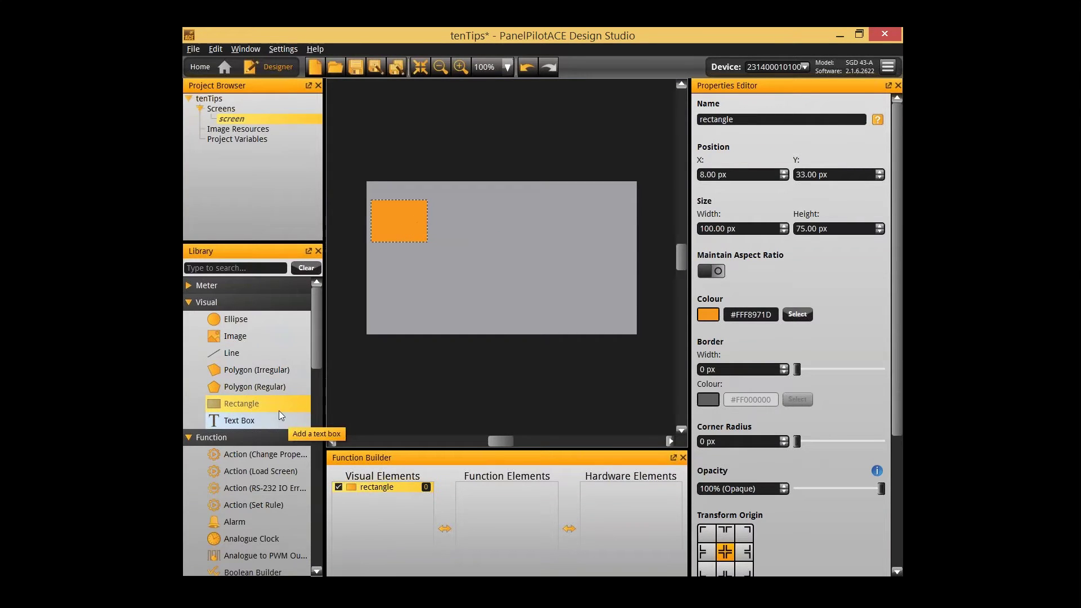
- Add a text box to the screen beside the orange rectangle, and set the rectangle's height to 40 px
drag(279, 426, 509, 242)
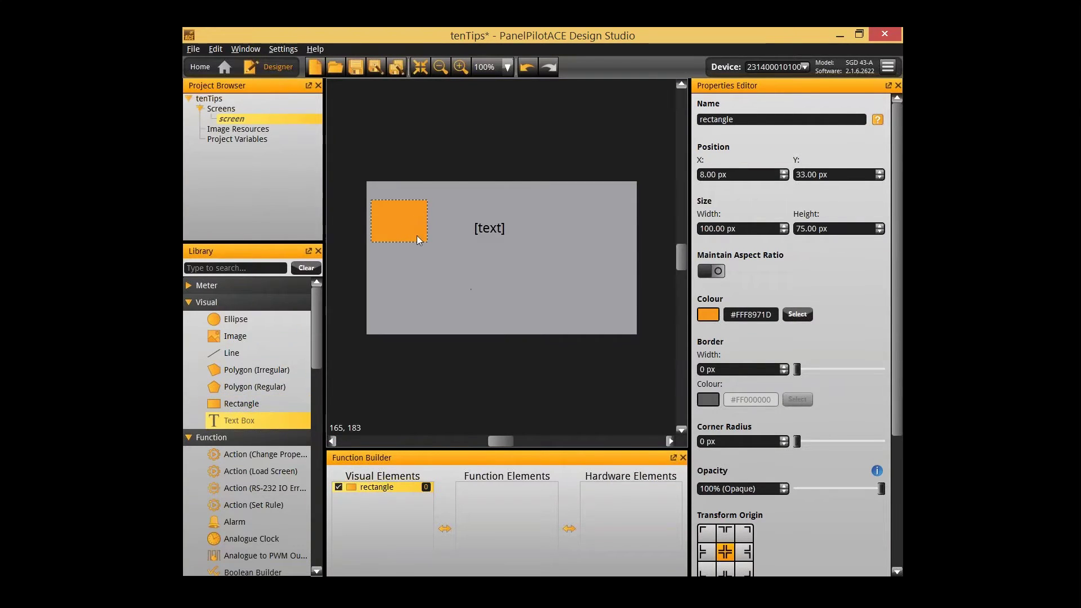
click(400, 221)
double_click(729, 229)
double_click(823, 229)
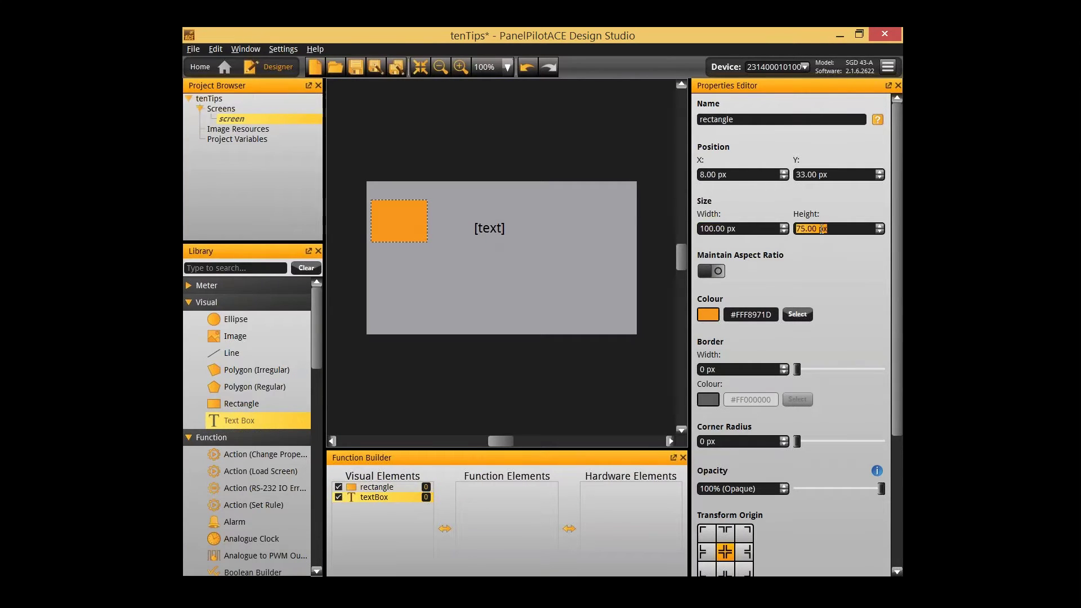
text(40)
key(Return)
- Set the text box's width to 100 px
click(504, 236)
click(757, 230)
double_click(756, 230)
text(100)
key(Return)
key(Tab)
click(425, 152)
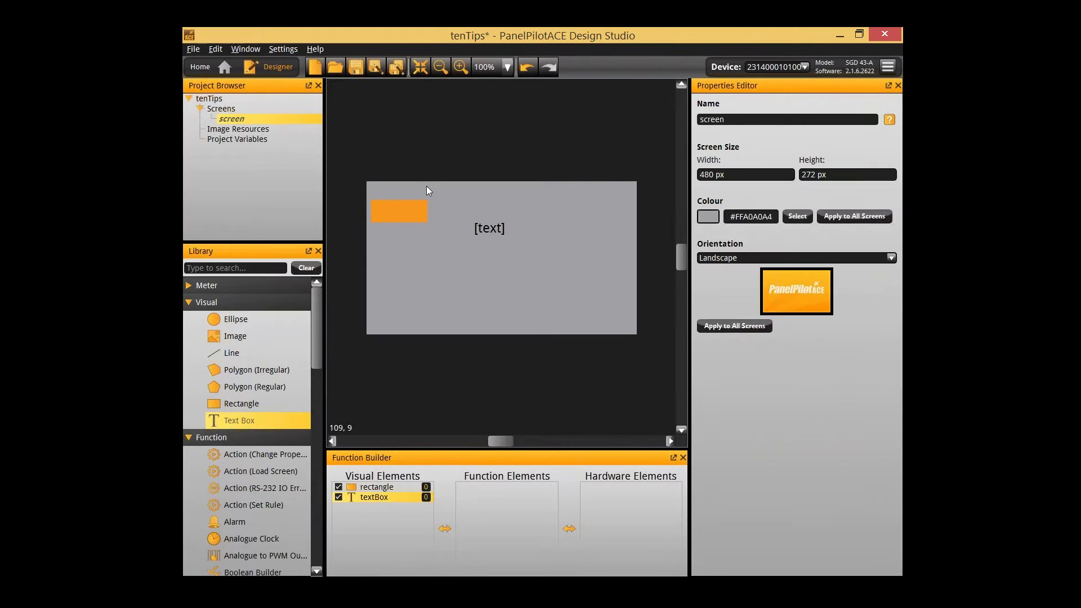
- Select the rectangle and the text box together and align their centres so the text box sits over the rectangle
key(ctrl+a)
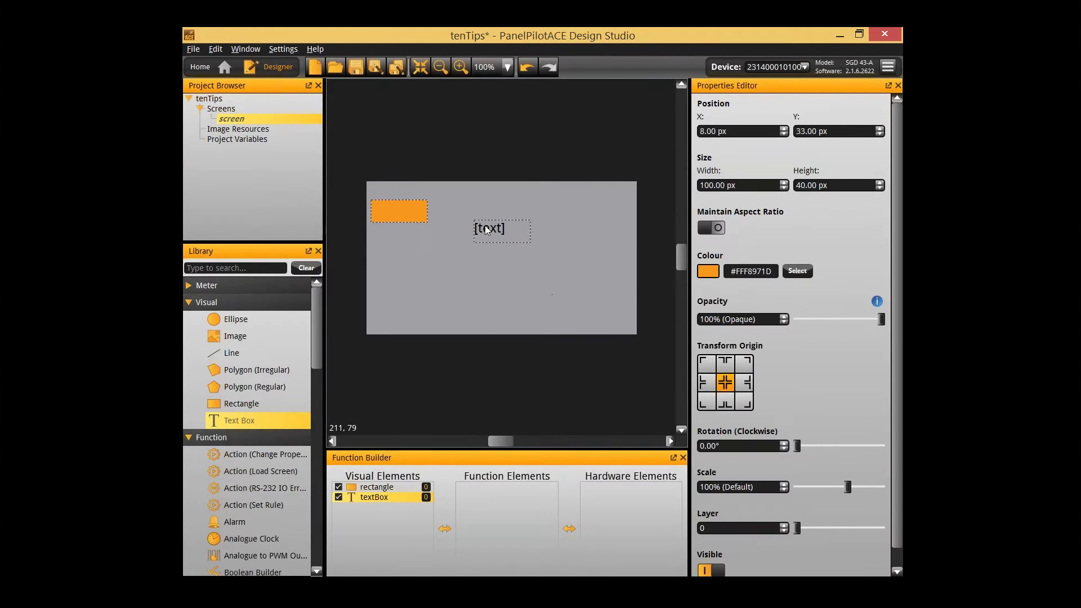
right_click(485, 226)
mouse_move(558, 296)
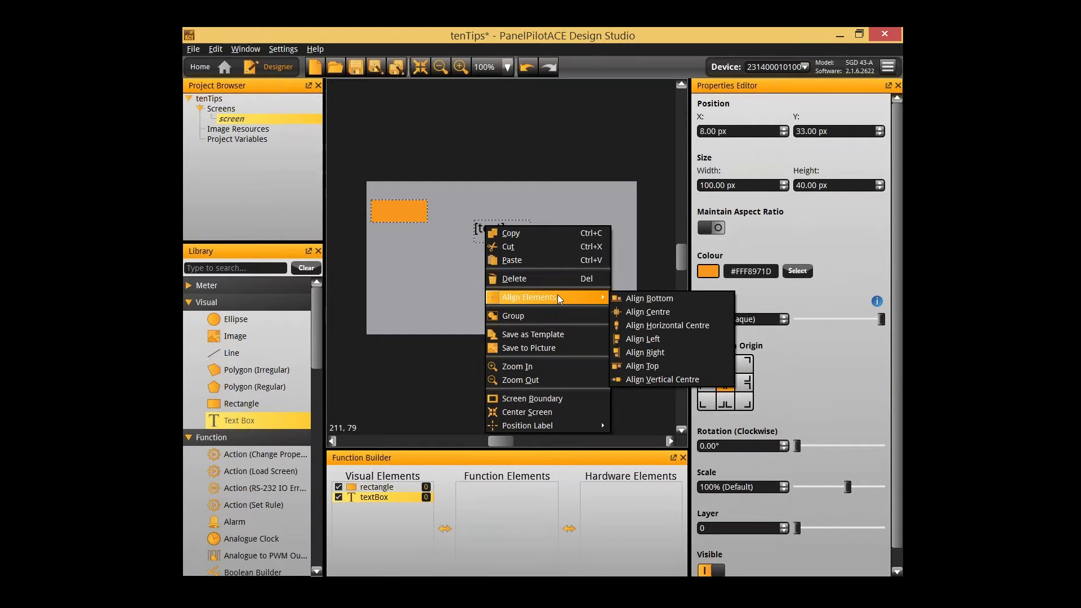
click(659, 312)
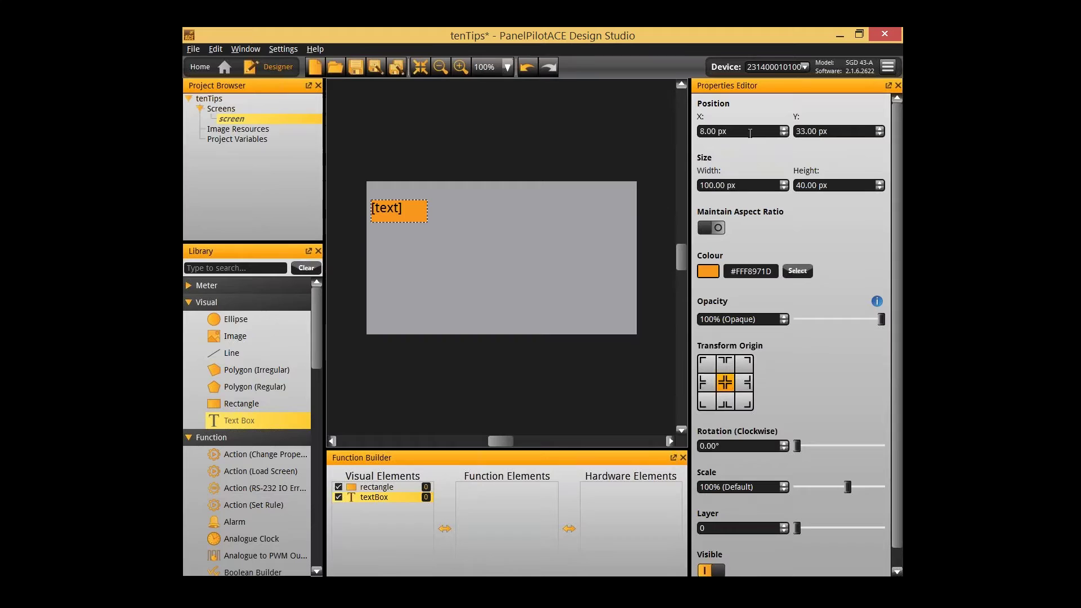
click(393, 183)
click(398, 213)
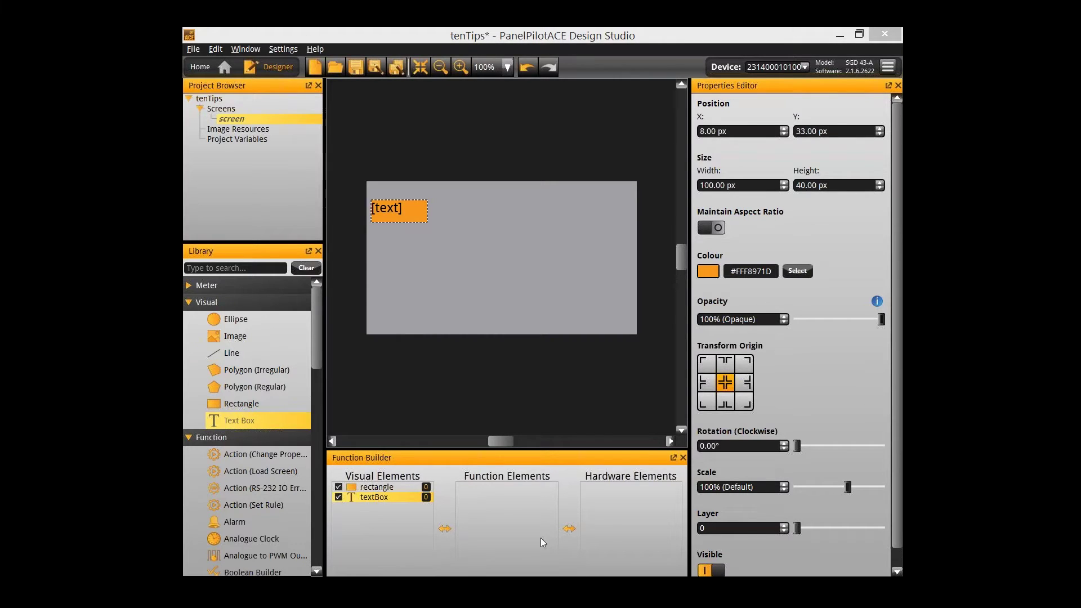
click(515, 343)
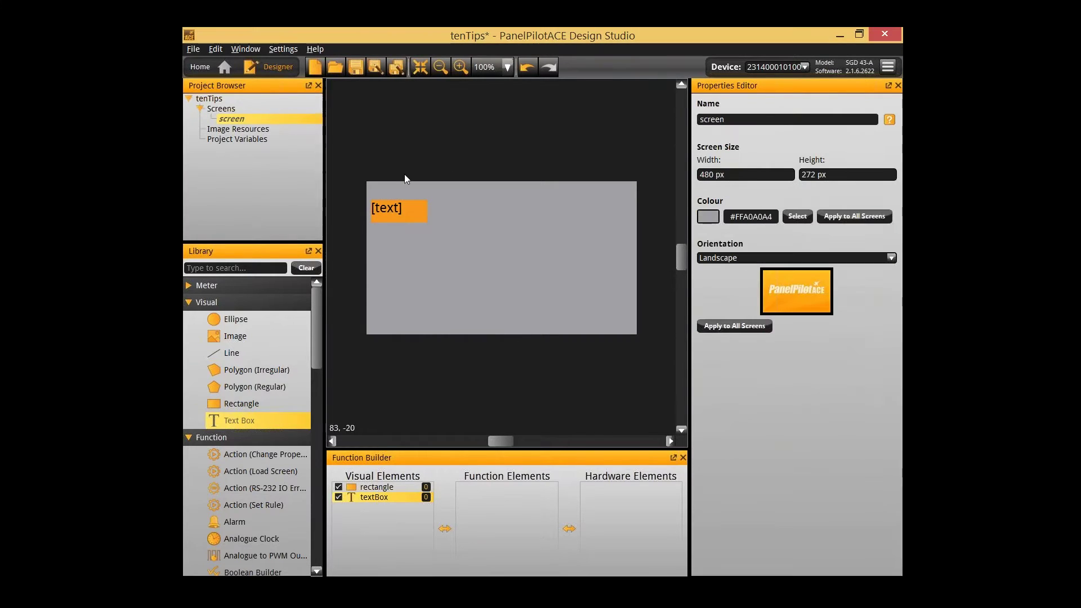
- Centre the text box's text both horizontally and vertically, and change the text to "Button 1"
click(407, 204)
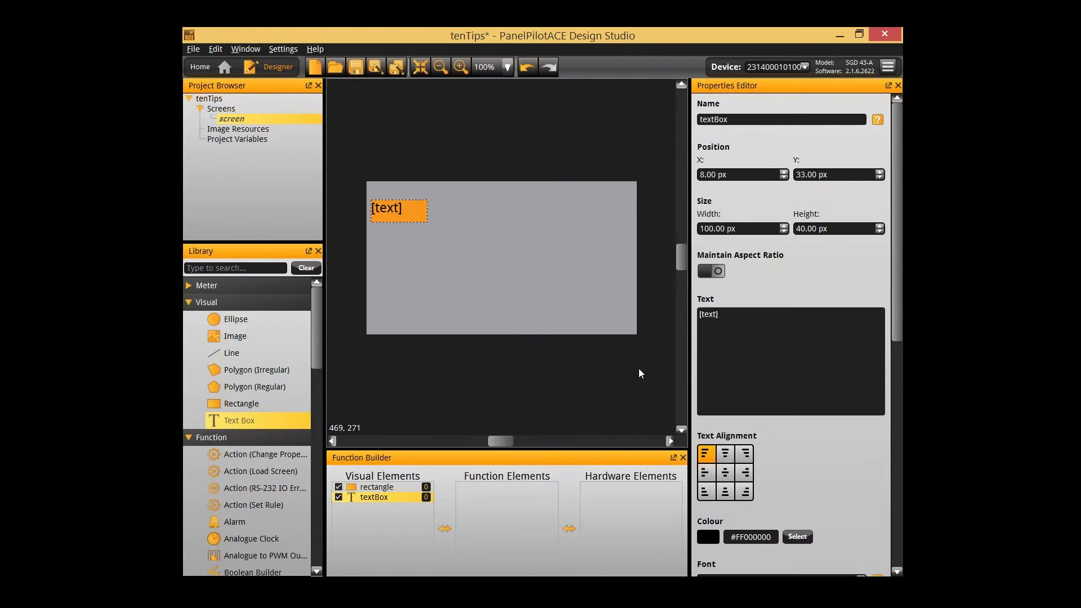
click(726, 475)
triple_click(758, 341)
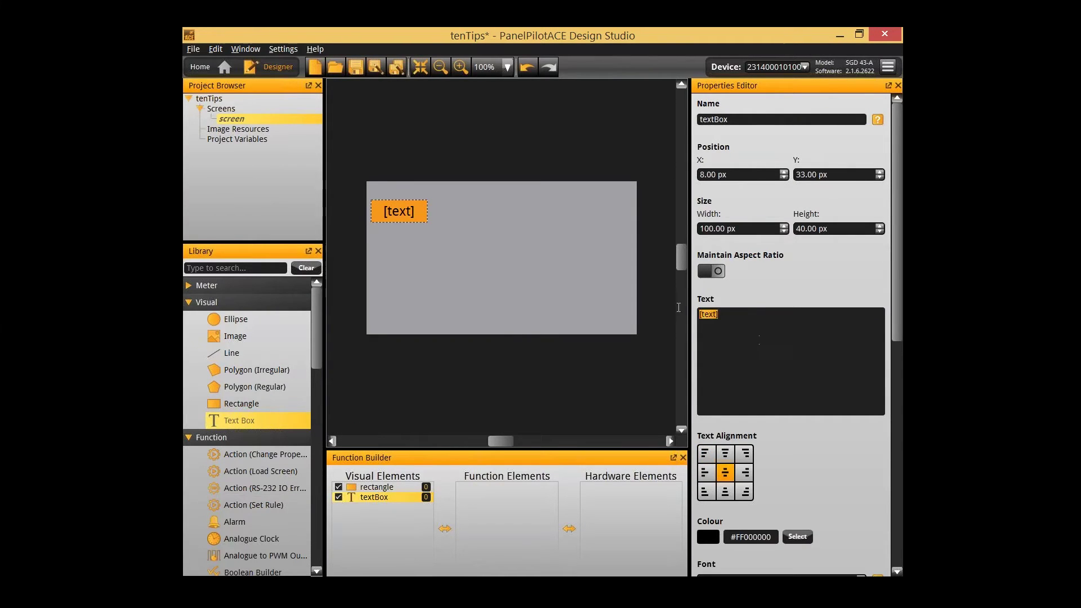
text(Button 1)
click(582, 265)
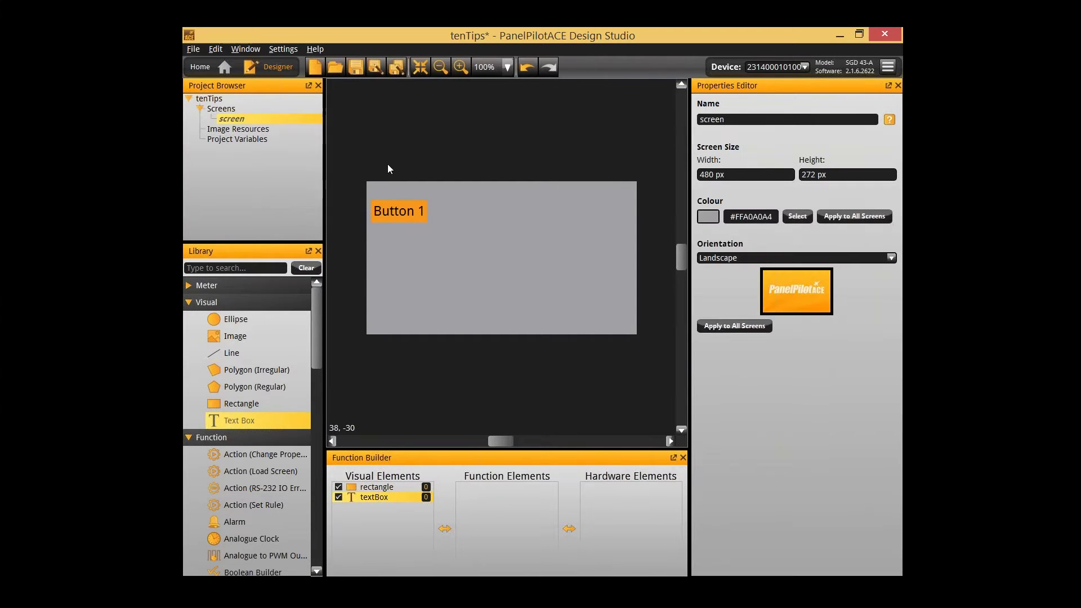
- Duplicate the rectangle and text box of Button 1 twice, placing the copies at about X 183, Y 37 and X 342, Y 12
click(393, 210)
key(ctrl+v)
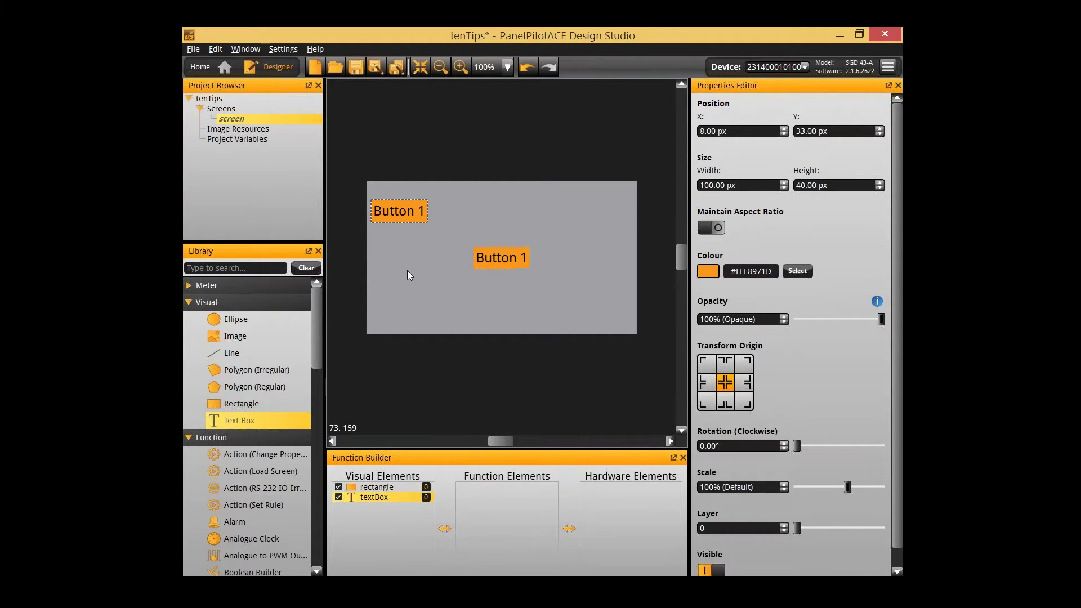
key(ctrl+v)
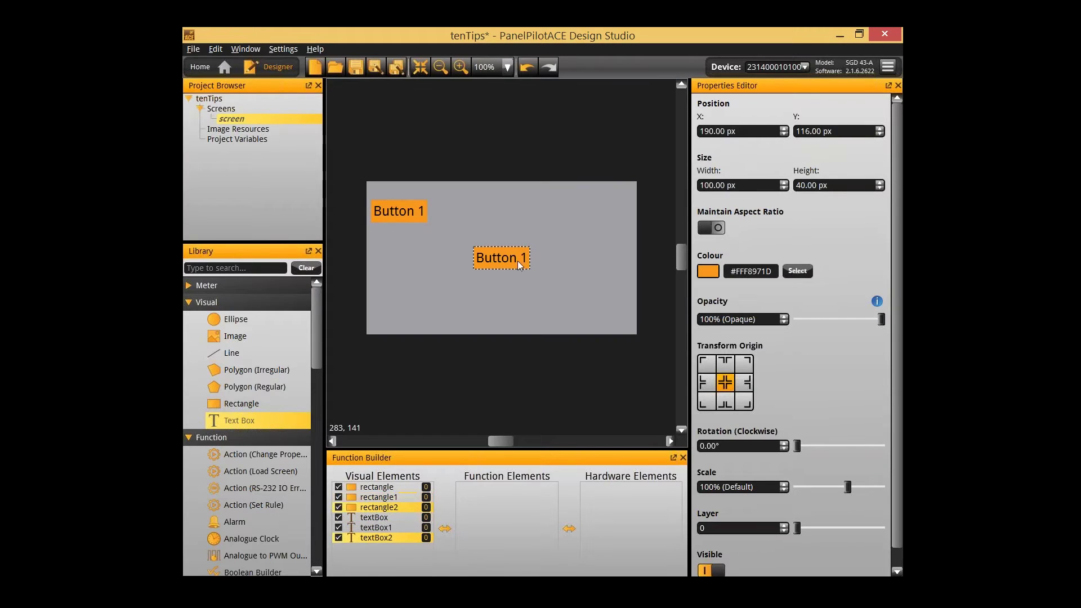
drag(504, 261, 590, 203)
drag(506, 252, 502, 208)
click(535, 241)
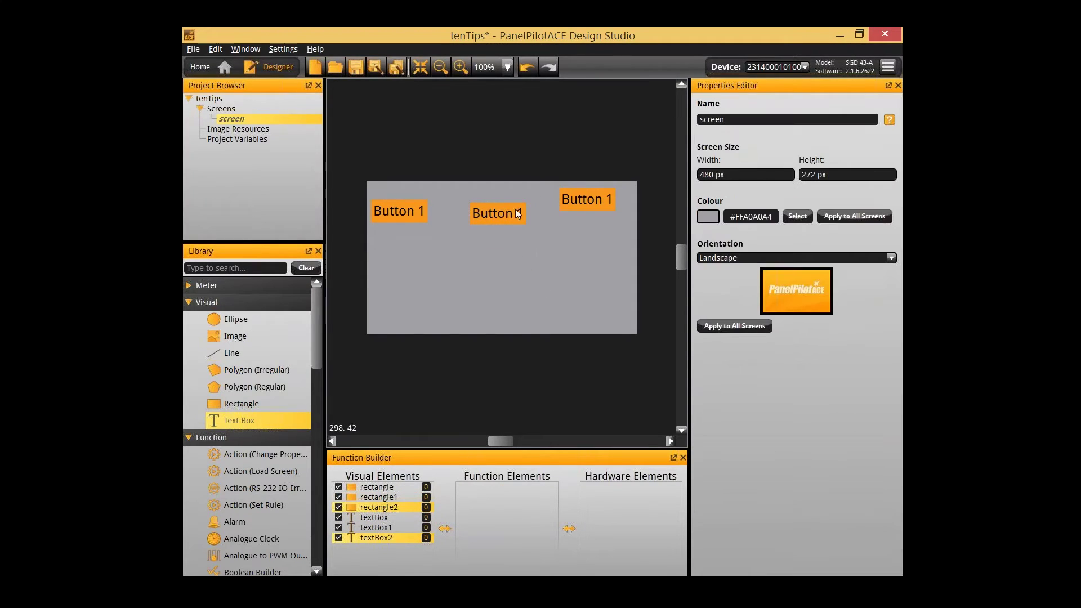
- Change the middle copy's text to "Button 2" and the rightmost copy's text to "Button 3"
click(485, 210)
key(BackSpace)
text(2)
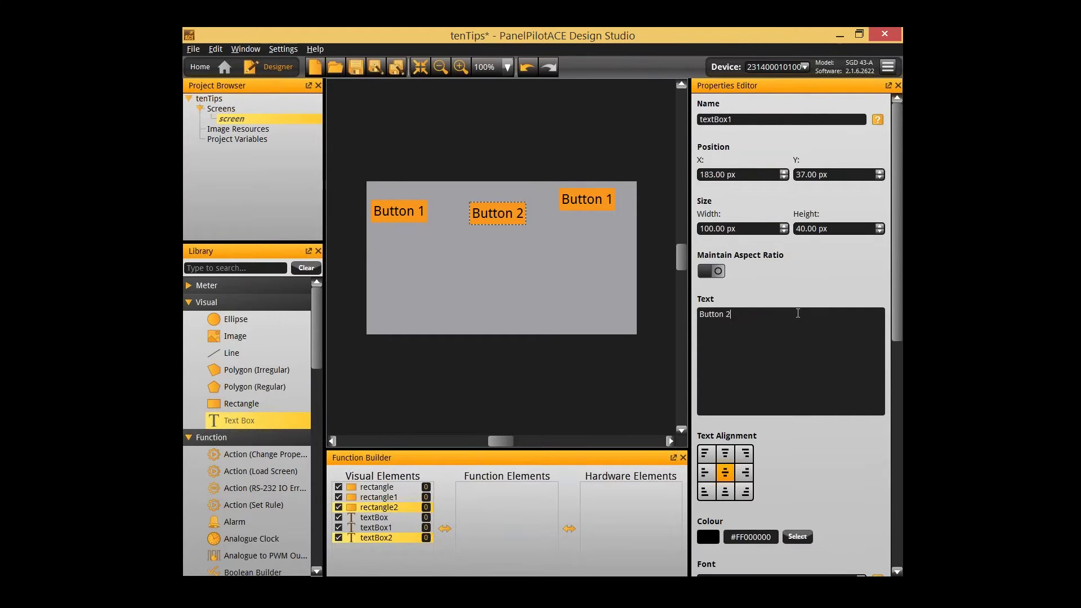
click(596, 187)
click(593, 207)
click(803, 332)
key(BackSpace)
text(3)
click(449, 308)
- Group the rectangle and text box of each button so that Button 1, Button 2 and Button 3 become separate groups
click(404, 192)
click(393, 193)
right_click(408, 214)
click(449, 318)
click(501, 217)
right_click(497, 216)
click(532, 245)
click(585, 203)
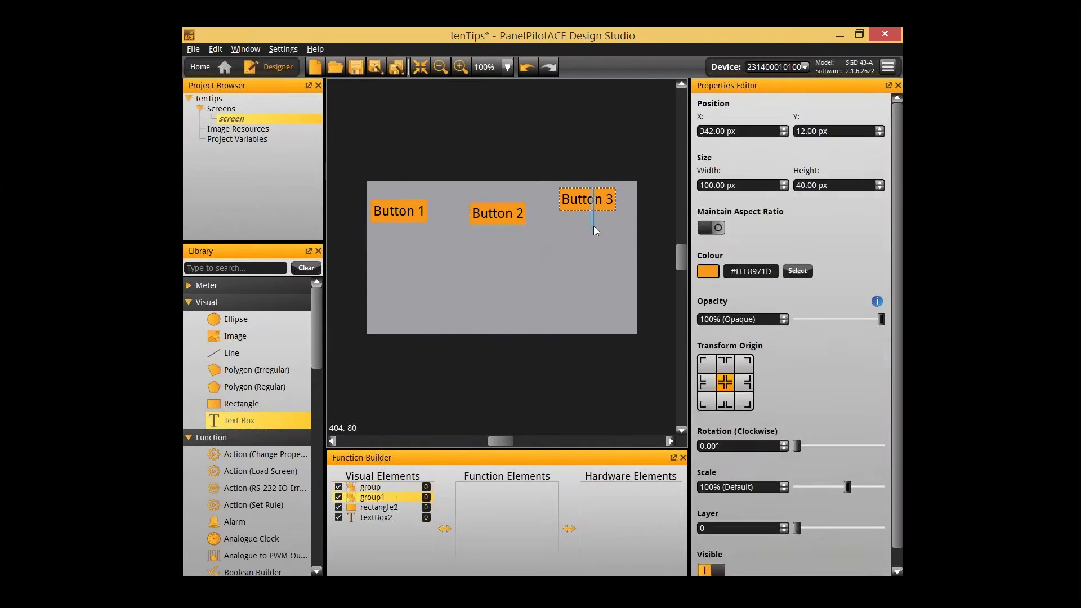
right_click(596, 195)
click(618, 318)
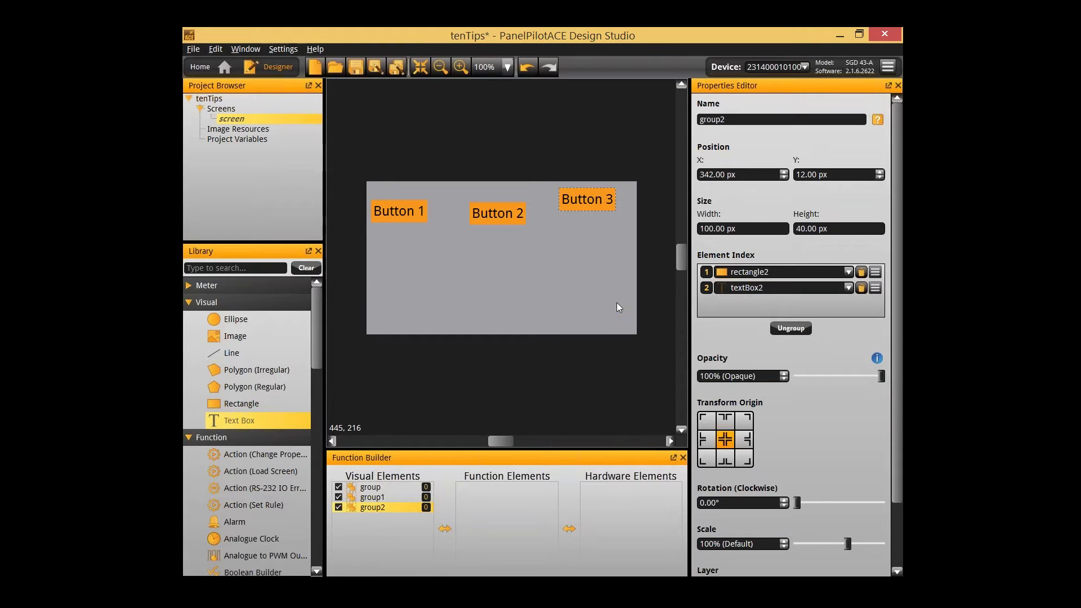
- Position the Button 1 group at X 0, Y 0 and the Button 3 group at X 380, Y 0
mouse_move(409, 211)
mouse_down()
mouse_move(415, 195)
mouse_move(401, 188)
mouse_move(413, 255)
mouse_move(555, 316)
mouse_move(424, 221)
mouse_move(406, 194)
mouse_up()
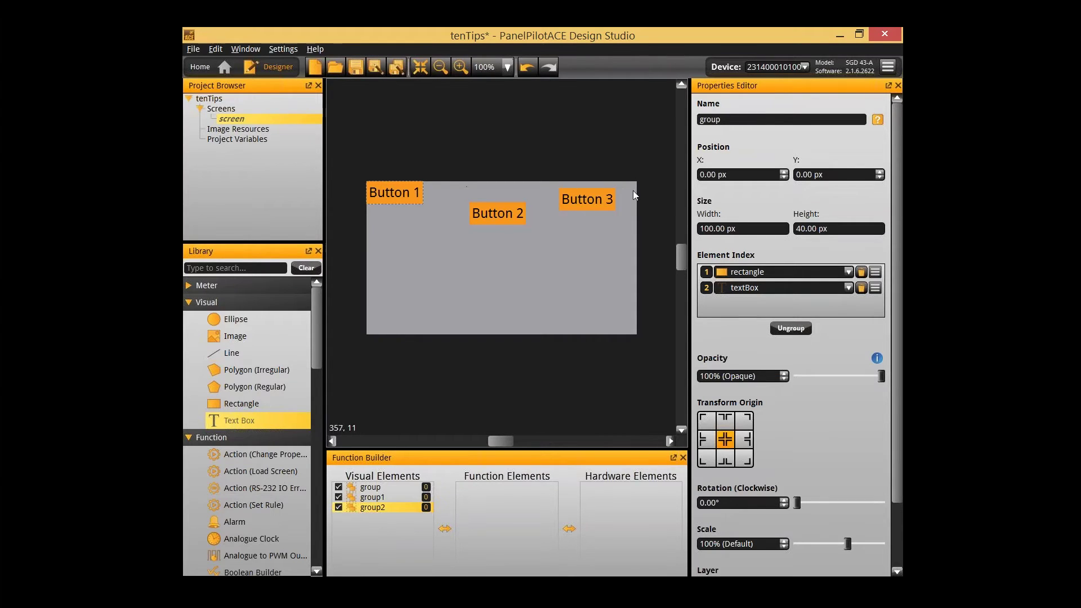
drag(580, 198, 600, 191)
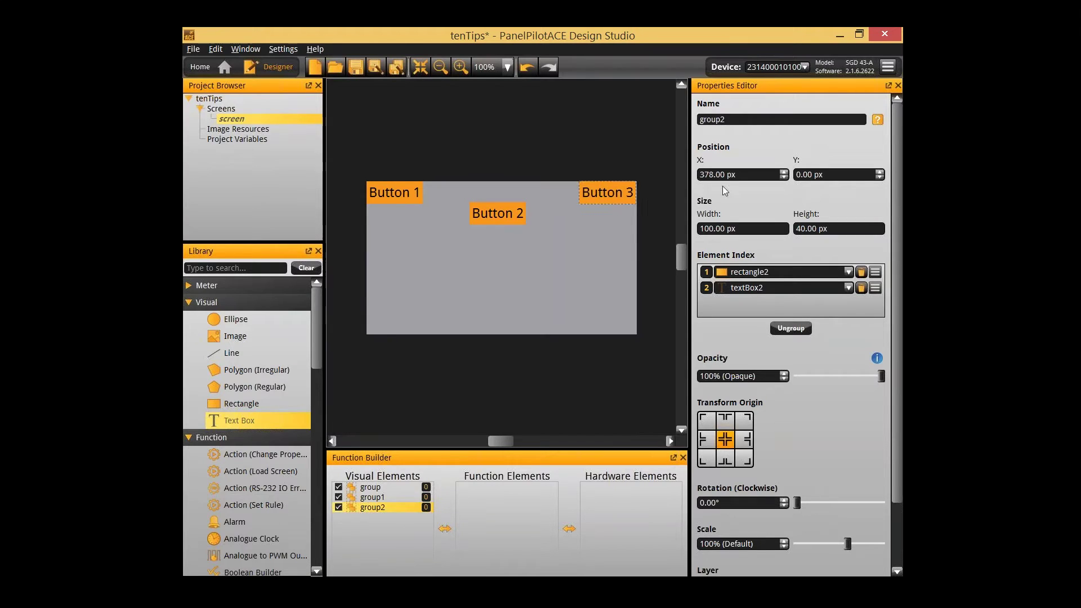
click(582, 247)
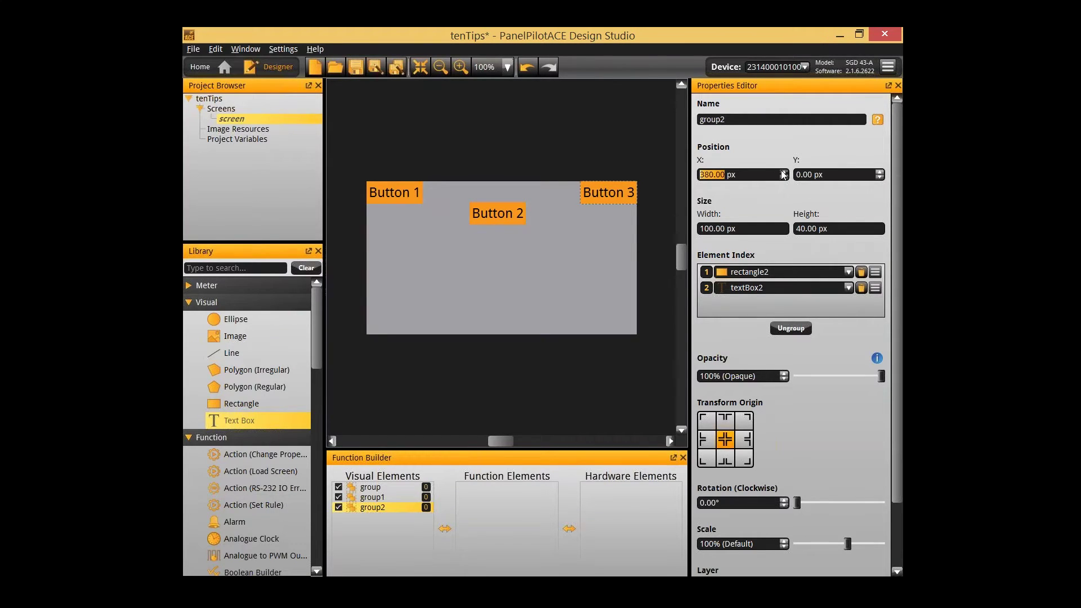
- Select all three button groups and align them to the same vertical centre
click(501, 218)
drag(330, 162, 638, 232)
right_click(518, 218)
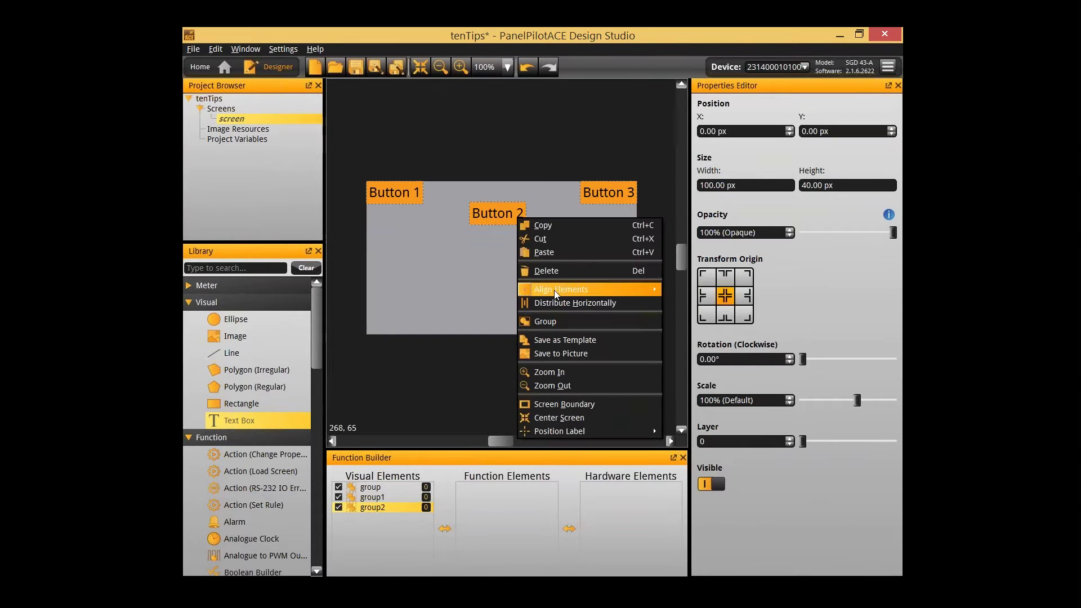
mouse_move(572, 288)
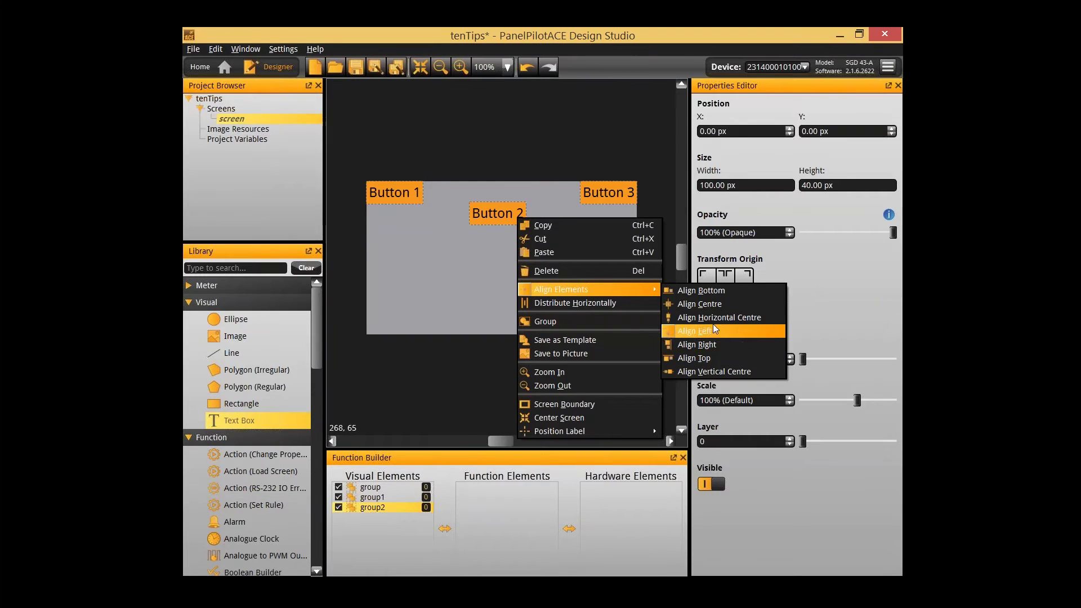
click(712, 370)
click(515, 250)
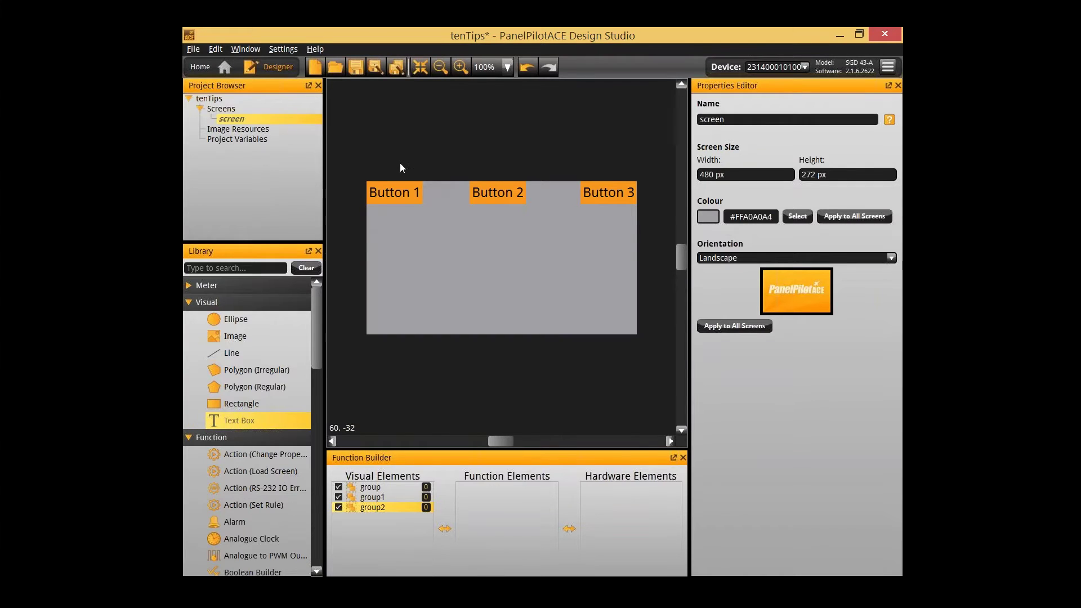
- Select the three button groups and distribute them horizontally across the screen
drag(393, 165, 636, 210)
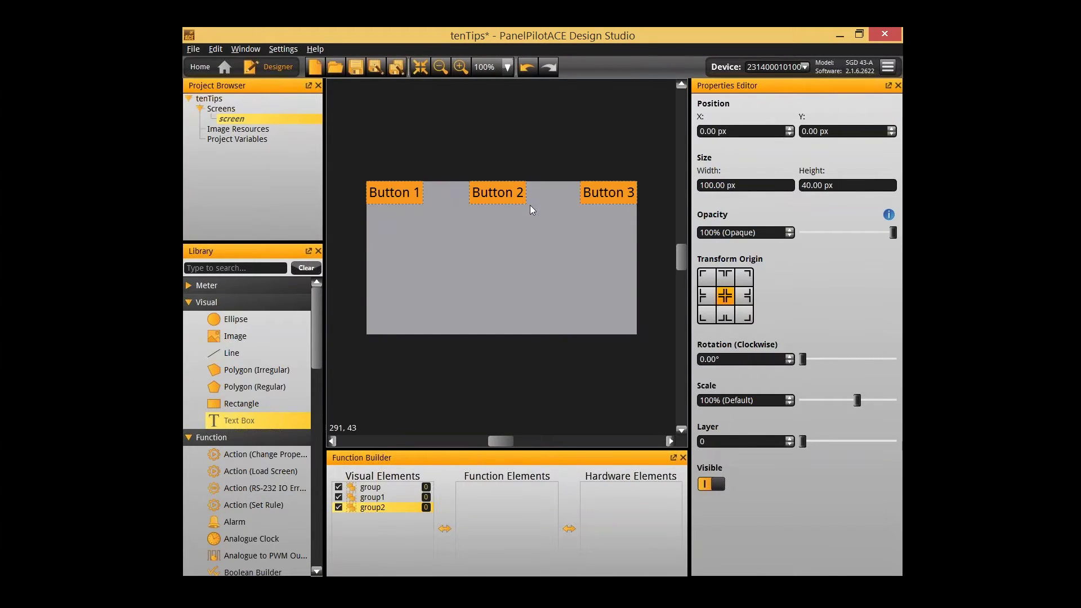
right_click(498, 191)
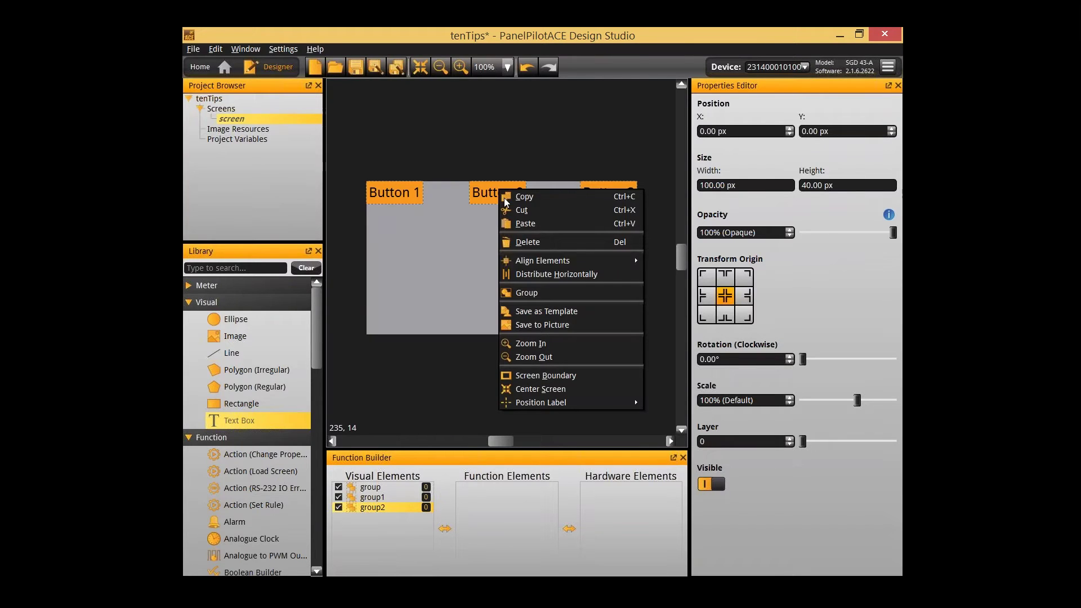
click(545, 275)
click(481, 223)
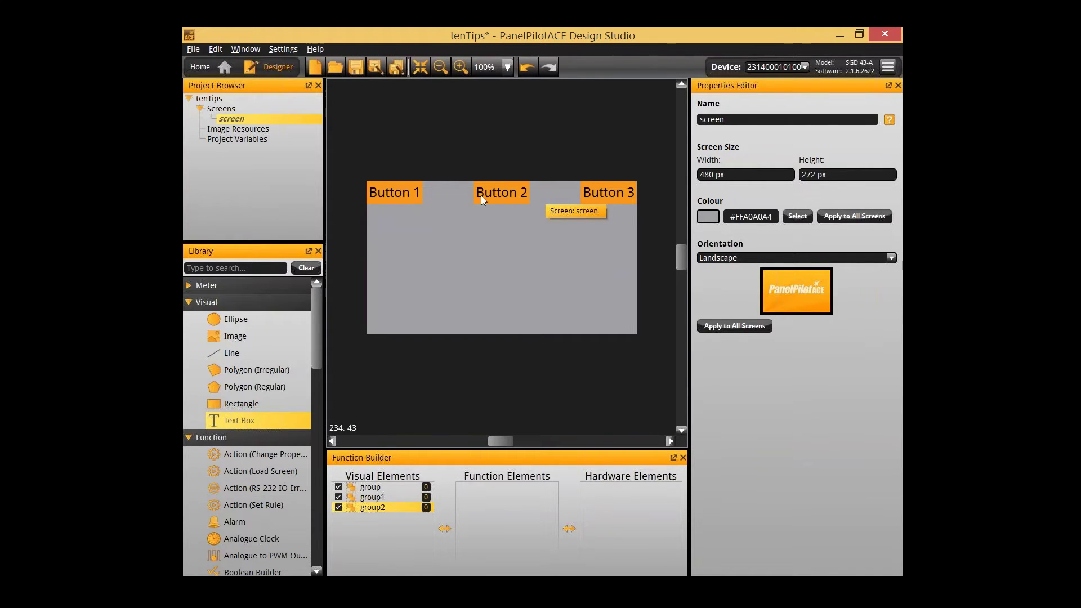
drag(355, 149, 656, 203)
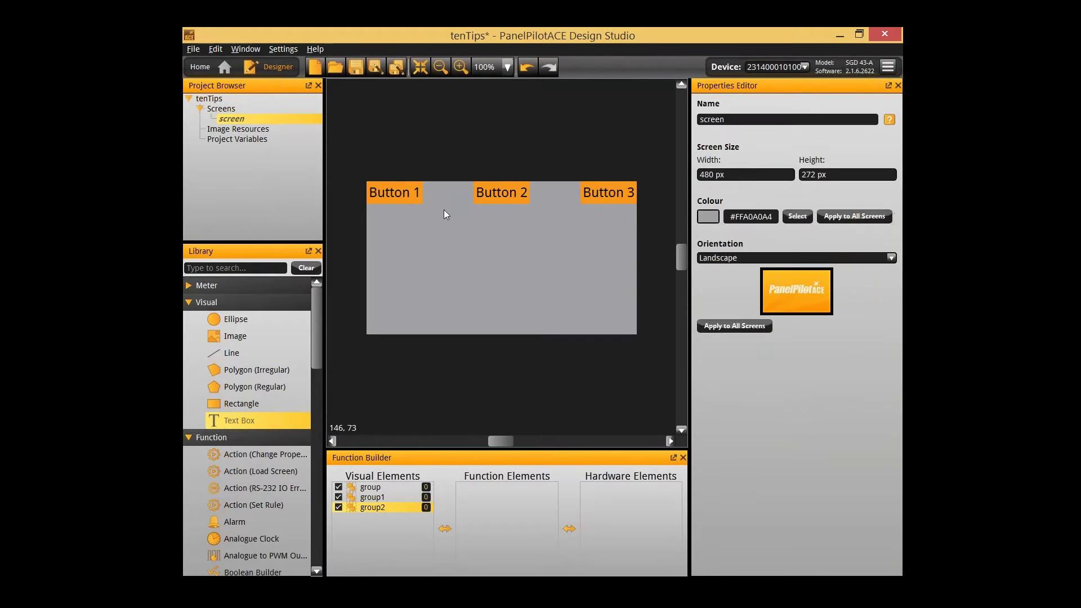
click(398, 194)
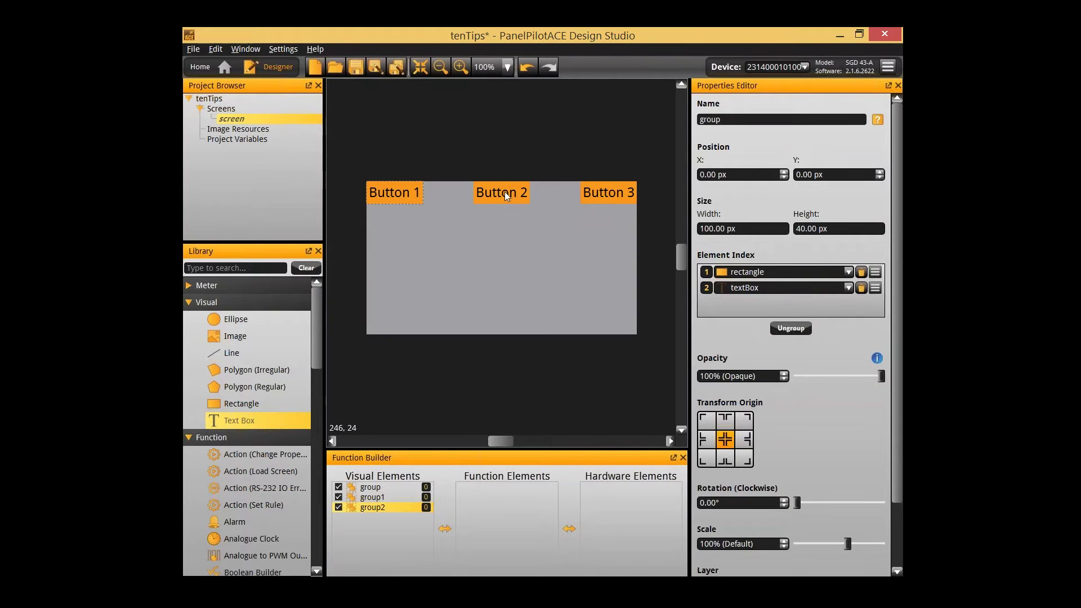
ctrl+click(504, 192)
ctrl+click(604, 190)
right_click(603, 191)
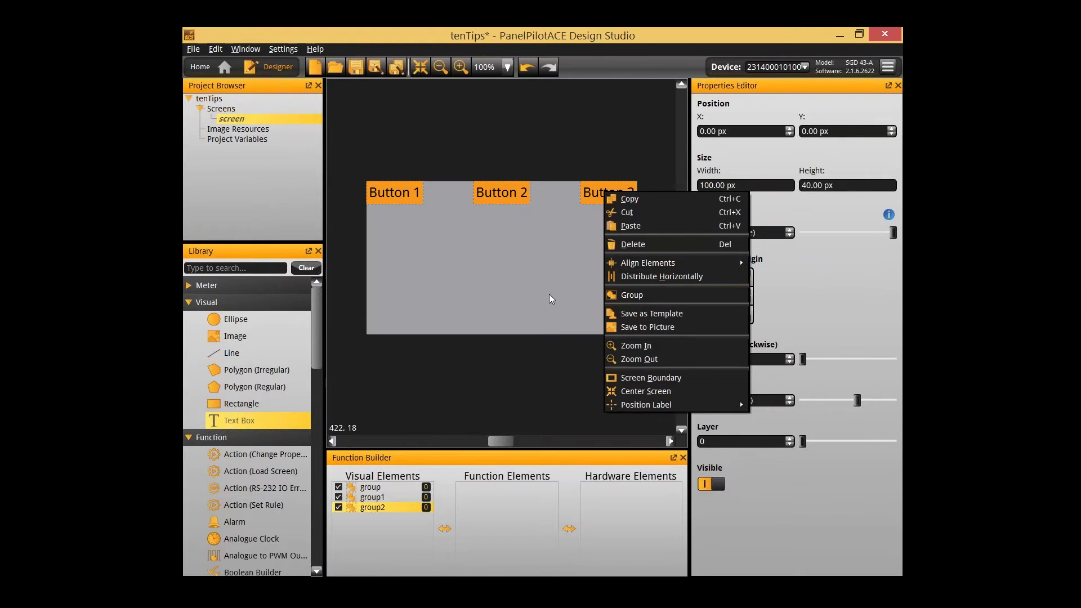
click(503, 252)
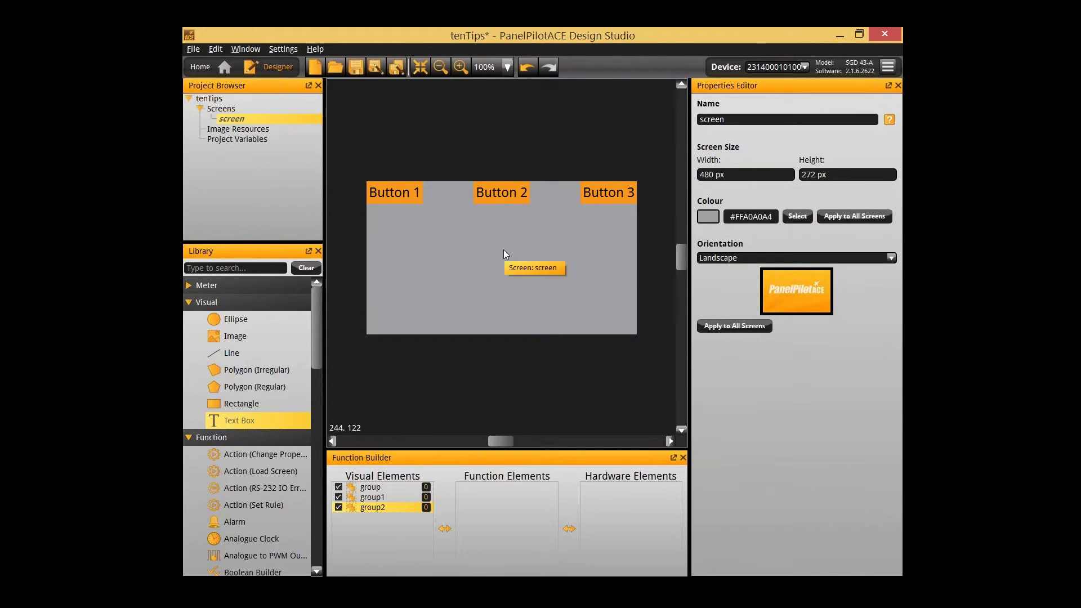
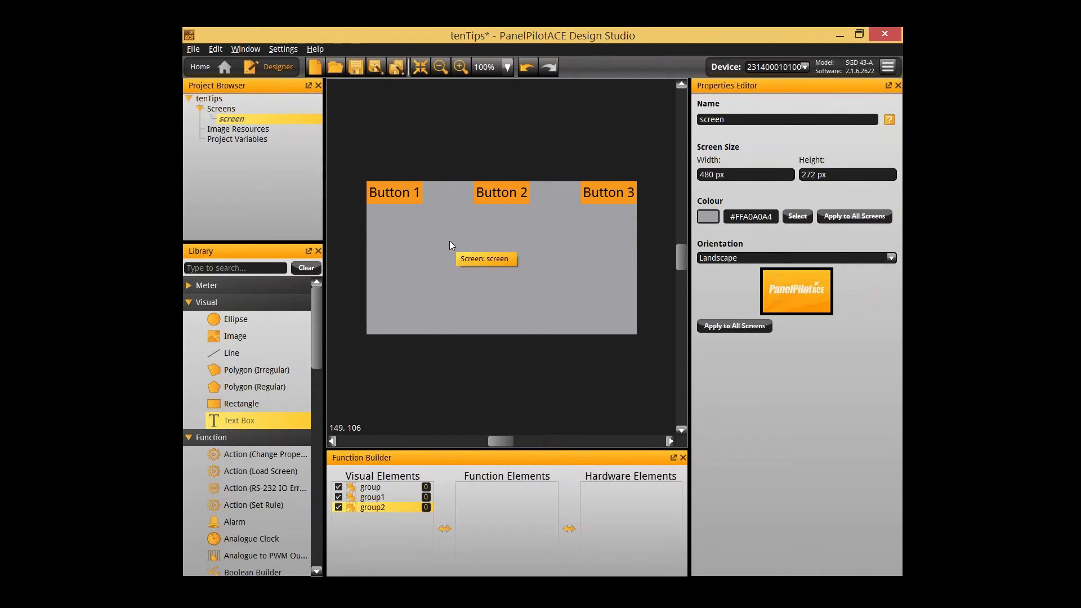
- Select all three button groups and set their layer to 1
drag(377, 134, 652, 216)
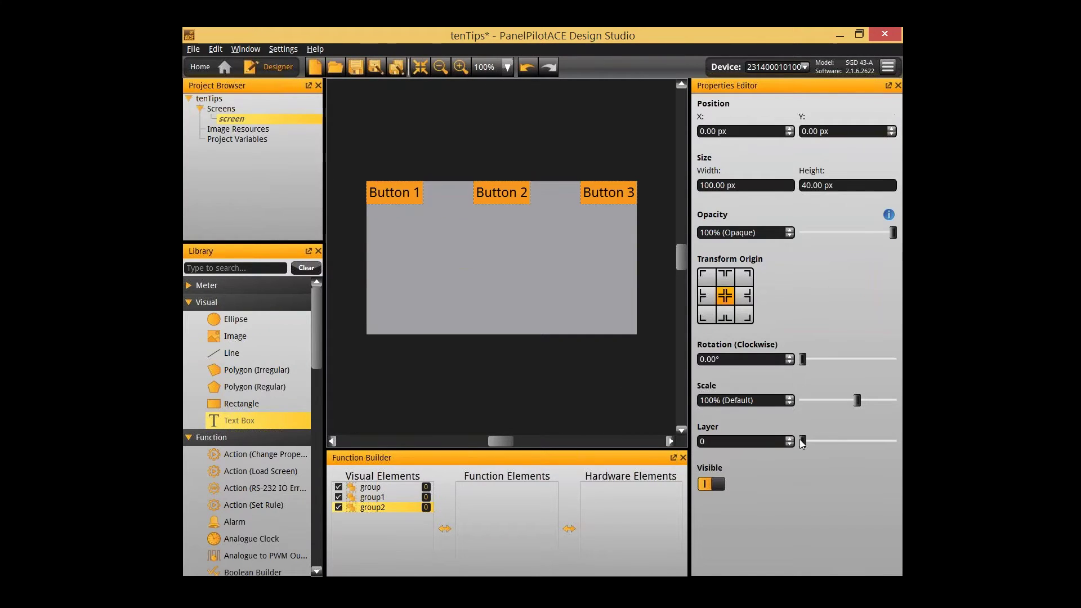
drag(802, 441, 807, 441)
click(566, 245)
click(528, 195)
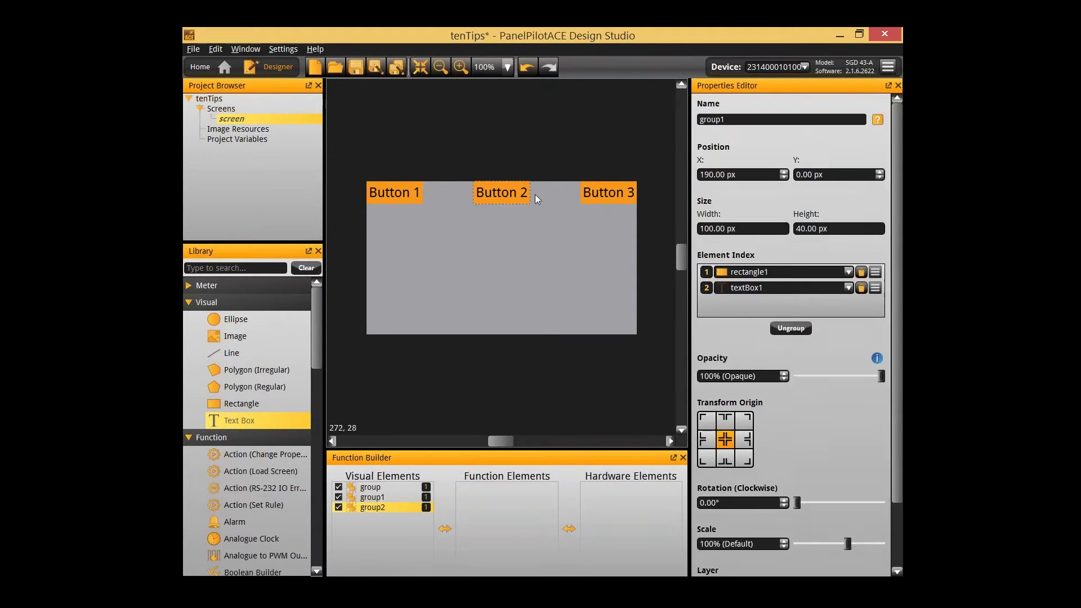
scroll(708, 454, down, 2)
click(611, 198)
click(597, 299)
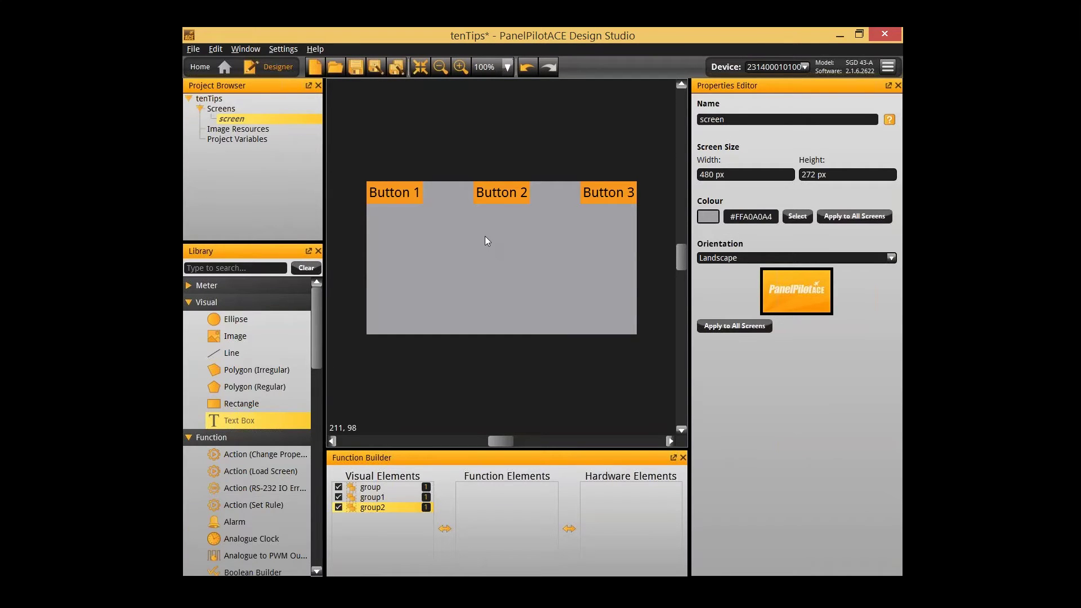
- Rename the Button 1 group as group_button1 in the visual elements list
double_click(393, 488)
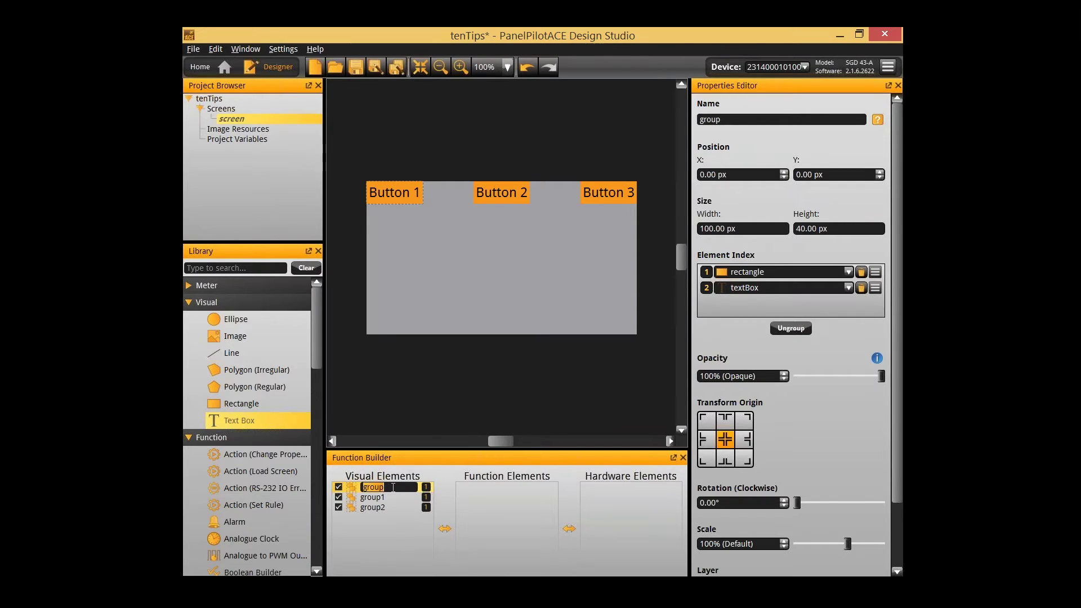
text(grou)
key(BackSpace)
key(BackSpace)
text(oup_button1)
key(Return)
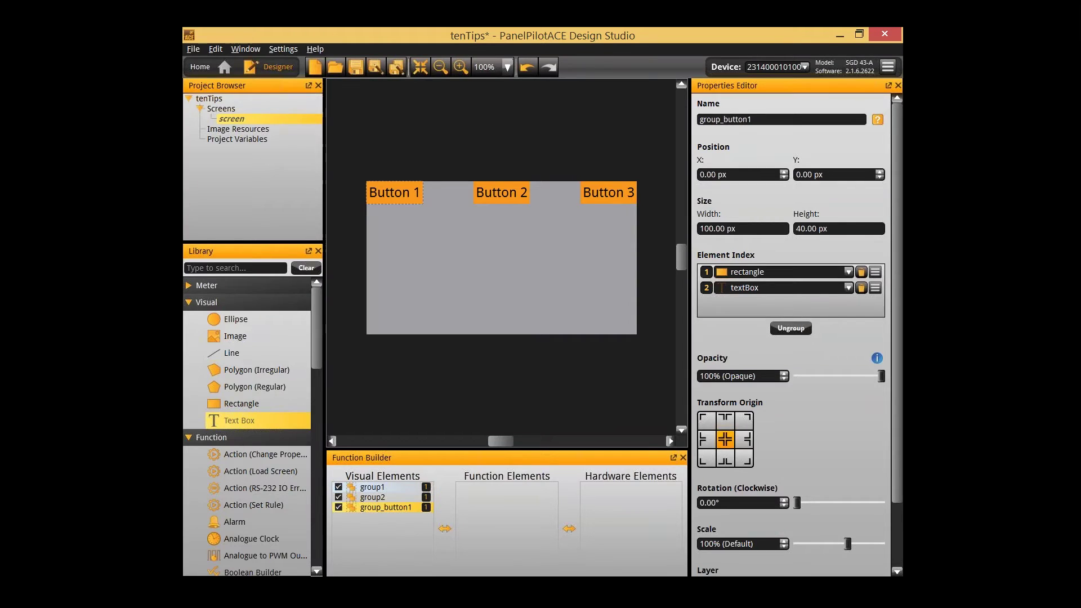
- Rename the element group2 as group_button2
double_click(388, 496)
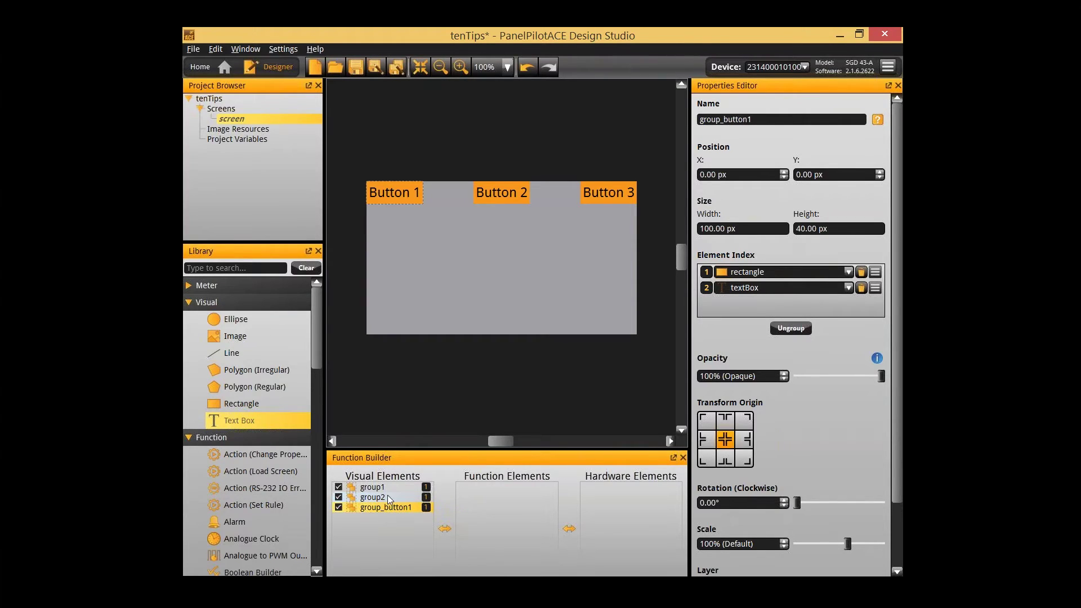
text(gr)
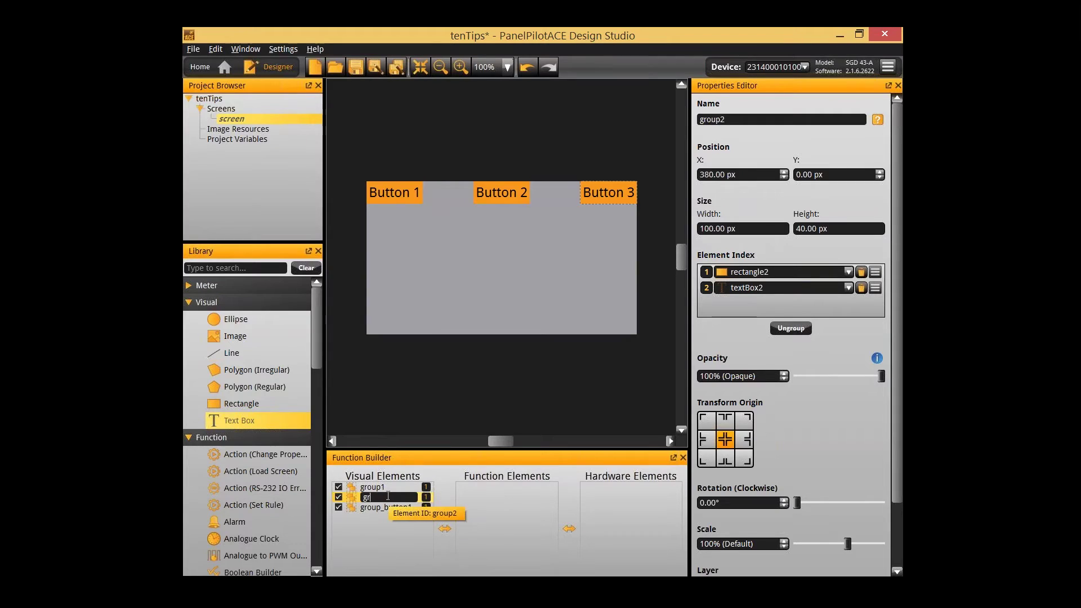
text(oup_button2)
key(Return)
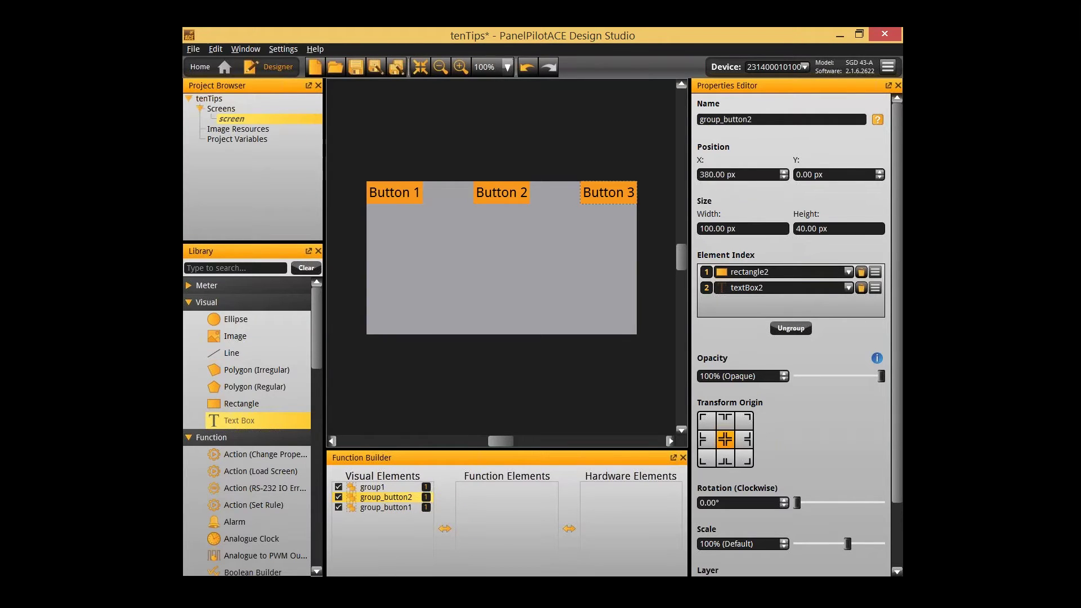
- Rename the element group1 as group_button3
double_click(394, 487)
text(g)
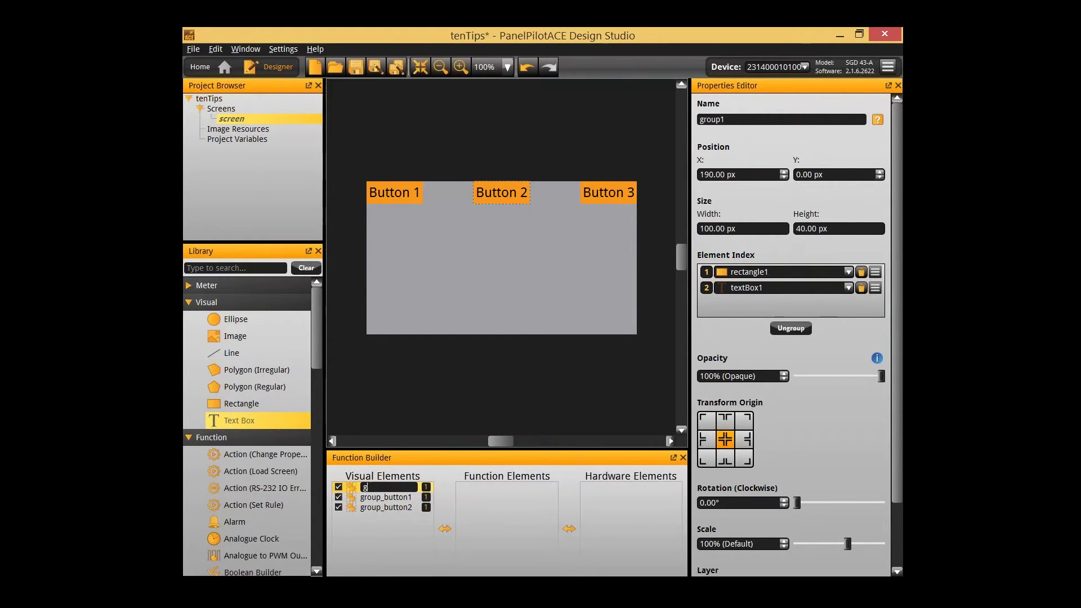
text(roup_button3)
key(Return)
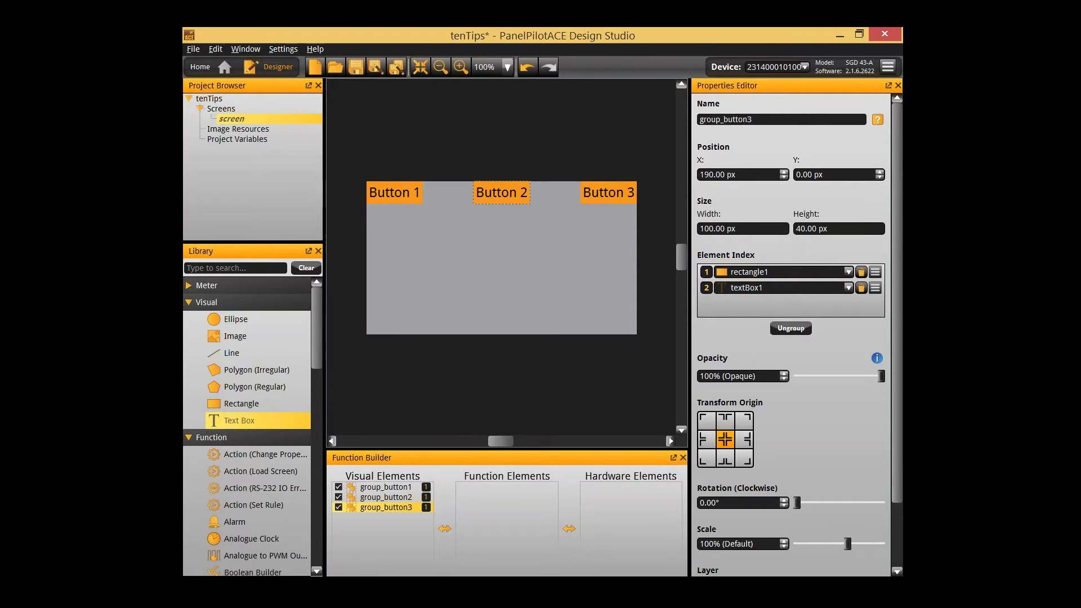
- Add the image top_ten_background.png to the screen and position it at X 0, Y 0
click(432, 346)
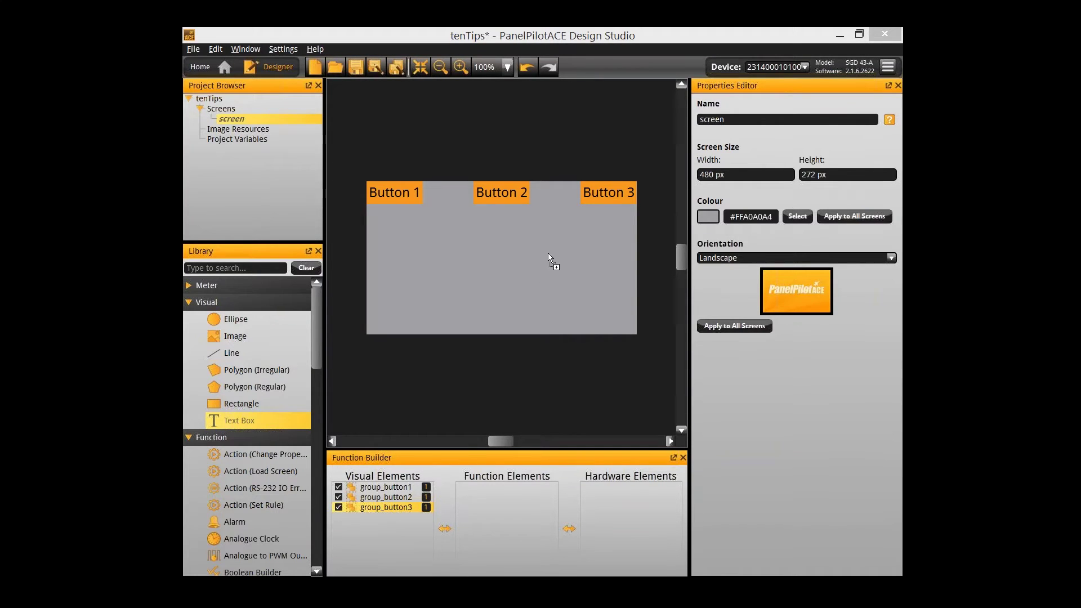
drag(536, 255, 536, 256)
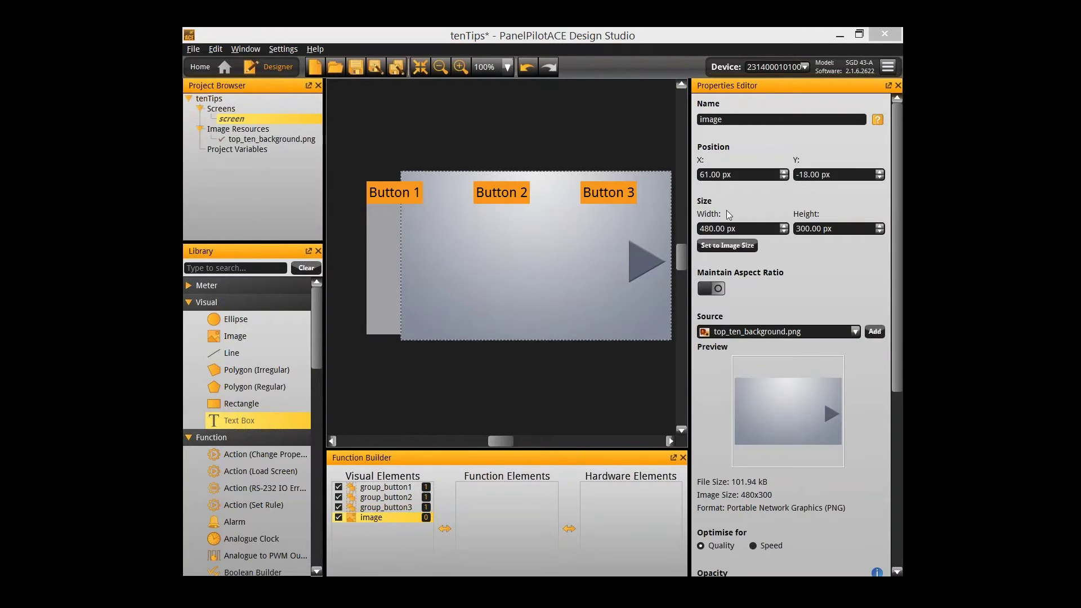
drag(732, 174, 699, 175)
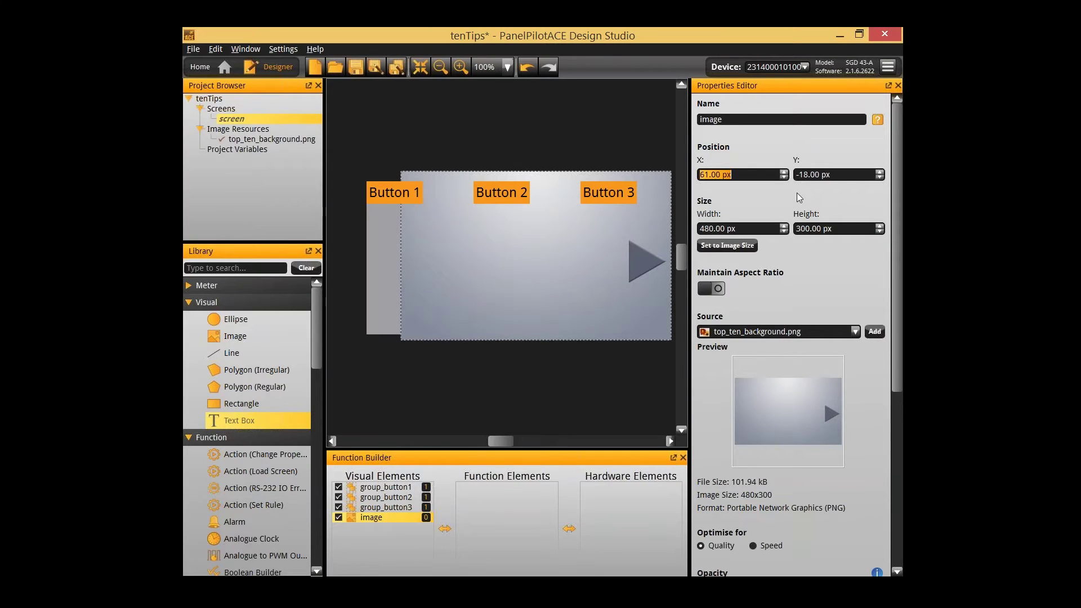
text(0)
key(Tab)
text(0)
key(Tab)
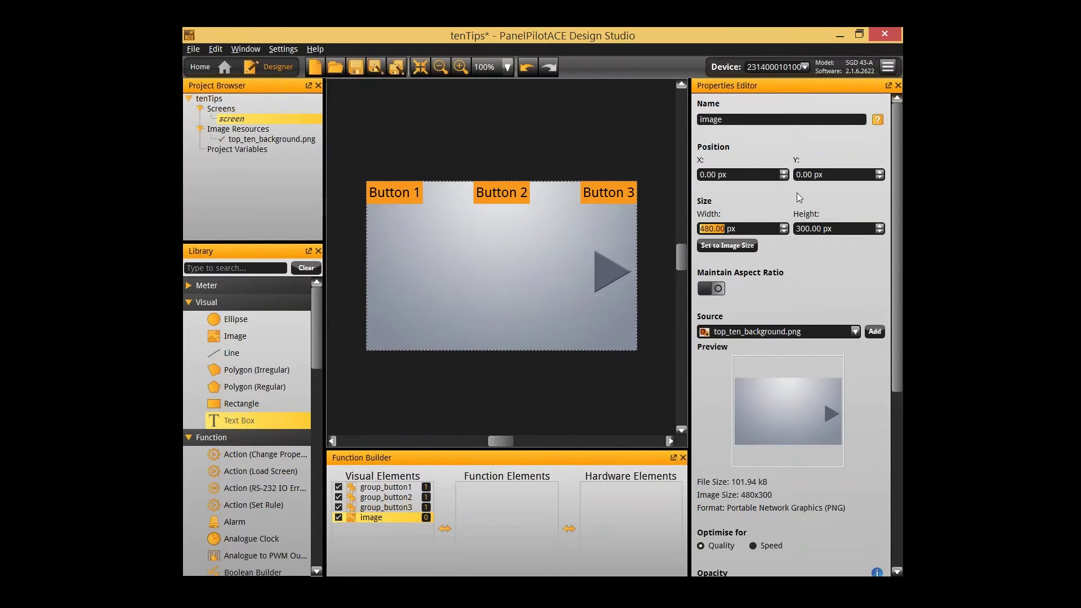
- Set the background image's height to 272 px and deselect it
key(Tab)
text(2723)
key(Return)
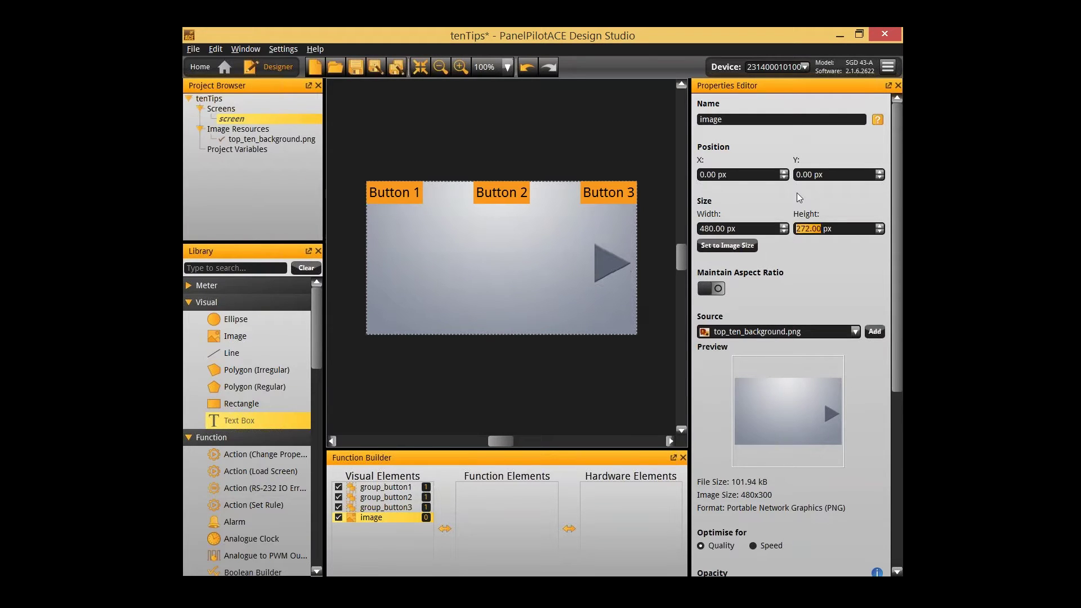
click(593, 143)
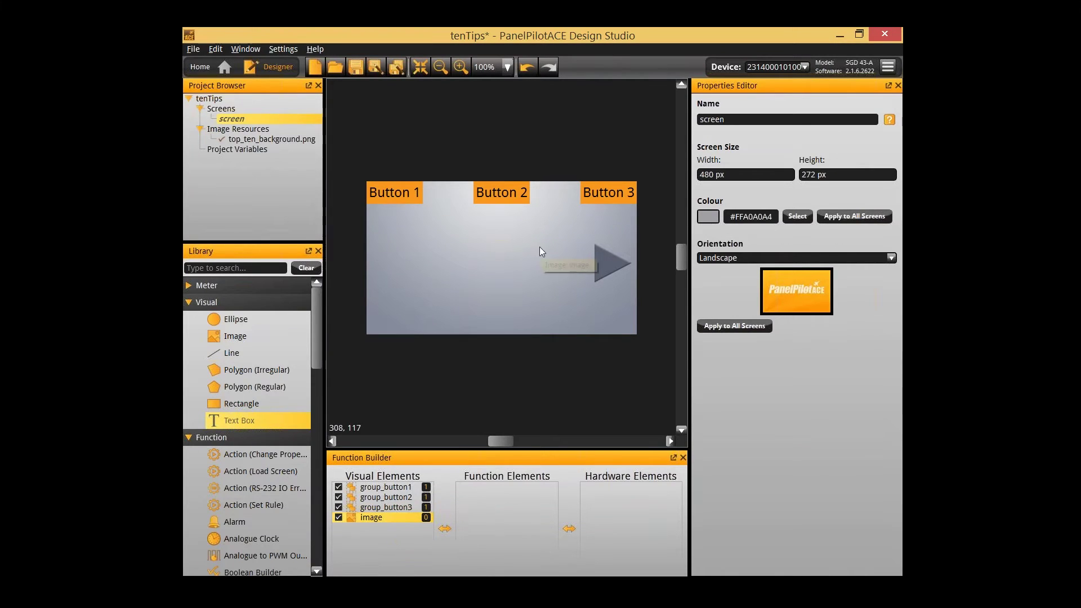
- Rename the background image element as image_background
click(372, 508)
click(371, 517)
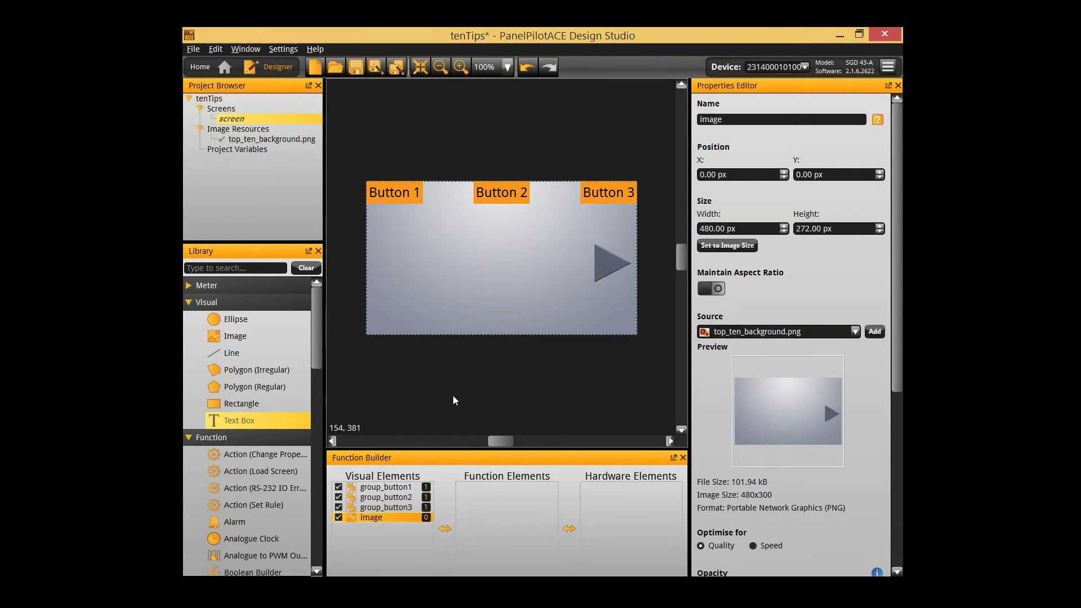
double_click(395, 517)
text(i)
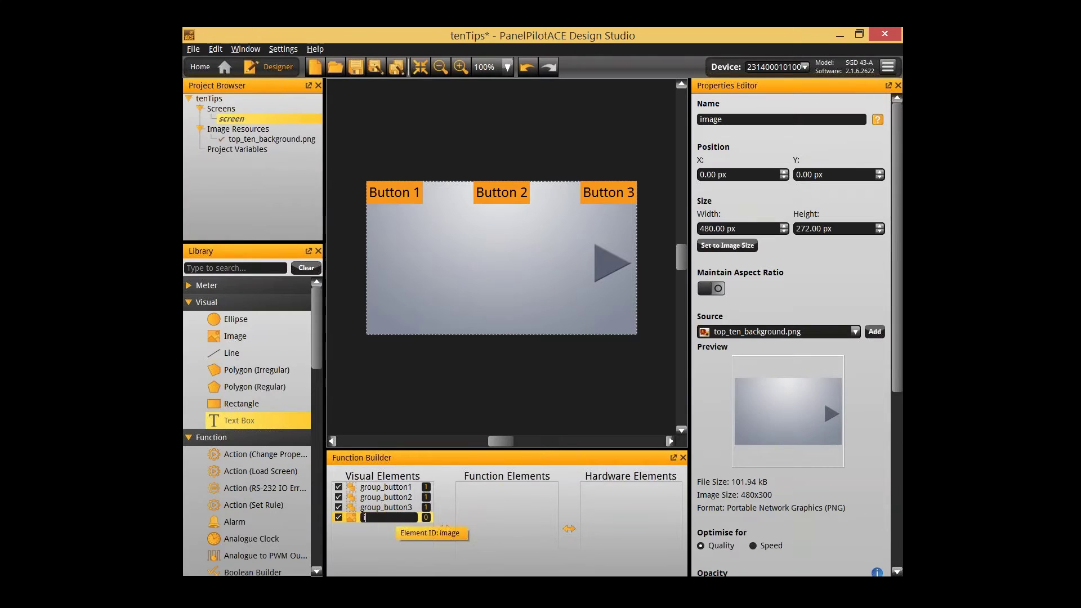
text(mage_background)
key(Return)
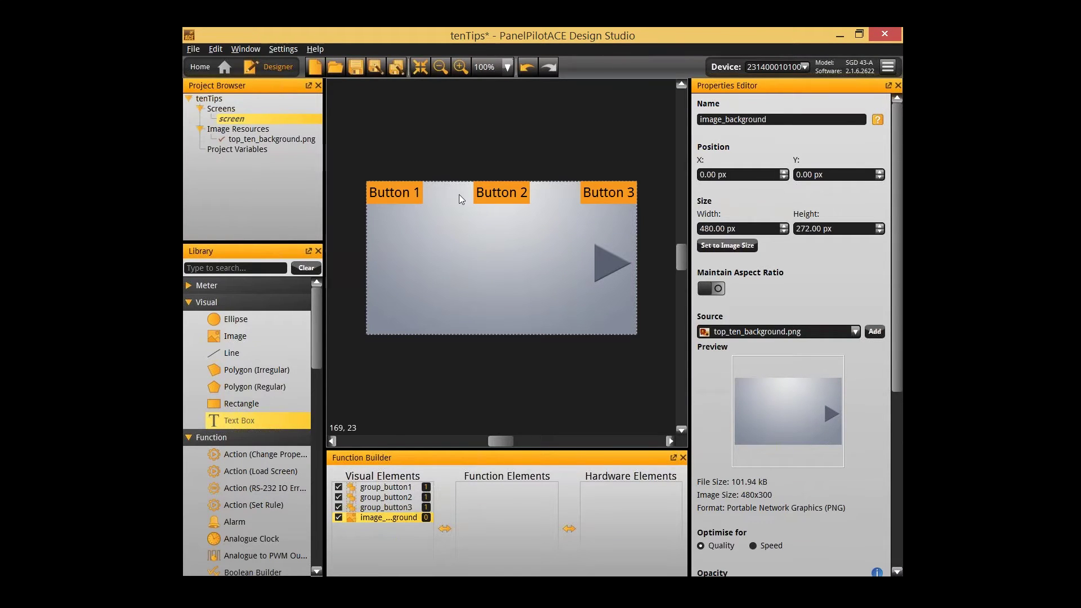
click(443, 363)
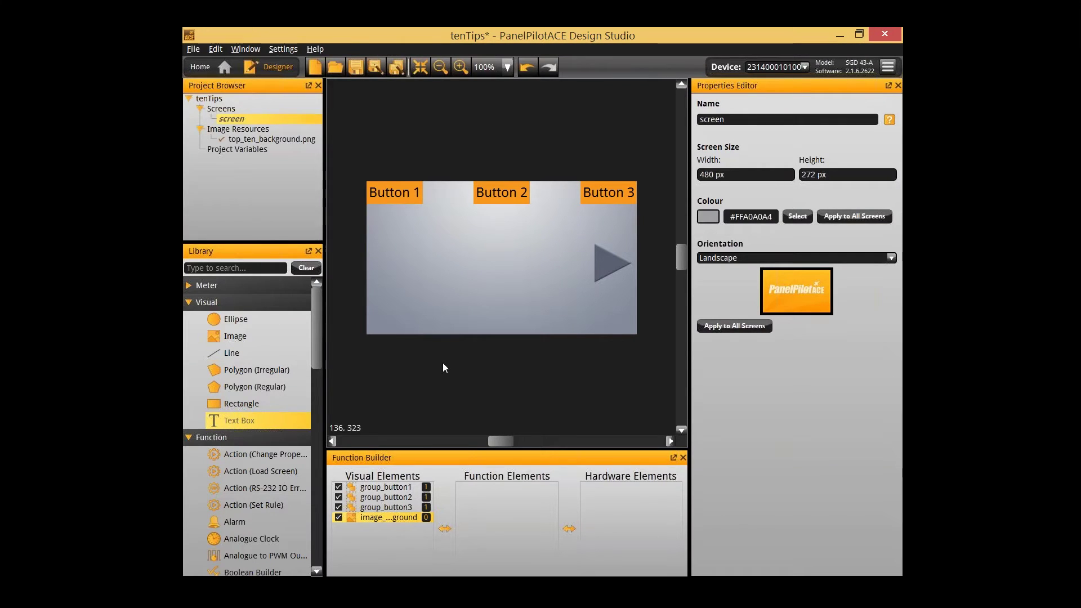
- Hide the background image temporarily so that only the three button groups can be selected together on the screen
click(370, 318)
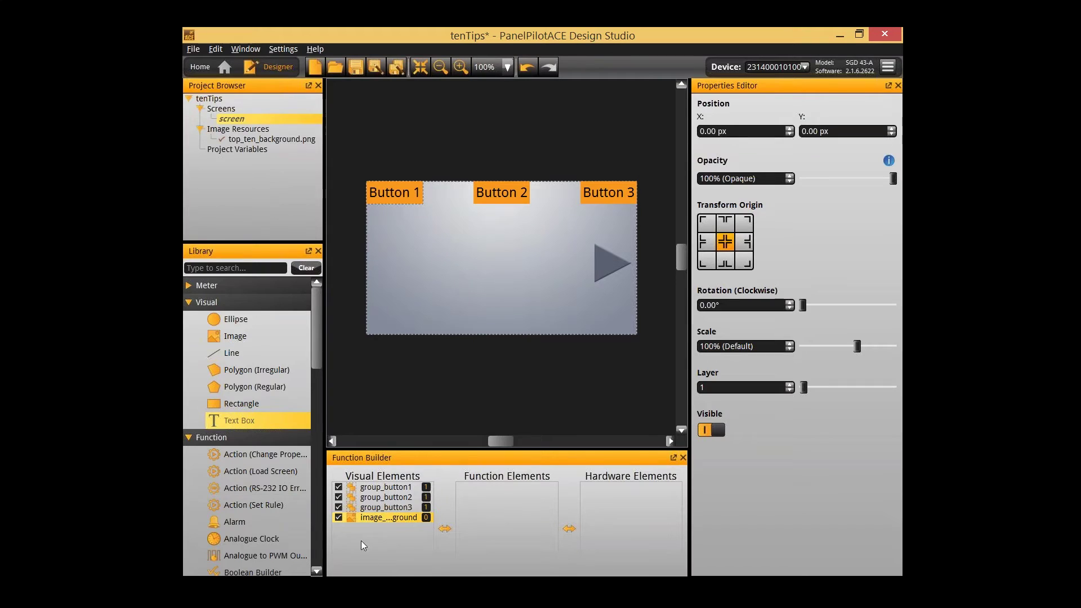
click(339, 516)
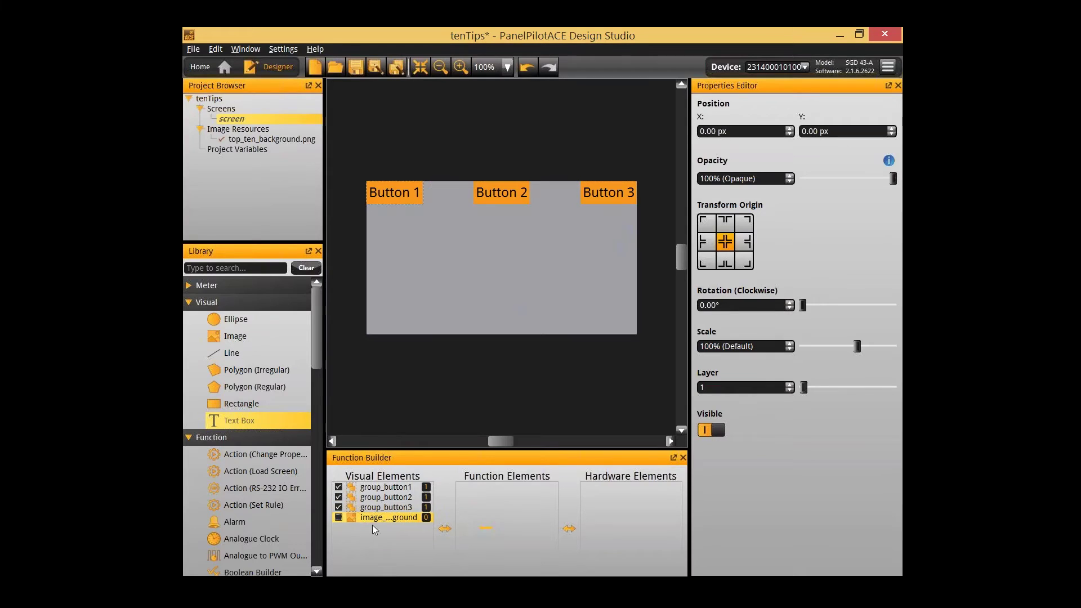
click(402, 349)
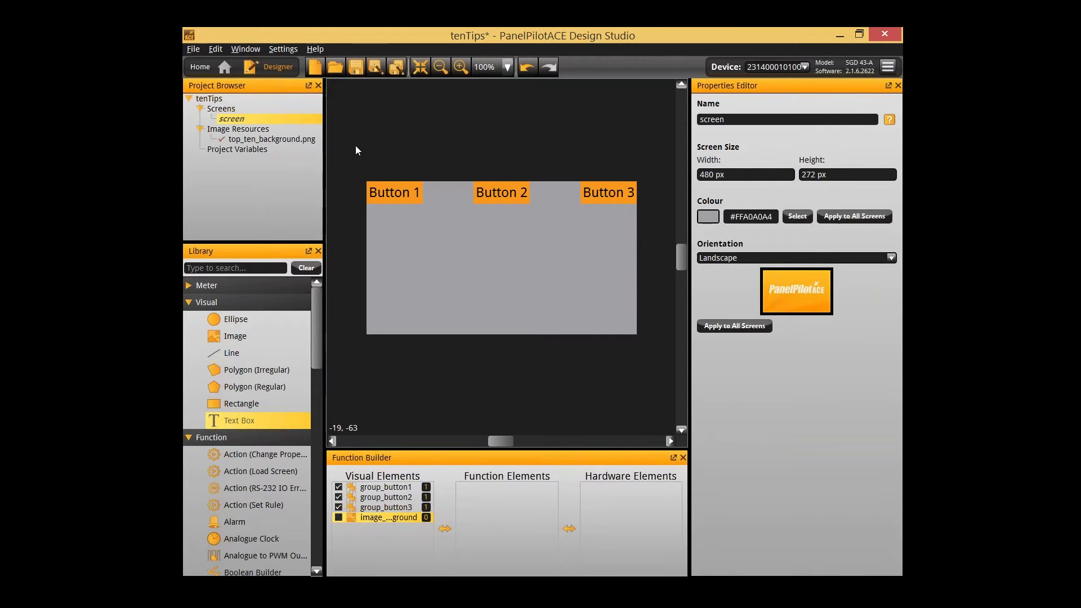
drag(356, 145, 568, 397)
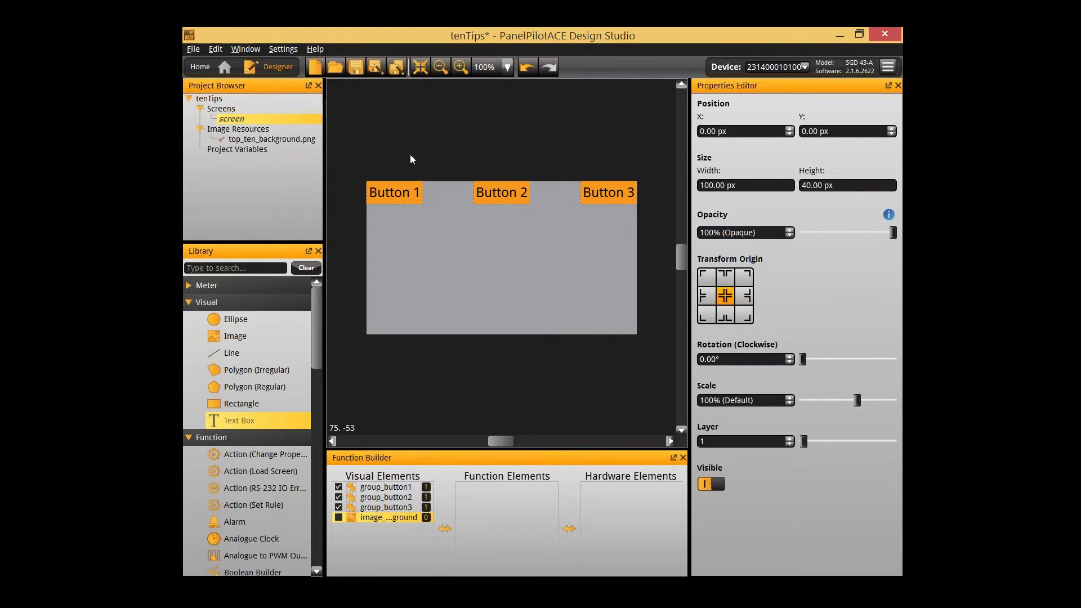
click(338, 518)
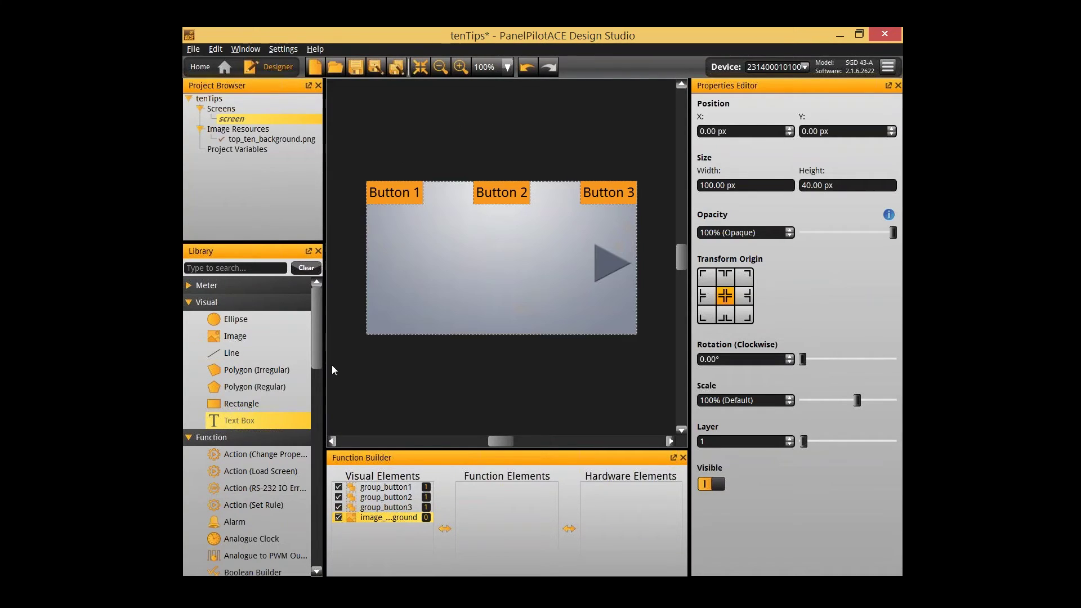
click(342, 349)
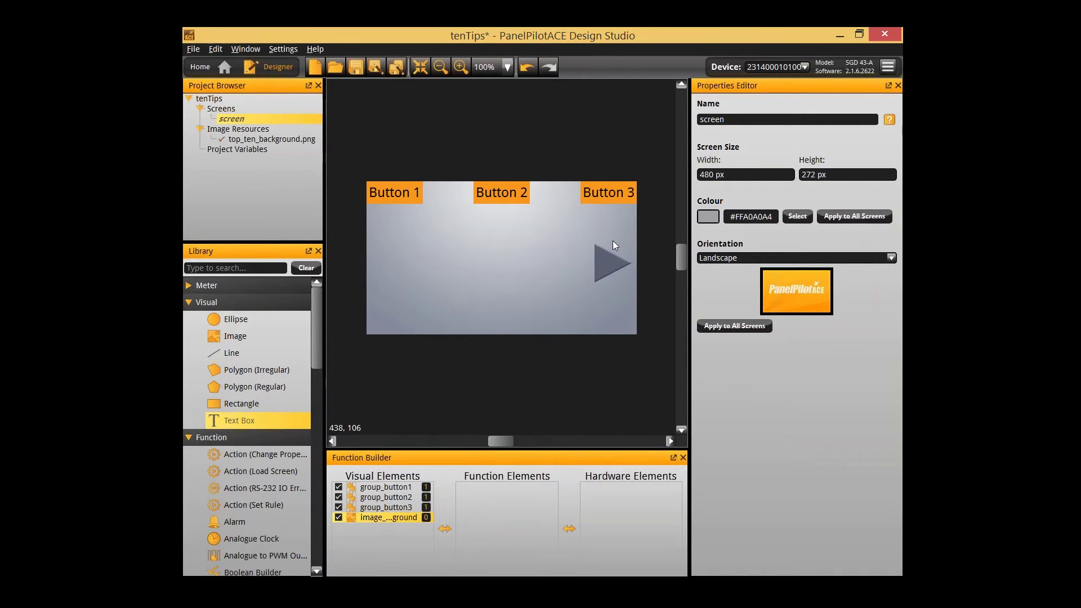
- Add a rectangle about 85 by 71 px covering the arrow on the background, at about X 386, Y 112
key(Up)
click(518, 259)
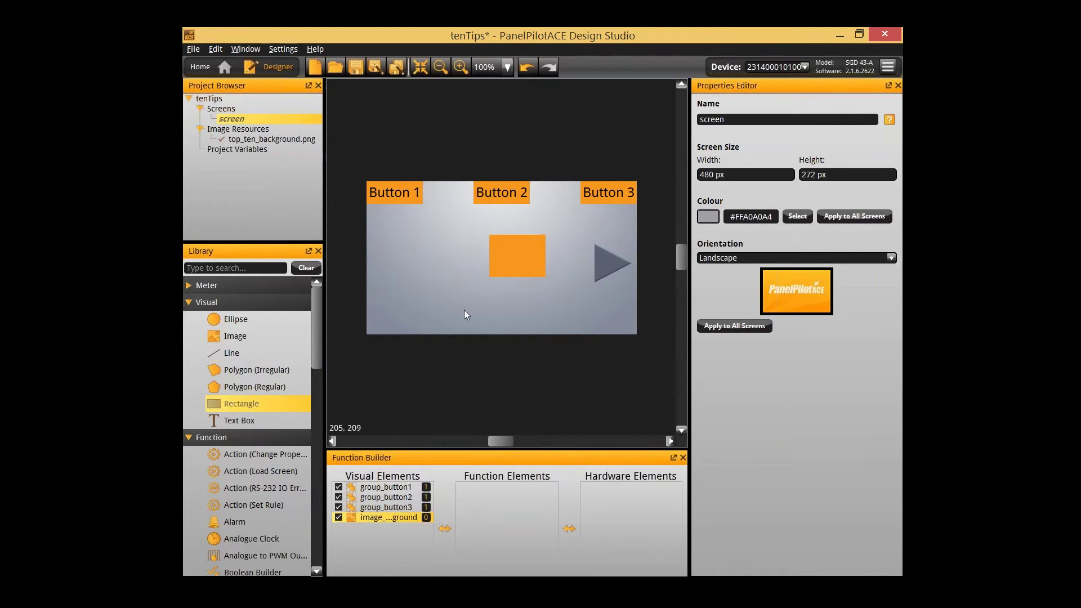
drag(533, 272, 616, 271)
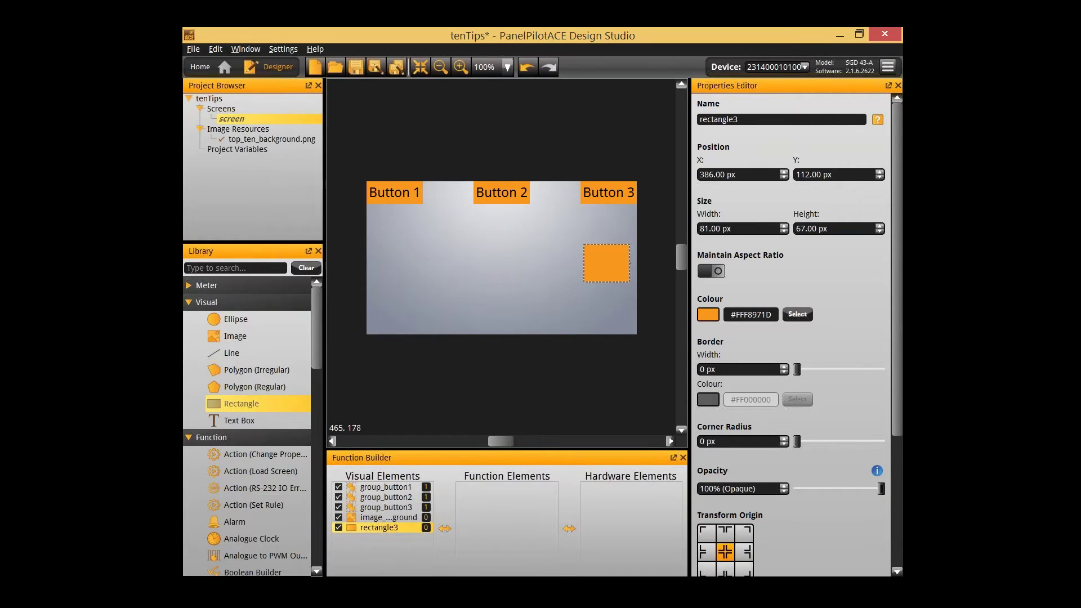
drag(630, 282, 631, 285)
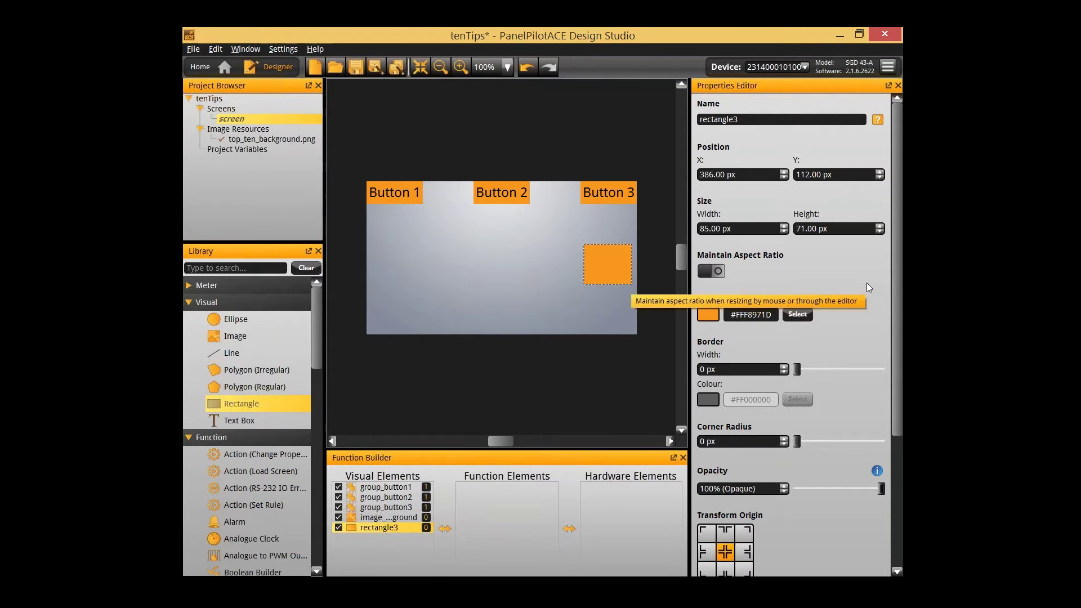
- Make the rectangle over the arrow fully transparent by setting its colour to #00F8971D
key(super+c)
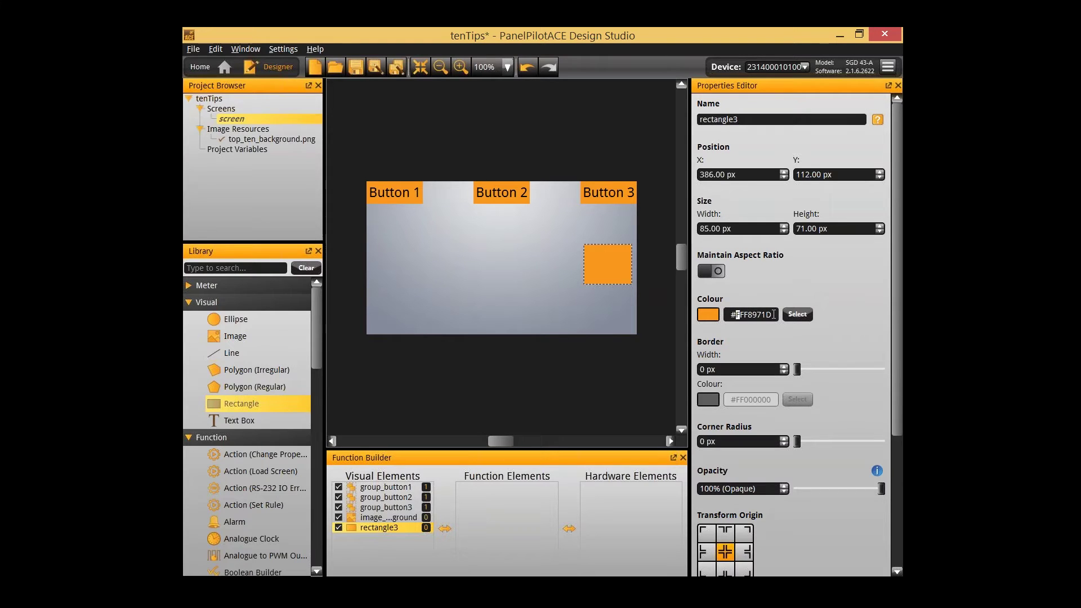
mouse_move(741, 308)
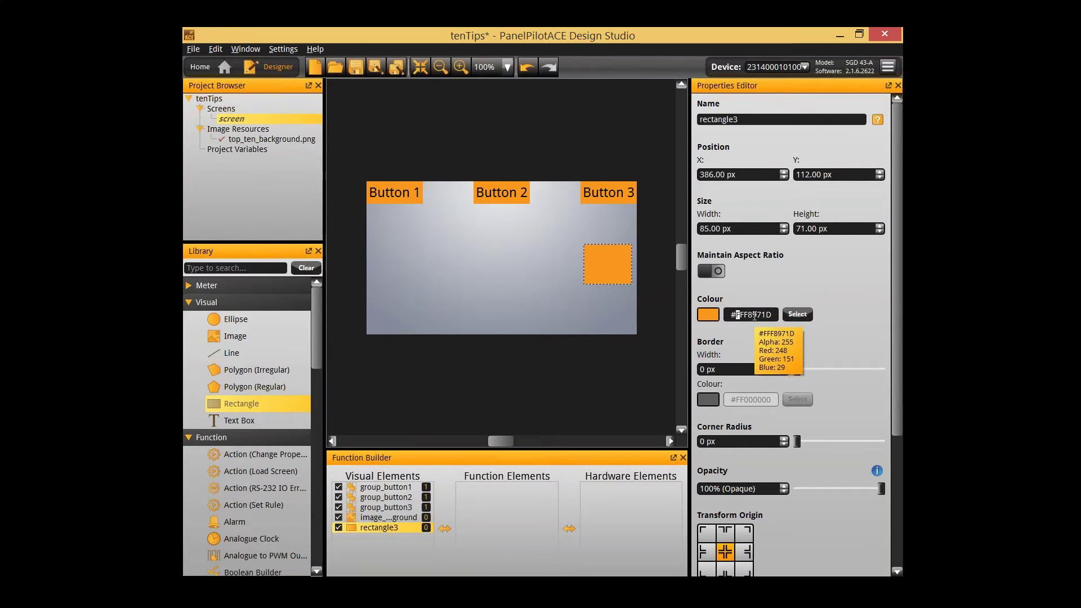
text(00)
key(Return)
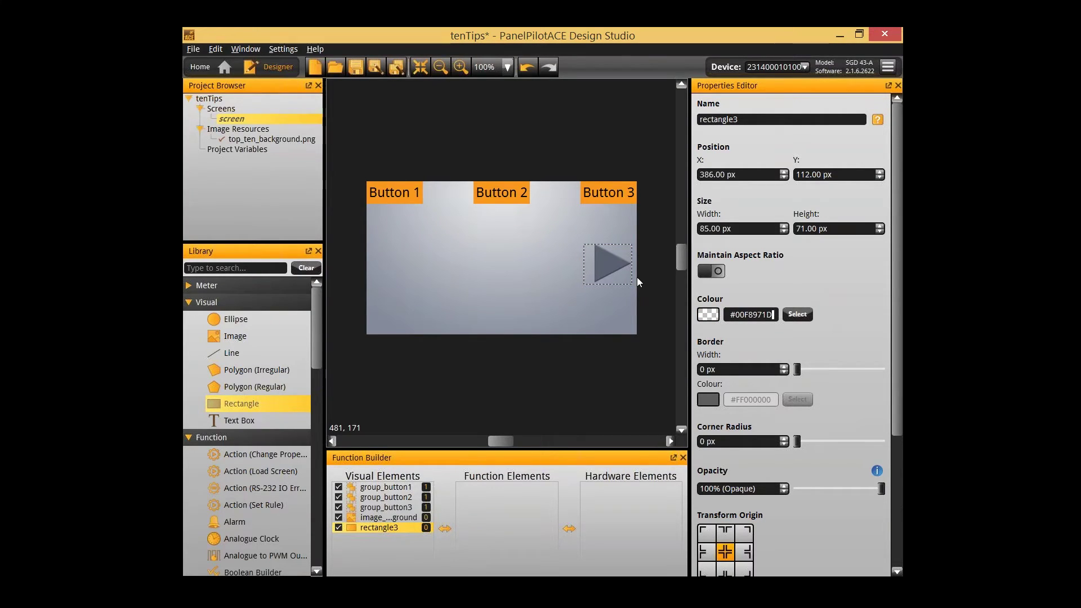
- Set the transparent rectangle's layer to 1
scroll(875, 312, down, 5)
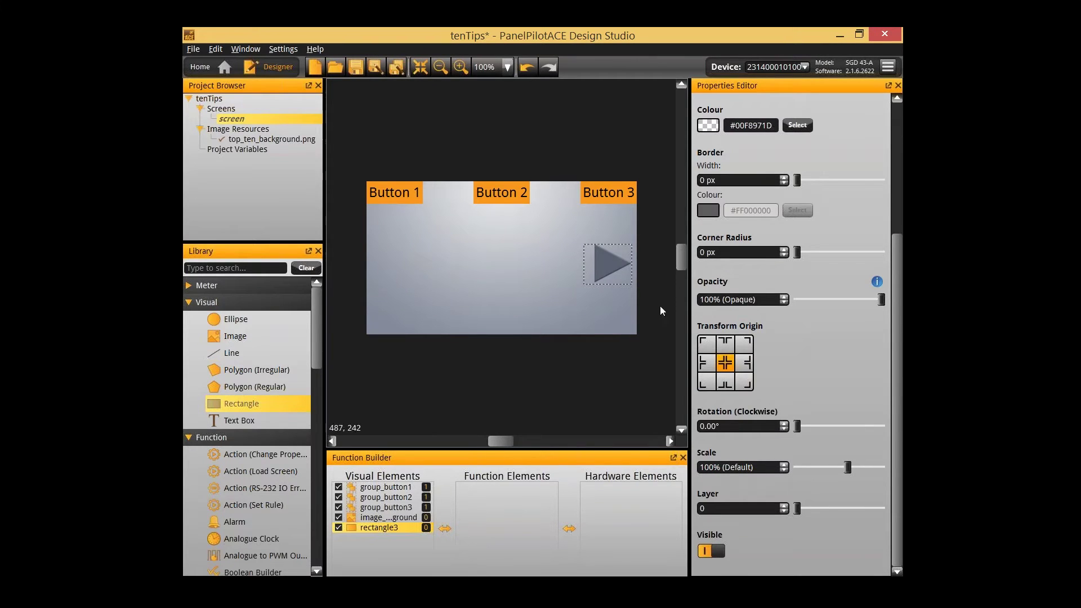
scroll(792, 477, up, 5)
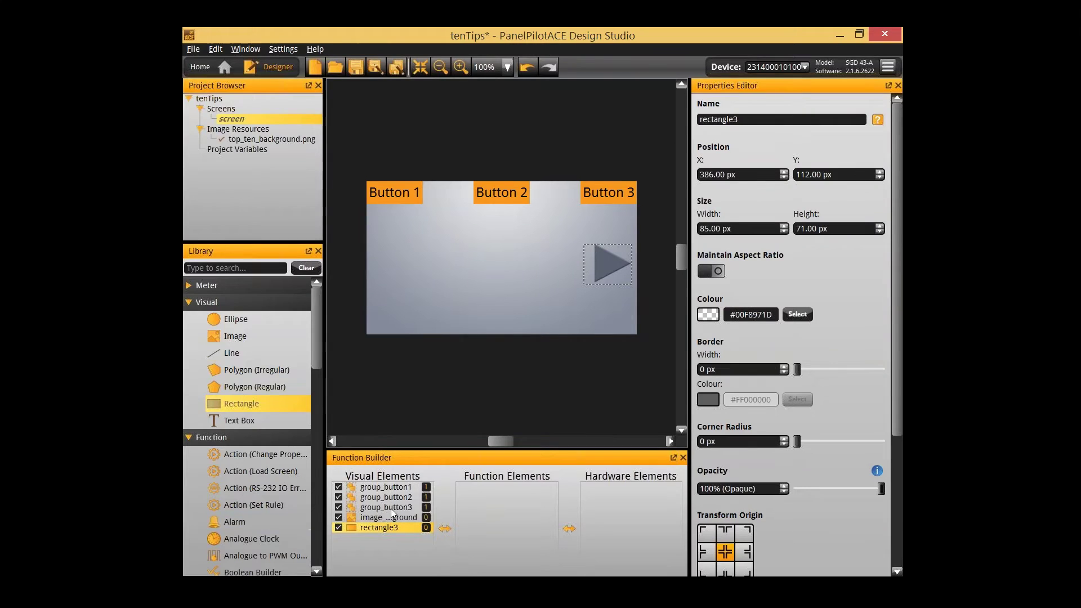
scroll(819, 407, down, 5)
click(785, 505)
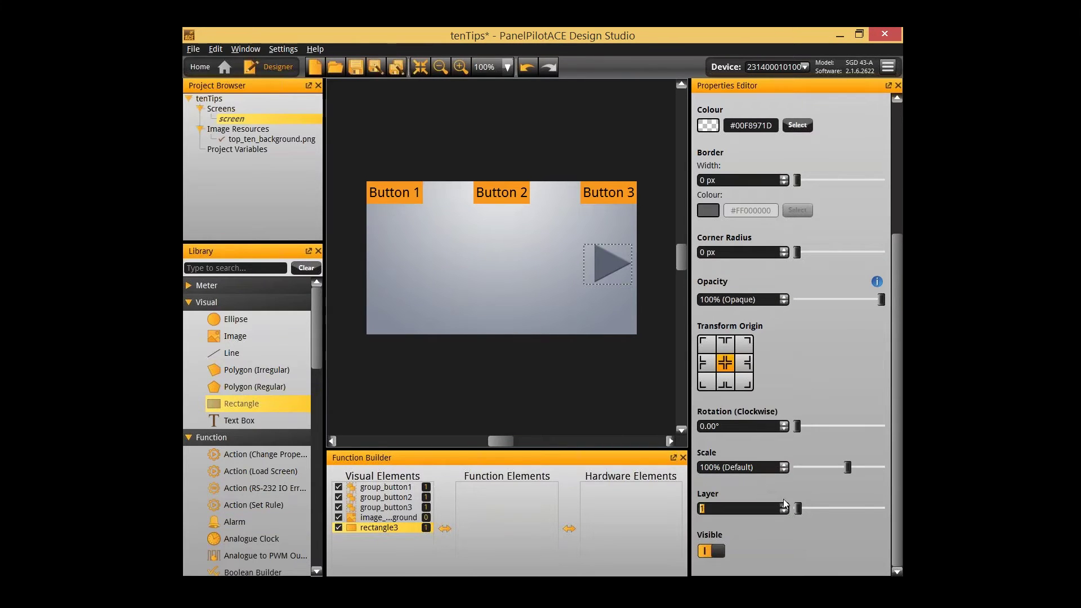
- Rename the transparent rectangle as rect_nextArrow
scroll(710, 350, up, 4)
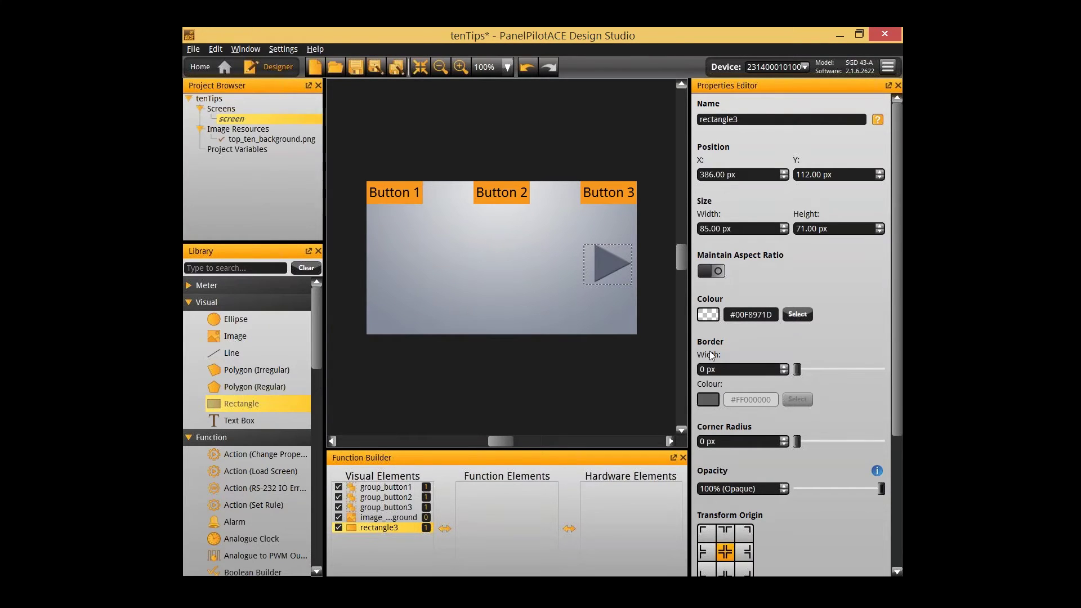
double_click(718, 119)
text(rect_nextArrow)
key(Return)
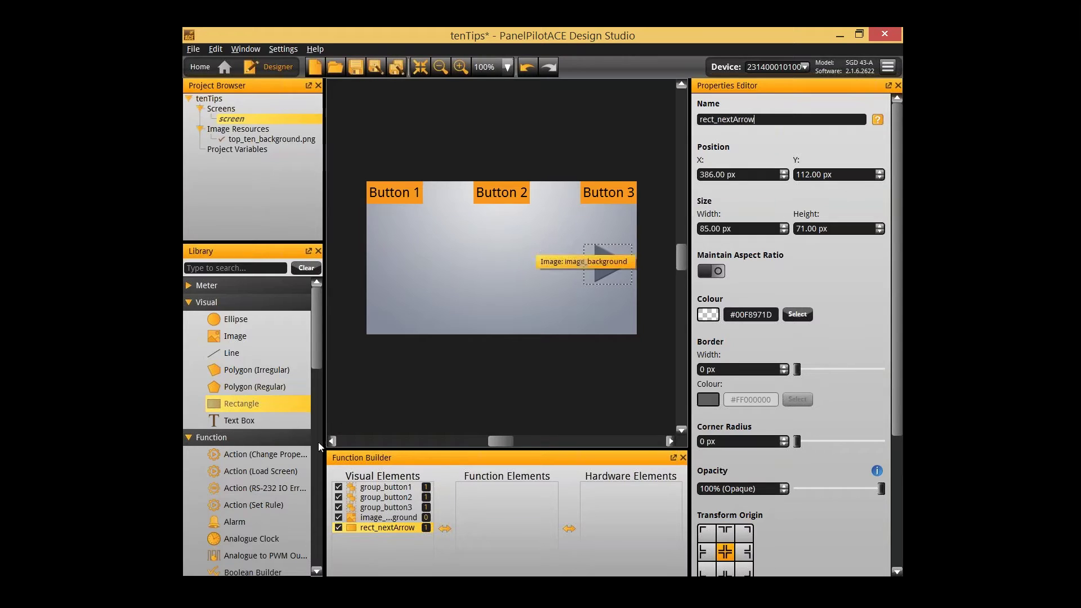
- Add a Button function element to the screen and name it button_nextArrow
scroll(253, 527, down, 2)
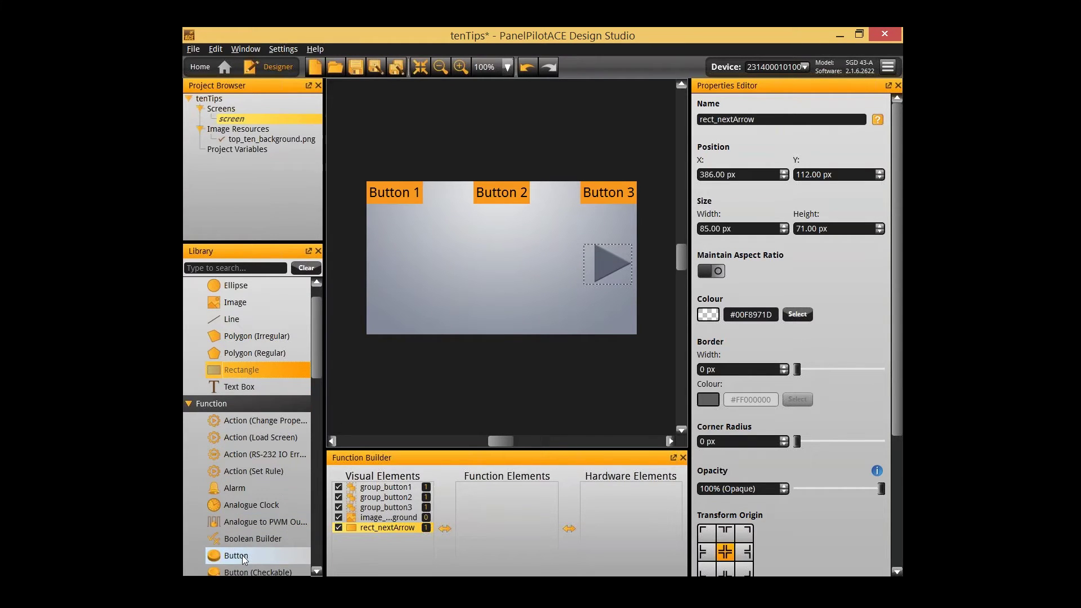
drag(242, 556, 308, 481)
drag(544, 519, 544, 519)
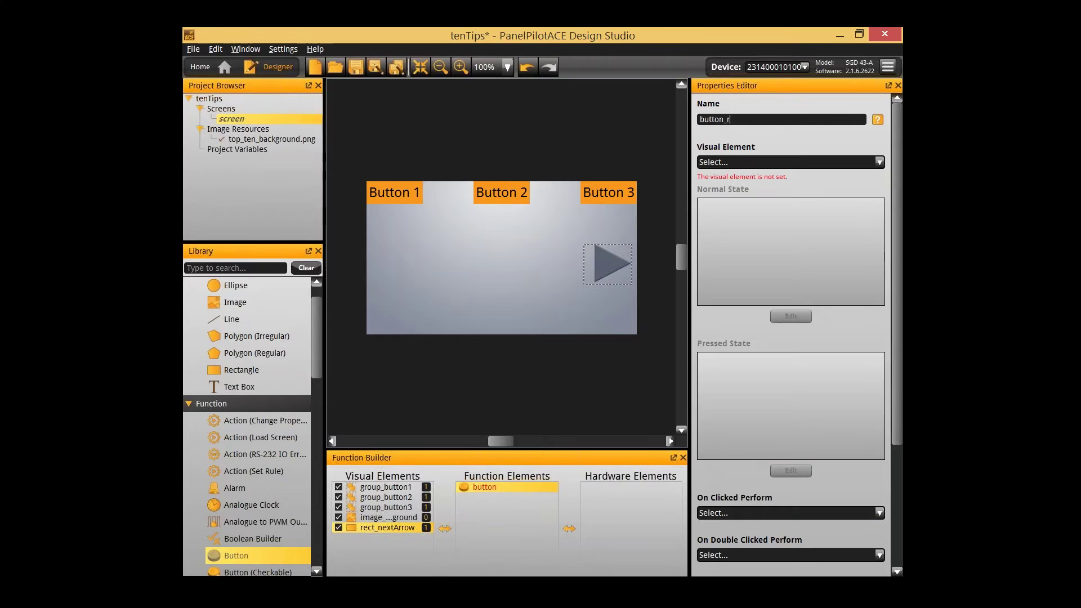
text(nextArrow)
key(Return)
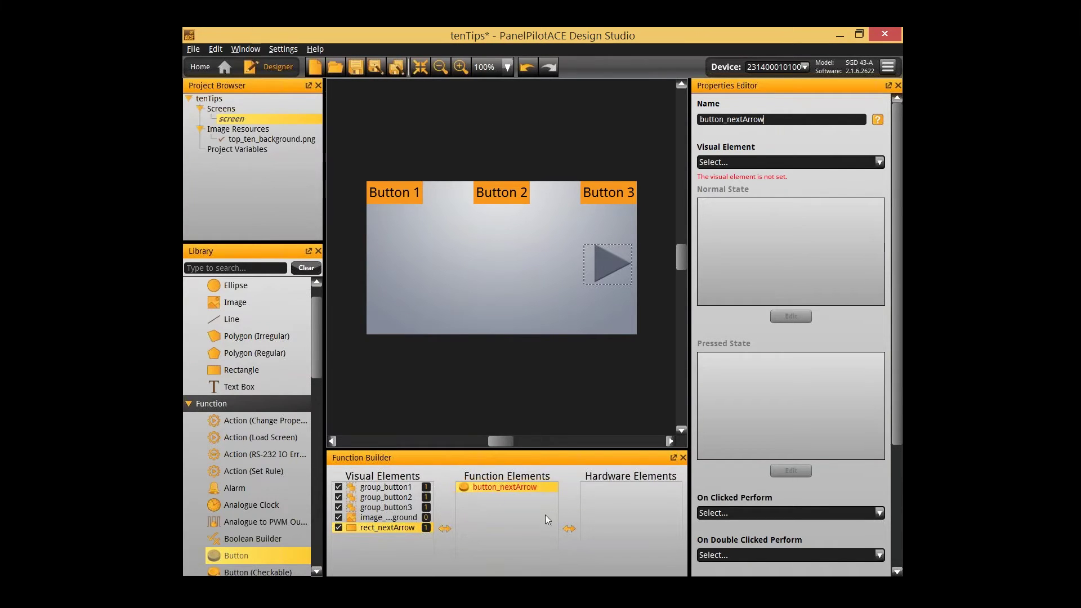
- Assign rect_nextArrow as the visual element of button_nextArrow
scroll(792, 440, down, 3)
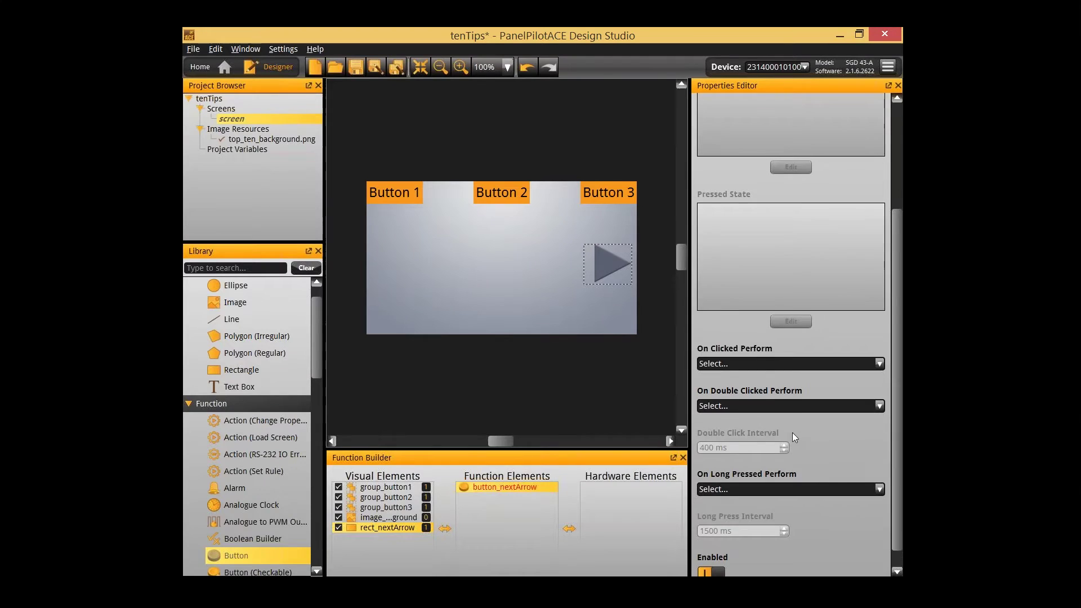
scroll(792, 432, up, 3)
click(752, 158)
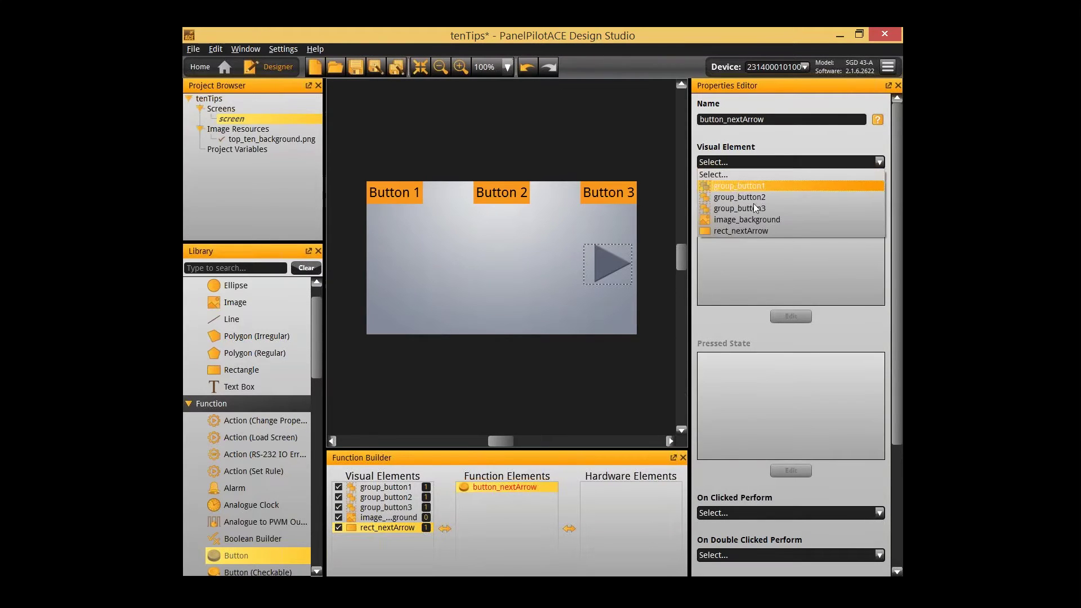
click(749, 230)
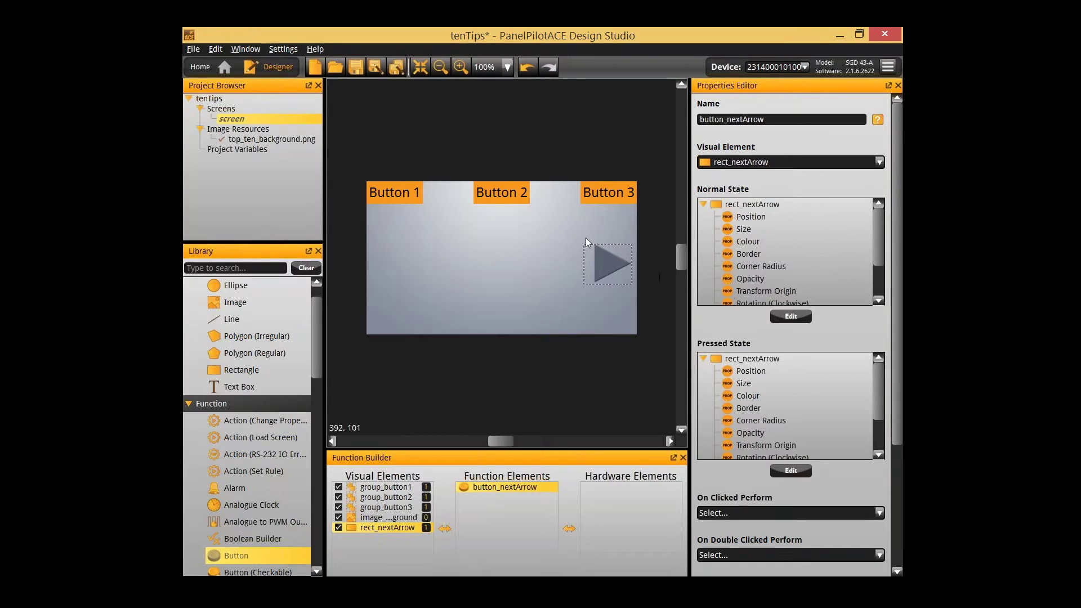
- Add a Load Screen action to the screen's function elements
scroll(257, 421, down, 1)
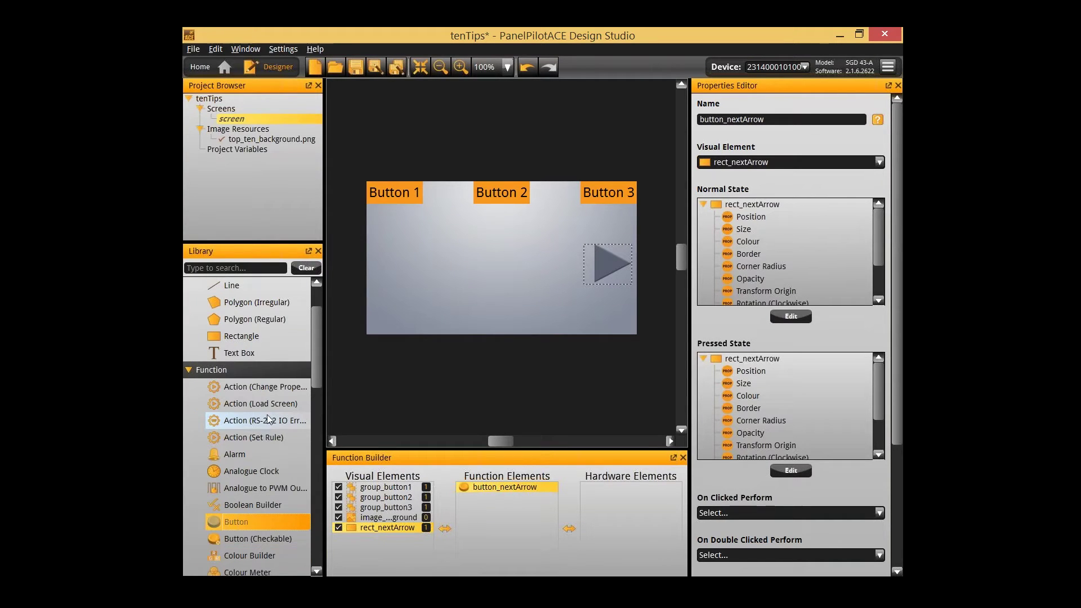
click(270, 403)
double_click(270, 403)
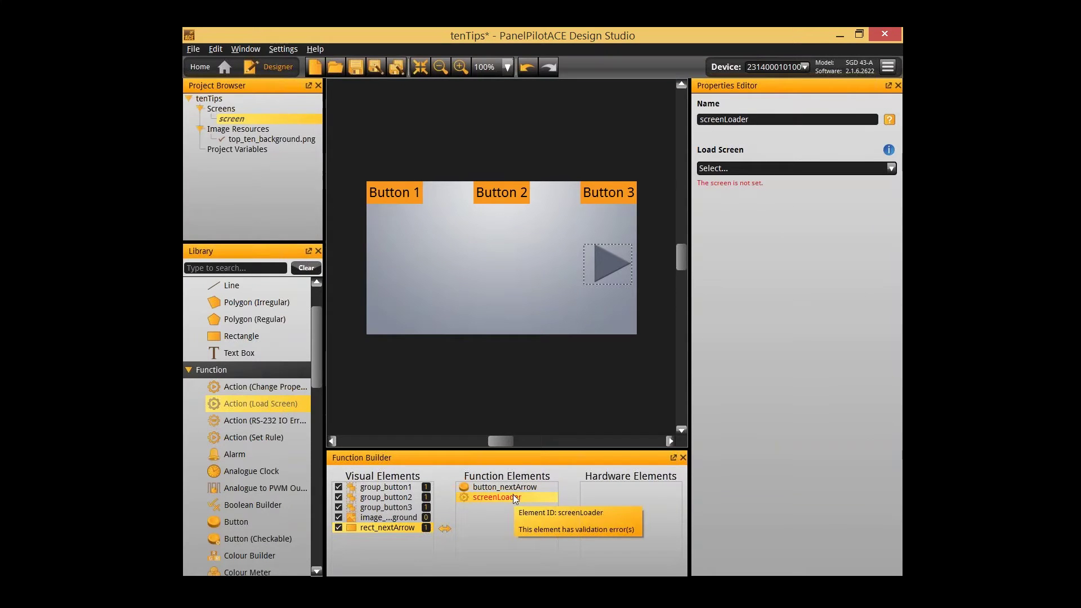
- Add a second screen to the project and rename the original screen as screen_1
right_click(235, 107)
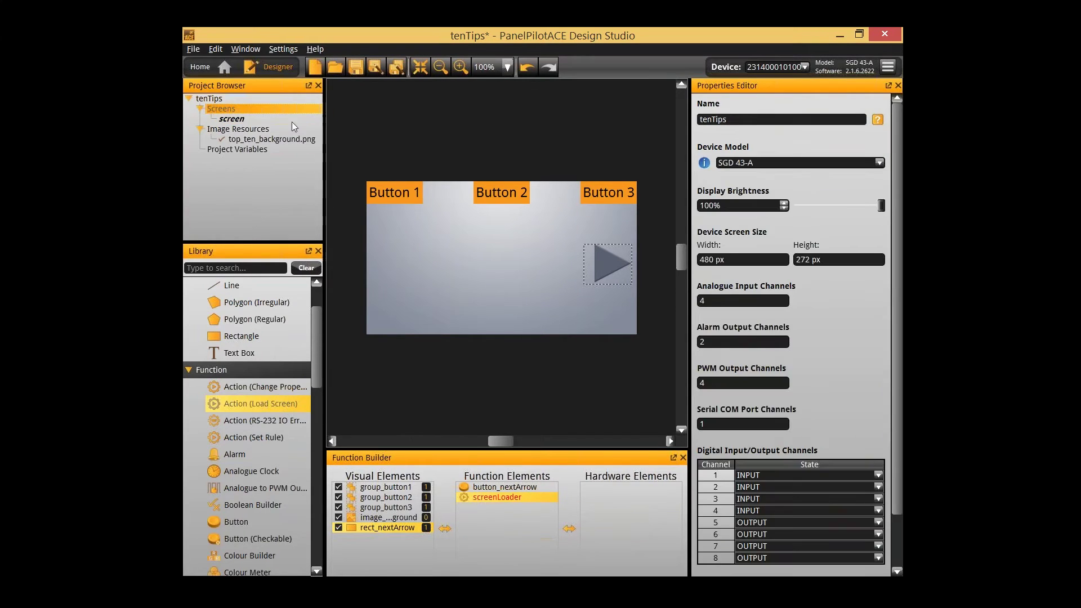
click(292, 122)
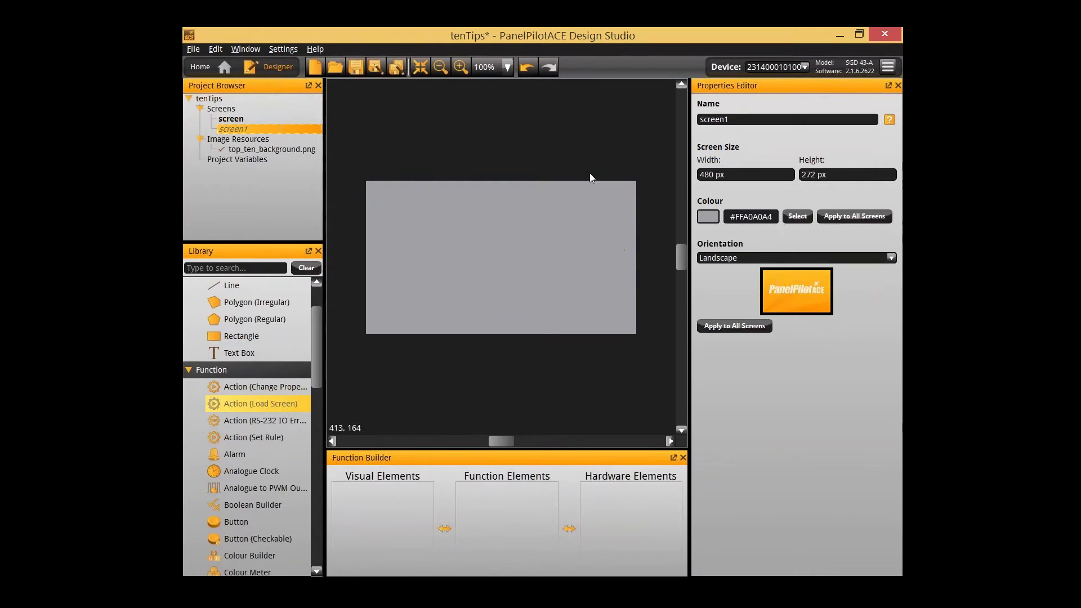
click(255, 120)
click(270, 118)
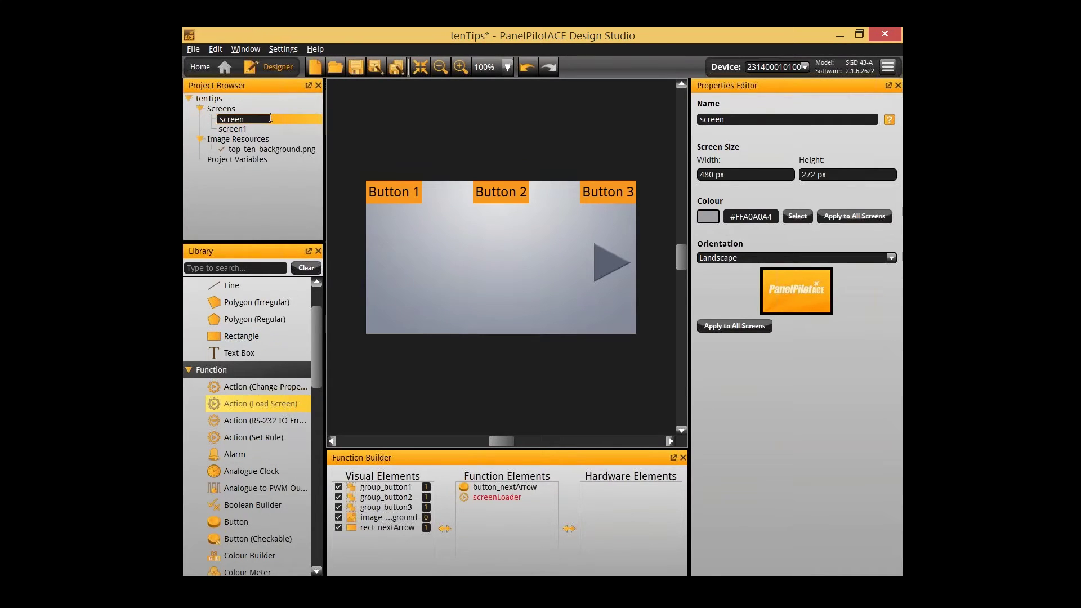
text(_1)
key(Return)
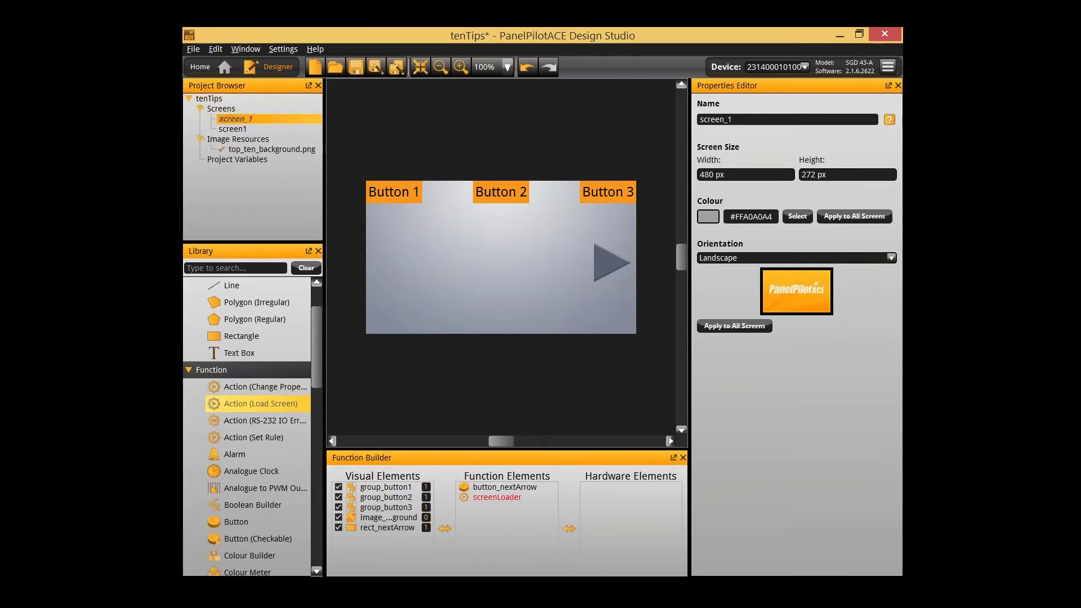
- Rename the new empty screen as screen_2
click(266, 131)
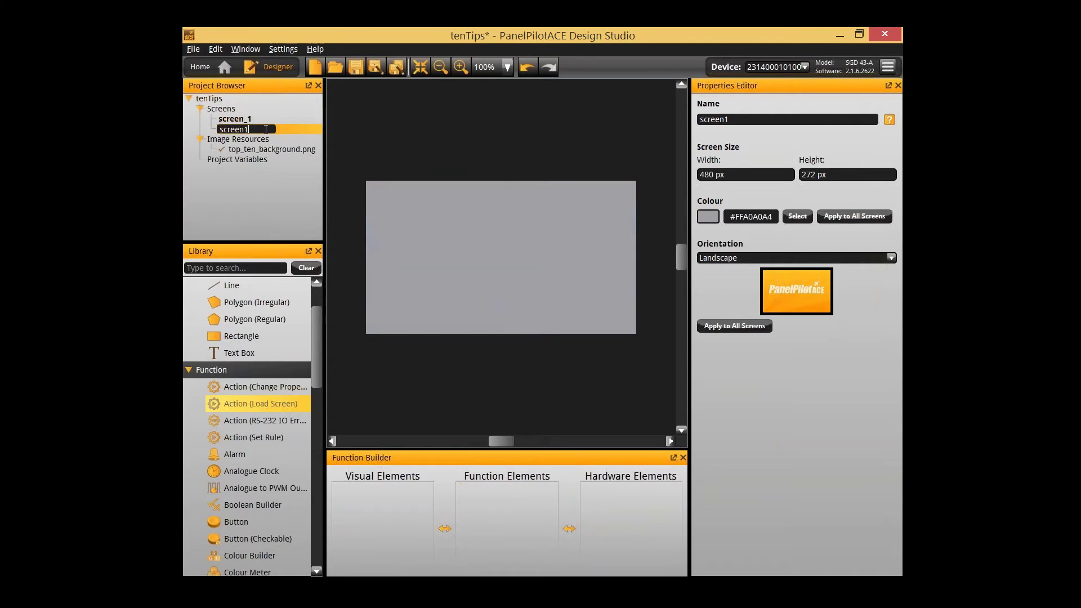
key(BackSpace)
text(_2)
key(Return)
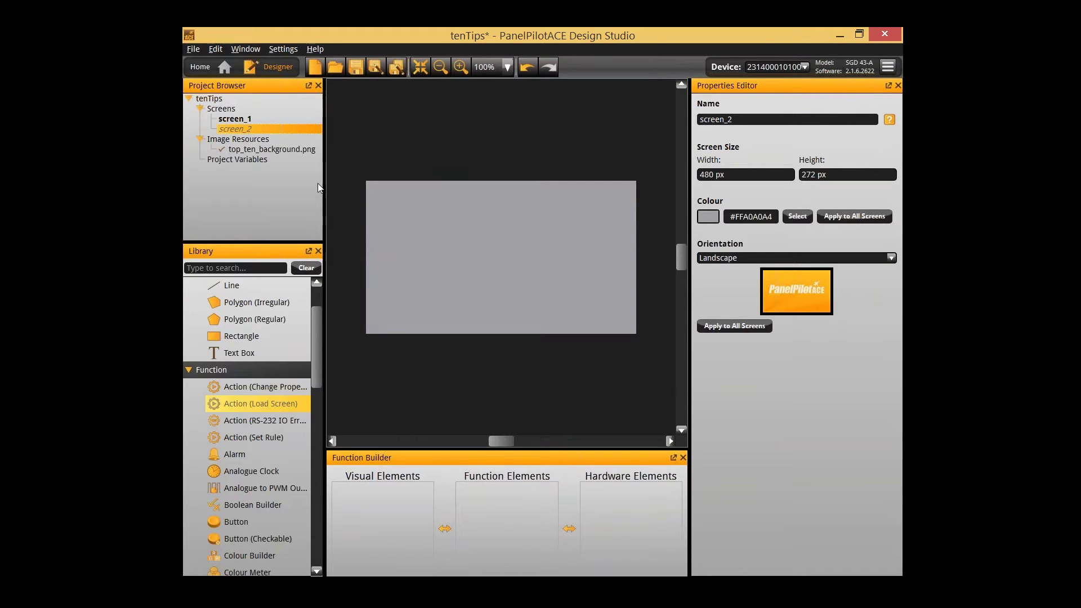
- Set the screenLoader action on screen_1 to load screen_2
click(269, 118)
click(510, 497)
click(732, 168)
click(734, 203)
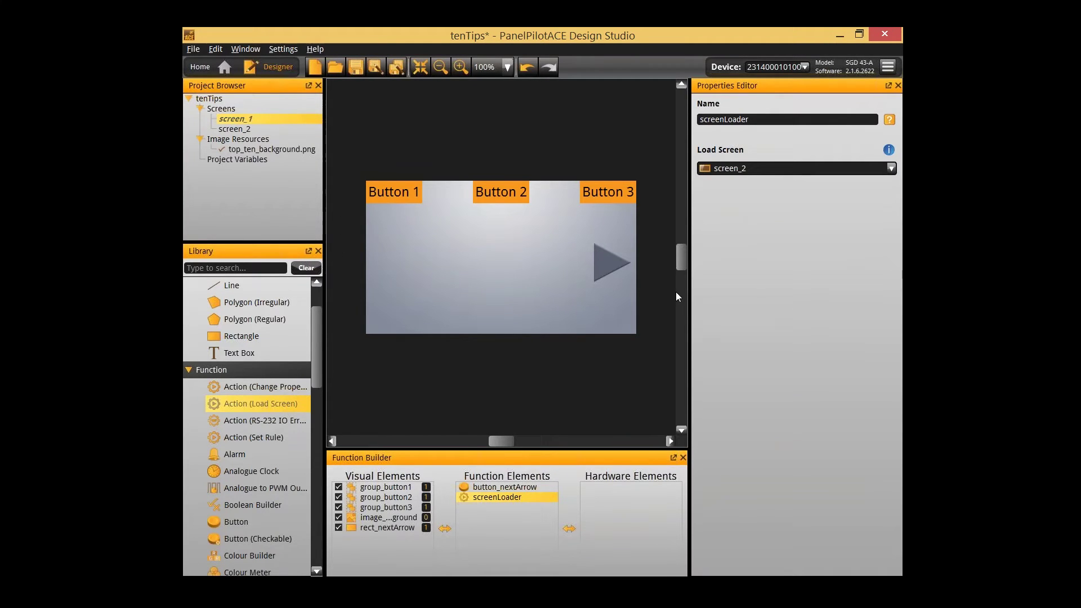
- Set button_nextArrow to perform the screenLoader action when it is clicked
click(485, 487)
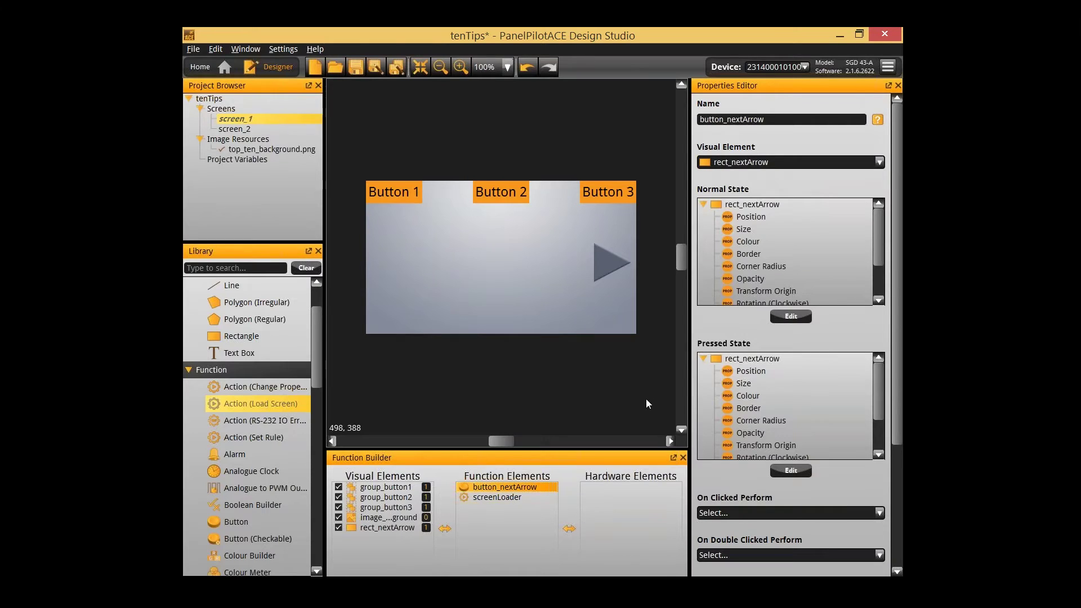
scroll(772, 407, down, 2)
click(726, 514)
click(736, 533)
click(583, 385)
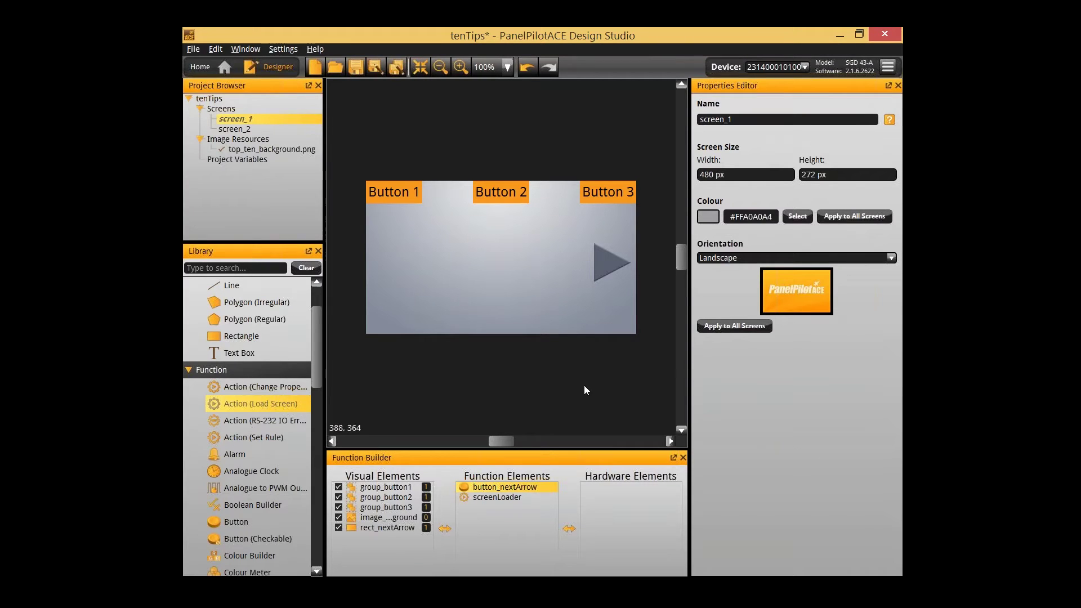
- Try to run the project in the emulator, and add a rectangle near the centre of the empty screen_2
key(F5)
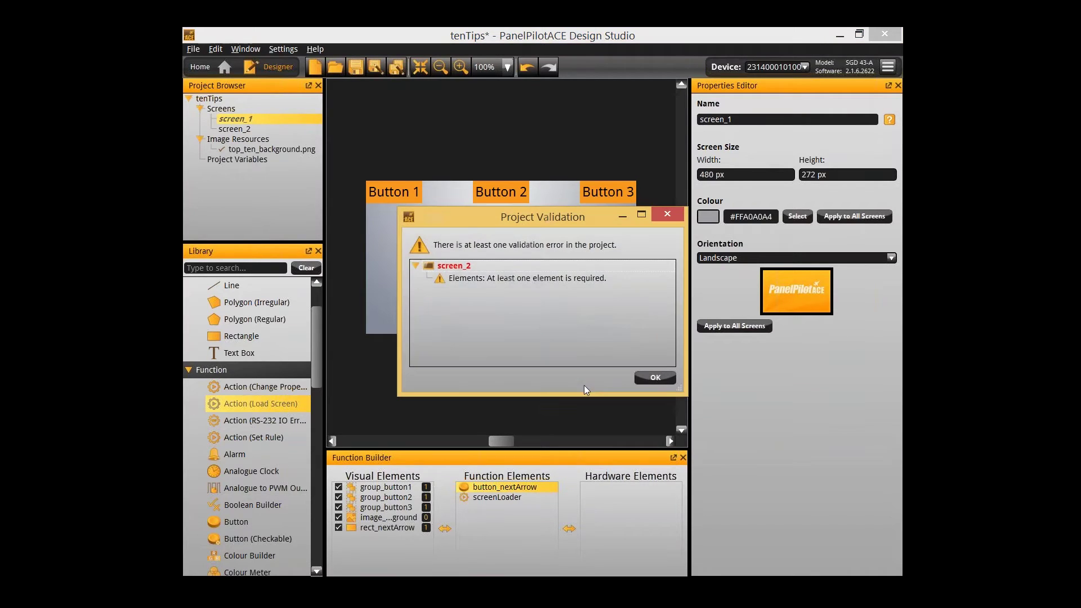
click(653, 377)
click(265, 129)
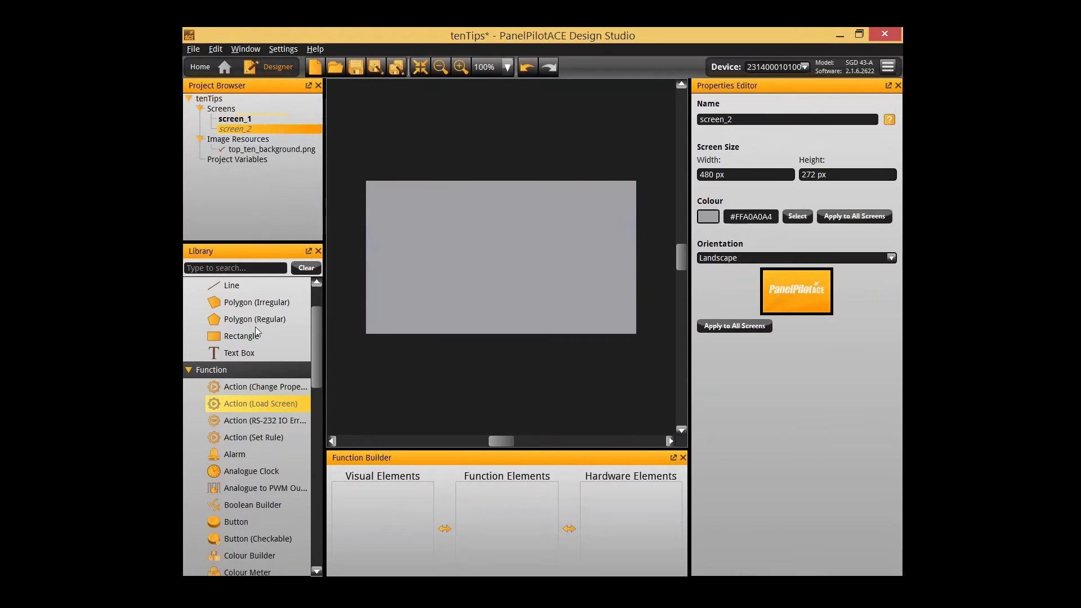
scroll(256, 395, up, 2)
drag(257, 408, 494, 265)
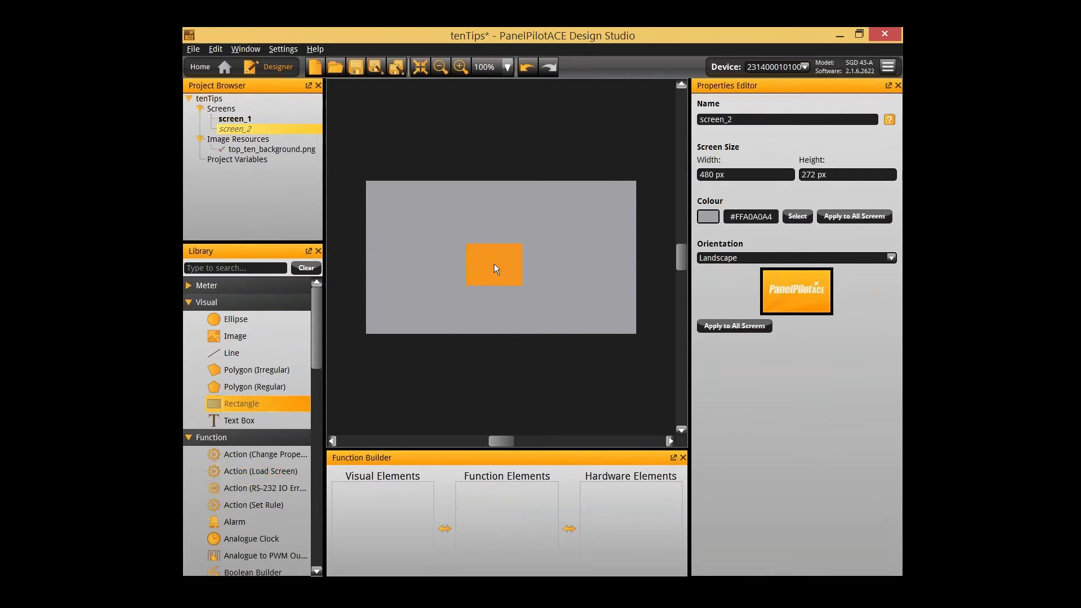
click(441, 235)
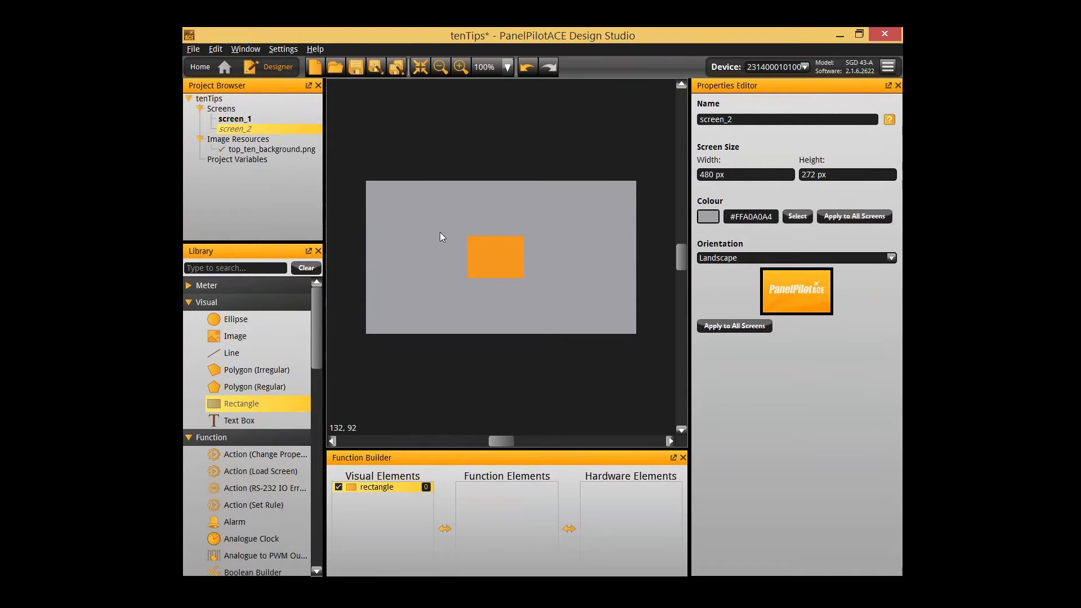
- Run the project in the emulator from screen_1, test the next arrow's screen change, and close the emulator
click(287, 120)
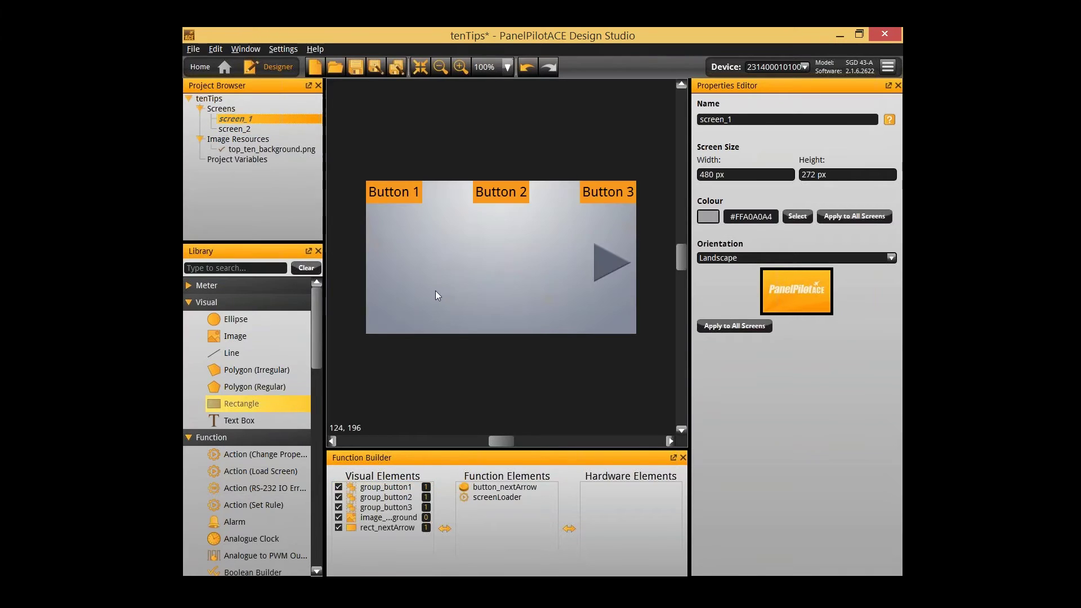
click(432, 330)
key(F5)
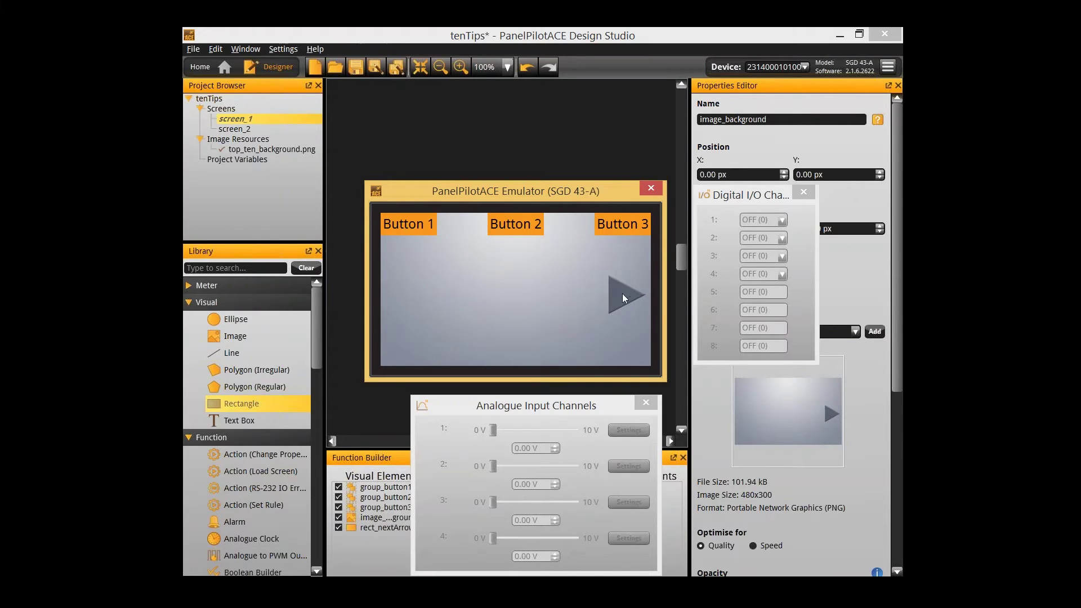
click(622, 294)
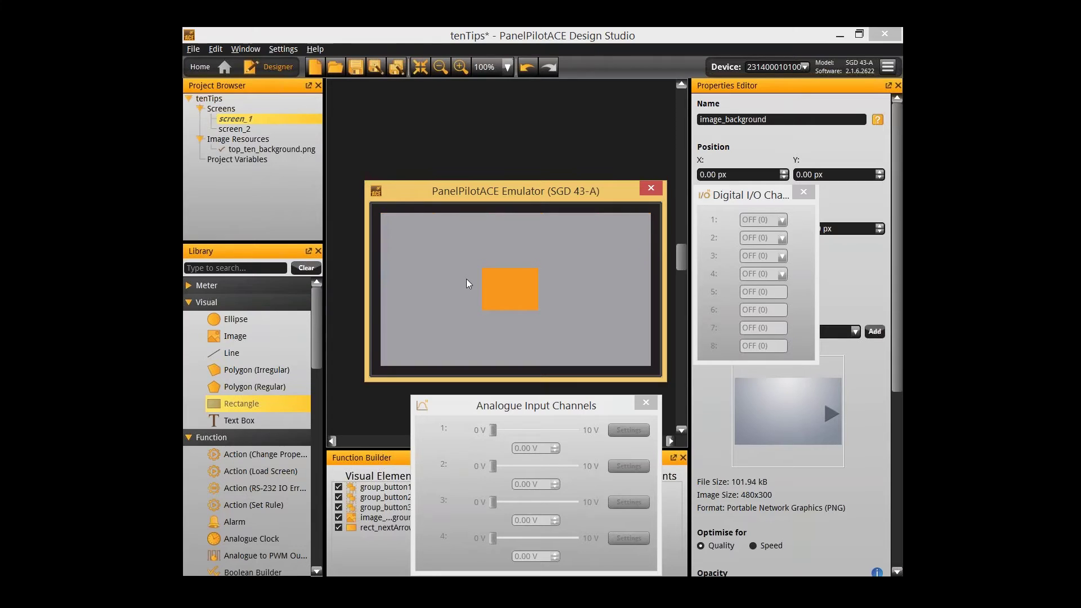
click(650, 192)
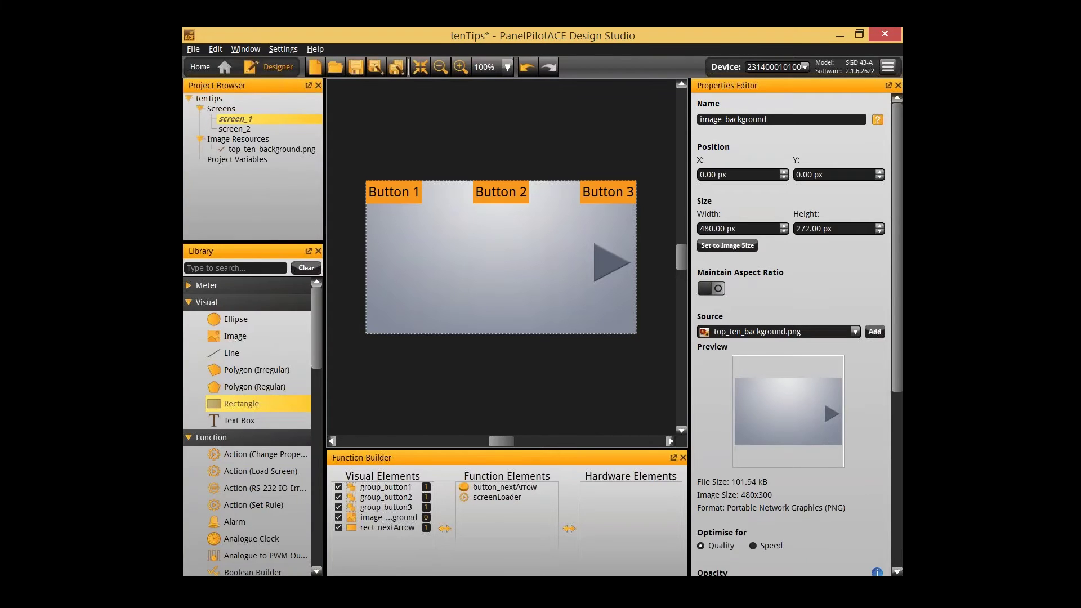
- Add two Alarm Output hardware elements to screen_1
click(259, 529)
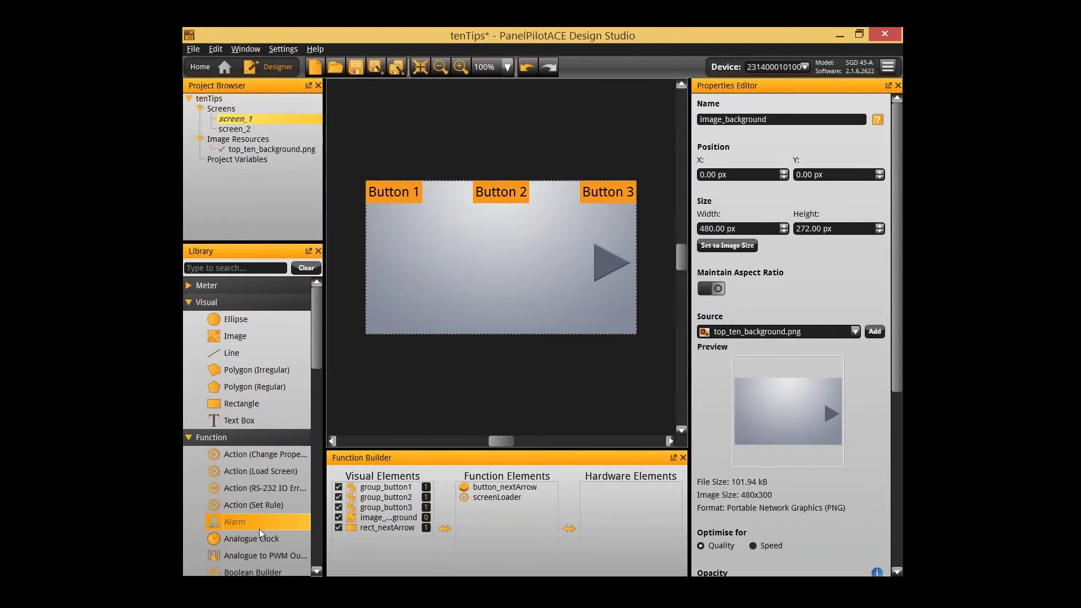
scroll(259, 528, down, 4)
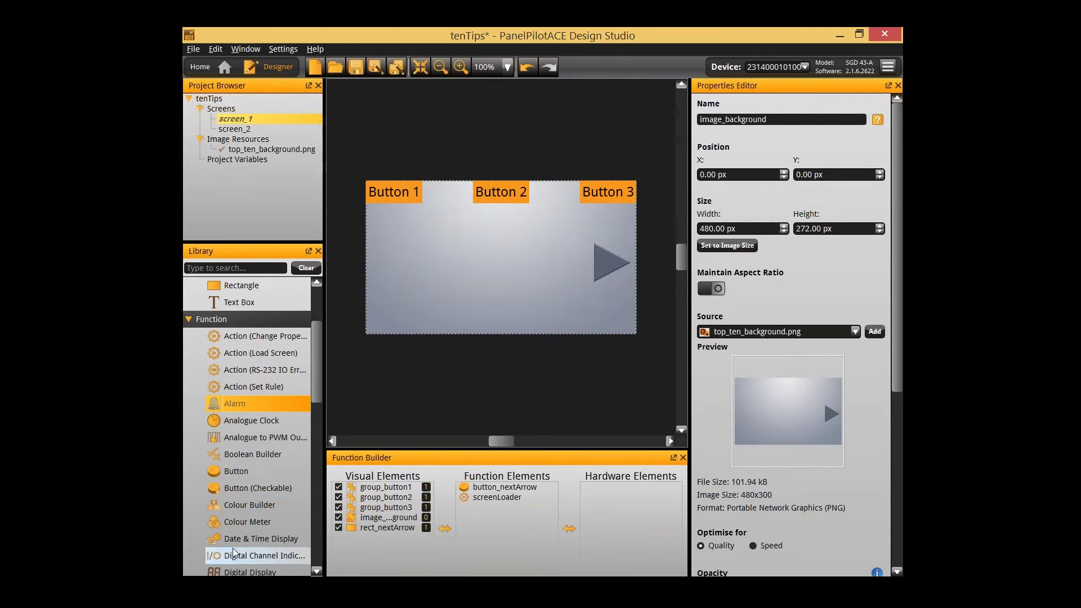
scroll(269, 455, down, 10)
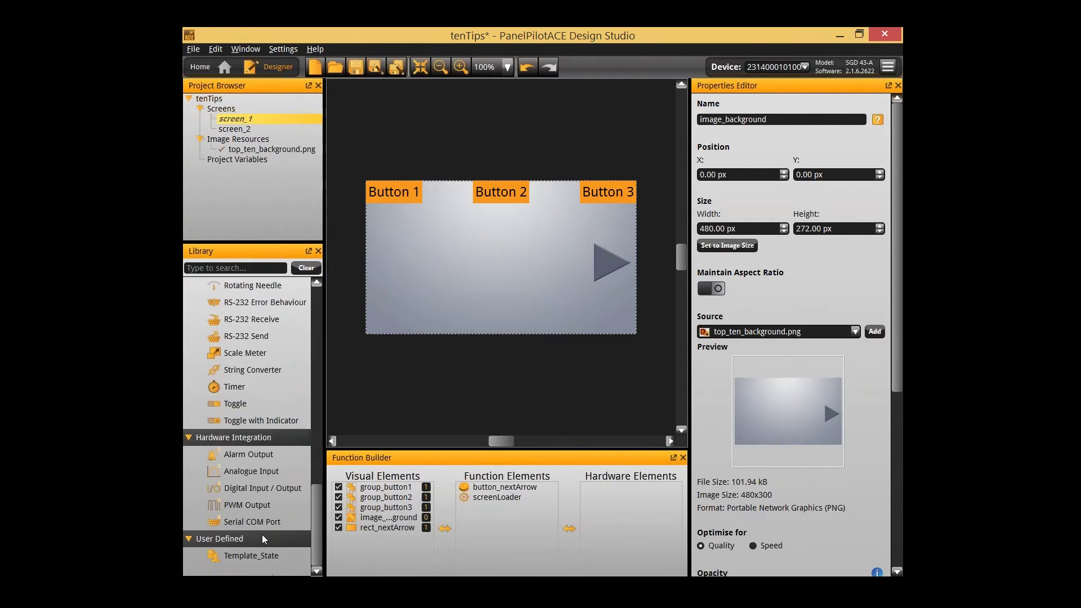
click(262, 456)
double_click(261, 450)
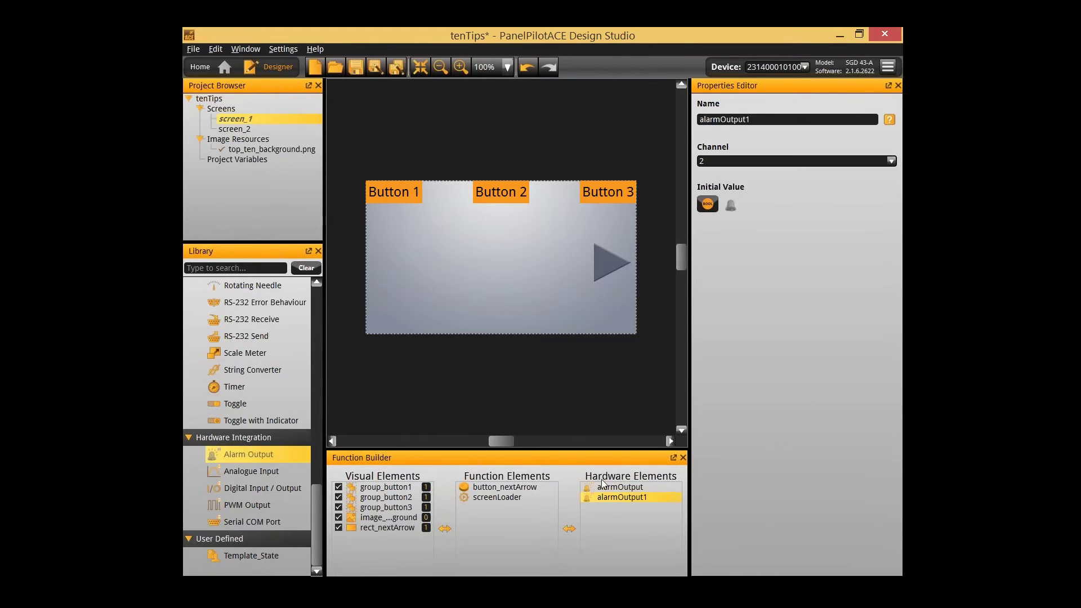
- Rename the channel 1 alarm output as alarm_high
double_click(620, 487)
text(alarm)
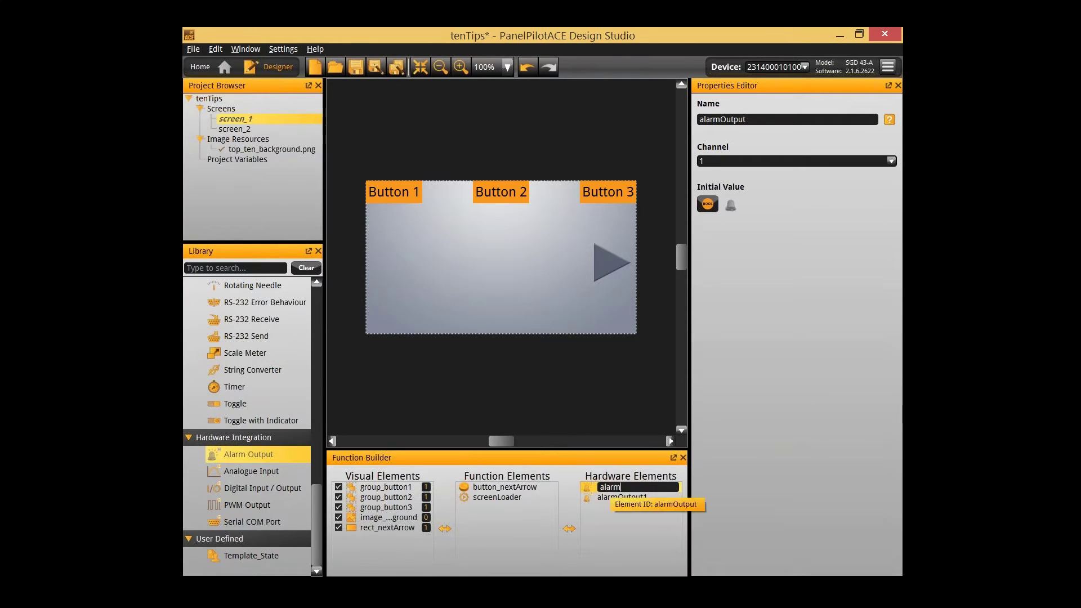
text(_high)
key(Return)
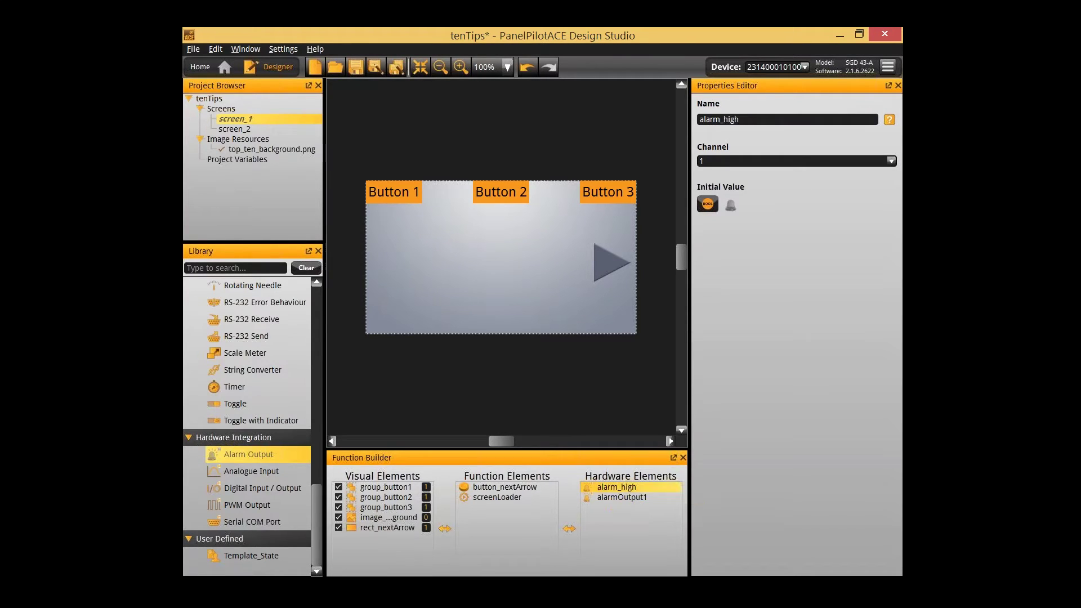
- Rename the channel 2 alarm output as alarm_low
click(620, 498)
click(620, 497)
key(ctrl+a)
text(alarm_)
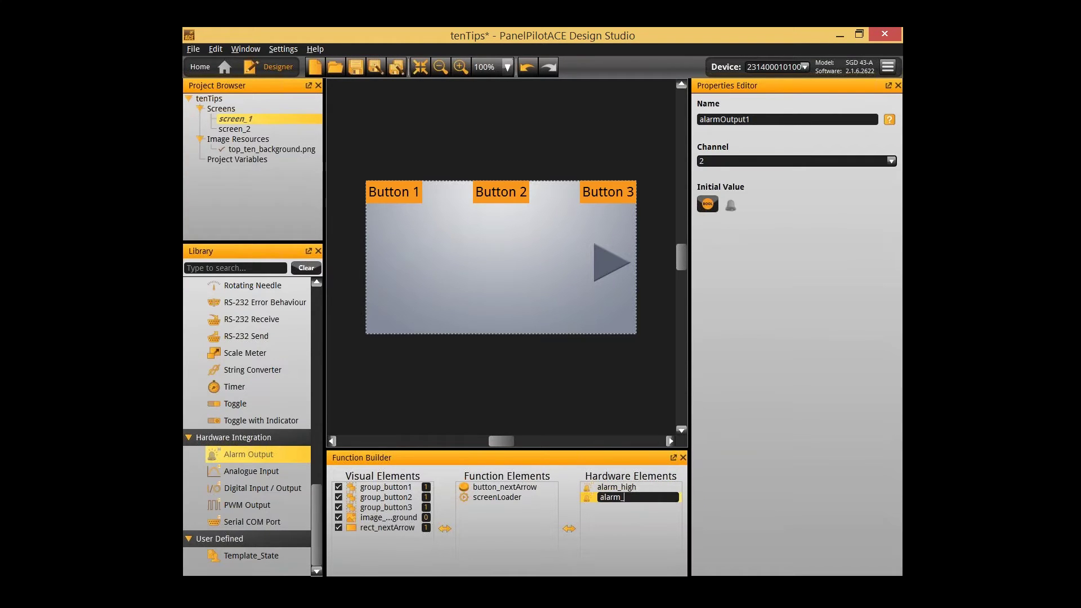
text(low)
key(Return)
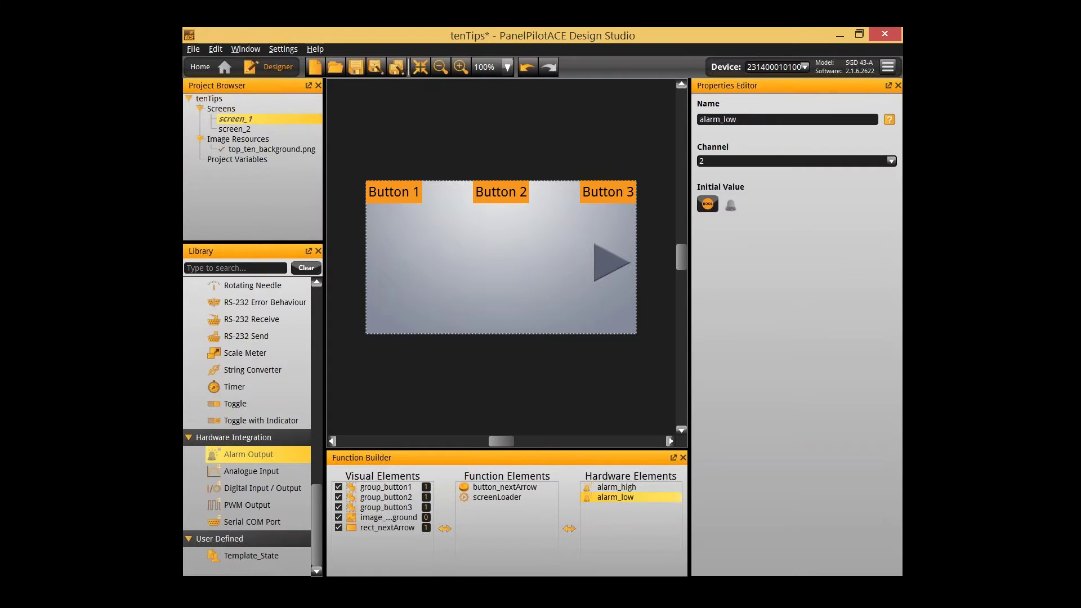
- Review the channel and initial value settings of alarm_low and alarm_high
click(529, 371)
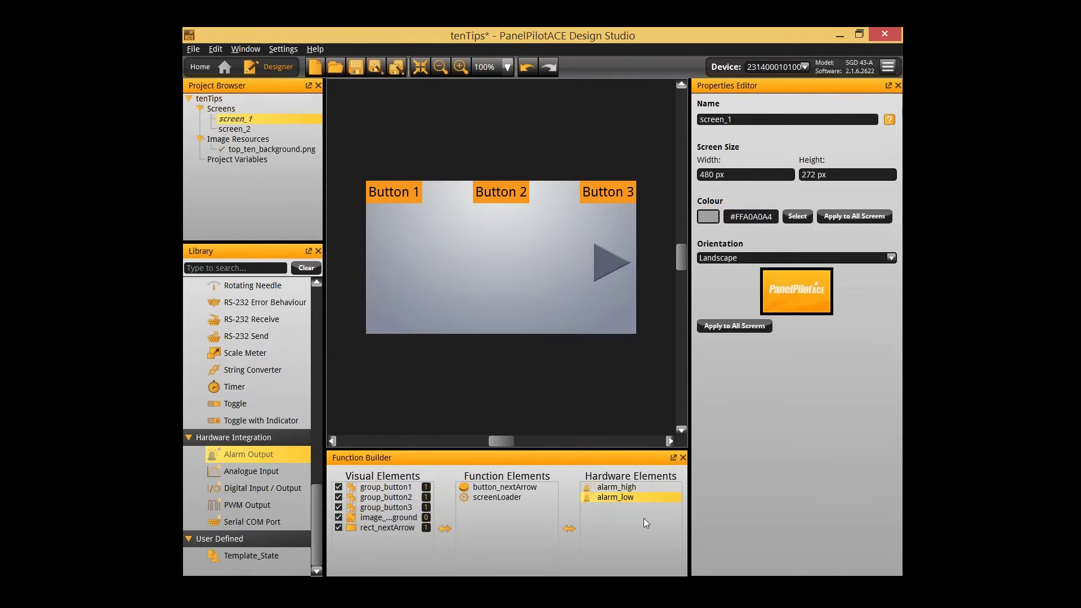
click(640, 496)
click(615, 488)
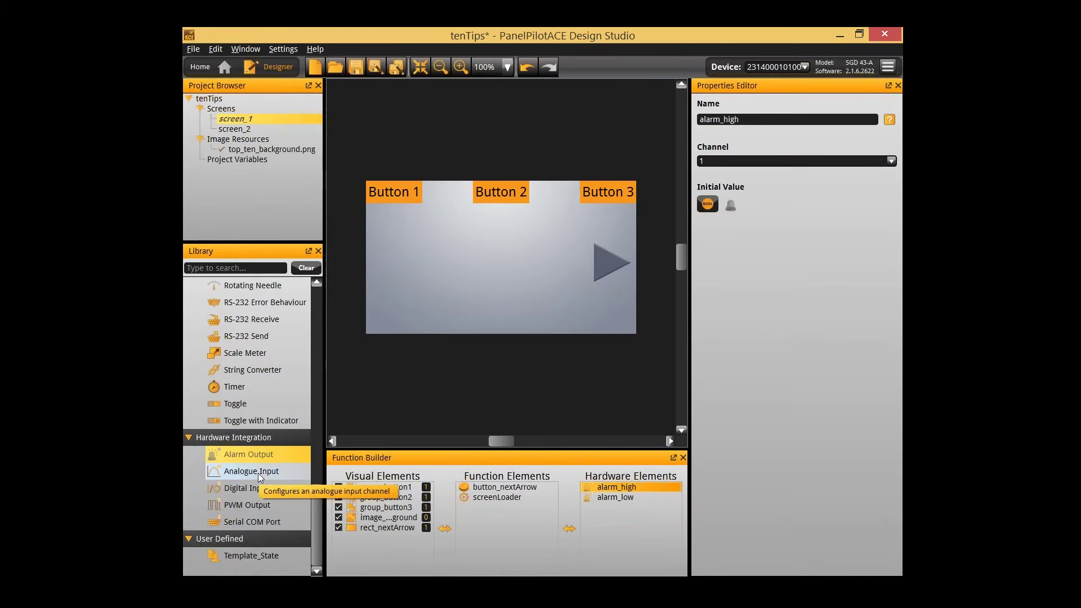
- Add two Analogue Input hardware elements to screen_1
double_click(258, 473)
click(639, 505)
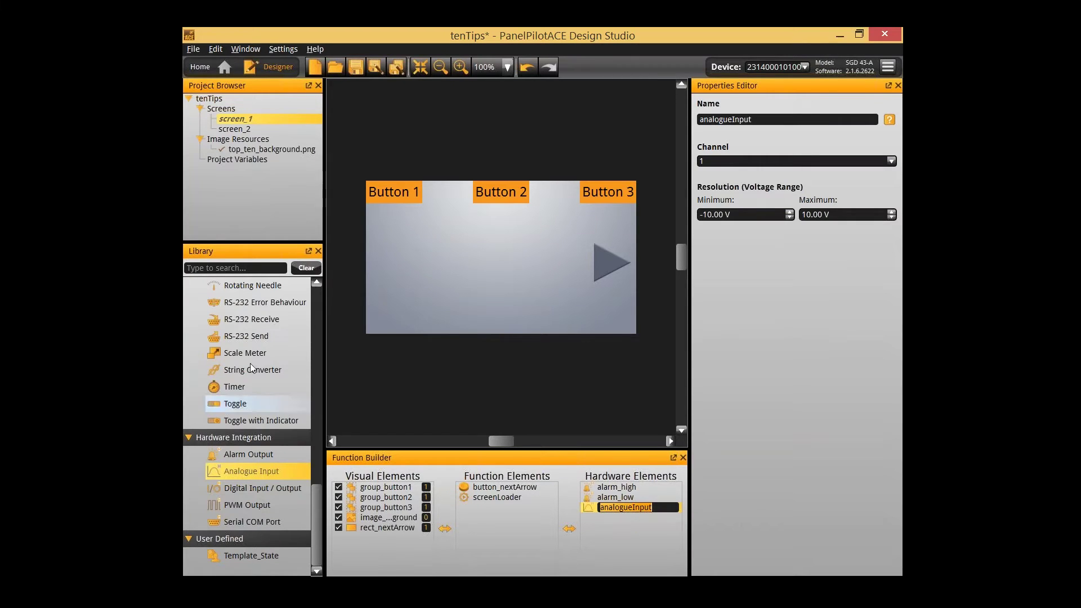
double_click(255, 474)
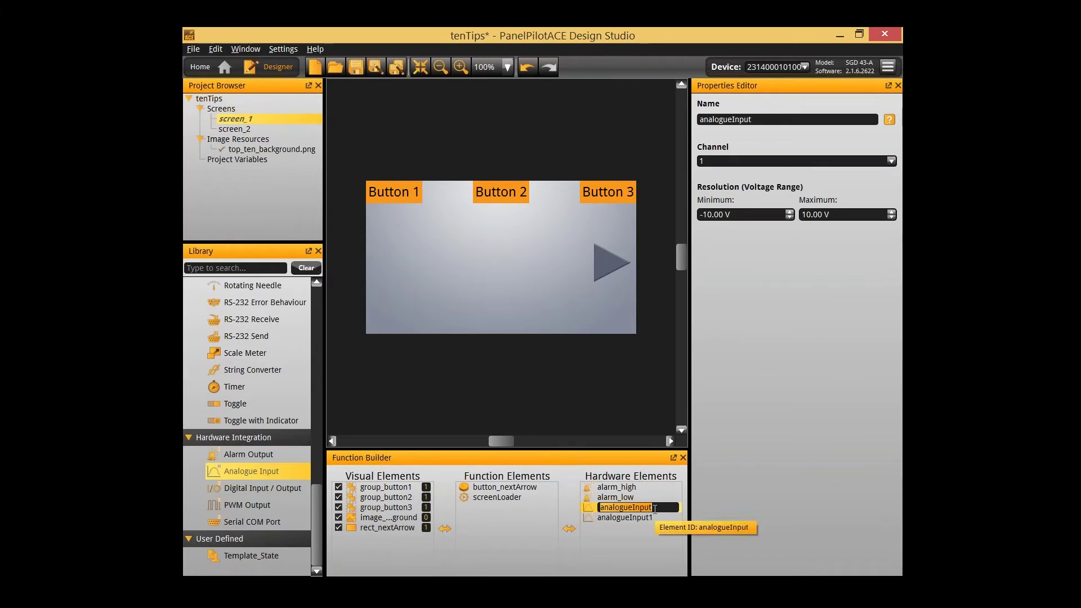
- Rename the channel 1 analogue input as analogue_in1 and the channel 2 analogue input as analogue_in2
text(analogue+)
key(BackSpace)
text(_in1)
key(Return)
double_click(628, 518)
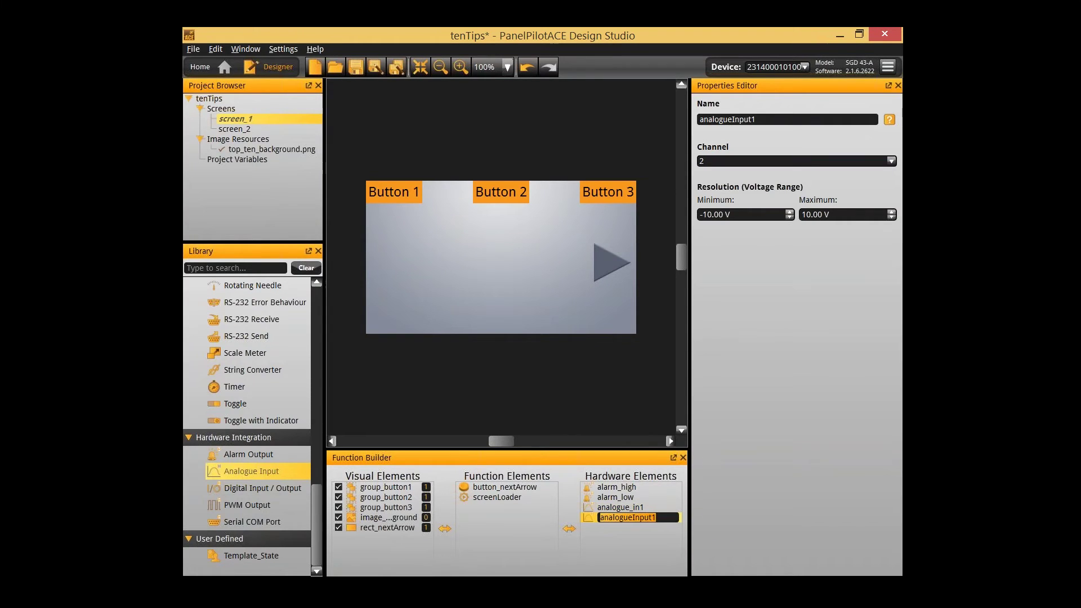
text(analogue_in)
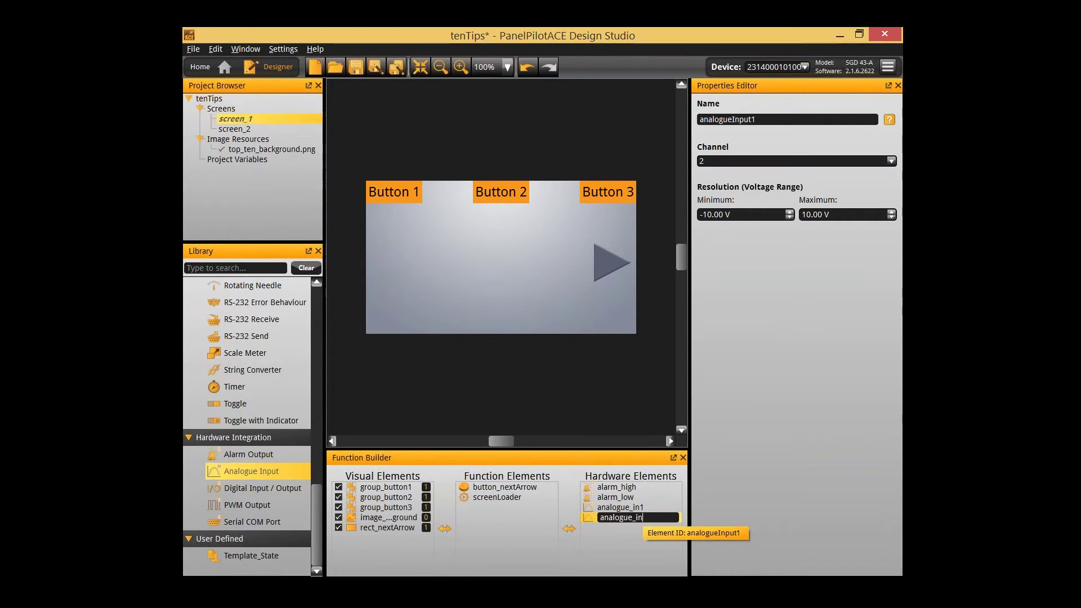
text(2)
key(Return)
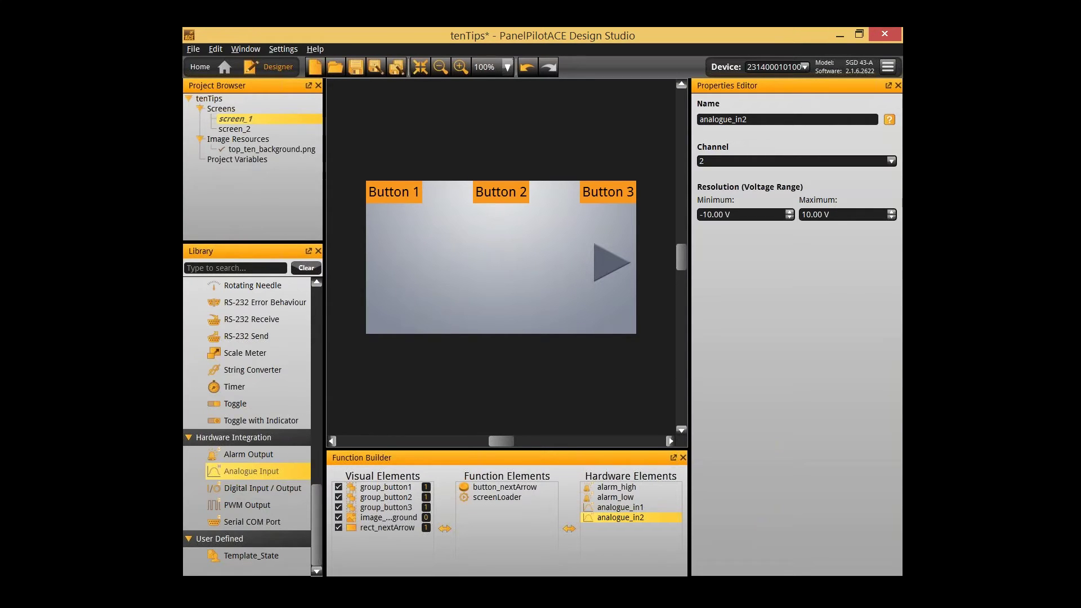
- Set the minimum of the voltage range to 0 V for both analogue_in2 and analogue_in1
click(742, 215)
text(0)
key(Tab)
click(619, 508)
click(727, 215)
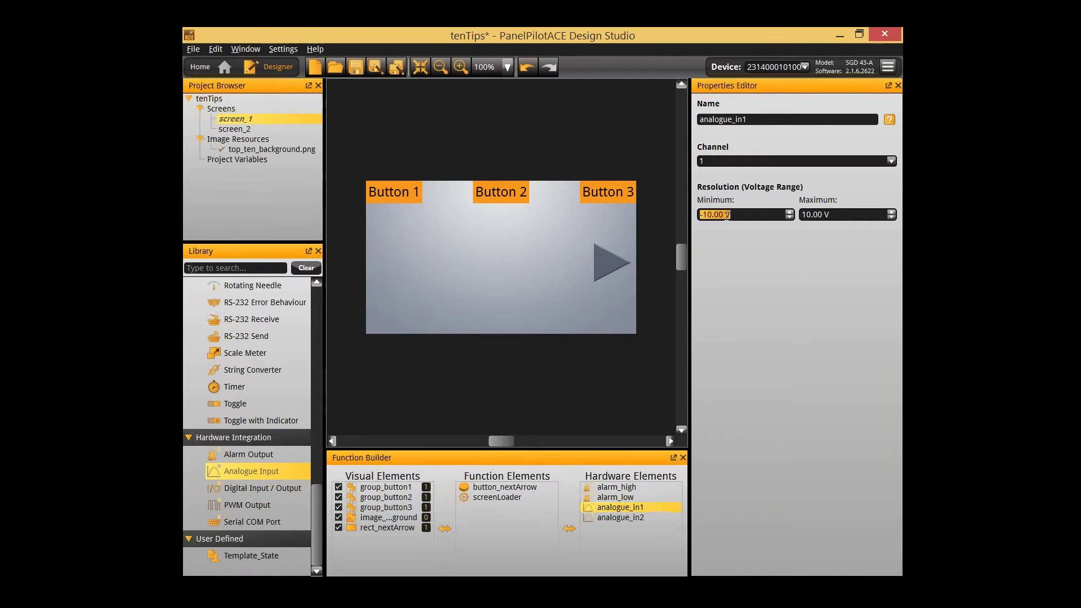
text(0)
key(Tab)
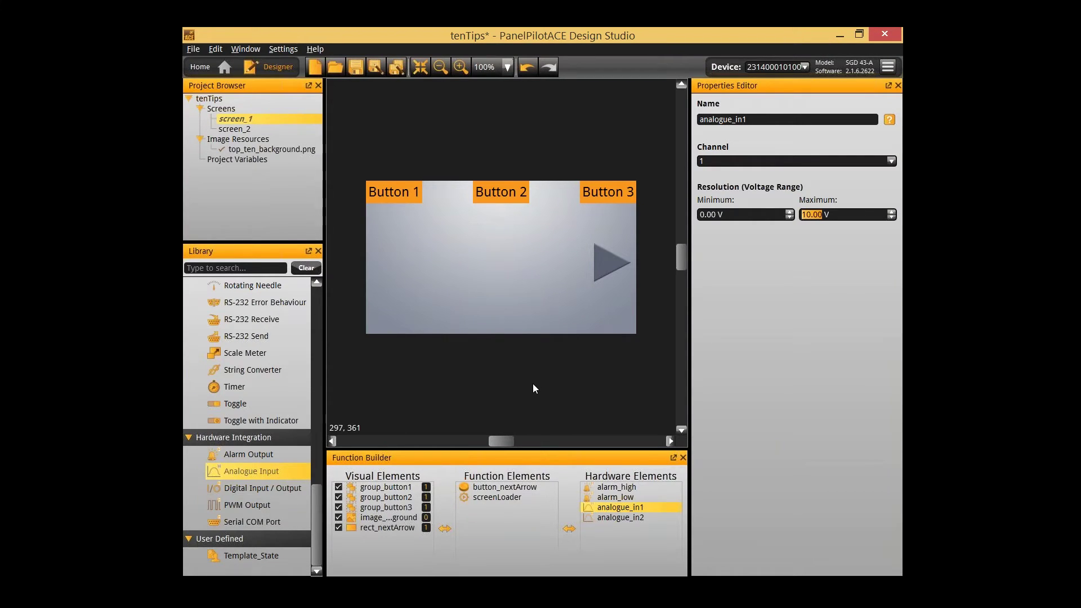
click(569, 295)
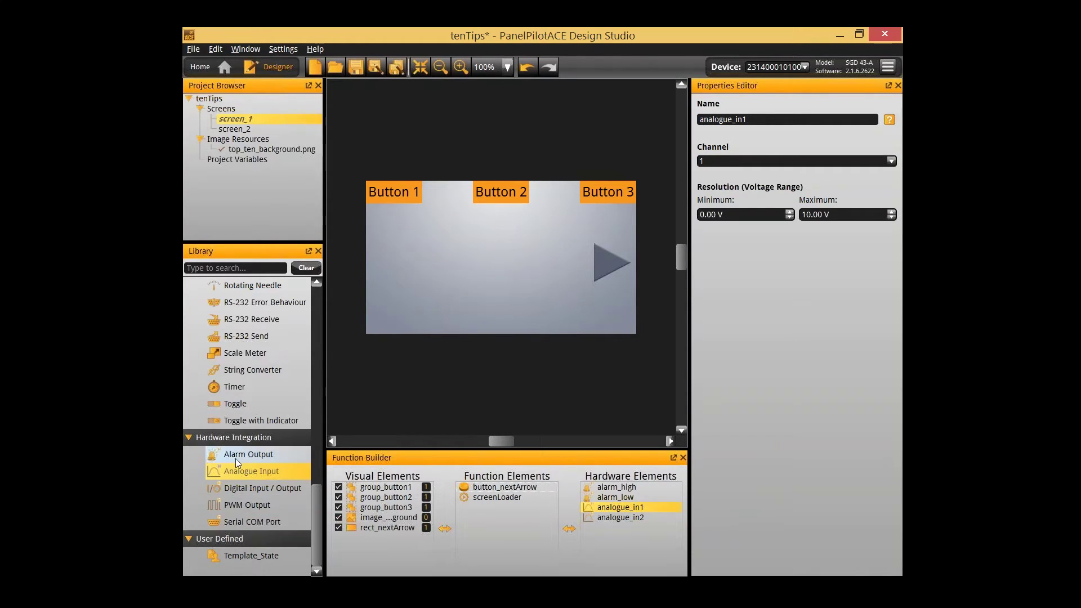
- Add two number variables to the project variables
right_click(251, 160)
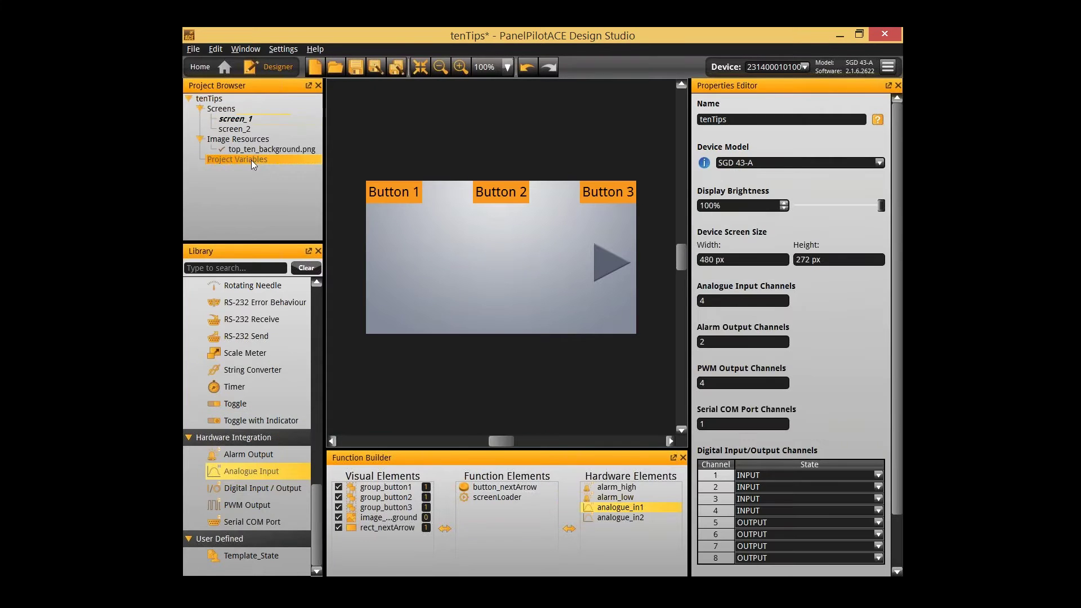
click(299, 194)
right_click(275, 159)
click(296, 191)
- Rename the first number variable as number_highAlarm
double_click(300, 170)
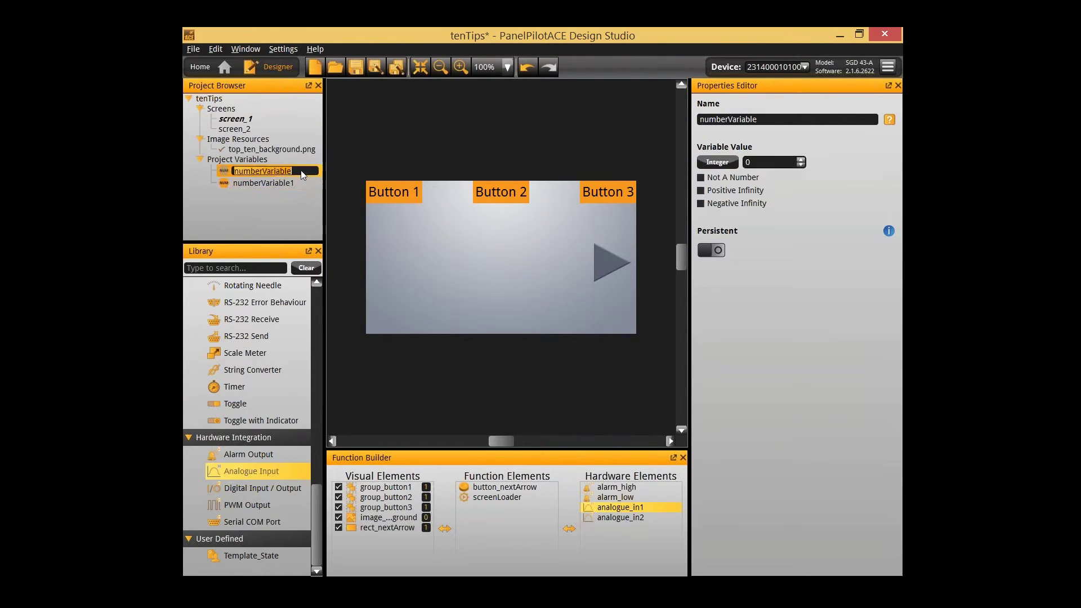
text(nu)
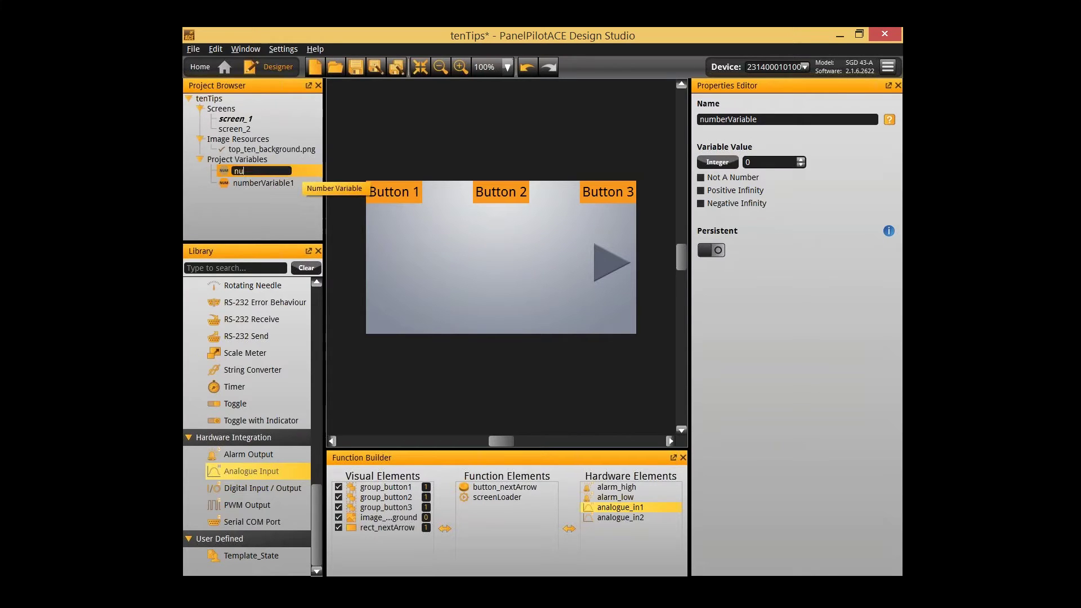
text(mber_highAal)
key(BackSpace)
key(BackSpace)
text(larm)
key(Return)
- Rename the second number variable as number_lowAlarm
click(297, 183)
click(297, 183)
text(number LowAlarm)
key(Return)
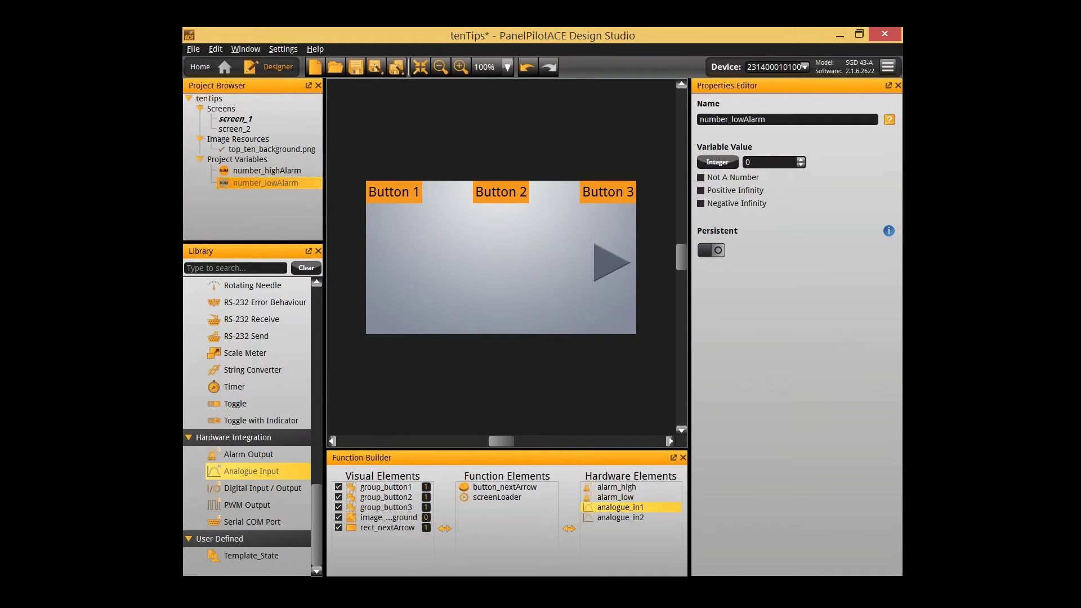
- Set the variable value of number_highAlarm to 7 and that of number_lowAlarm to 3
click(267, 170)
click(782, 162)
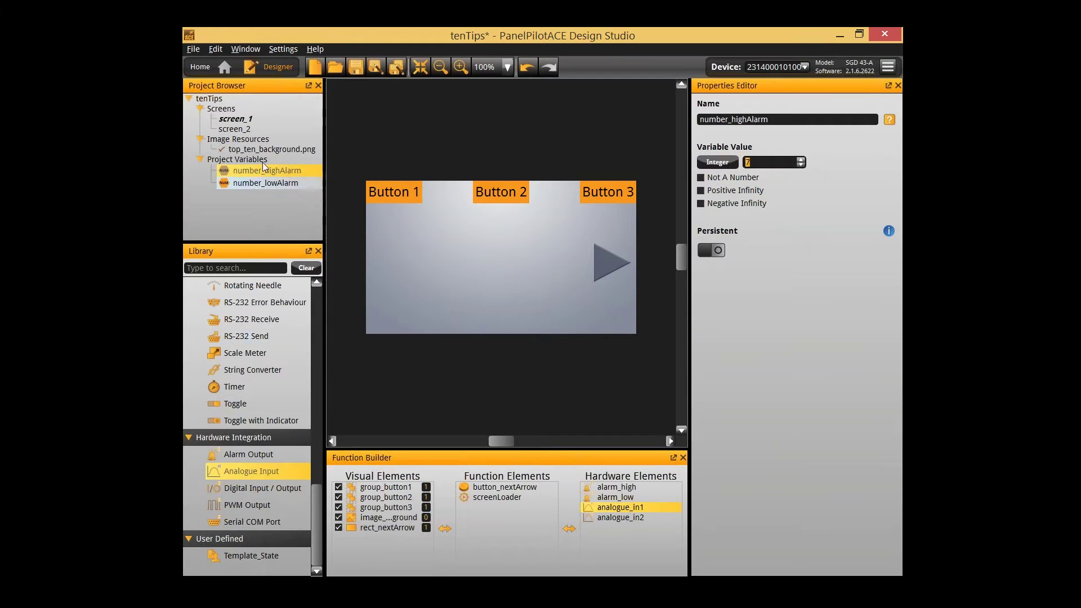
click(272, 183)
click(780, 162)
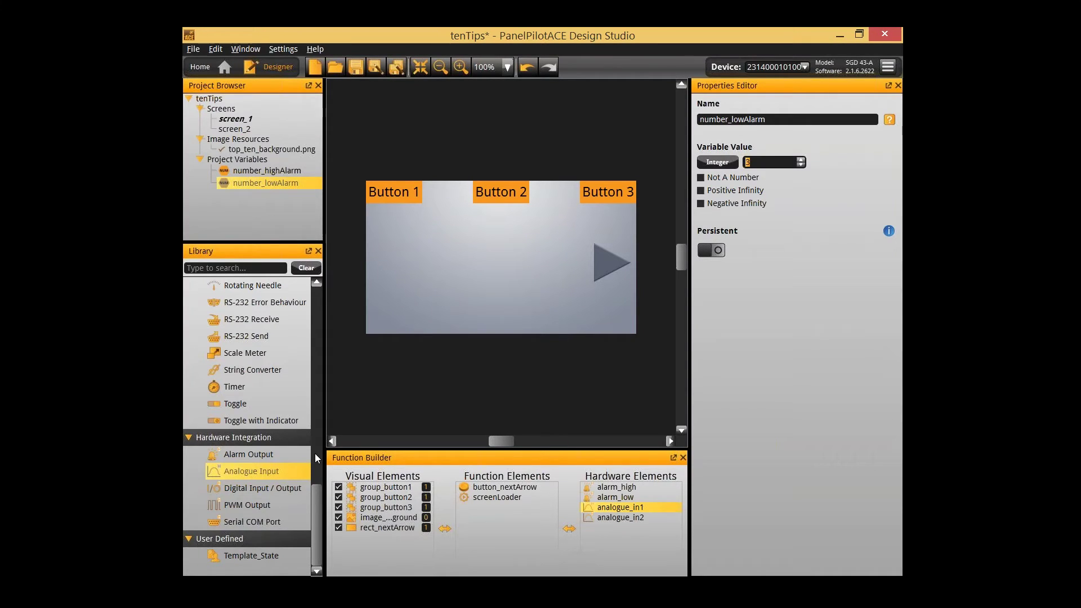
- Add two Boolean Builder function elements to screen_1
scroll(279, 332, up, 5)
scroll(284, 328, up, 6)
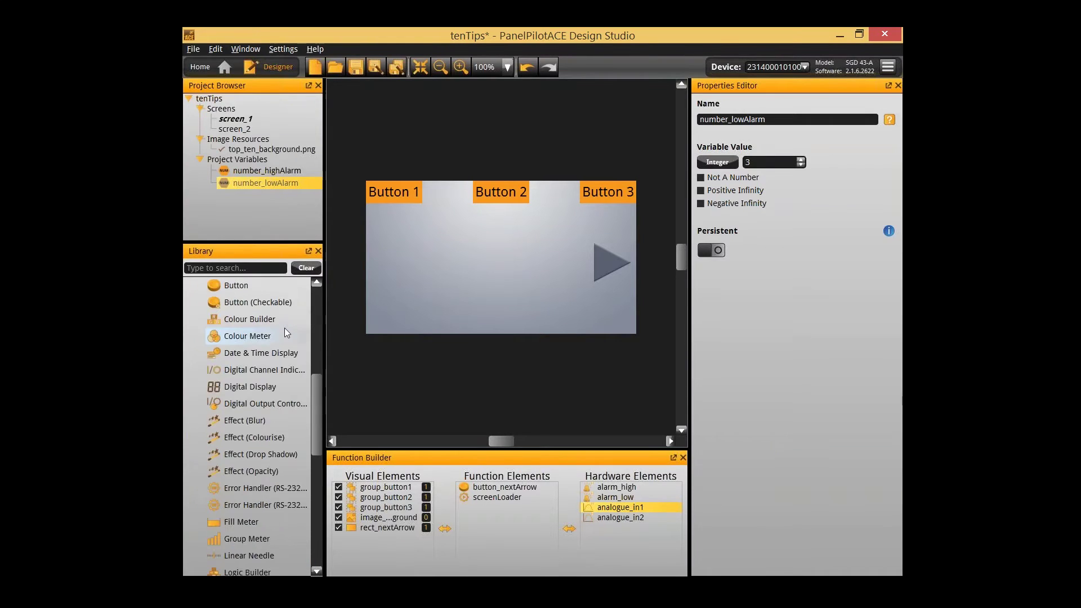
double_click(235, 373)
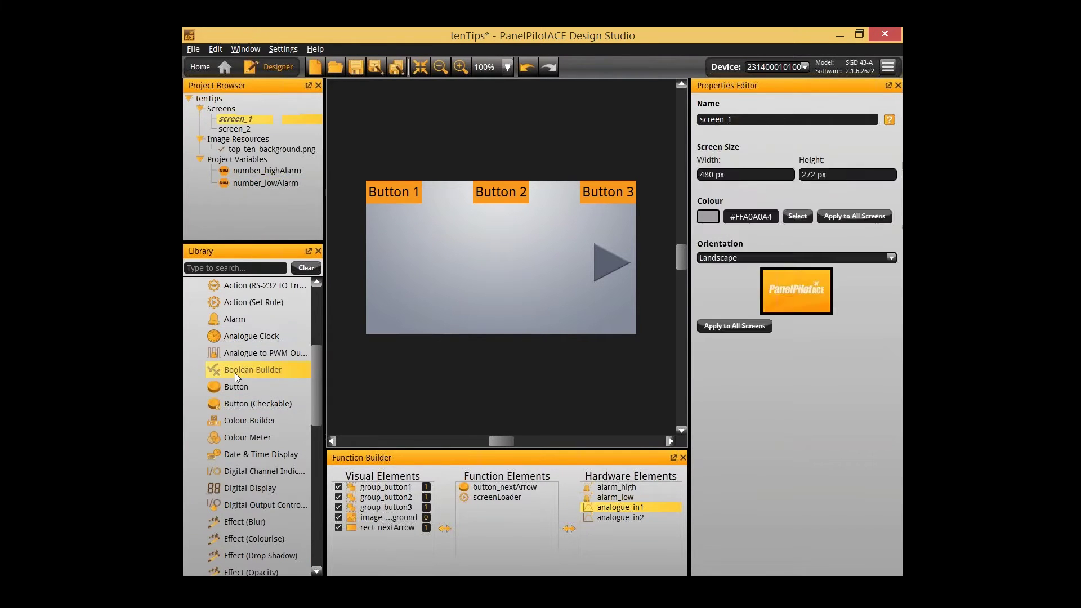
drag(236, 370, 483, 489)
- Rename the first Boolean Builder as is_highAlarm
click(483, 490)
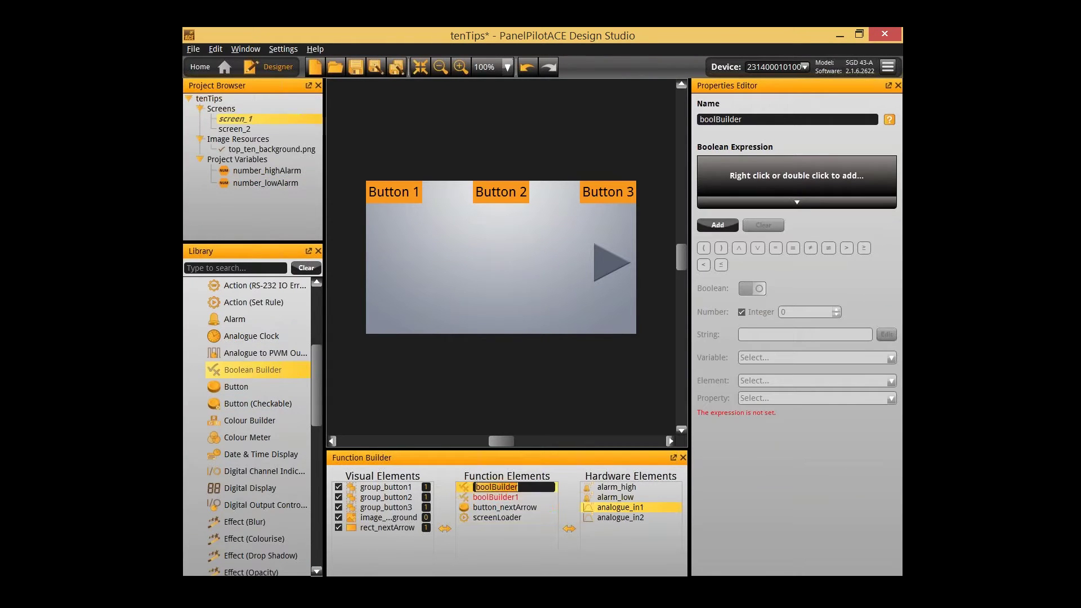
key(F2)
text(is_)
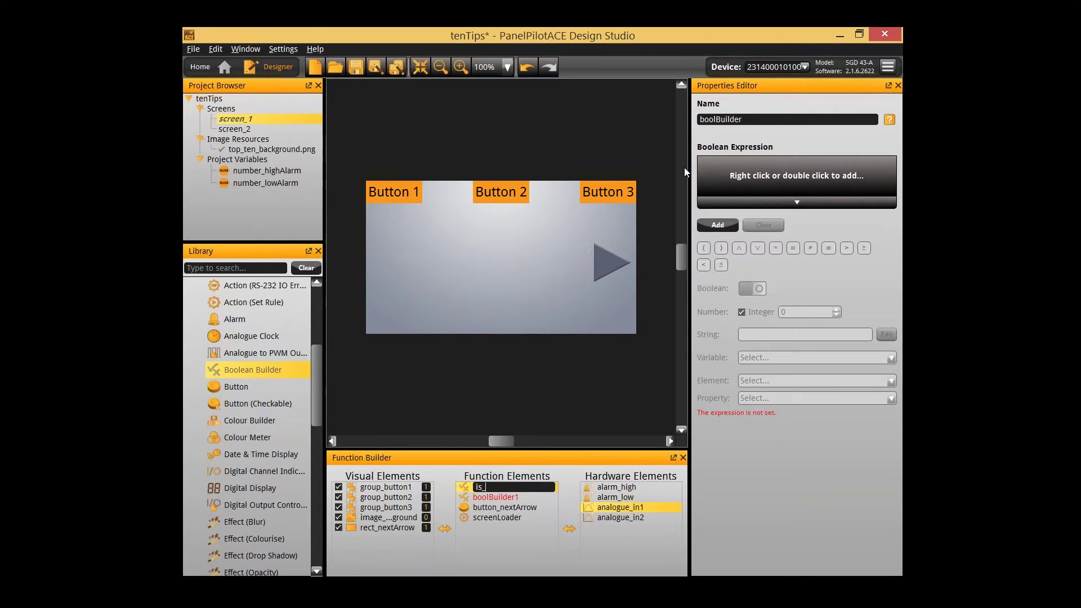
text(ighALarm)
key(Return)
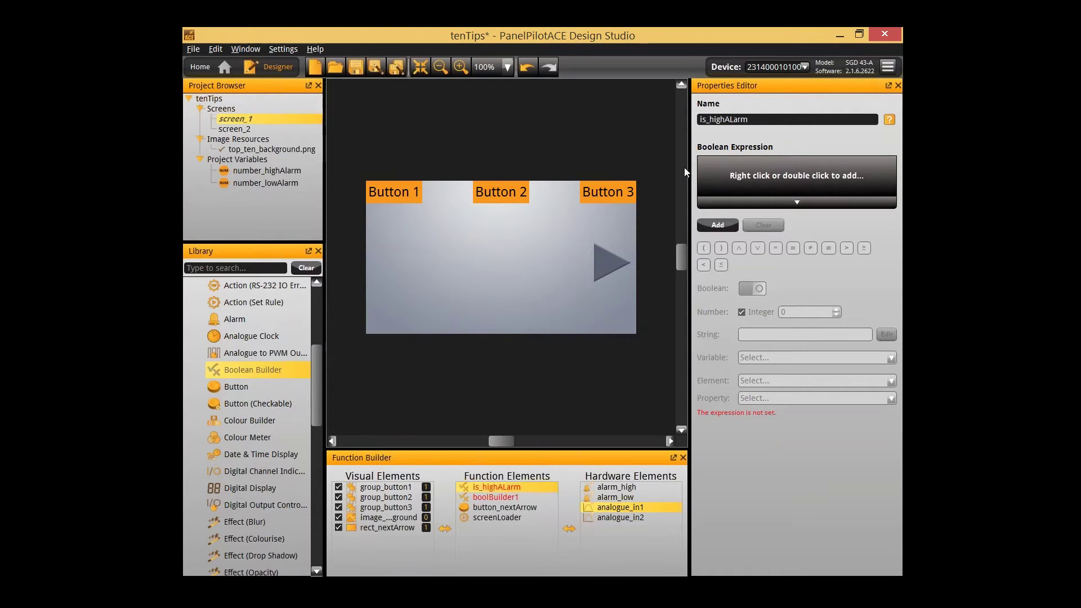
key(F2)
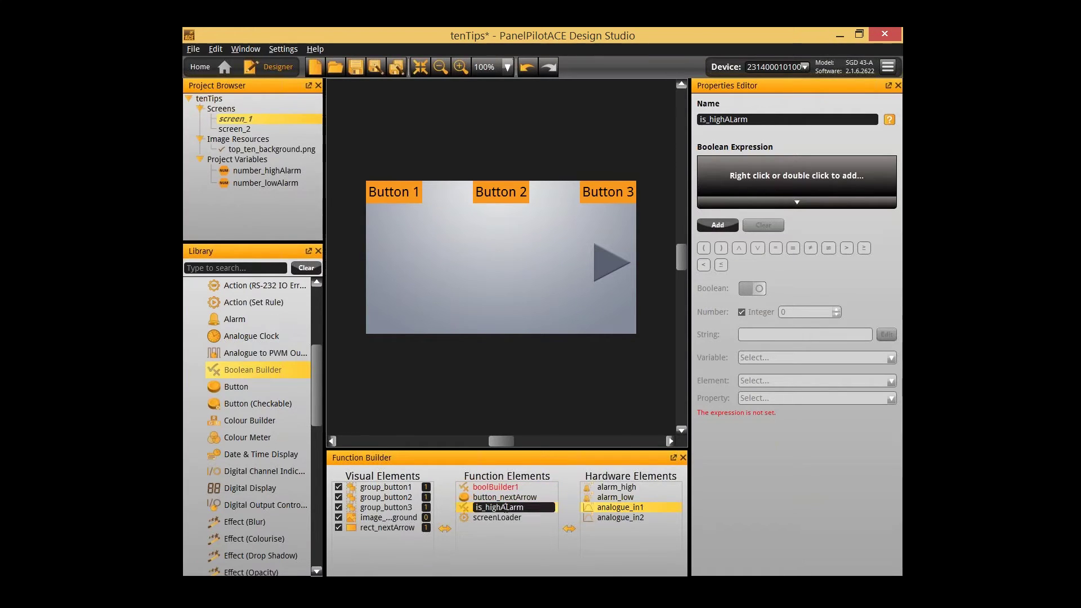
text(l)
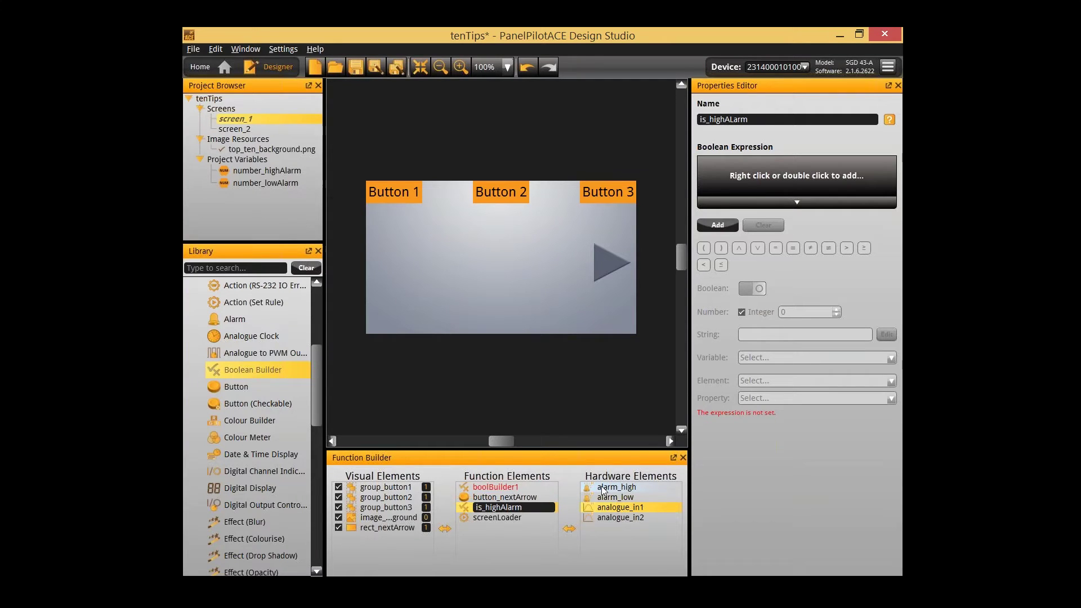
key(Return)
- Rename the second Boolean Builder as is_lowAlarm
click(520, 488)
key(F2)
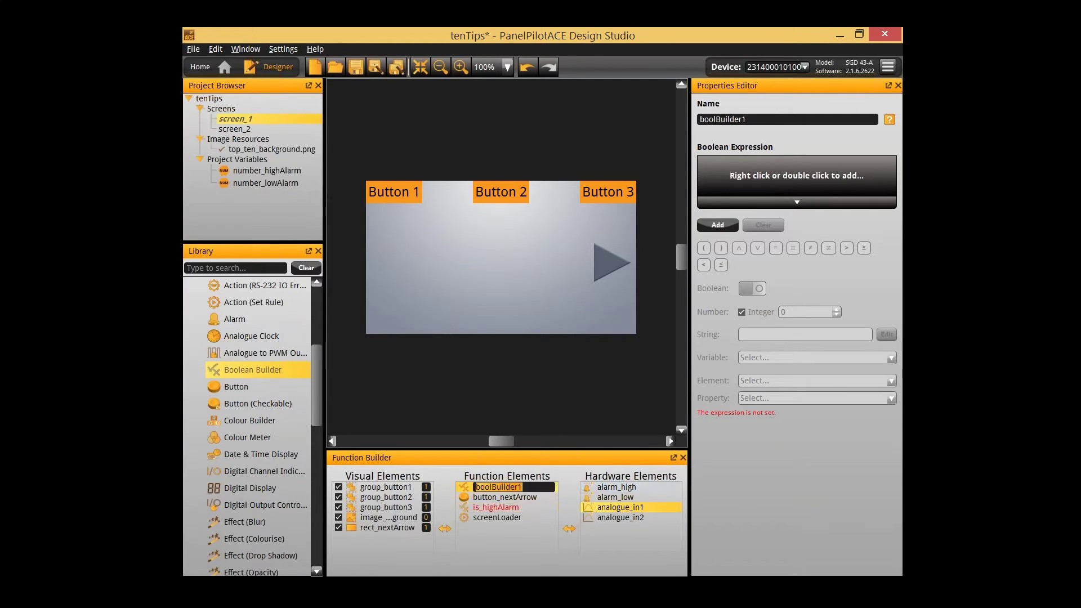
text(is_lowAlarm)
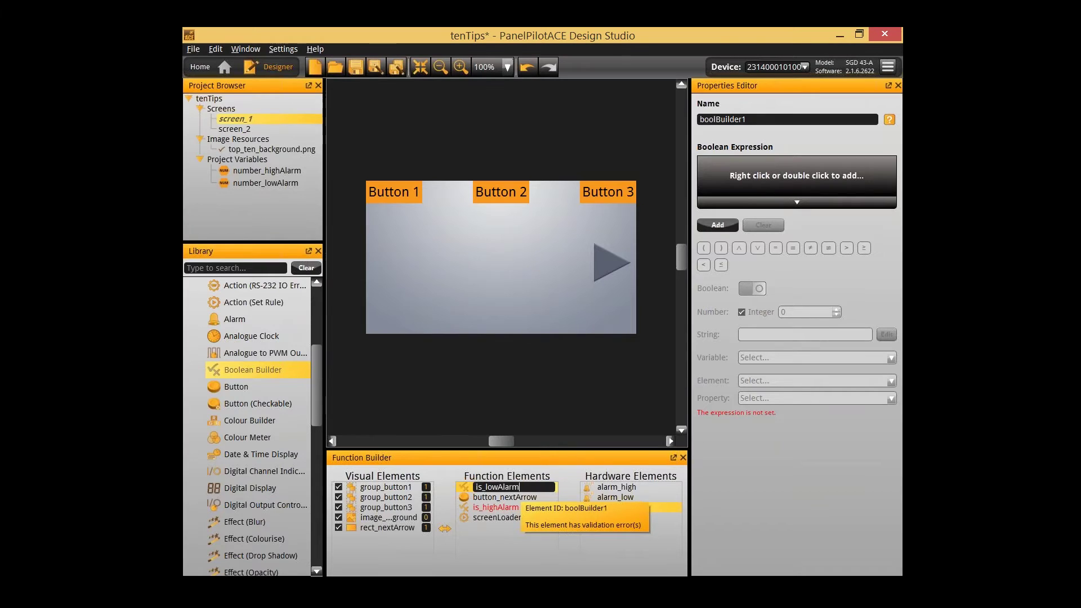
key(Return)
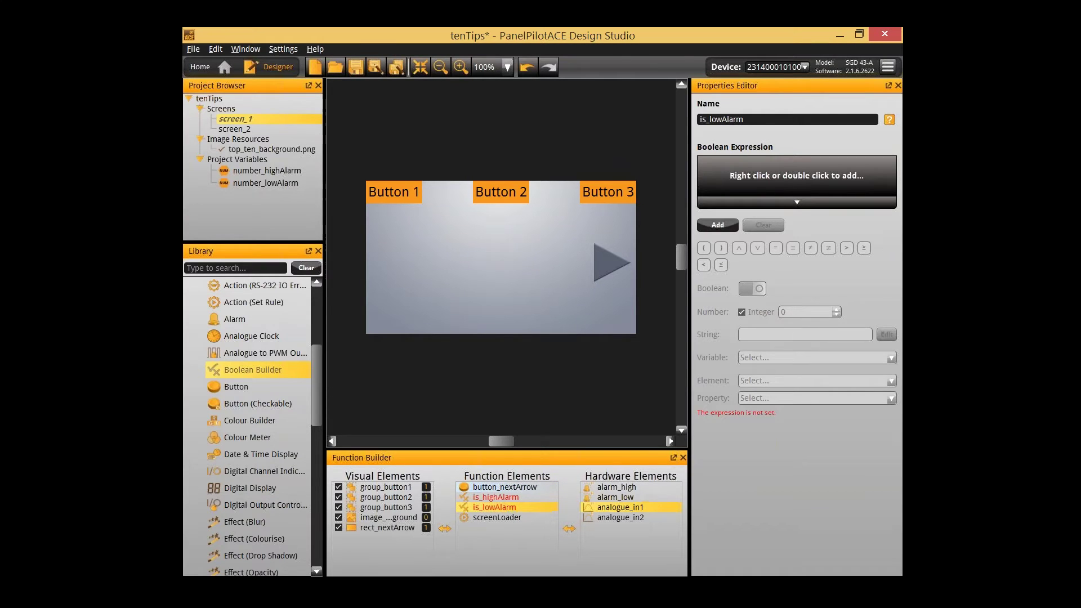
- Insert three empty components into the Boolean expression of is_highAlarm
click(502, 498)
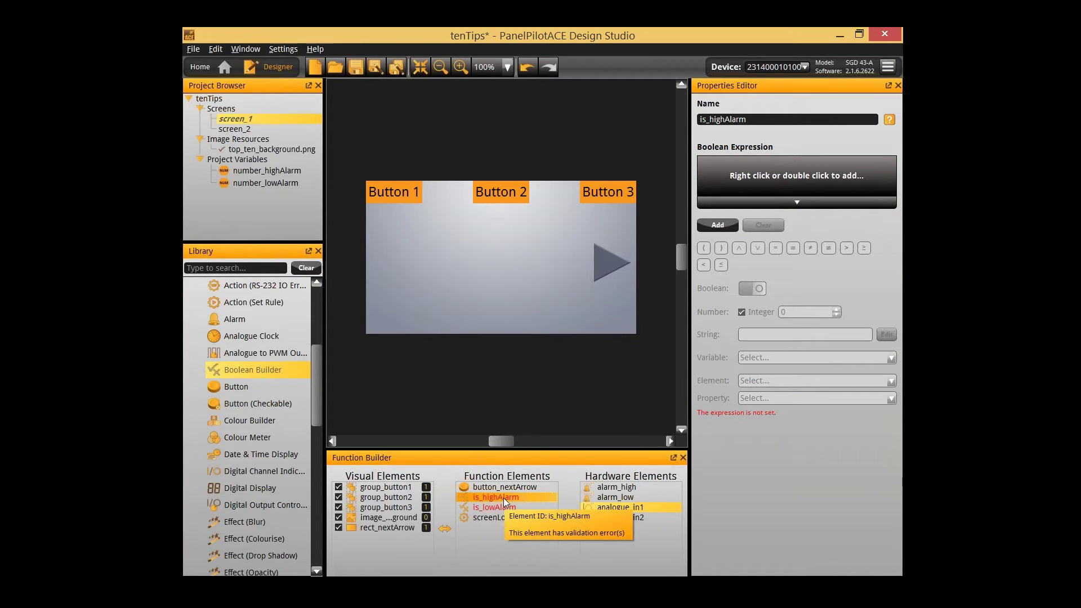
double_click(754, 167)
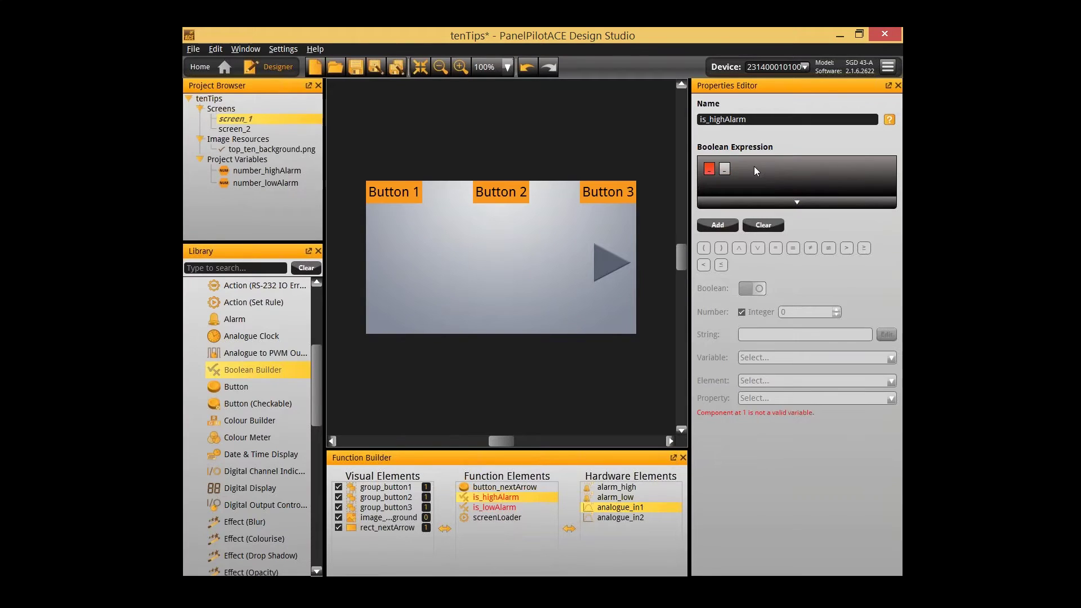
double_click(752, 190)
click(779, 171)
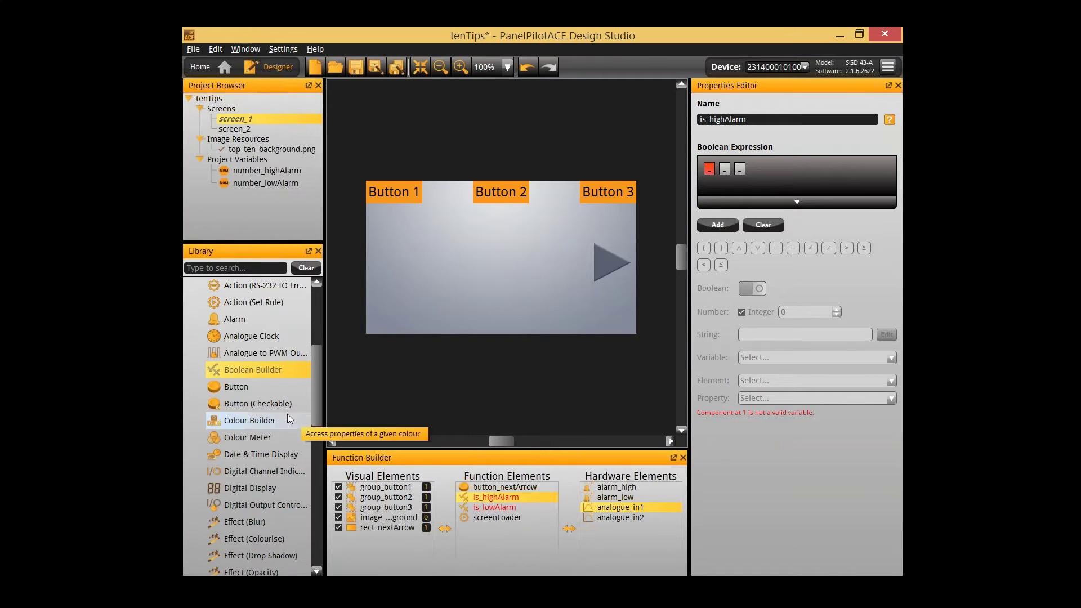
- Add an Action (Set Rule) function element to screen_1 and give it two blank set expressions
scroll(271, 343, up, 3)
click(269, 350)
drag(408, 397, 407, 398)
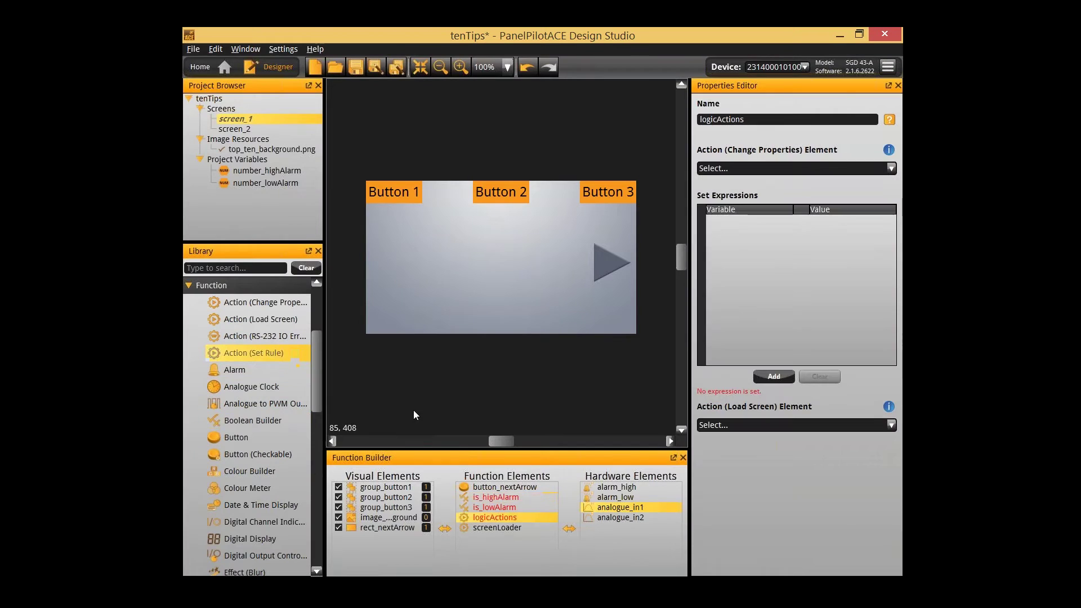
click(774, 376)
- Assign the Value property of alarm_high as the variable of the first set expression
double_click(728, 220)
click(535, 284)
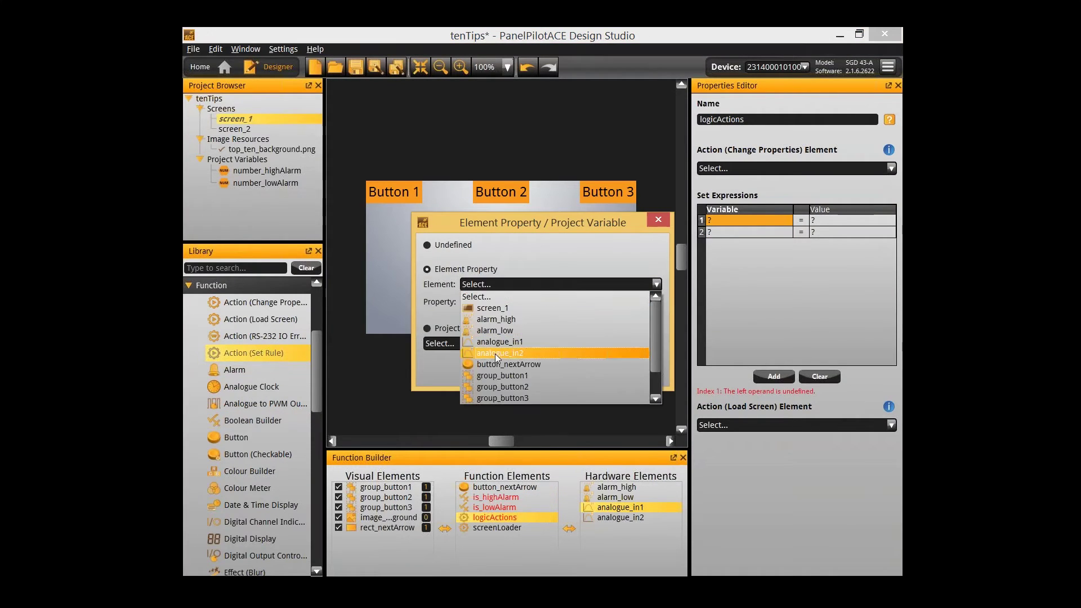
click(509, 319)
click(516, 302)
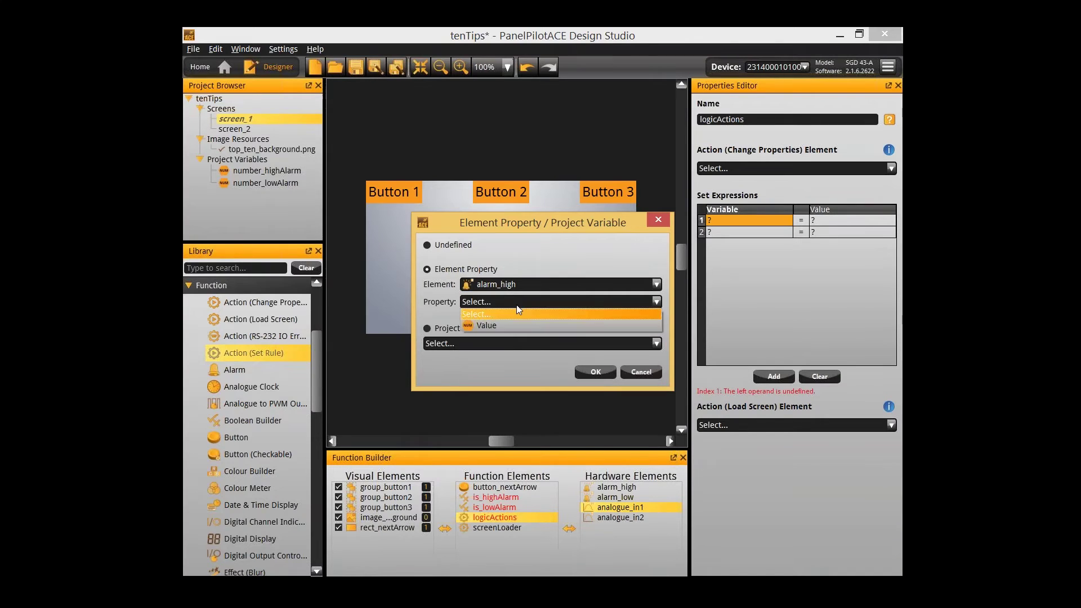
click(512, 324)
click(595, 371)
- Assign the Value property of alarm_low as the variable of the second set expression
click(732, 232)
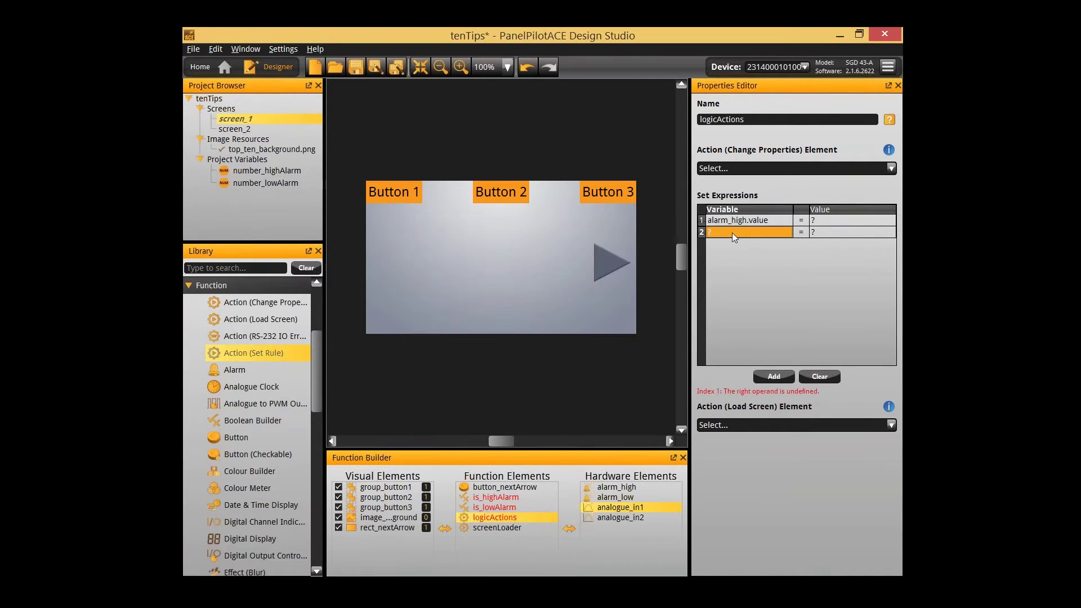
click(732, 232)
click(531, 289)
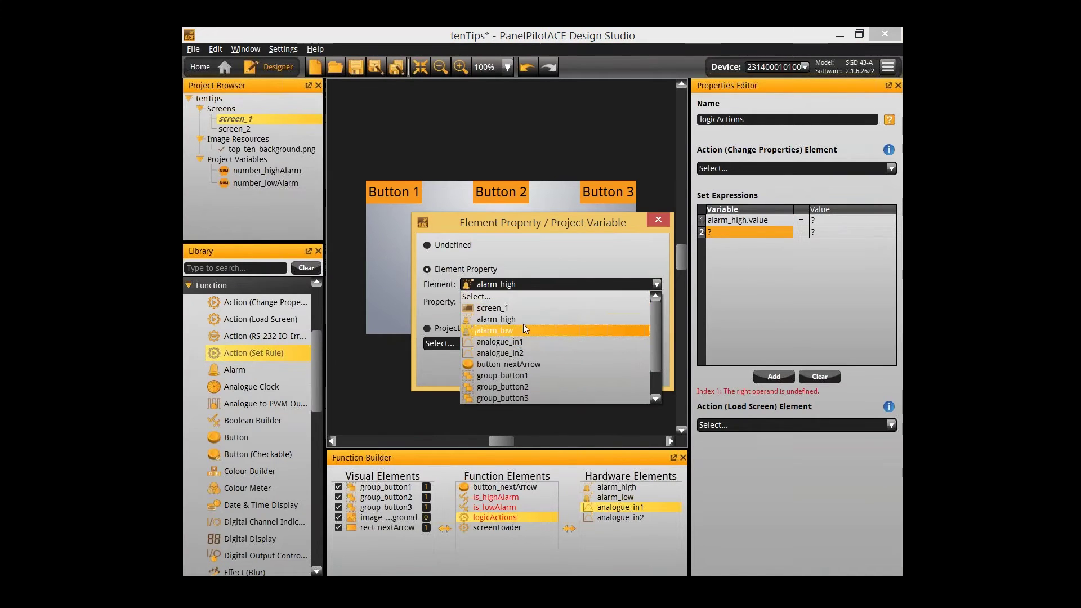
click(524, 330)
click(528, 303)
click(529, 323)
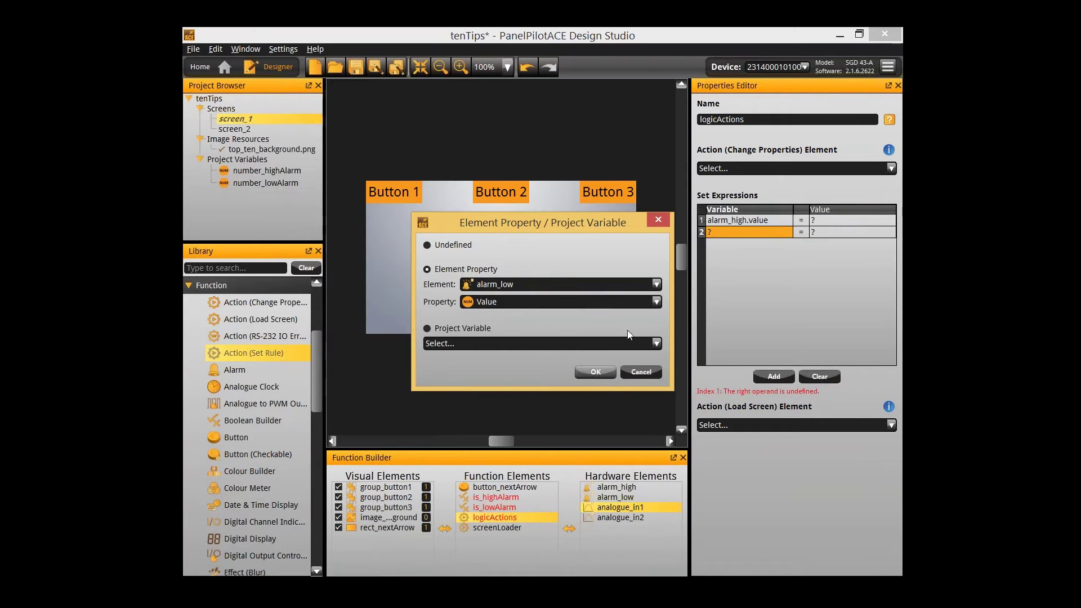
click(595, 371)
- Assign the Value property of is_highAlarm as the value of the alarm_high set expression
click(844, 232)
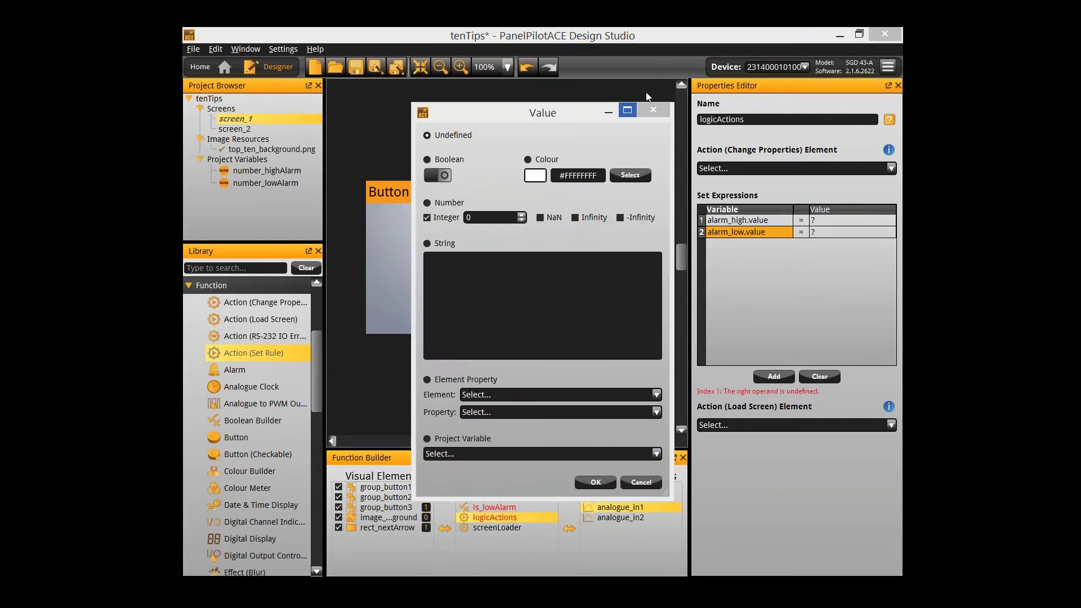
click(653, 109)
click(822, 224)
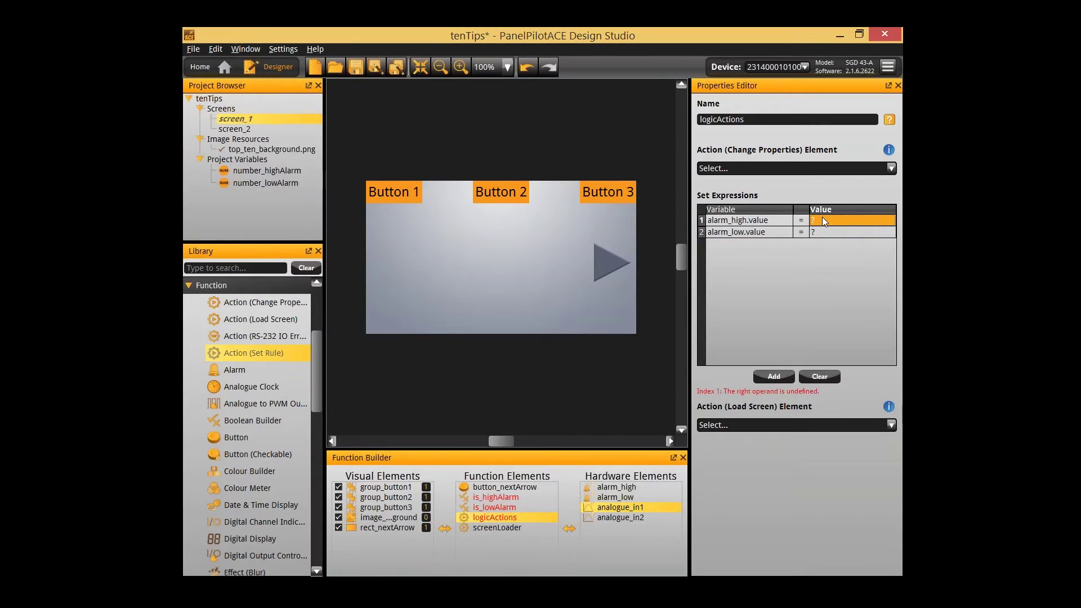
click(822, 217)
click(515, 396)
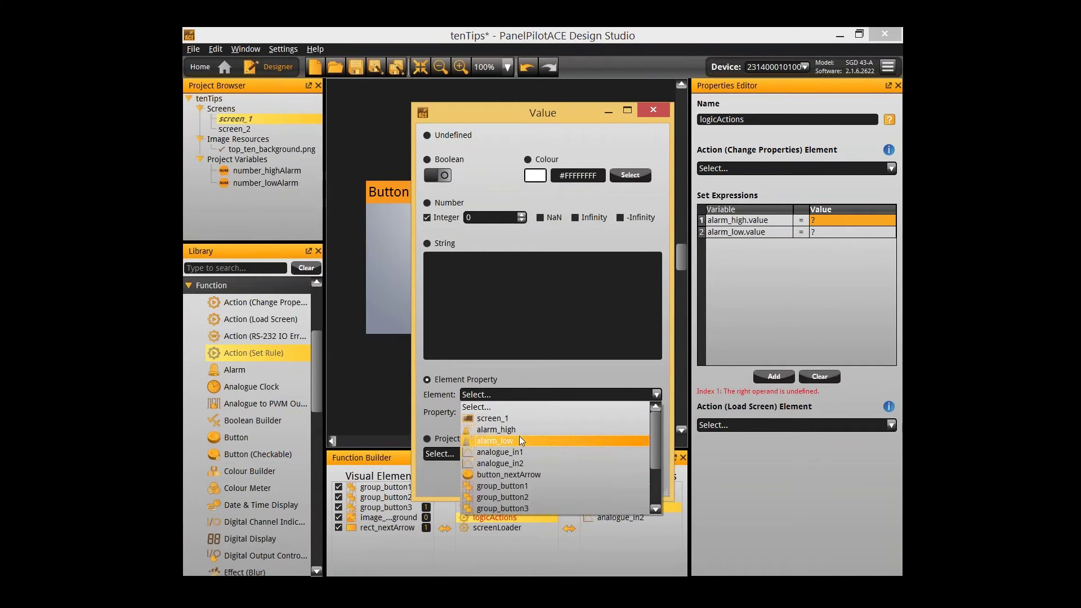
scroll(520, 436, down, 2)
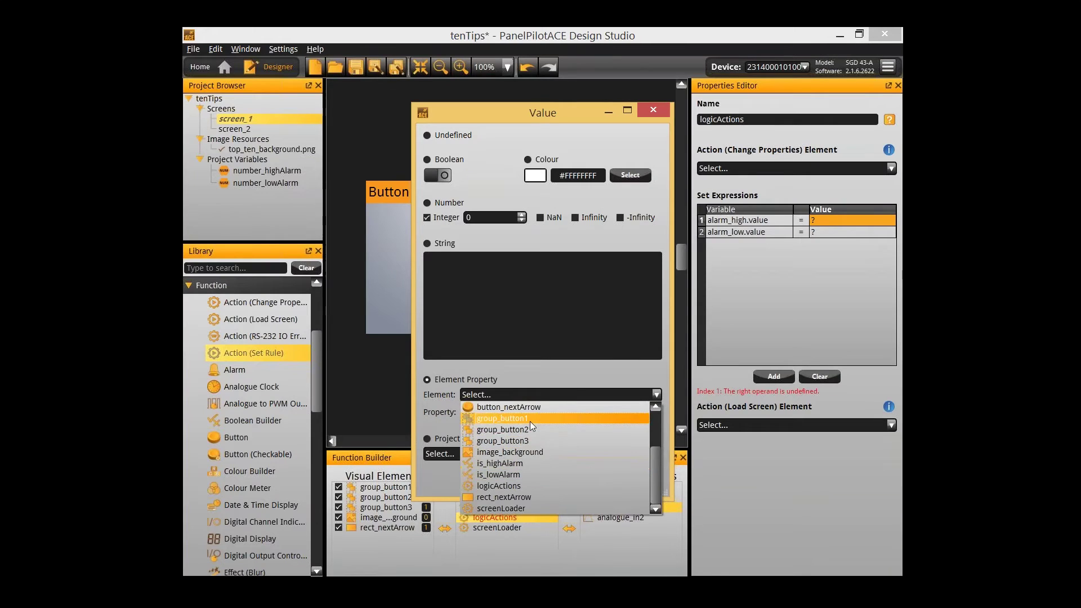
click(526, 464)
click(532, 412)
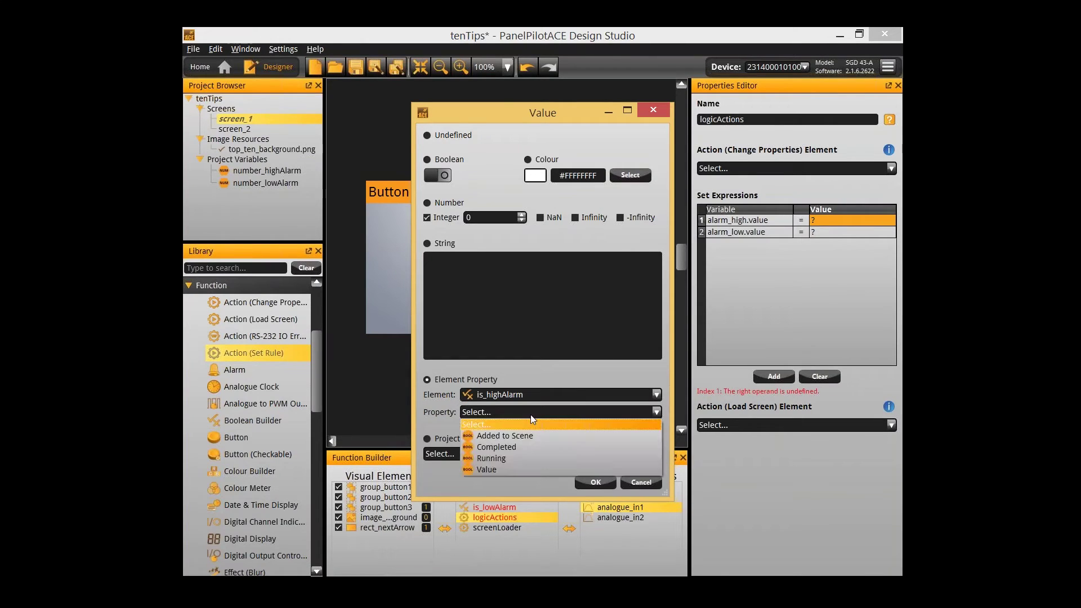
click(551, 469)
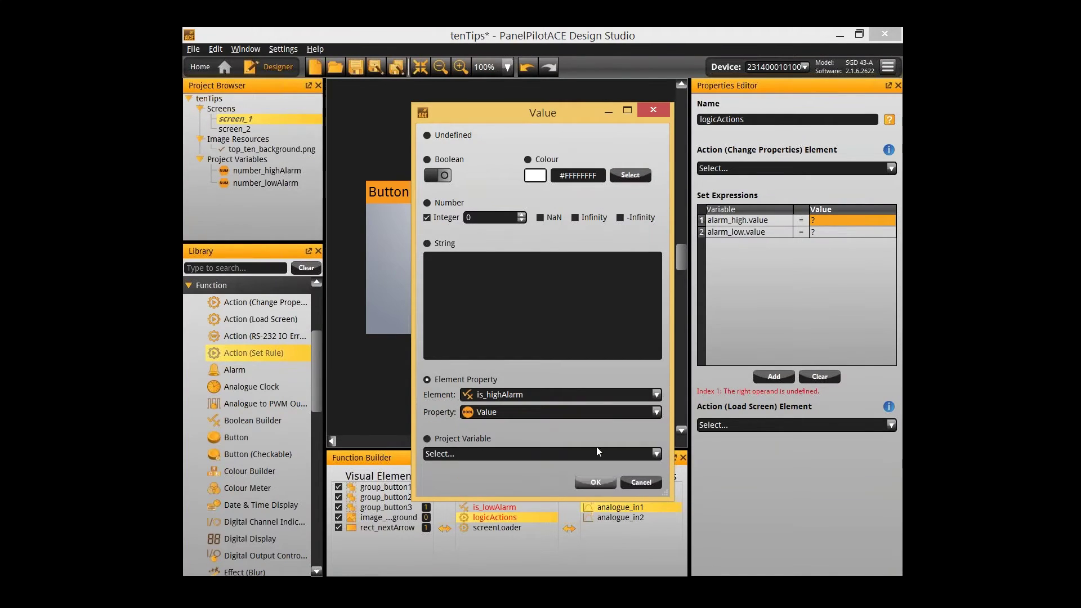
click(593, 482)
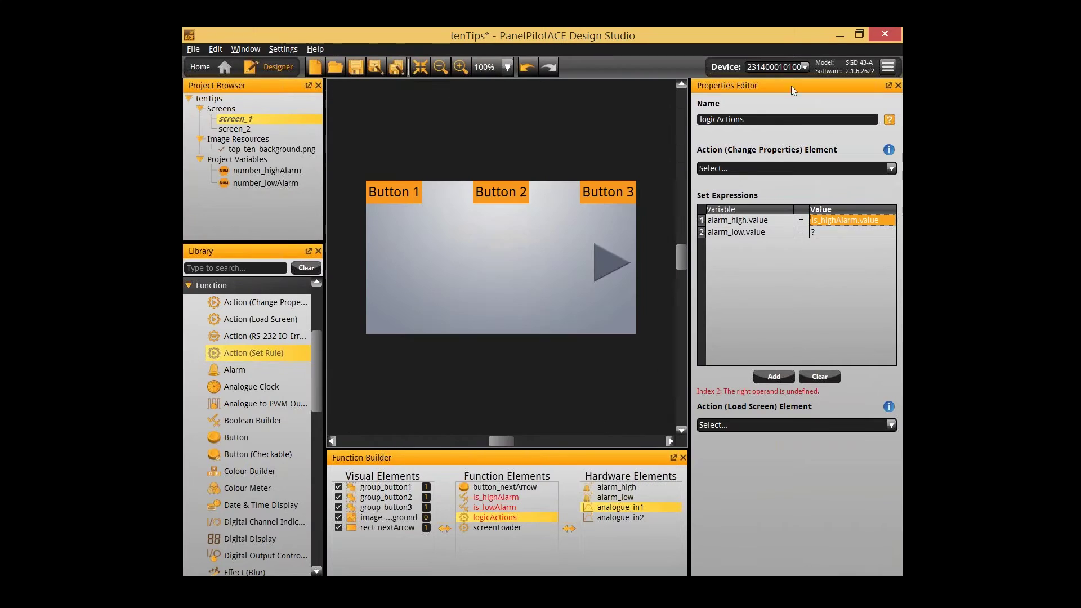
- Assign the Value property of is_lowAlarm as the value of the alarm_low set expression
double_click(820, 232)
click(586, 396)
click(559, 458)
click(563, 414)
click(563, 449)
click(596, 482)
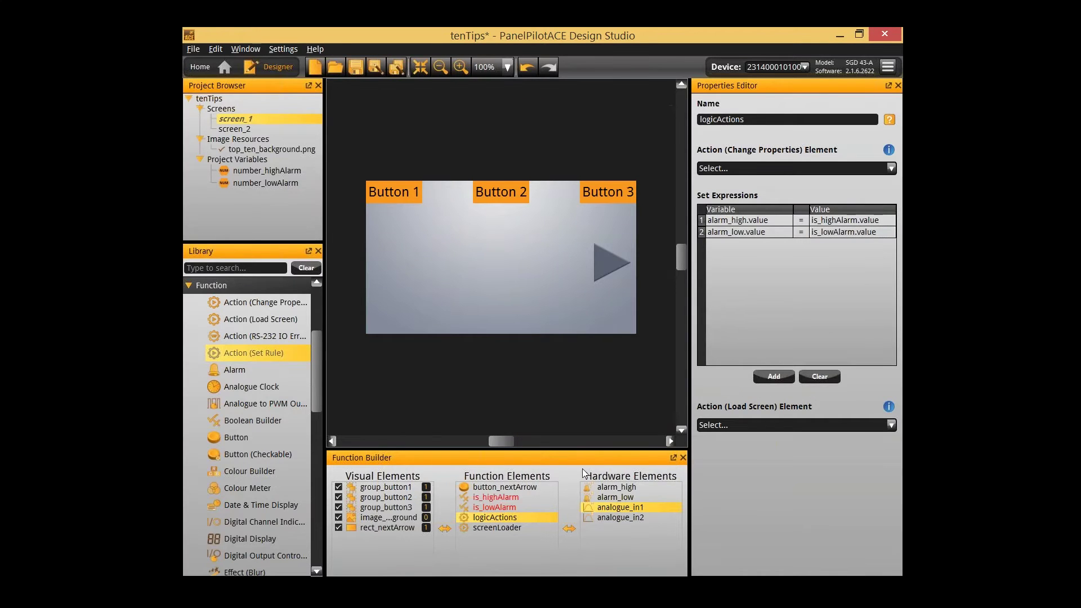
- Insert three empty components into the Boolean expression of is_lowAlarm
click(538, 509)
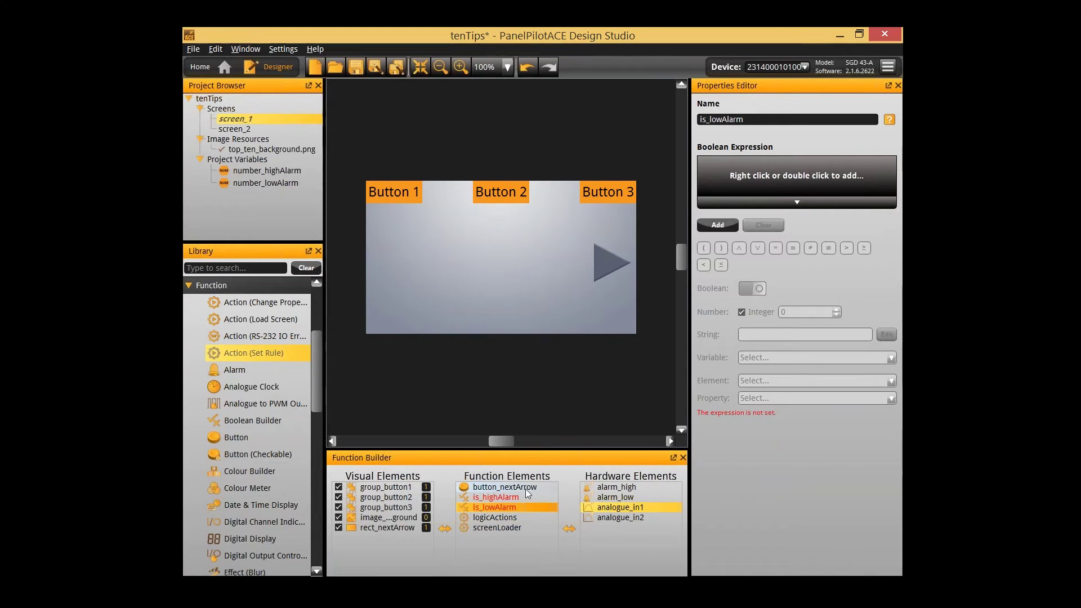
mouse_move(523, 495)
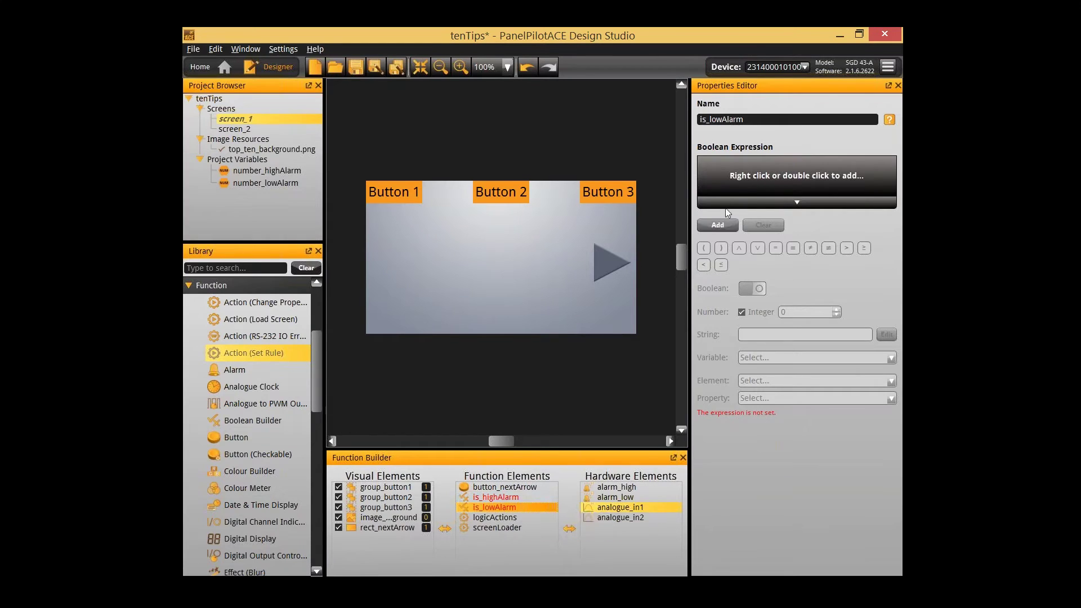
double_click(745, 185)
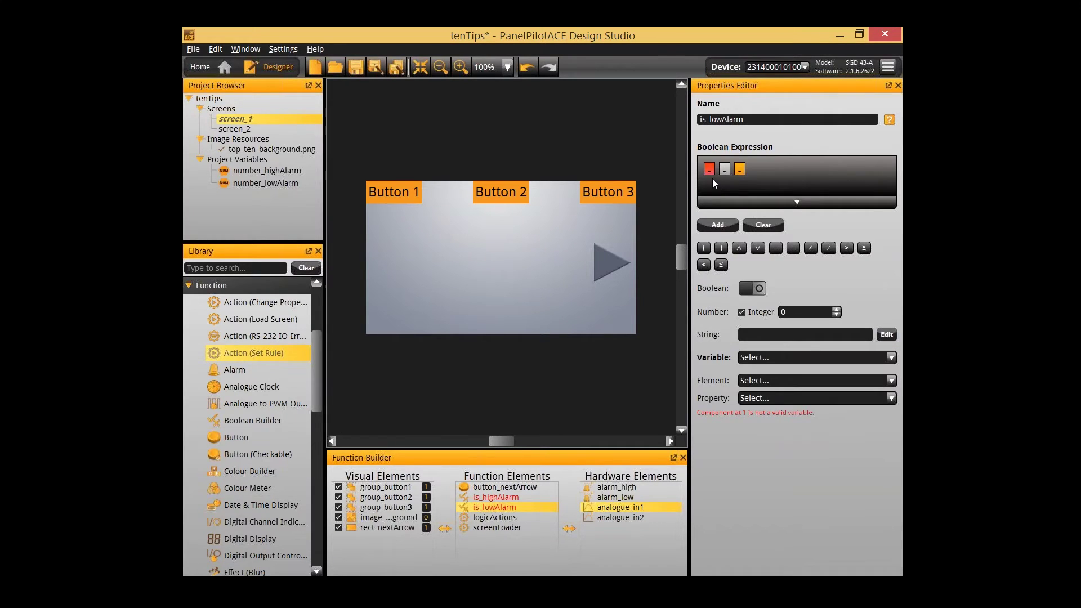
- Set the first component of the is_lowAlarm expression to the Voltage property of analogue_in1
click(793, 360)
click(784, 382)
scroll(795, 473, down, 2)
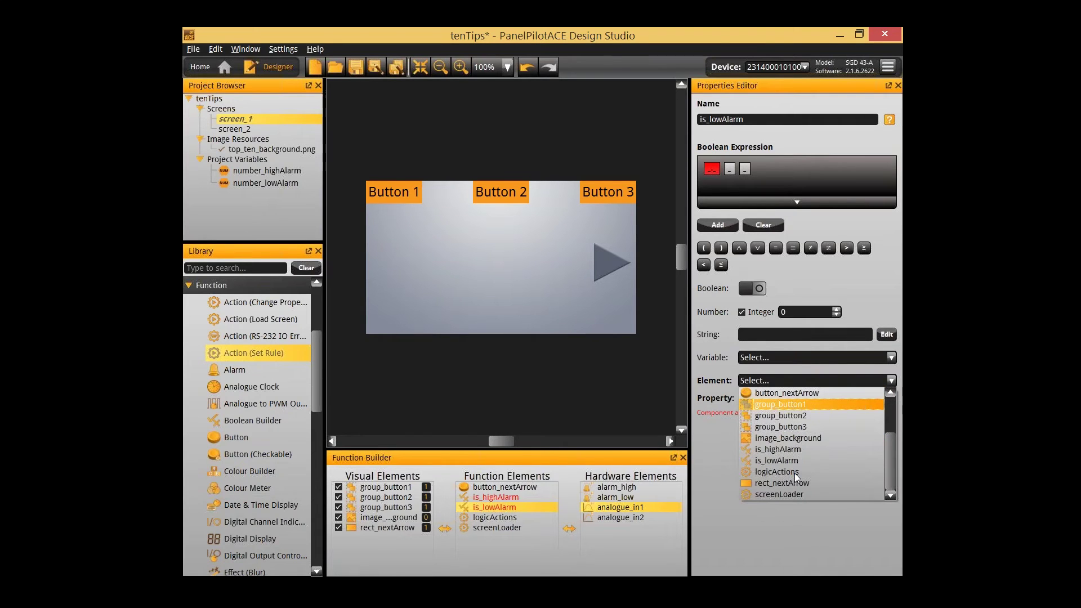
scroll(798, 417, up, 2)
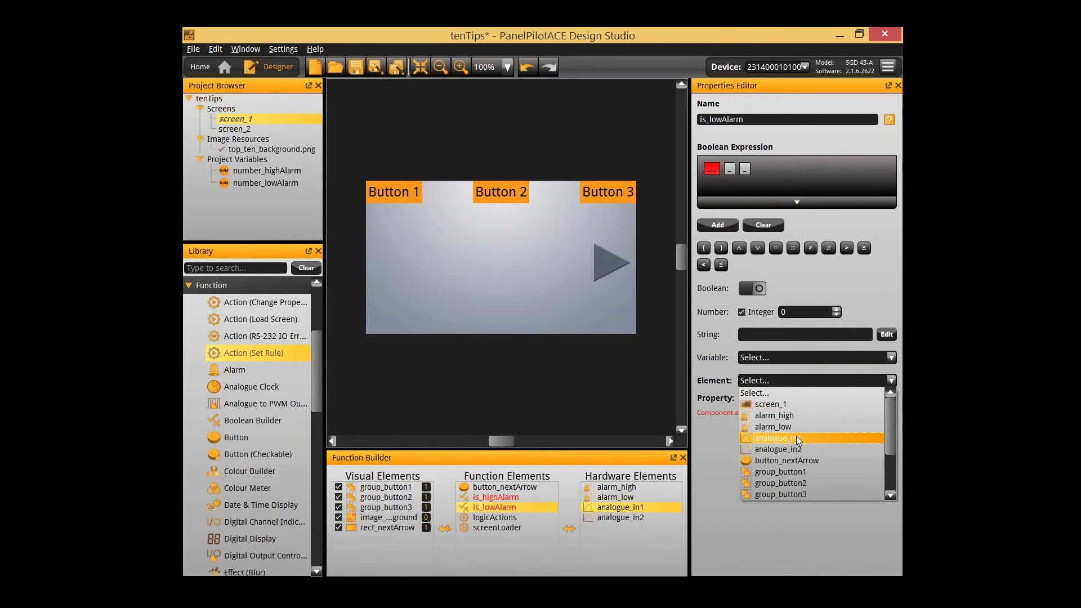
click(797, 436)
click(798, 399)
click(782, 467)
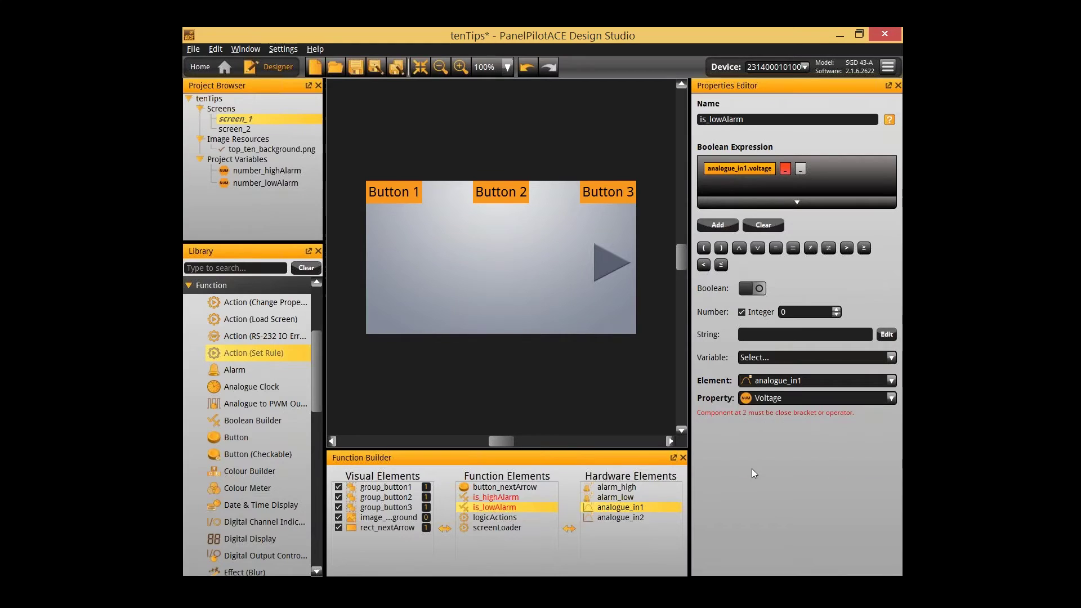
- Complete the is_lowAlarm expression with the less-than operator and the number_lowAlarm variable
click(787, 171)
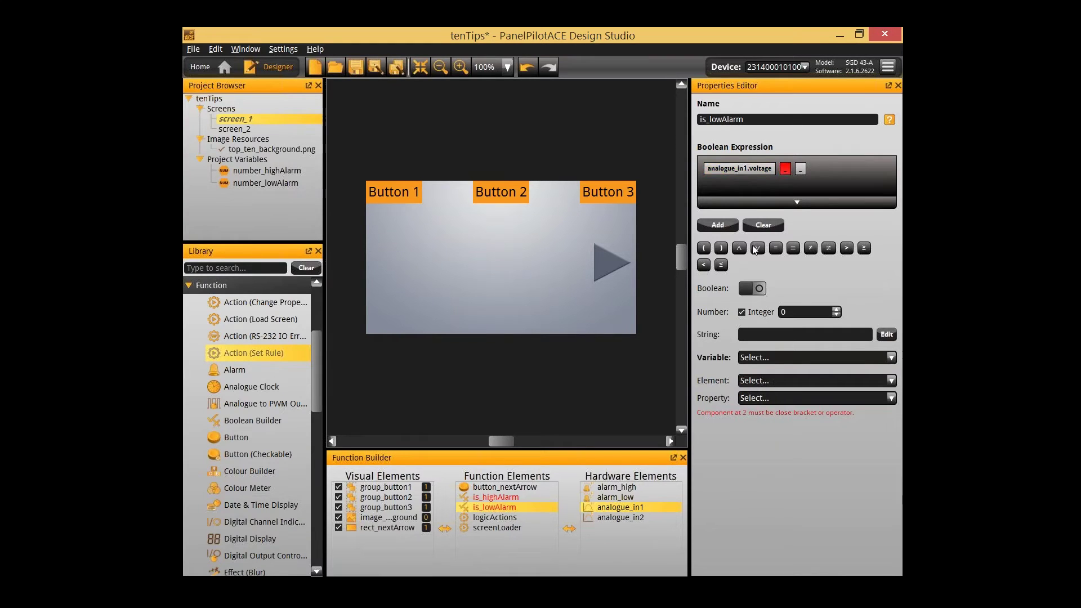
click(704, 265)
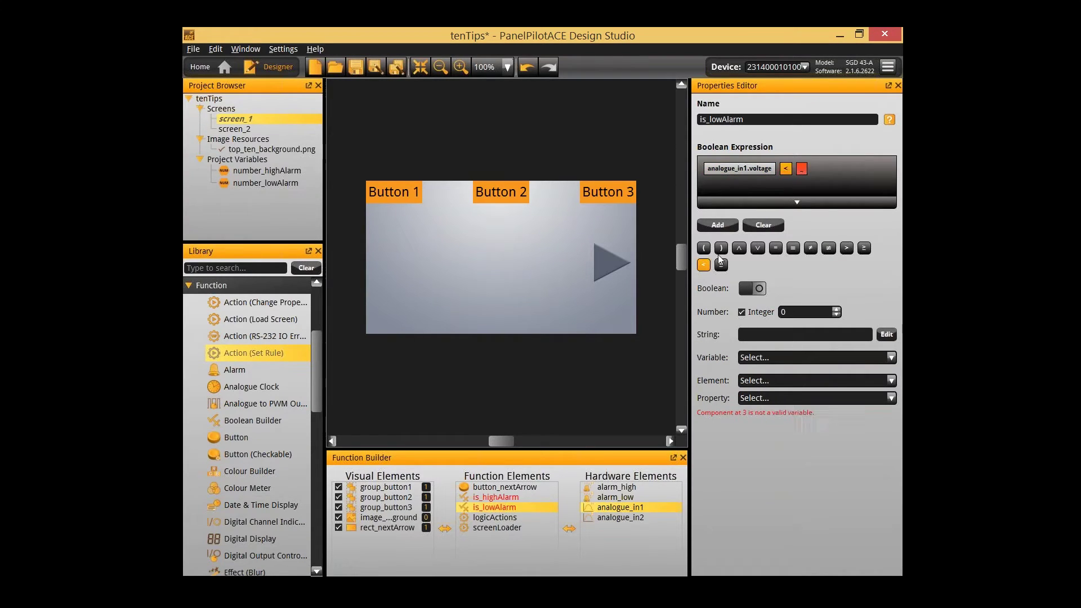
click(801, 169)
click(785, 358)
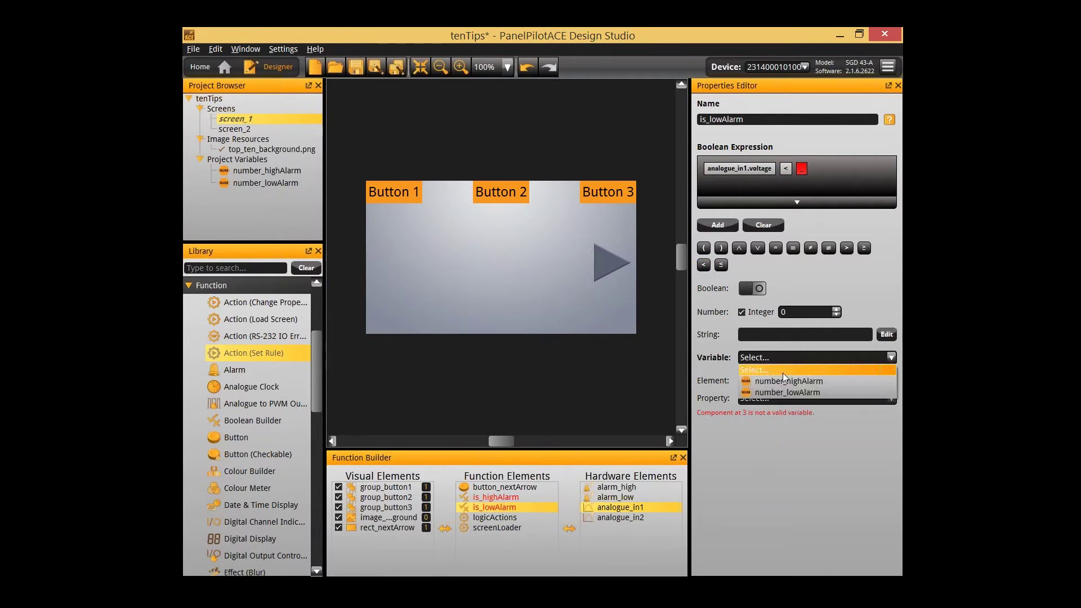
click(782, 393)
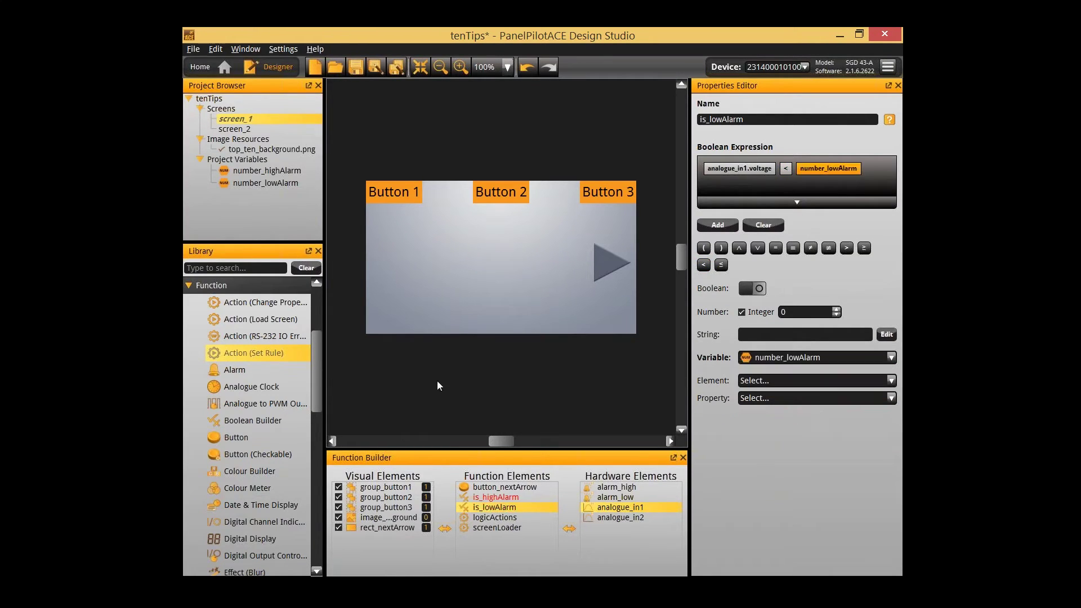
click(776, 380)
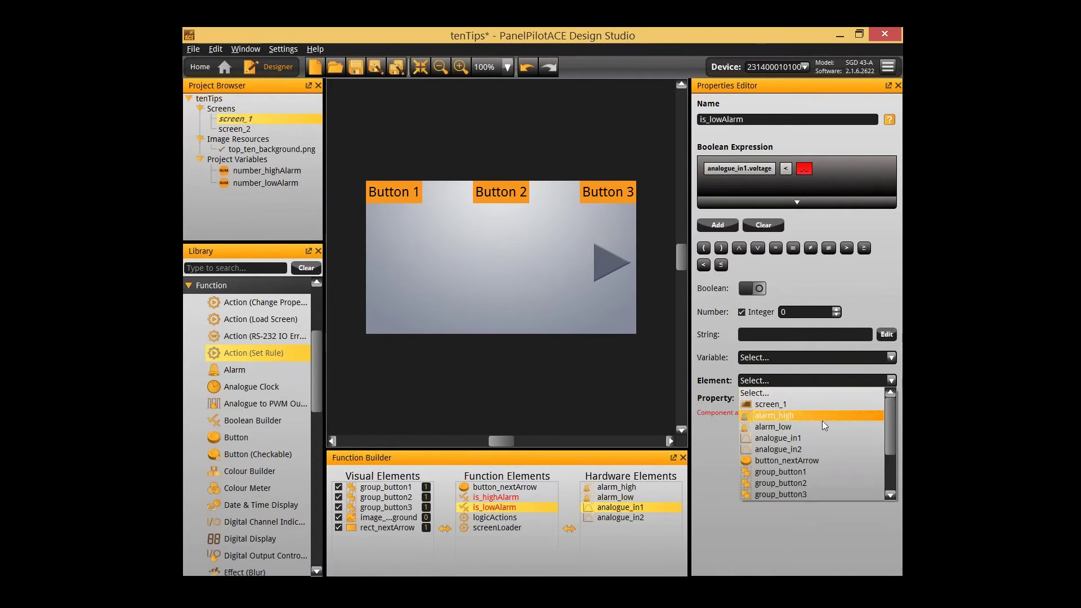
scroll(806, 424, down, 2)
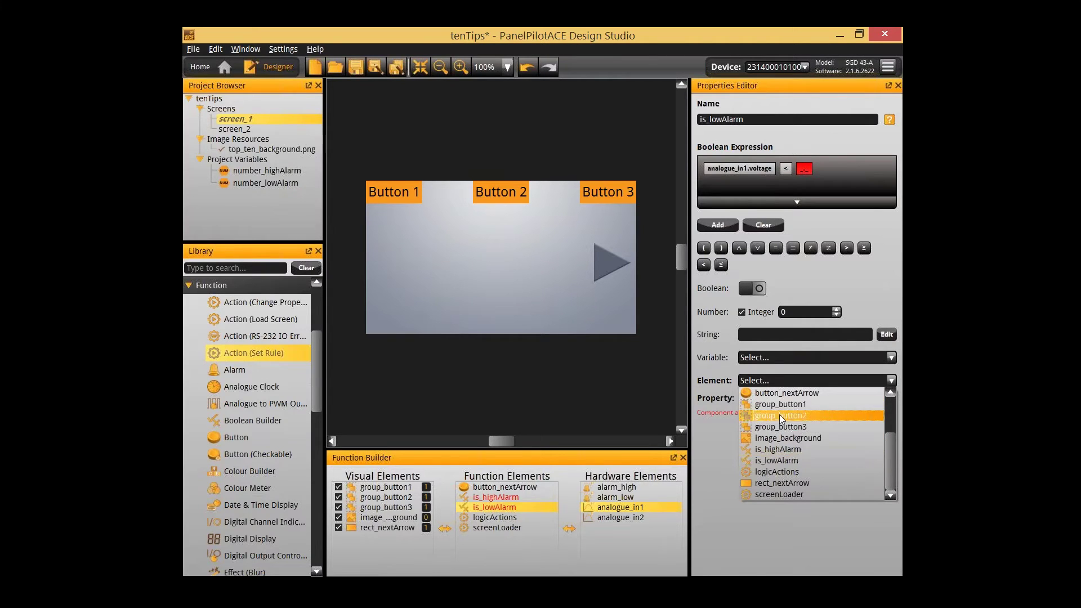
scroll(792, 403, up, 2)
click(791, 395)
click(804, 358)
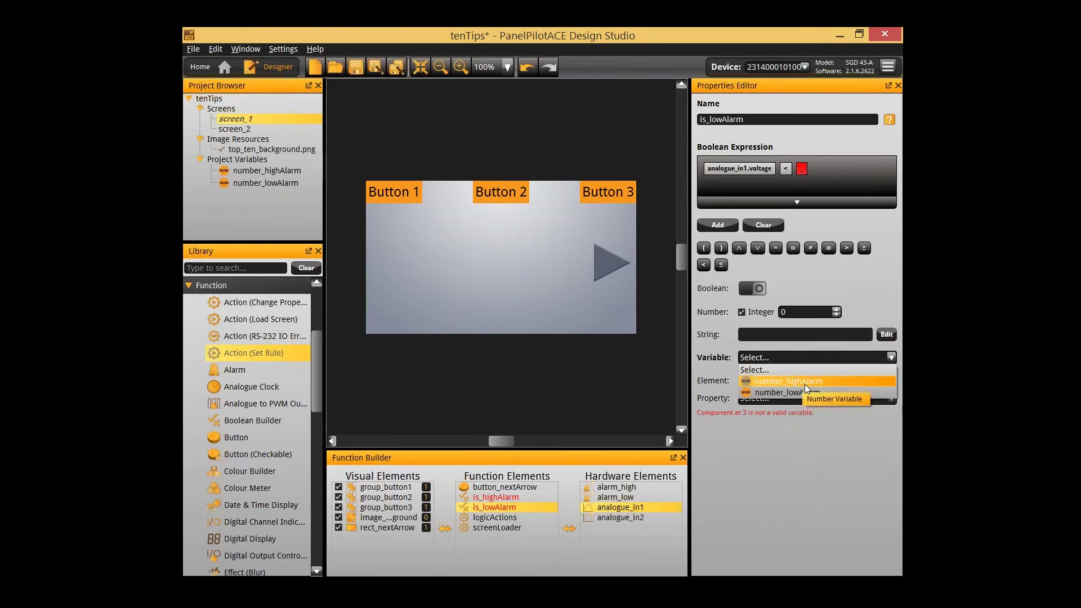
click(805, 392)
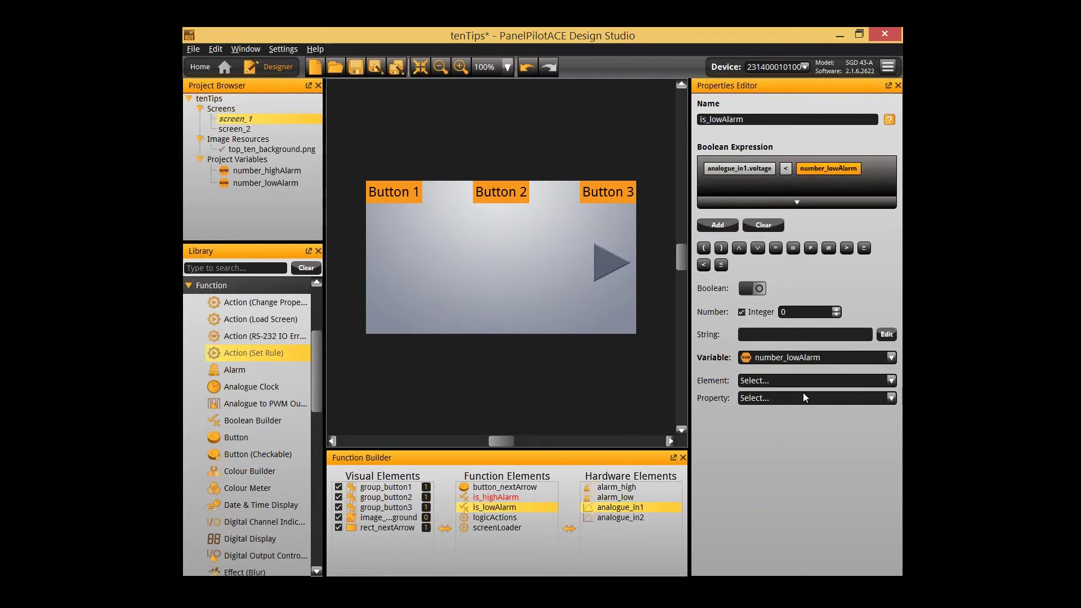
- Clear the empty components from the Boolean expression of is_highAlarm
click(505, 498)
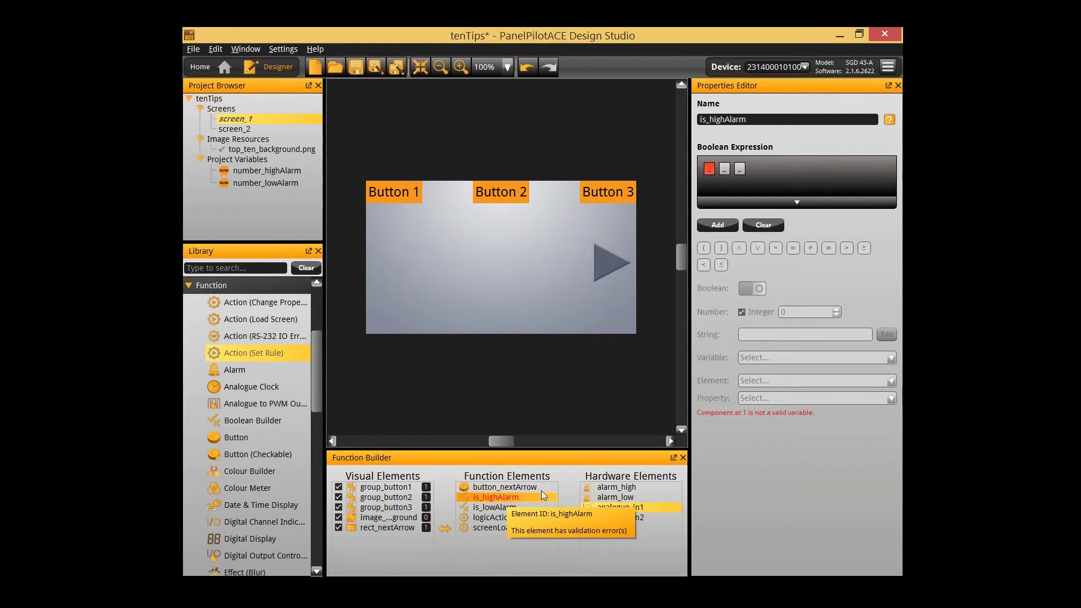
click(710, 169)
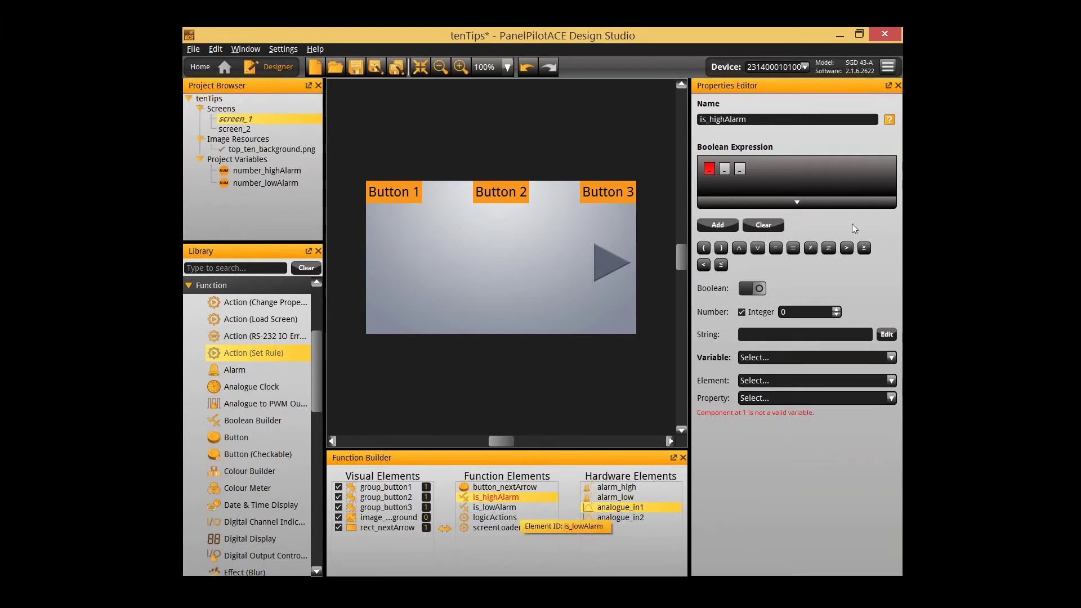
click(766, 225)
click(580, 320)
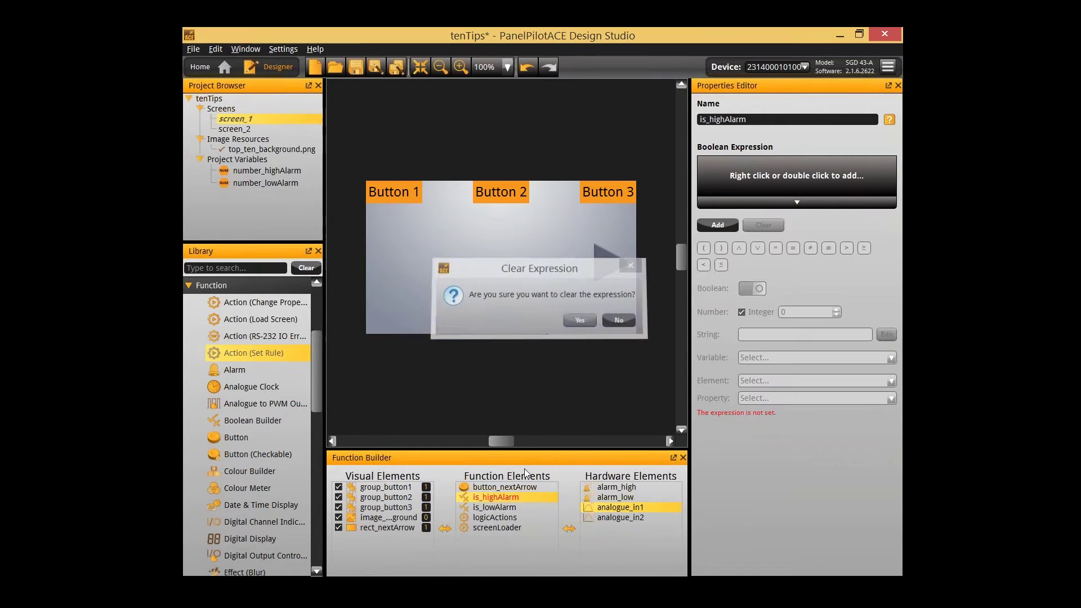
- Copy the Boolean expression of is_lowAlarm and paste it into is_highAlarm
click(516, 508)
right_click(810, 179)
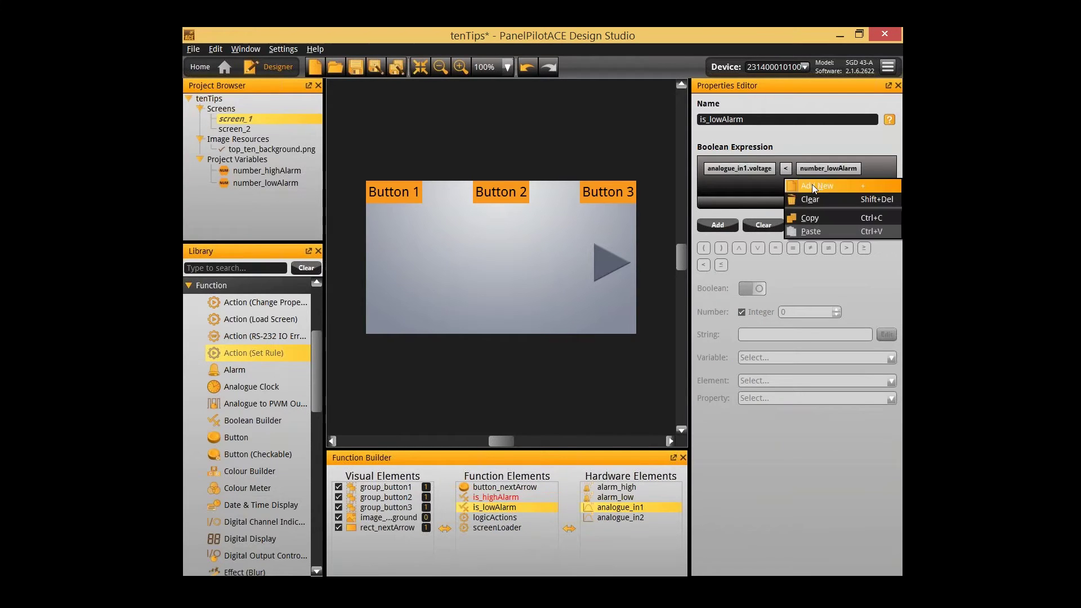
click(813, 217)
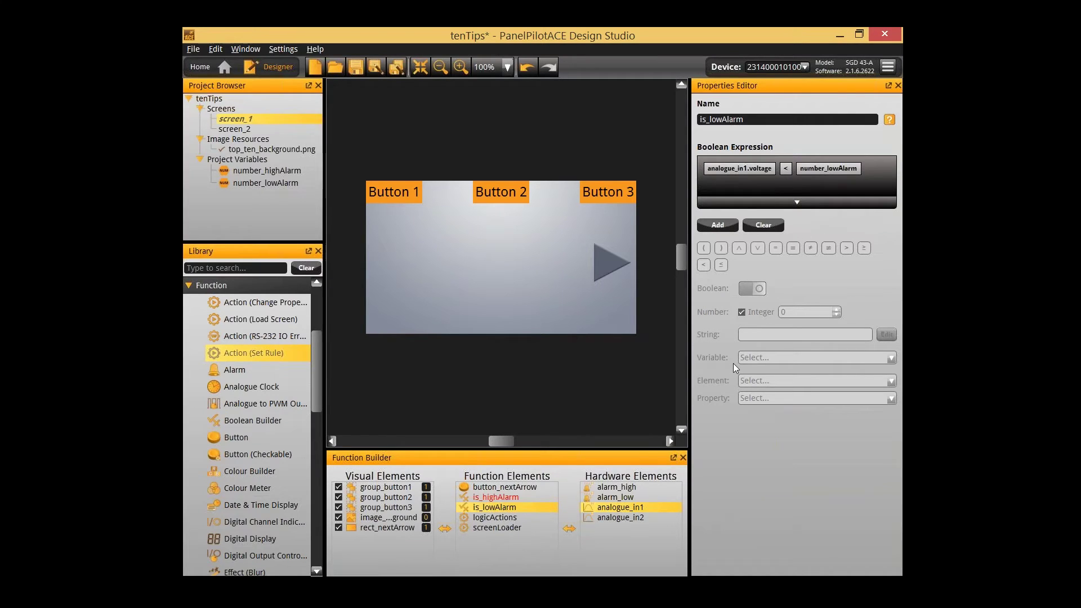
click(526, 497)
right_click(752, 174)
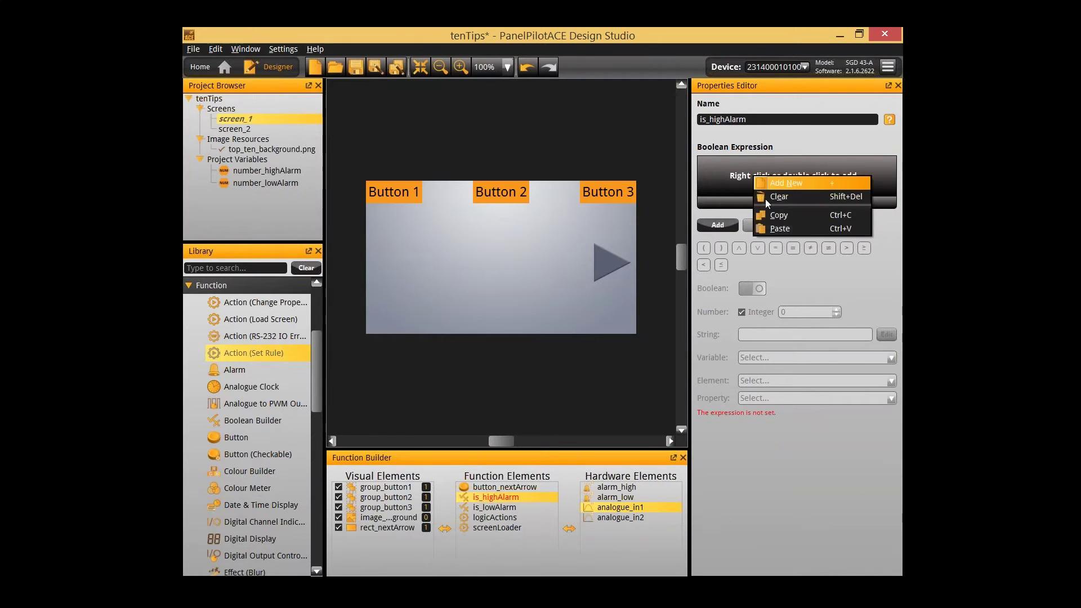
click(776, 230)
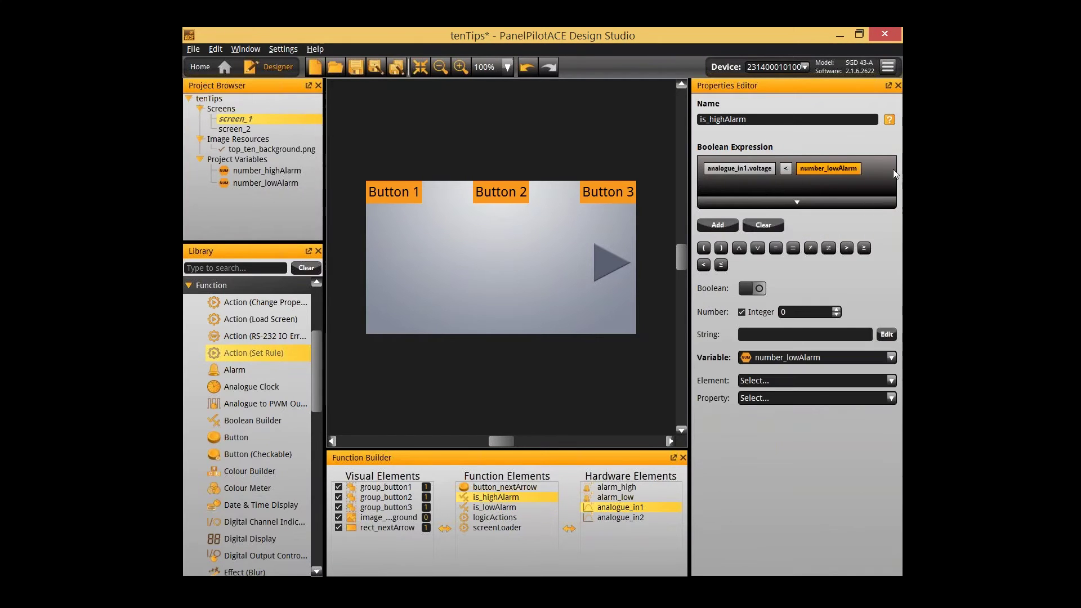
click(743, 170)
click(777, 381)
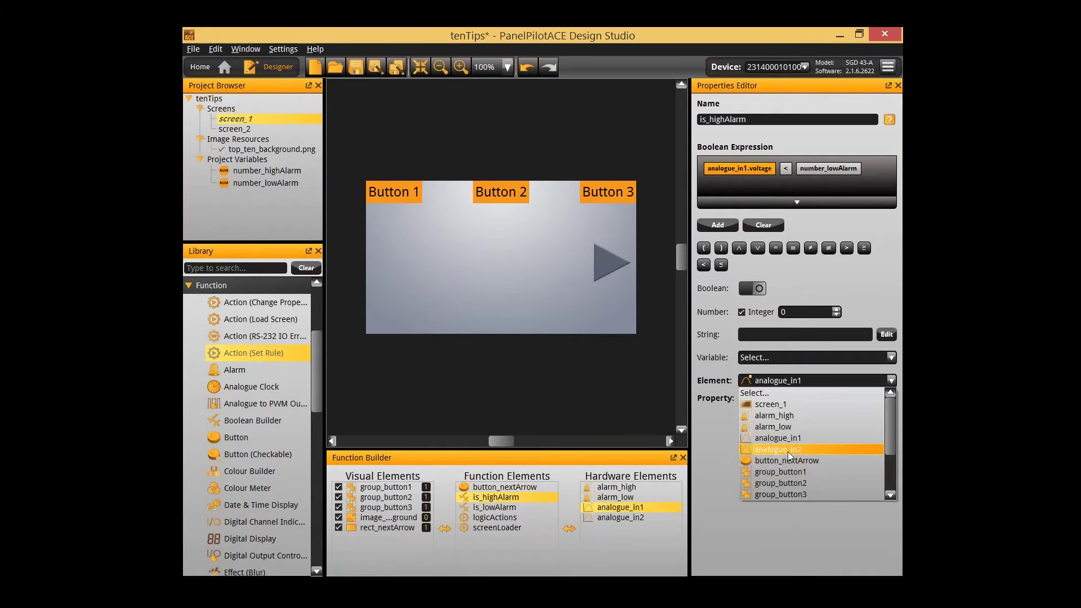
click(788, 449)
click(789, 381)
click(783, 438)
click(816, 398)
click(783, 468)
- In the is_highAlarm expression, change the variable to number_highAlarm and the operator to greater-than
click(808, 169)
click(803, 352)
click(804, 376)
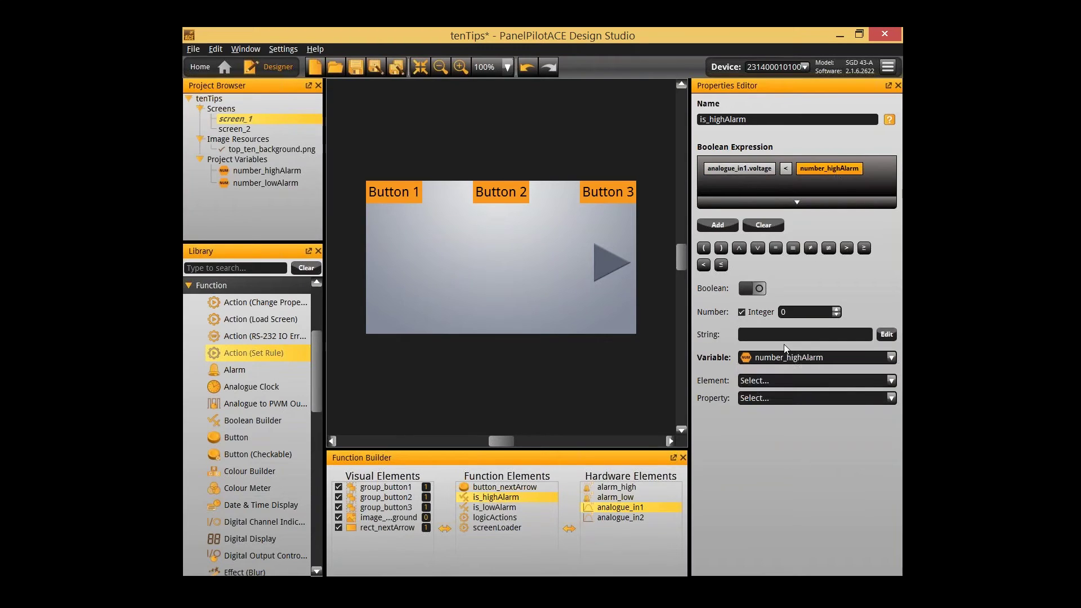
click(784, 169)
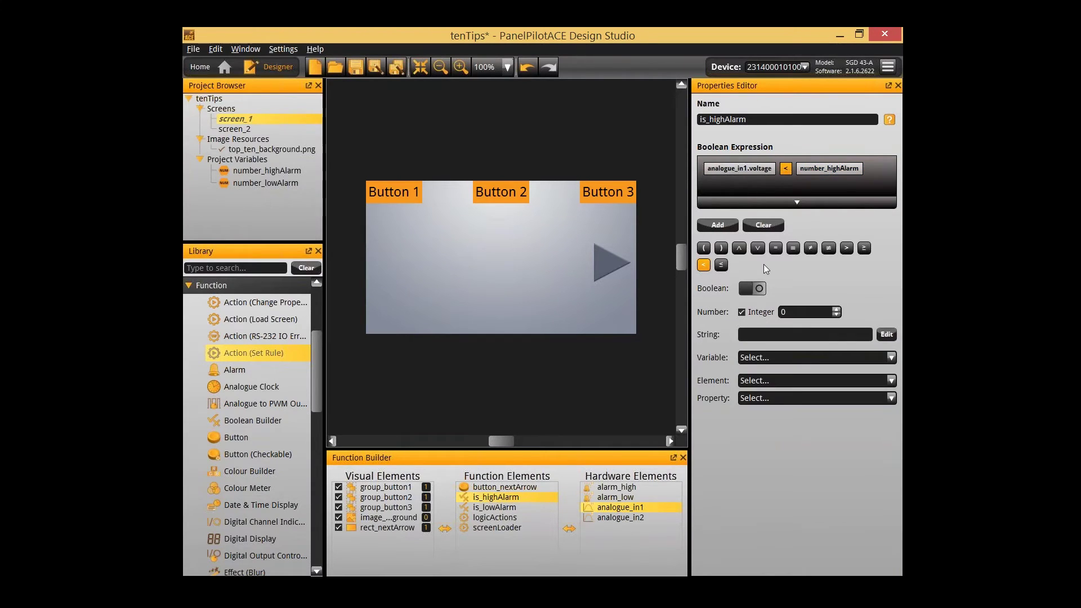
click(847, 248)
- Rename the logicActions function element as action_setAlarms
click(576, 365)
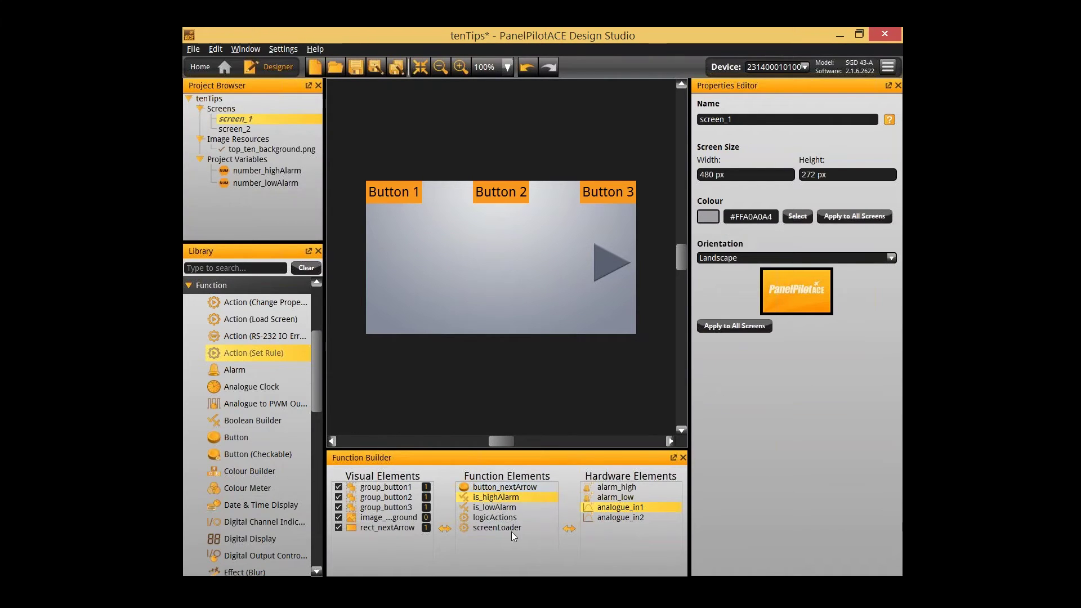
click(495, 507)
double_click(498, 517)
text(action)
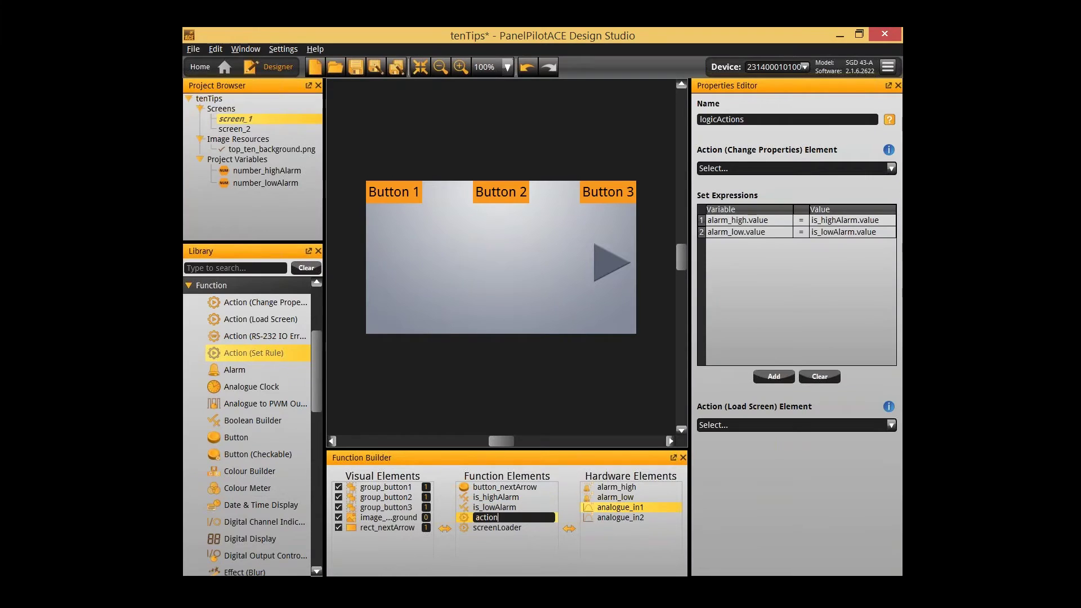
text(_setAlarms)
key(Return)
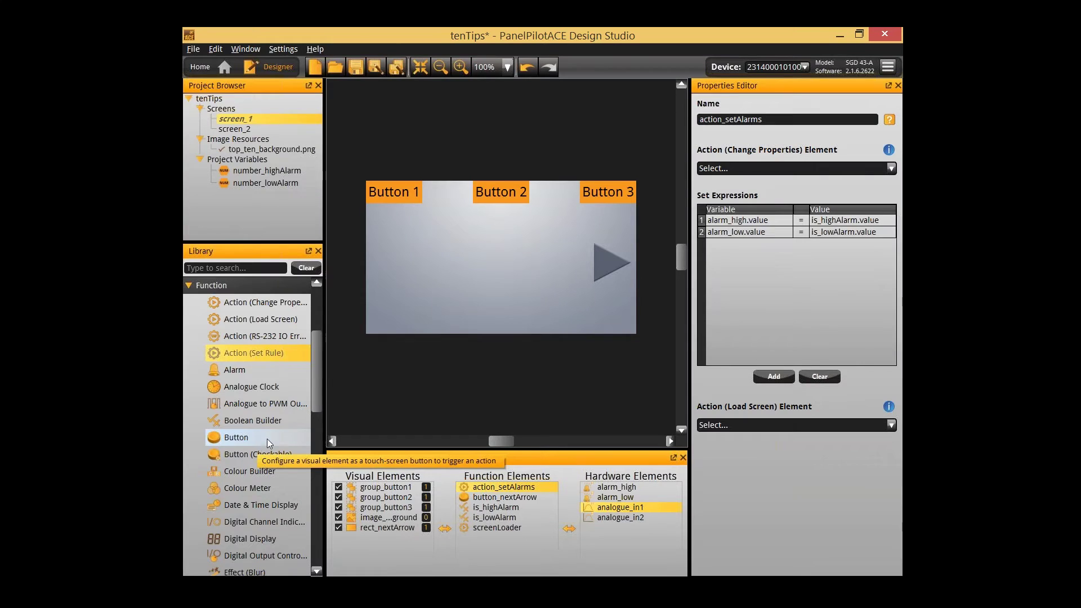
- Add a Timer function element to screen_1 from the library's function elements
scroll(265, 438, down, 2)
scroll(255, 438, down, 1)
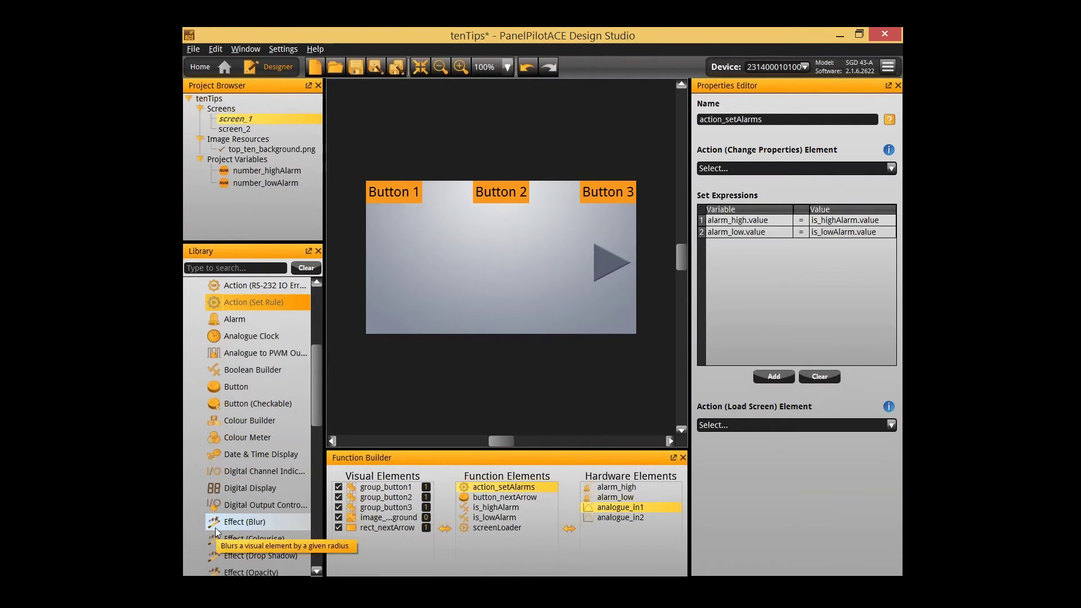
scroll(249, 444, up, 5)
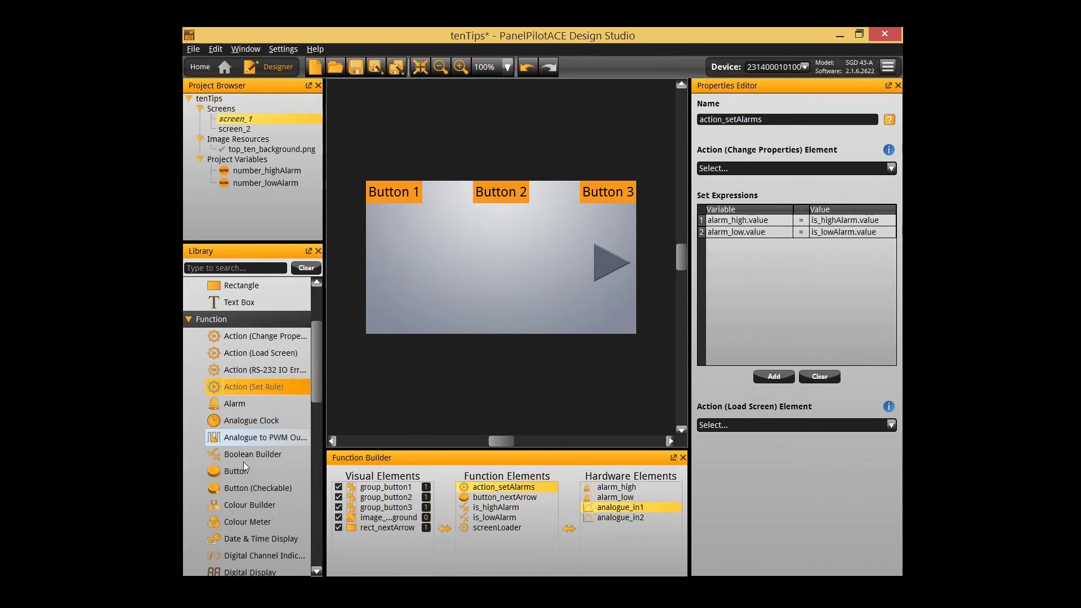
scroll(243, 462, down, 6)
scroll(246, 478, down, 3)
double_click(251, 470)
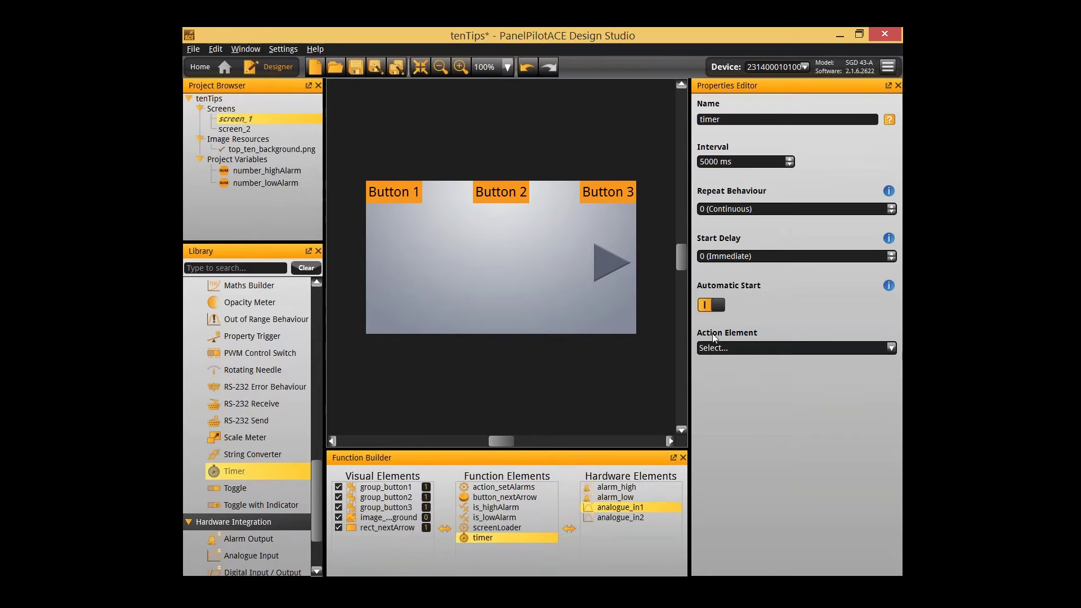
- Set the timer's interval to 100 ms and choose action_setAlarms as its action element
click(733, 163)
text(100)
key(Return)
click(754, 347)
click(769, 372)
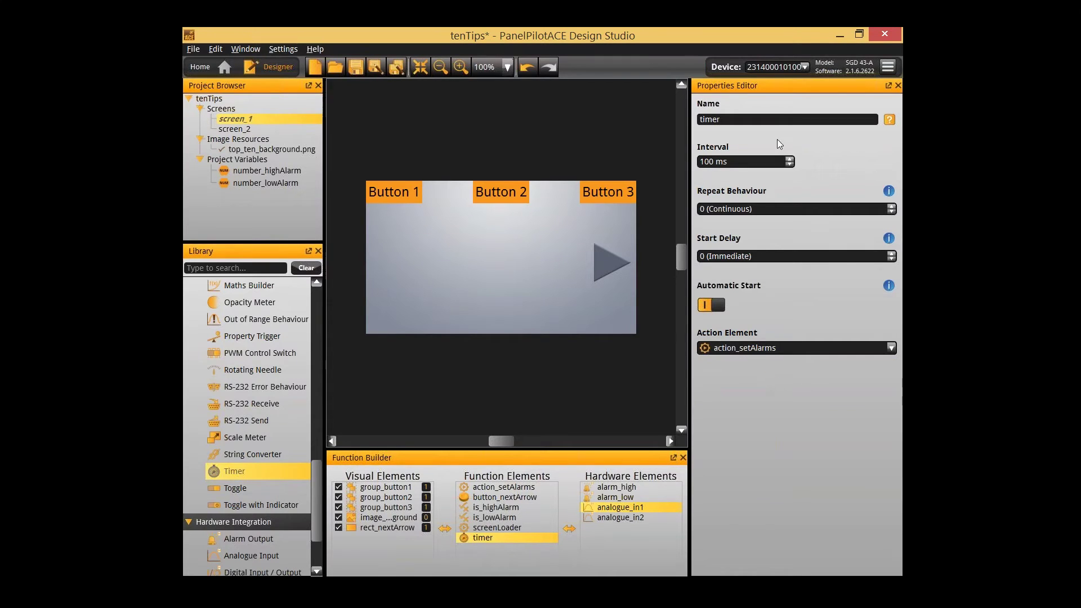
click(763, 256)
double_click(762, 259)
click(707, 318)
click(476, 413)
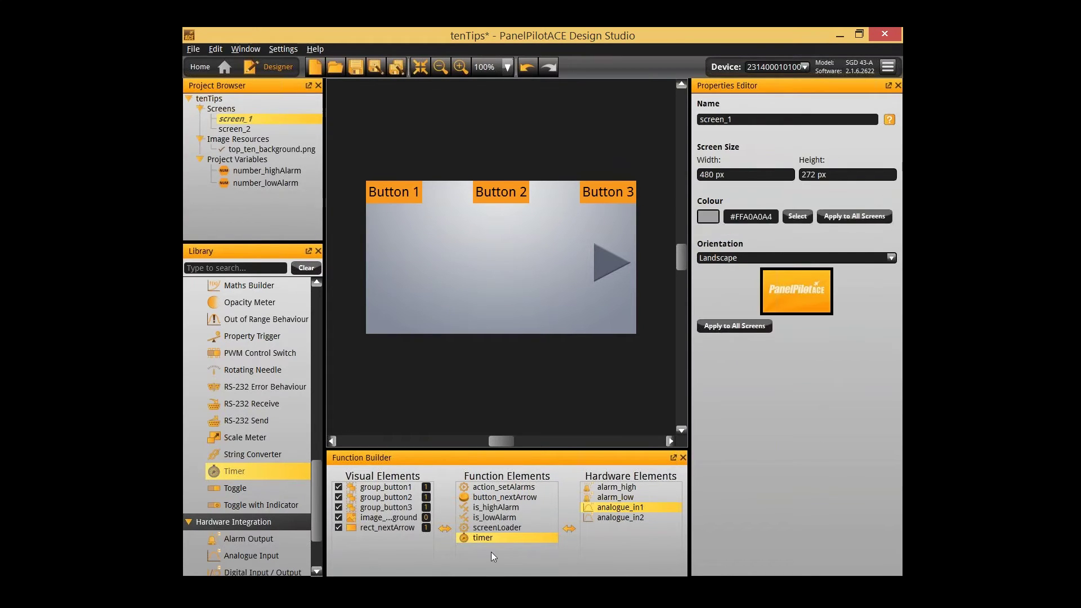
- Rename the timer function element as timer_setAlarms
double_click(505, 539)
text(_)
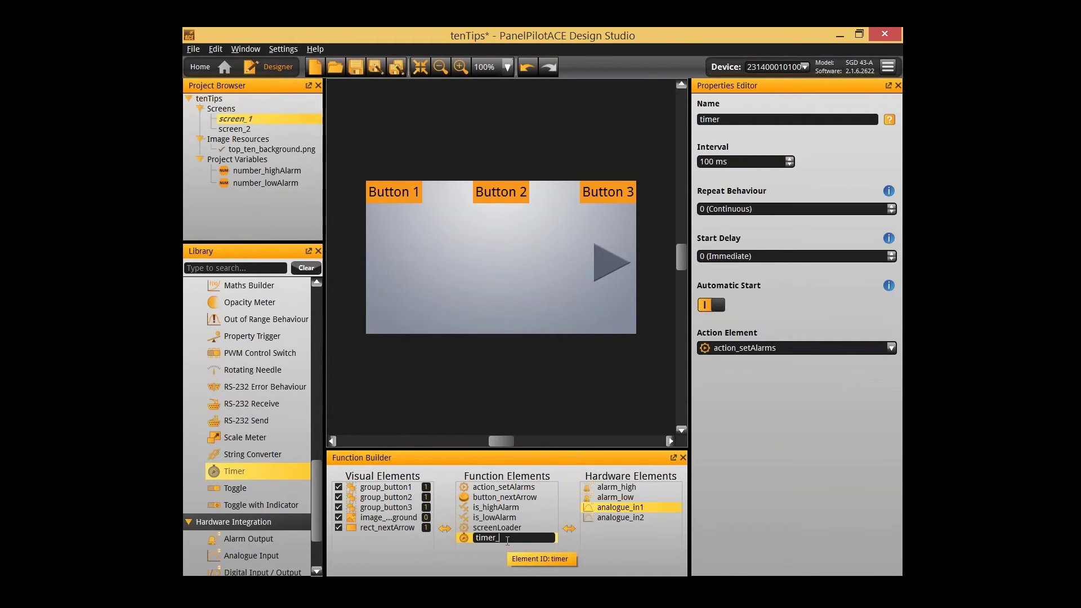
text(setAlarms)
key(Return)
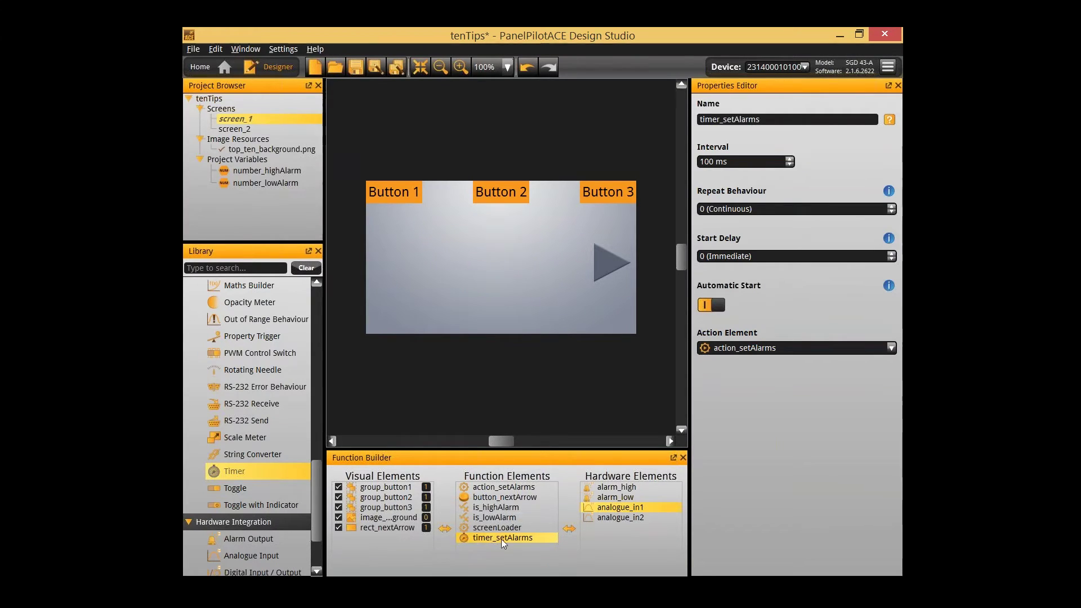
- Run the emulator, check the alarm outputs with analogue input 1 at about 5.96 V, 10 V and 6.30 V, and close it
click(503, 487)
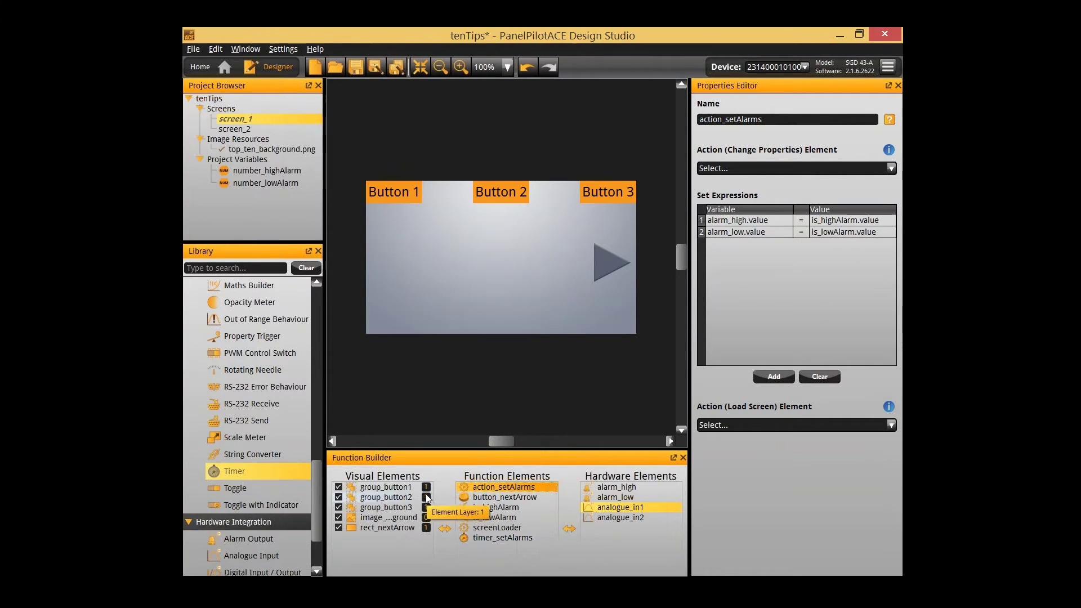
click(500, 403)
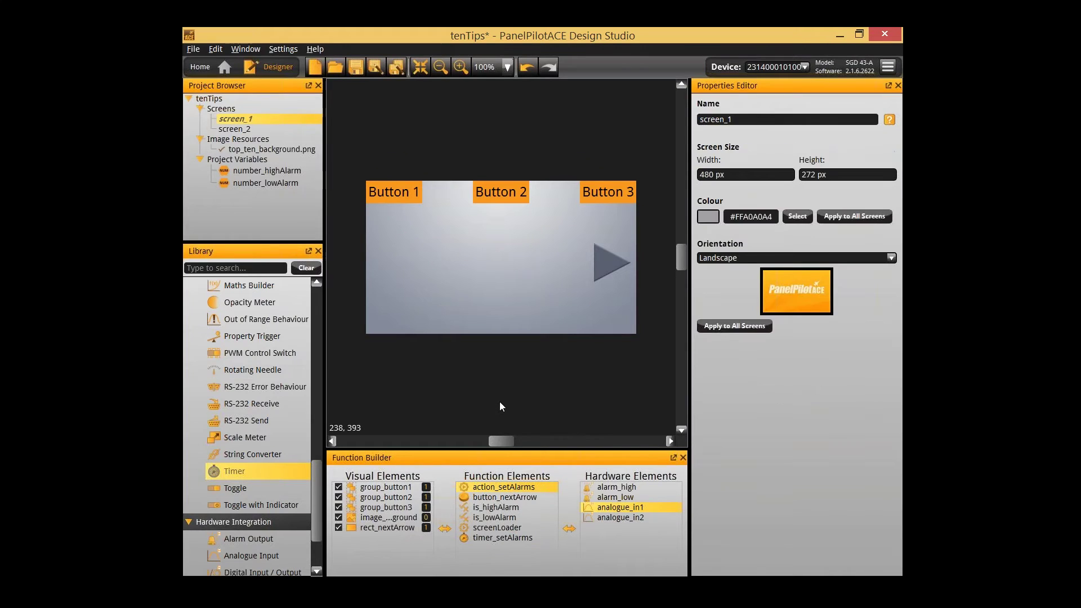
key(F5)
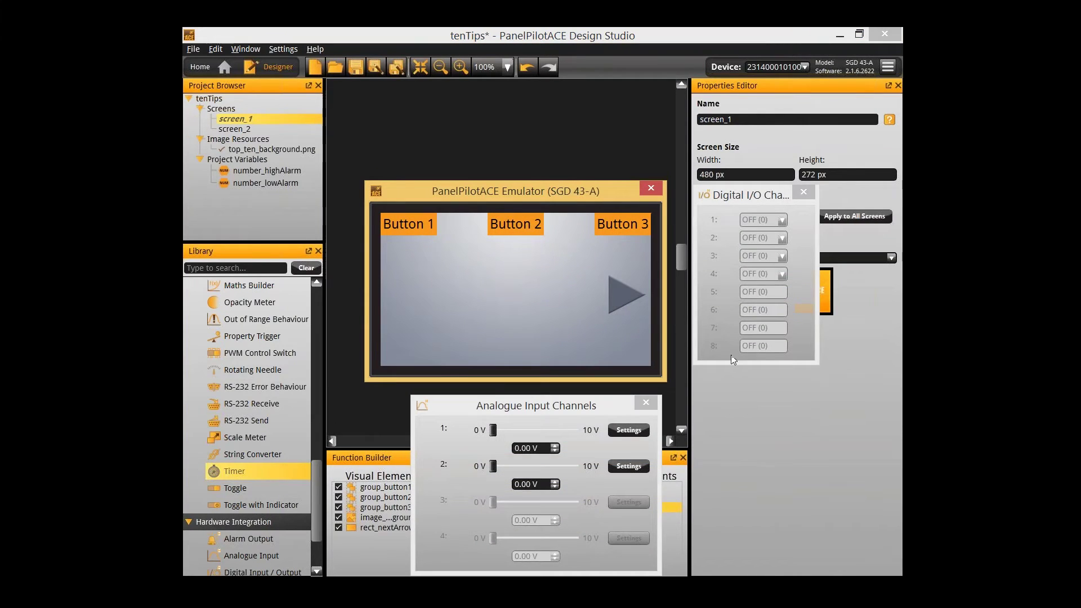
drag(497, 431, 543, 438)
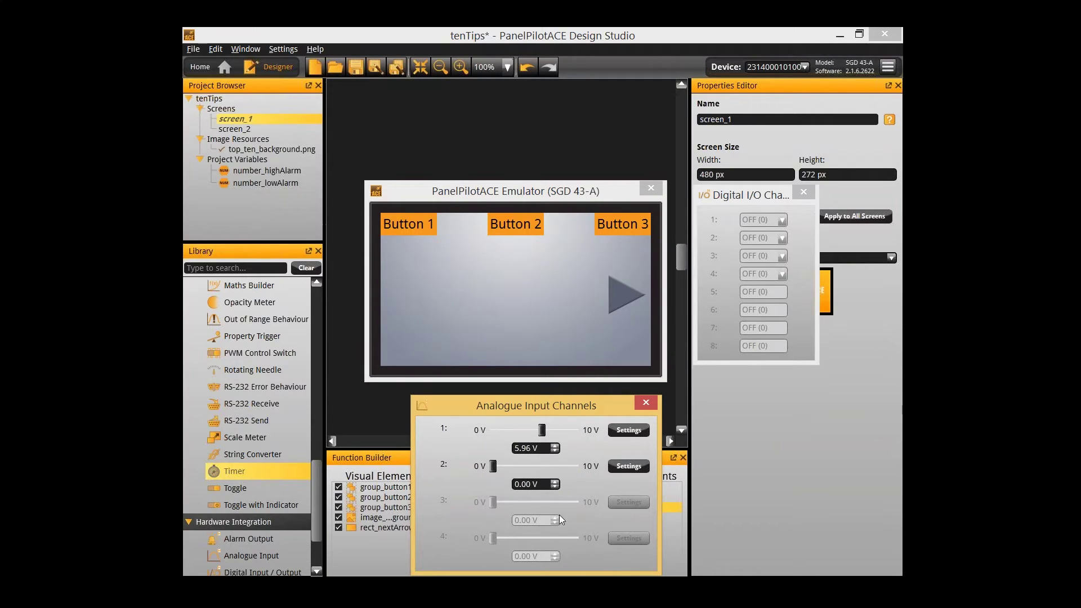
drag(542, 431, 592, 431)
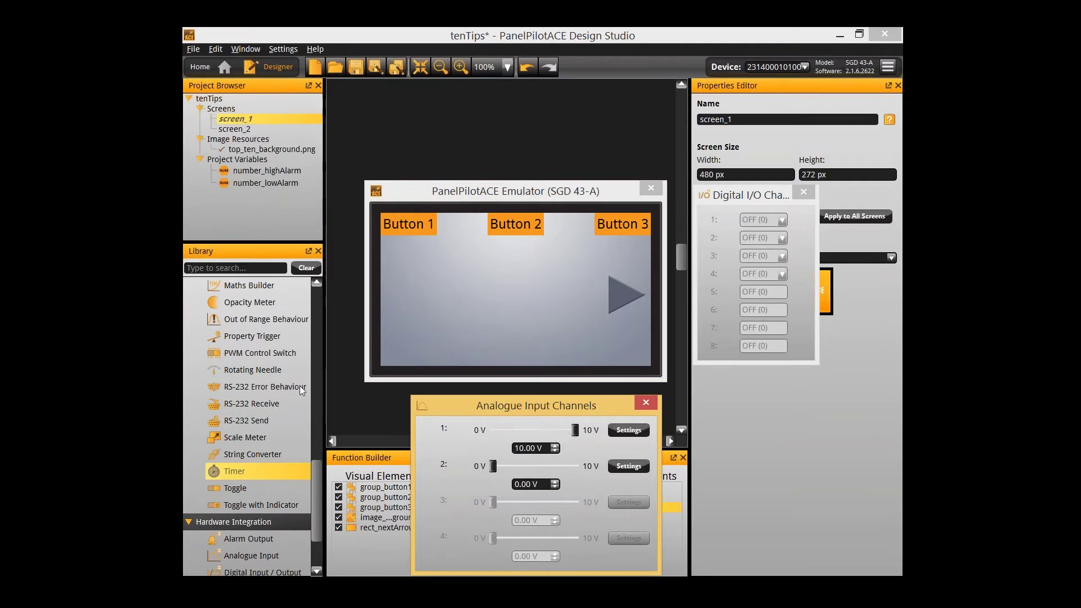
click(728, 316)
drag(728, 316, 764, 107)
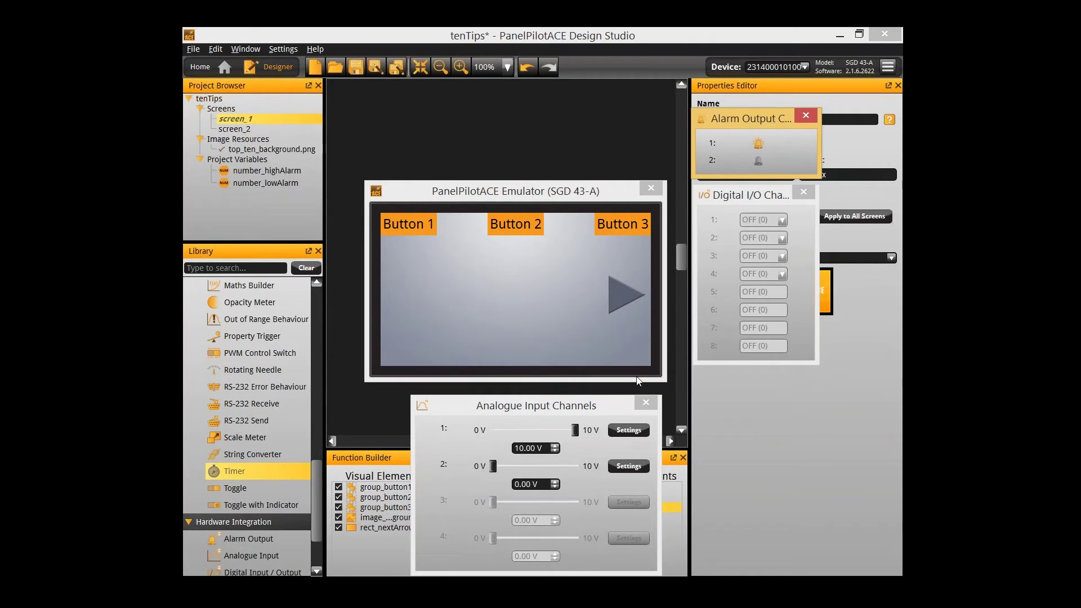
drag(575, 431, 546, 440)
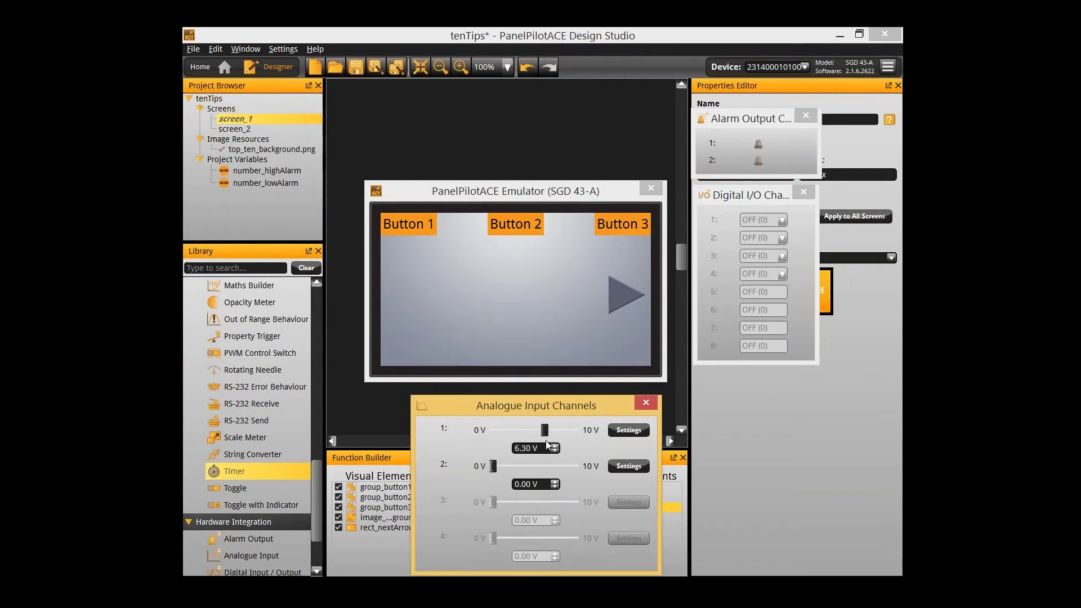
click(650, 190)
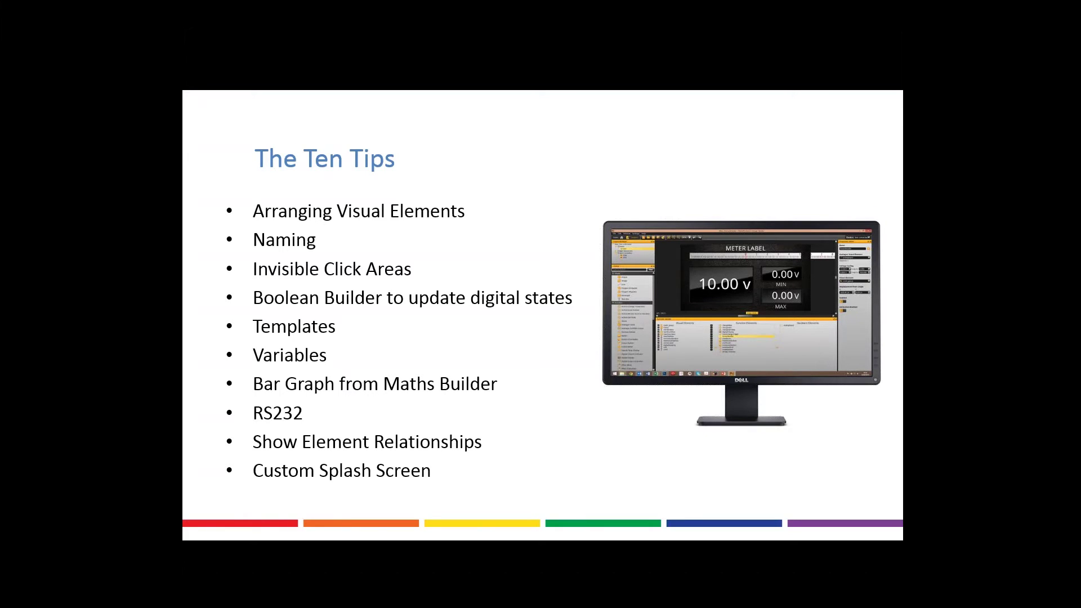
- Switch back to PanelPilotACE Design Studio and save all visual elements, button_nextArrow, screenLoader, analogue_in1 and analogue_in2 together as a template
key(alt+Tab)
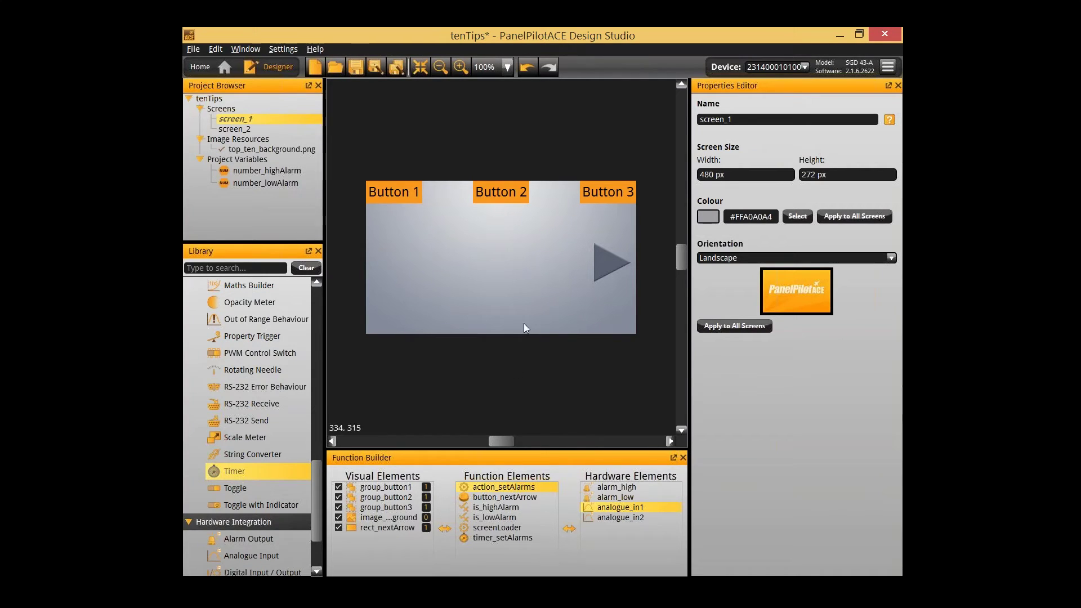
drag(360, 143, 527, 346)
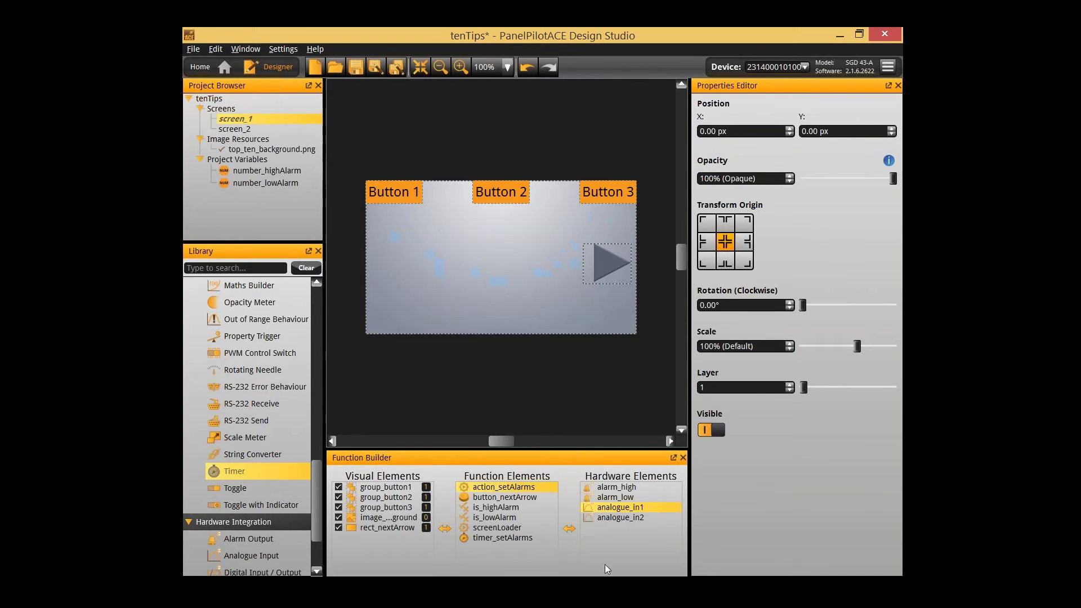
click(512, 374)
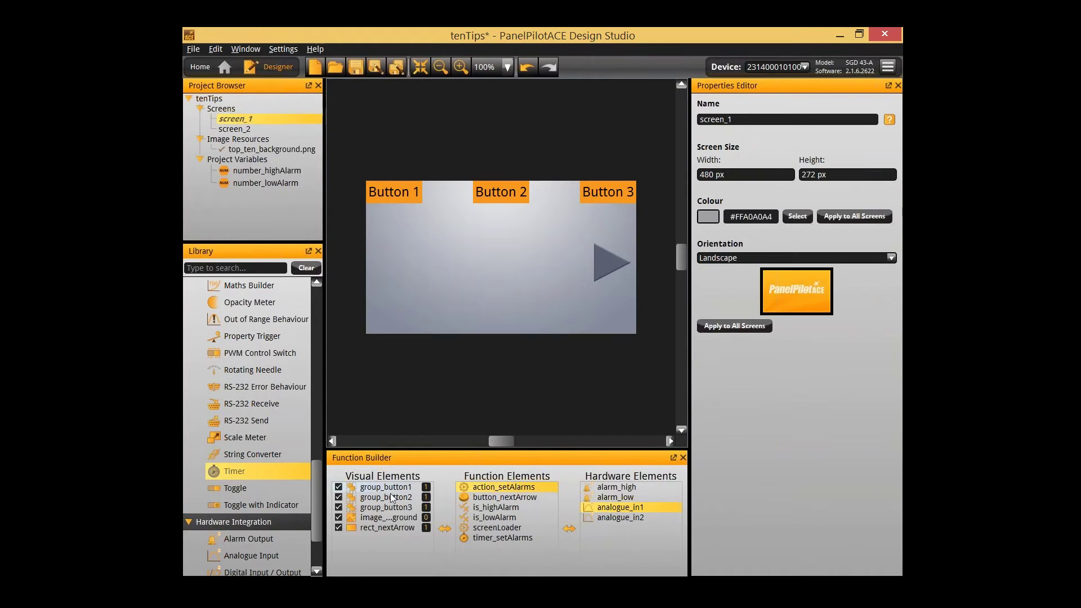
click(393, 489)
shift+click(391, 529)
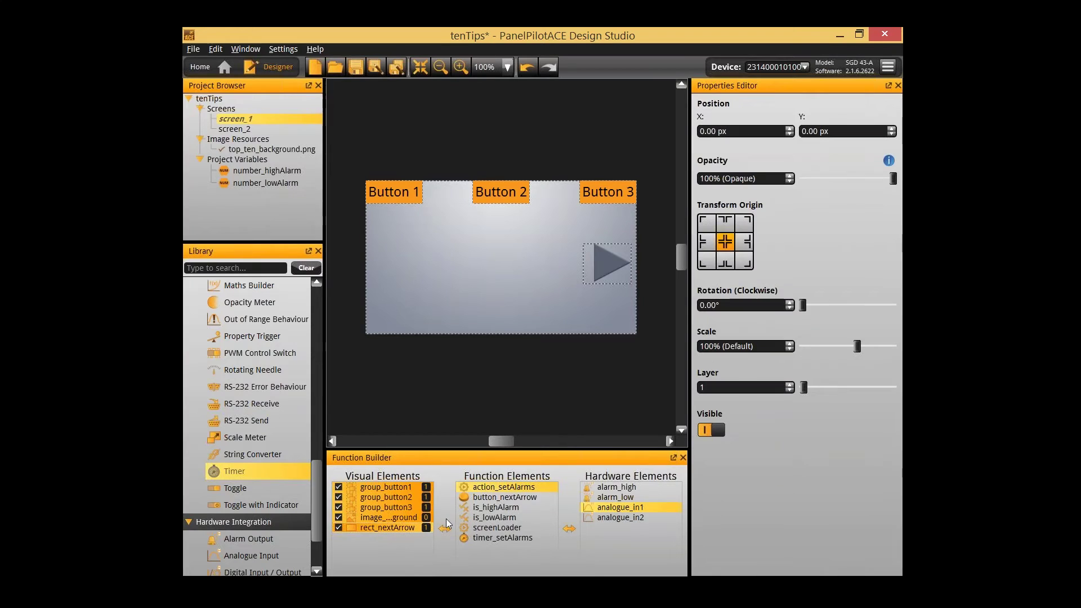
click(496, 486)
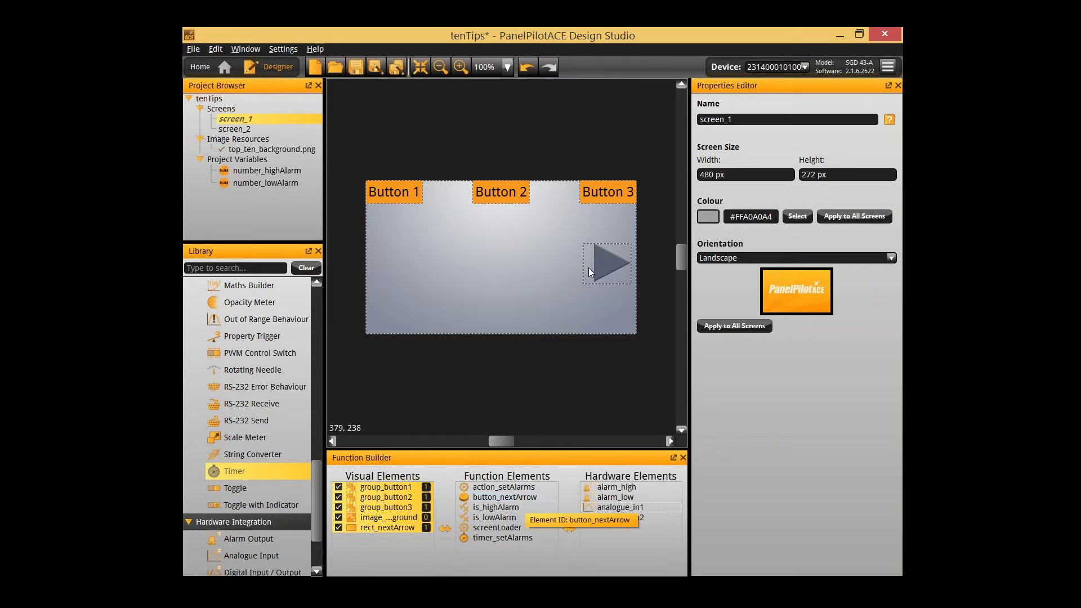
click(508, 498)
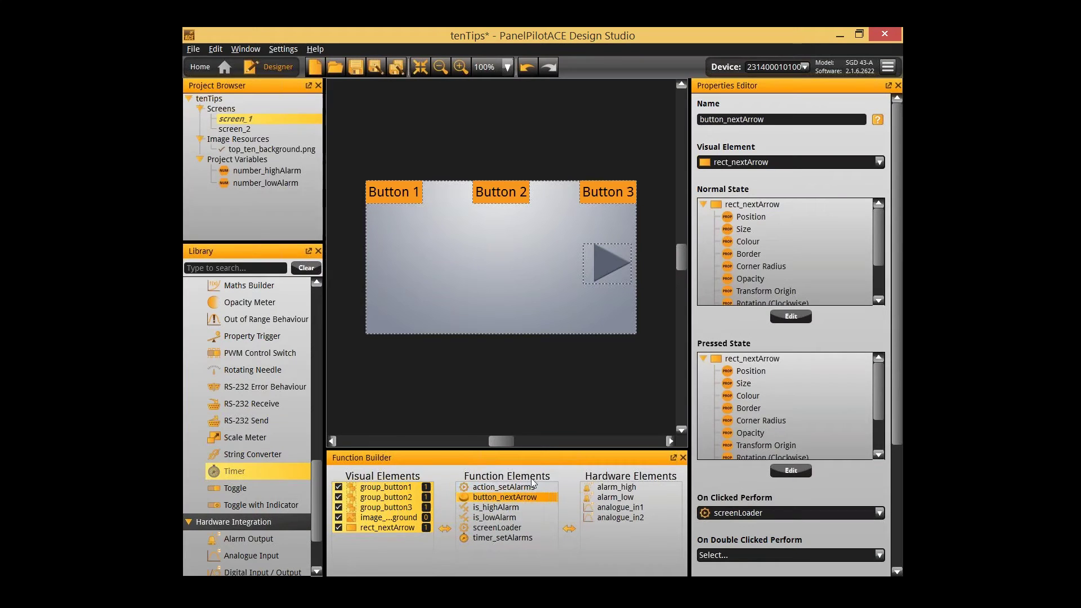
click(514, 528)
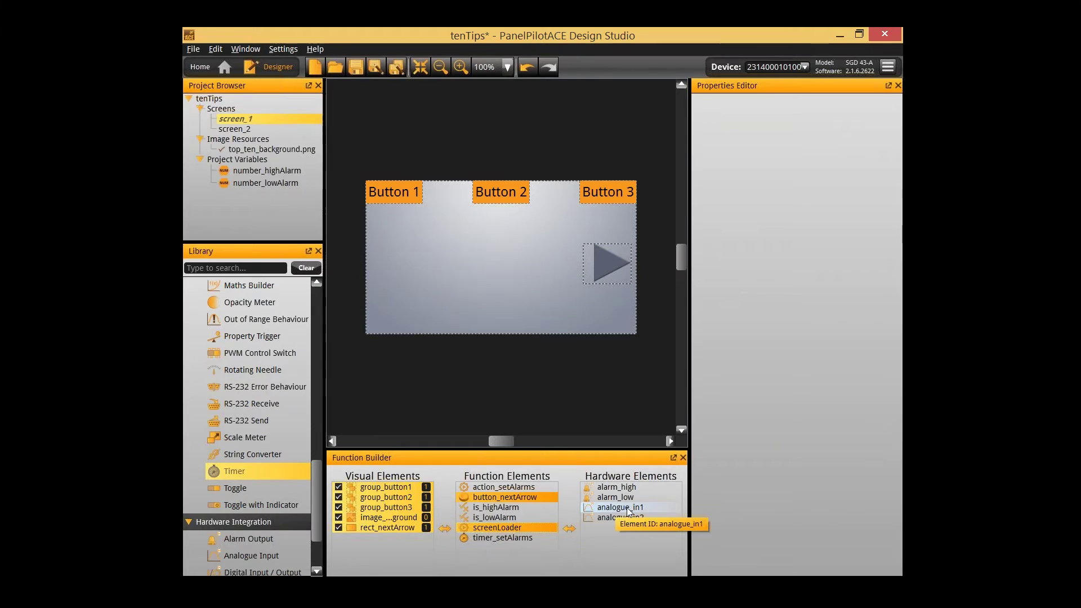
click(627, 508)
ctrl+click(626, 518)
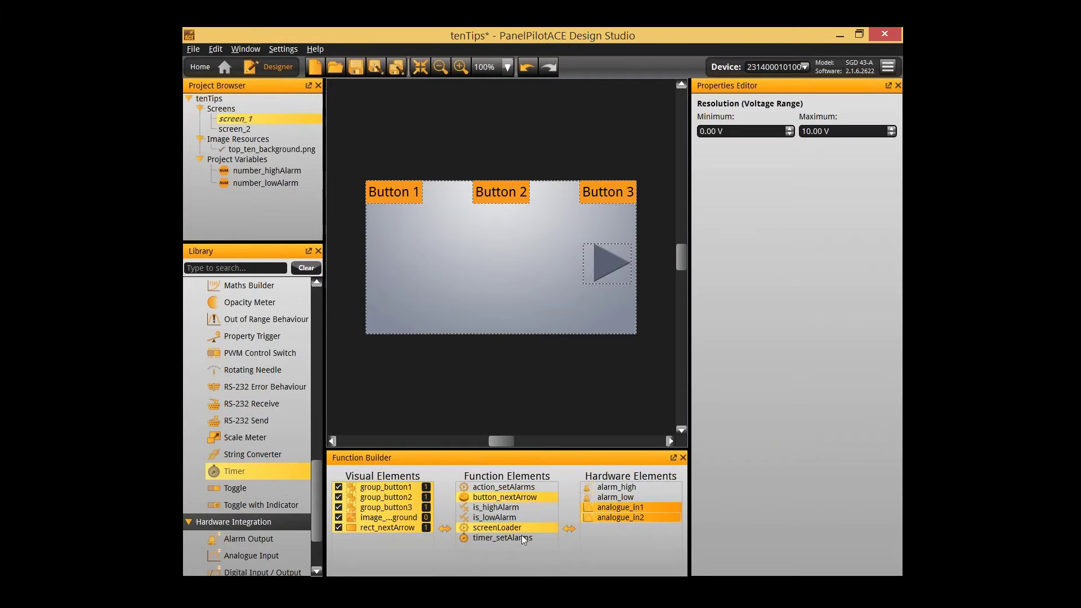
right_click(398, 518)
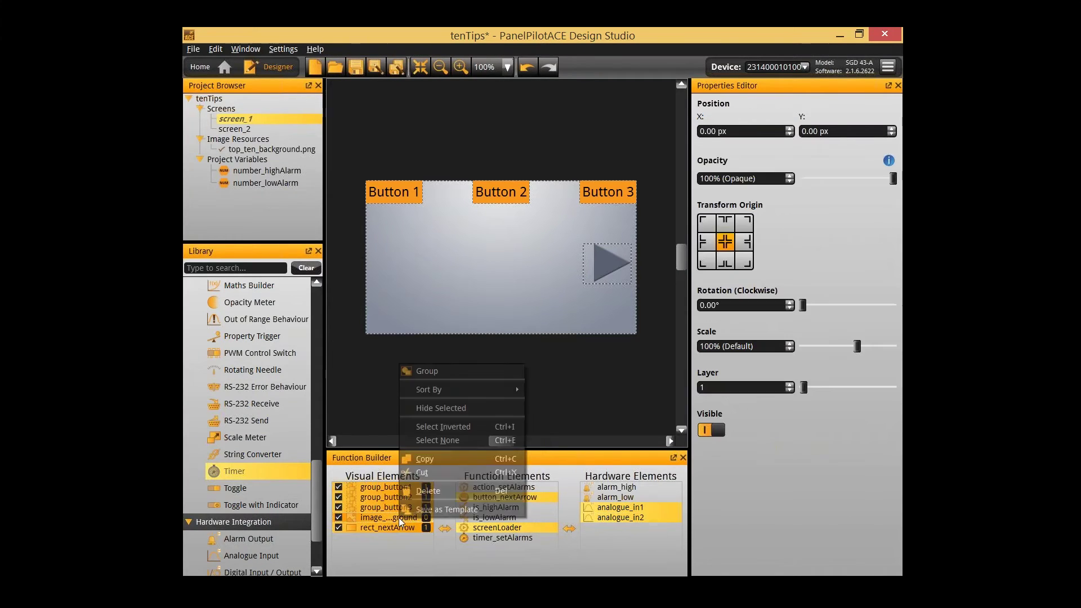
click(449, 507)
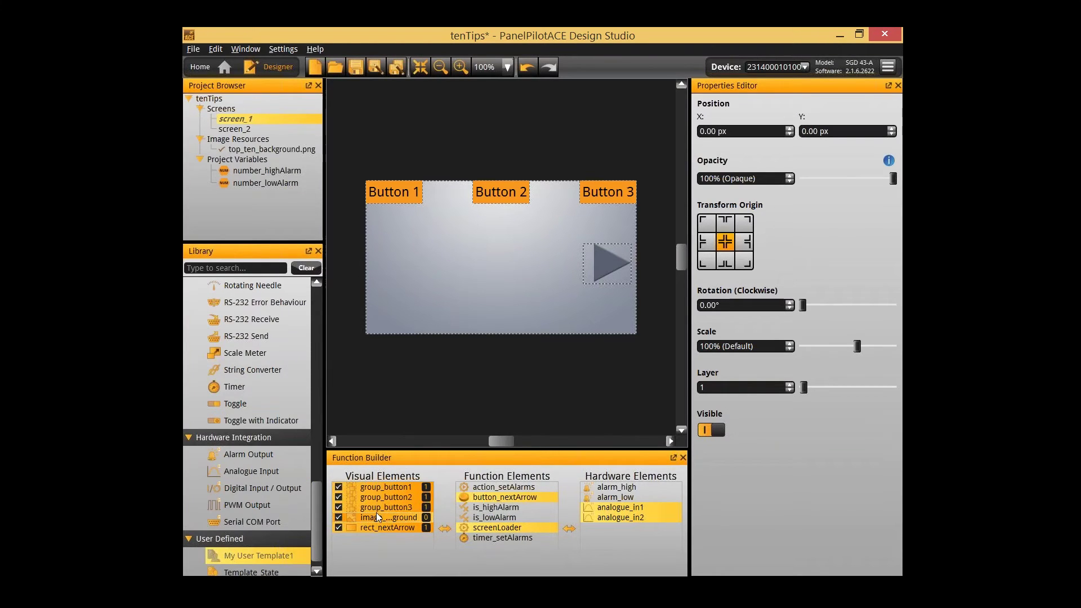
- Examine the import and export options for the user-defined templates in the library
scroll(319, 500, down, 1)
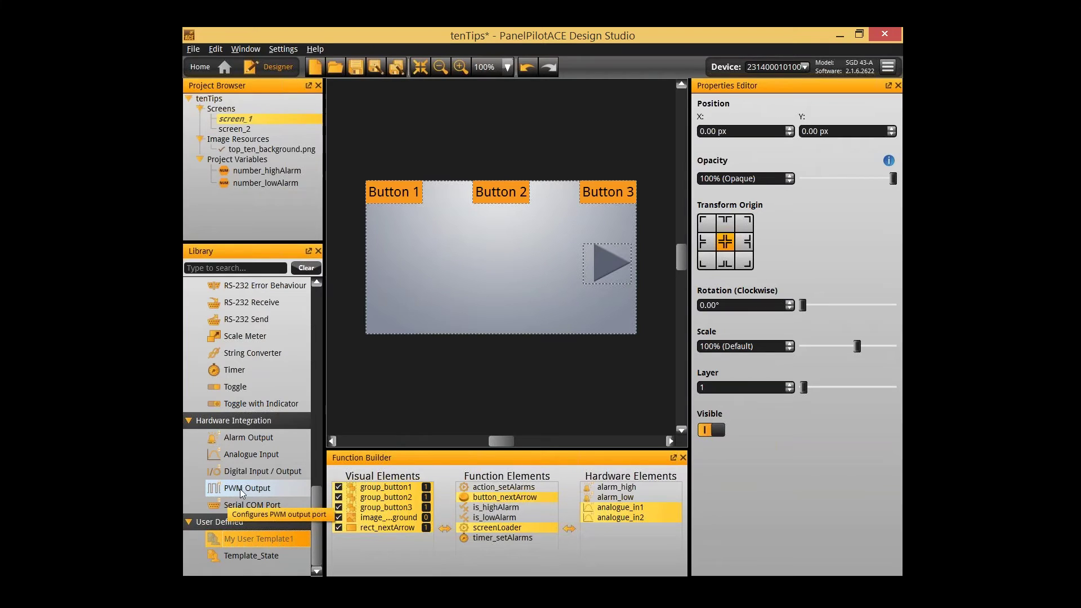
right_click(238, 521)
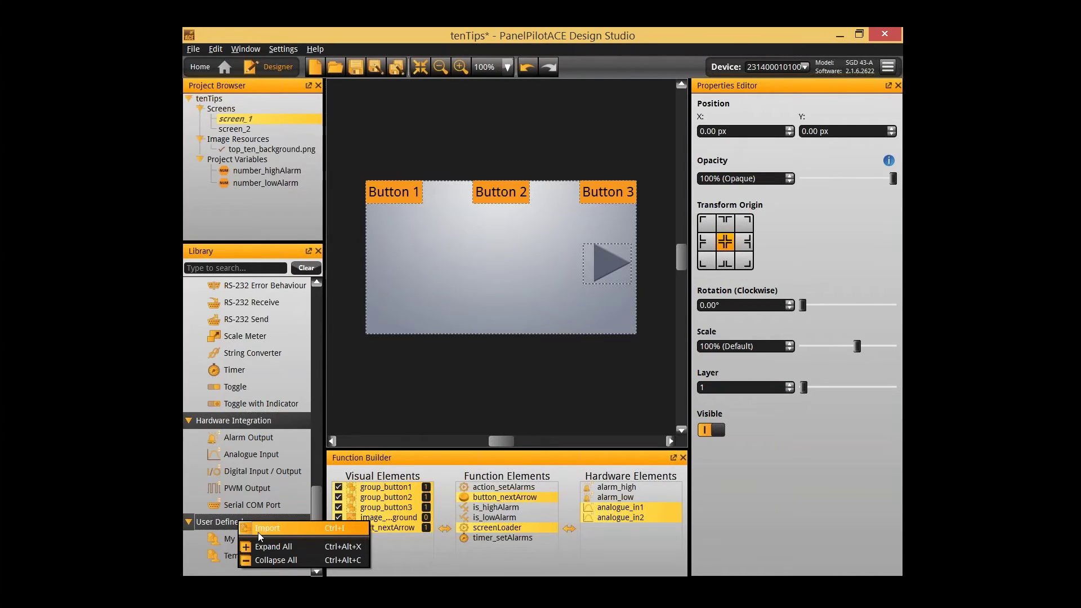
click(220, 543)
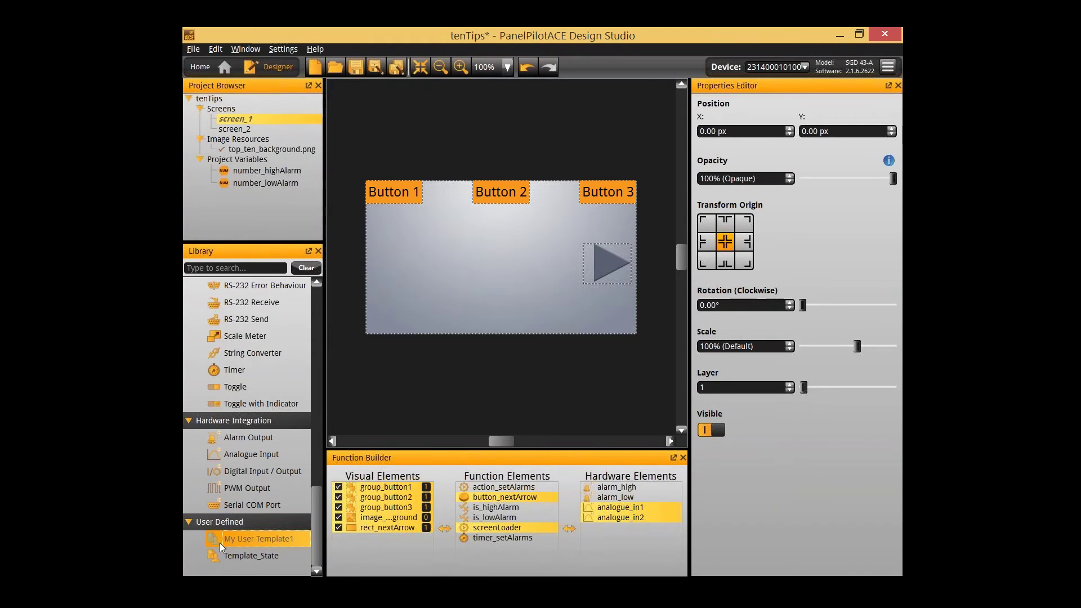
right_click(220, 543)
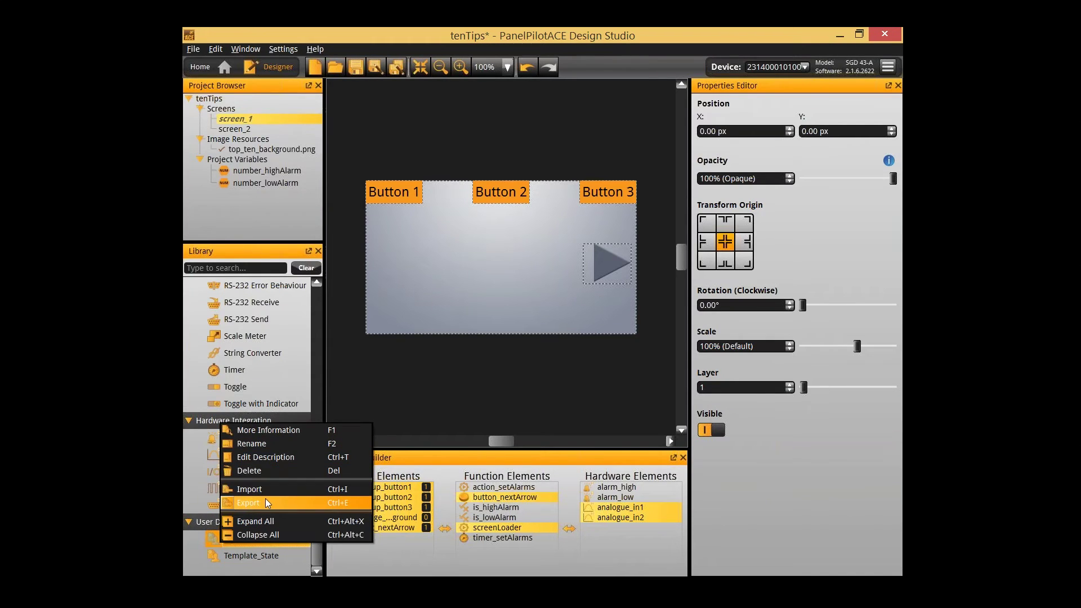
click(205, 534)
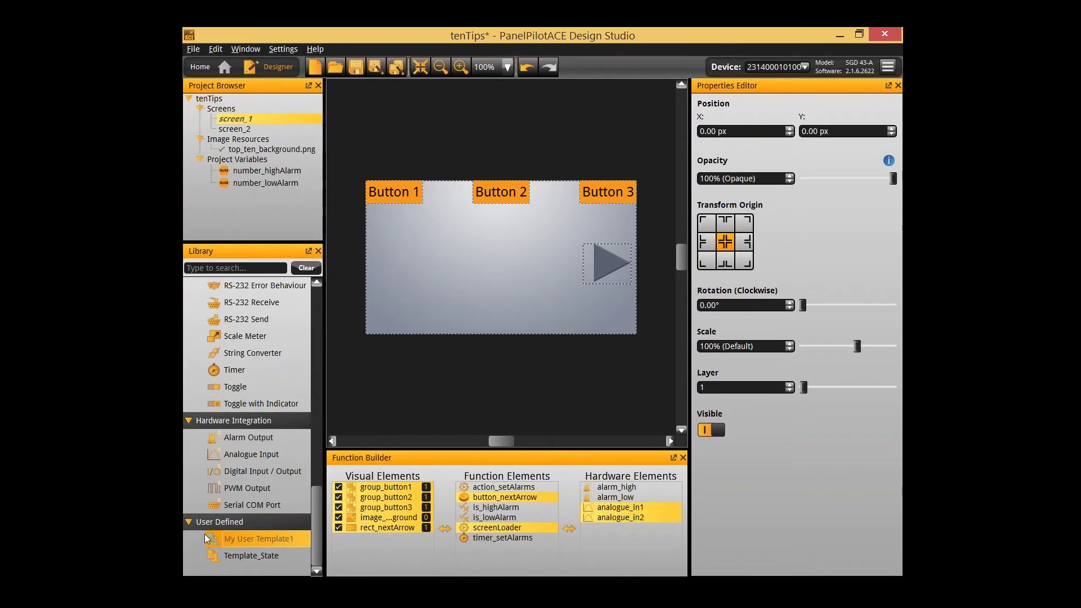
right_click(214, 519)
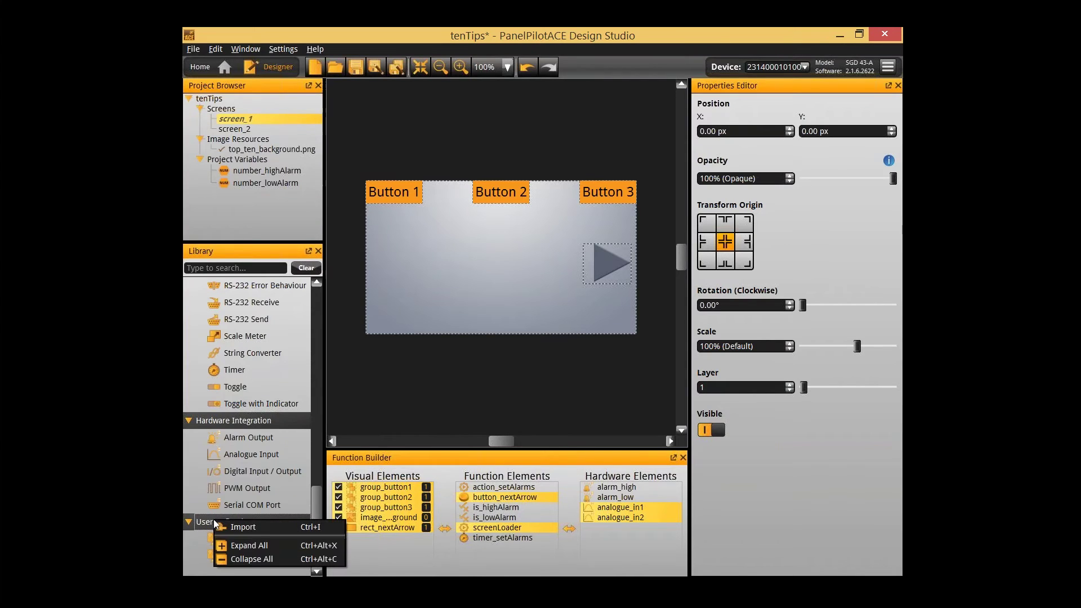
click(284, 526)
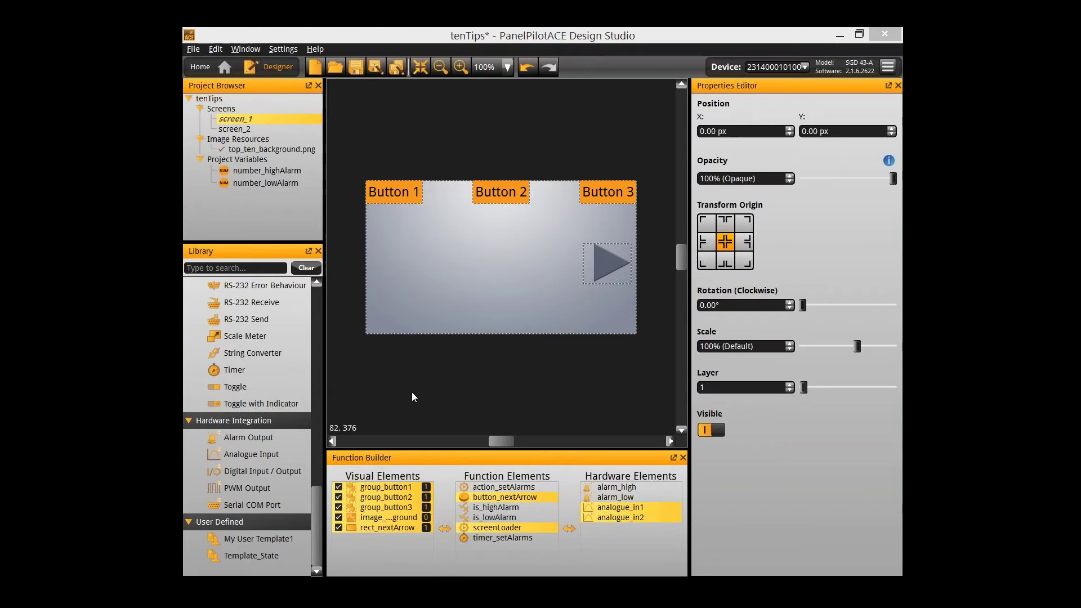
- Rename the user-defined template My User Template1 as Template_backdrop
right_click(266, 543)
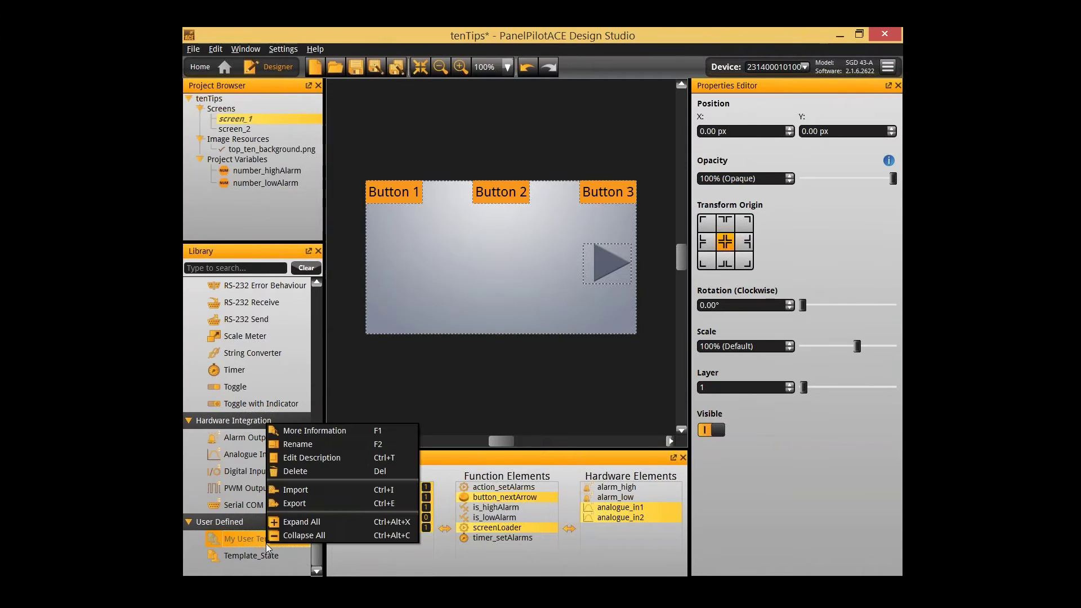
click(311, 446)
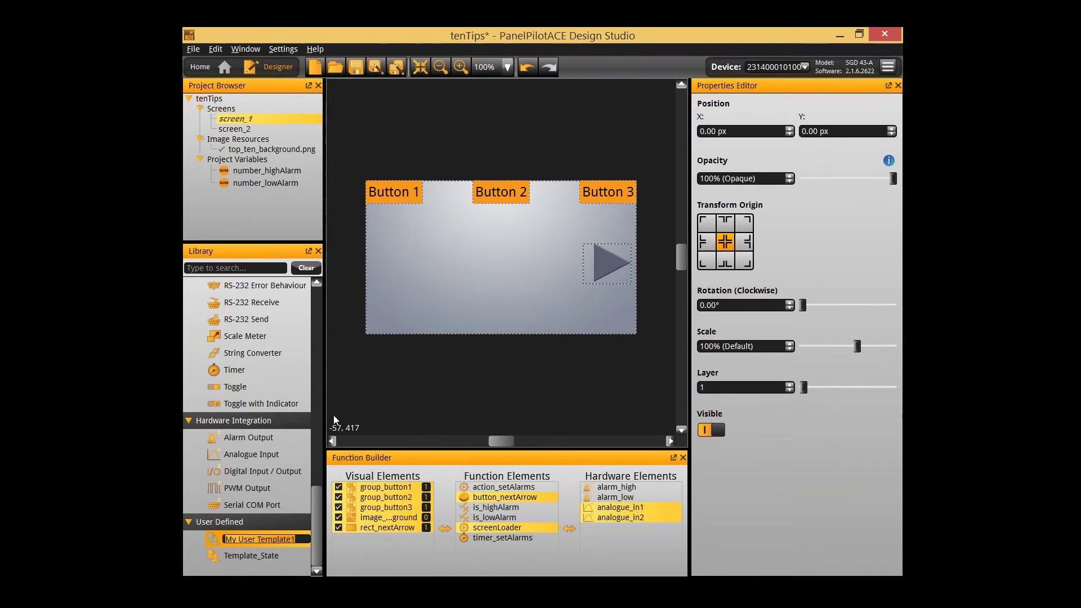
text(Template)
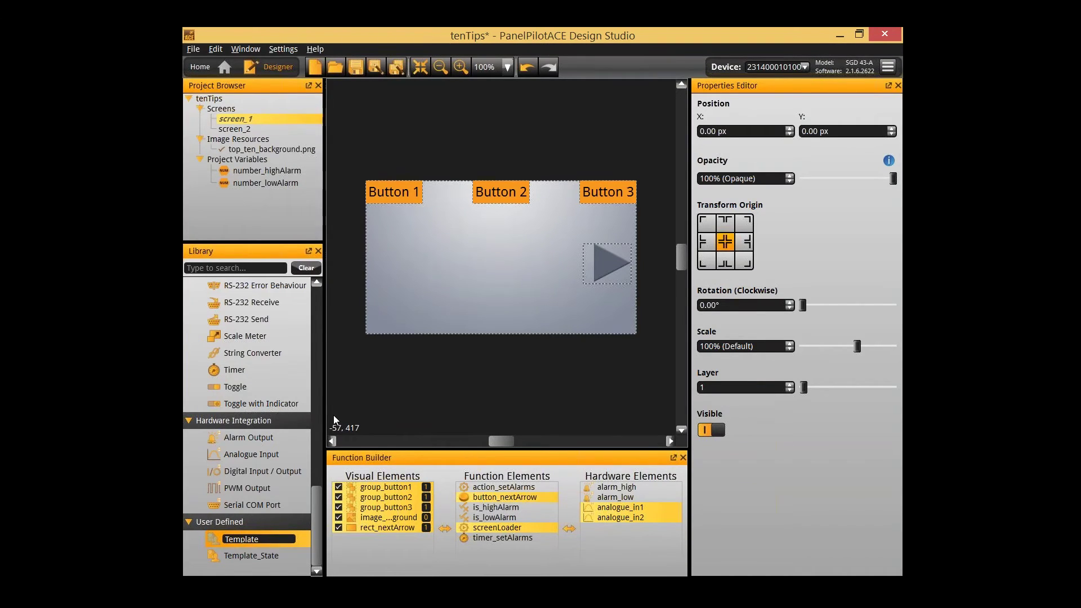
text(_backg)
text(rop)
key(Return)
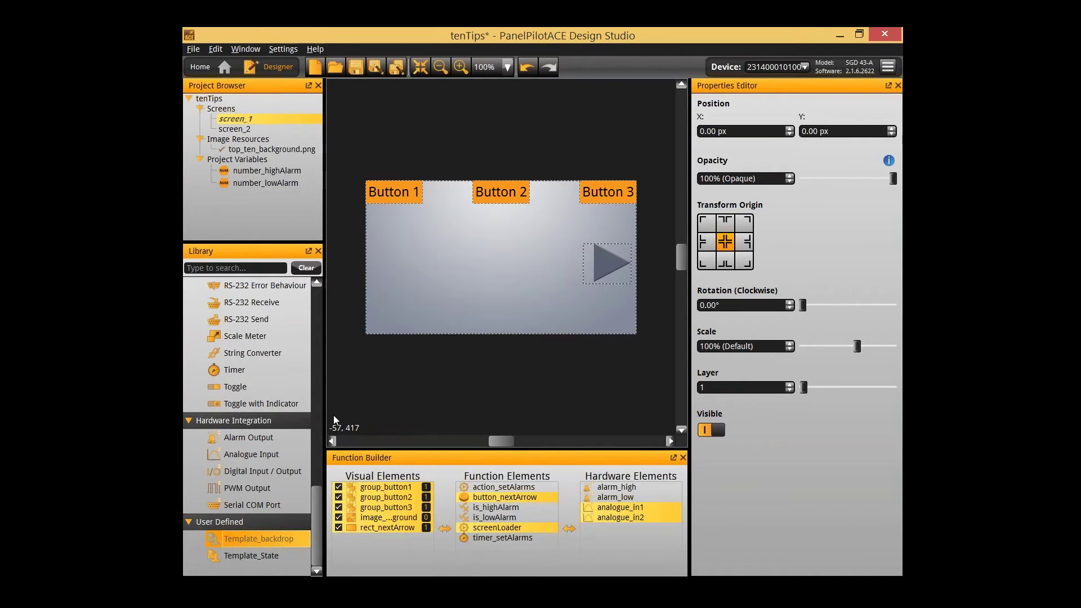
- Delete the orange rectangle from screen_2 and insert the Template_backdrop template there instead
click(282, 128)
drag(387, 186, 518, 276)
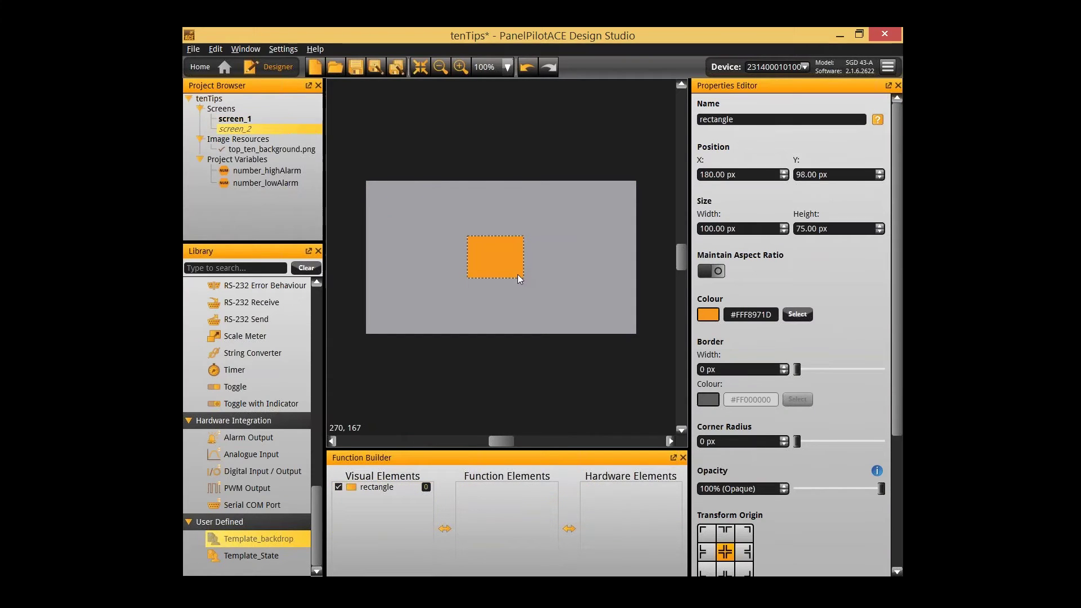
key(Delete)
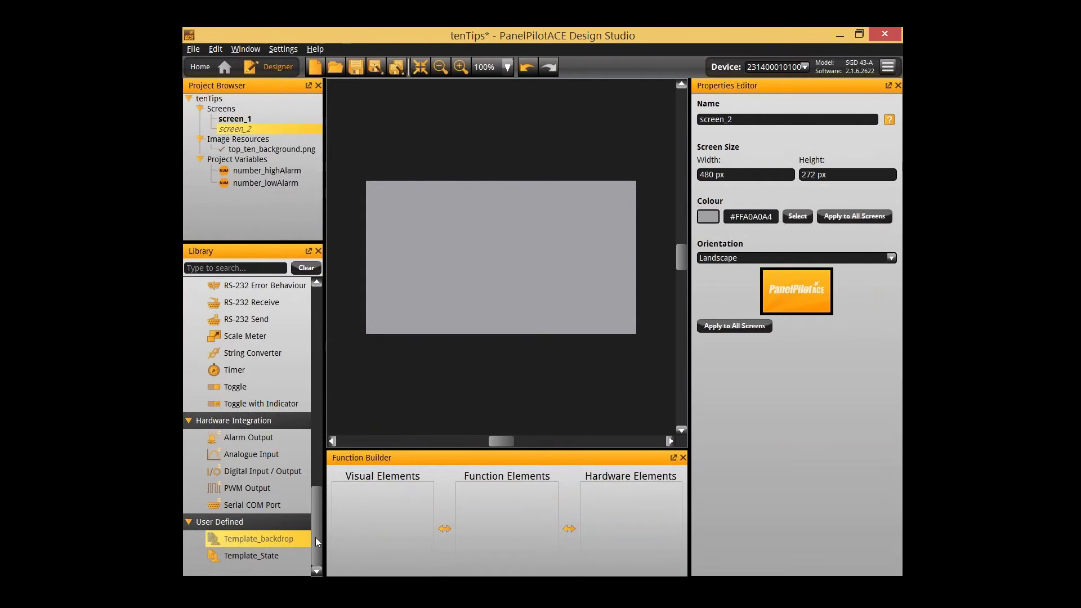
double_click(292, 541)
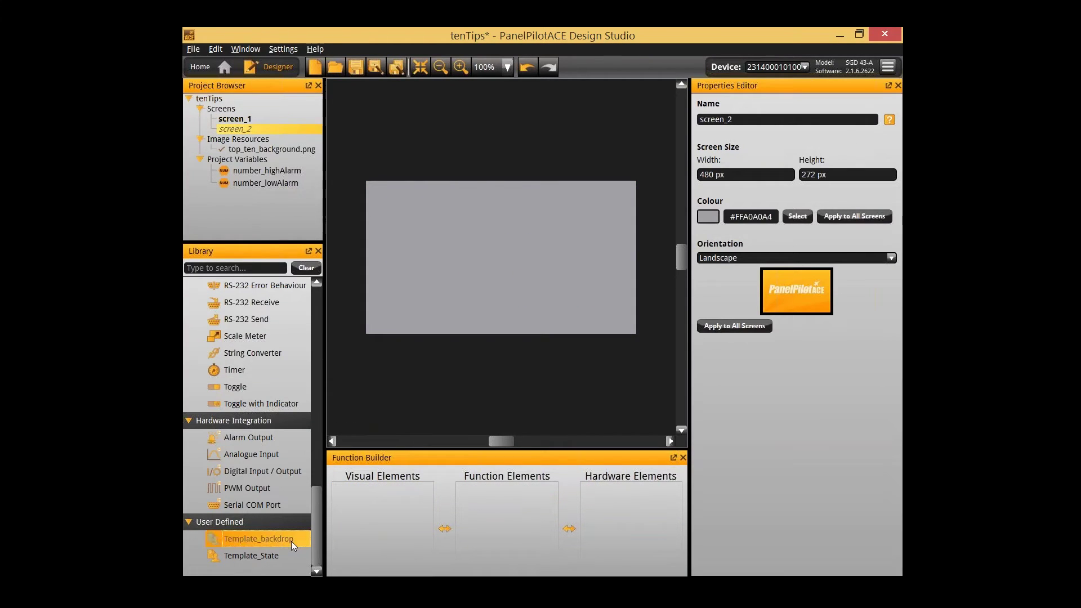
click(565, 387)
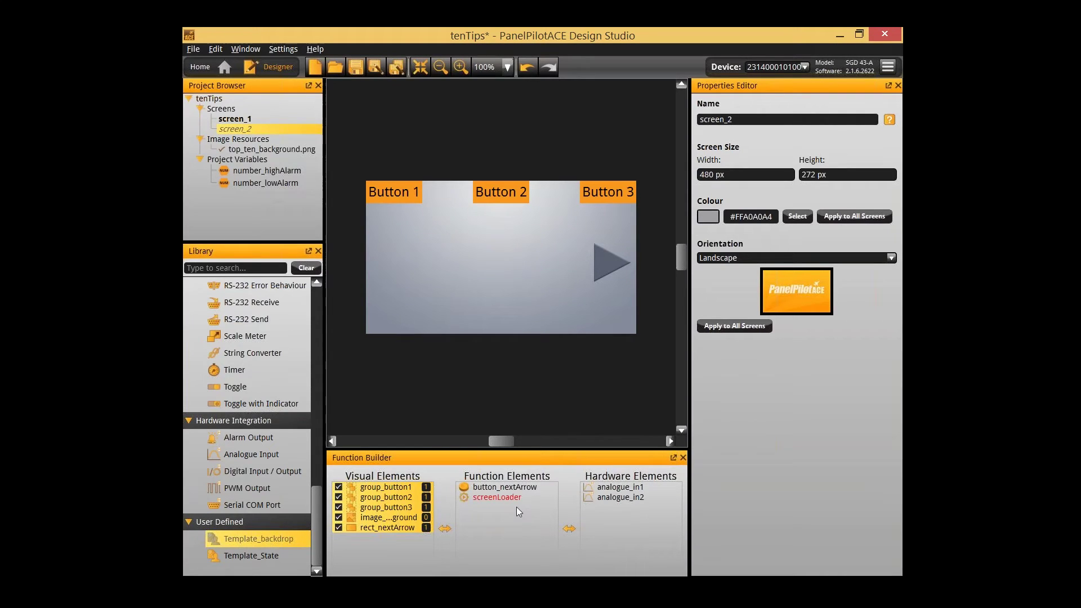
- Set the screenLoader action on screen_2 to load screen_1
click(499, 496)
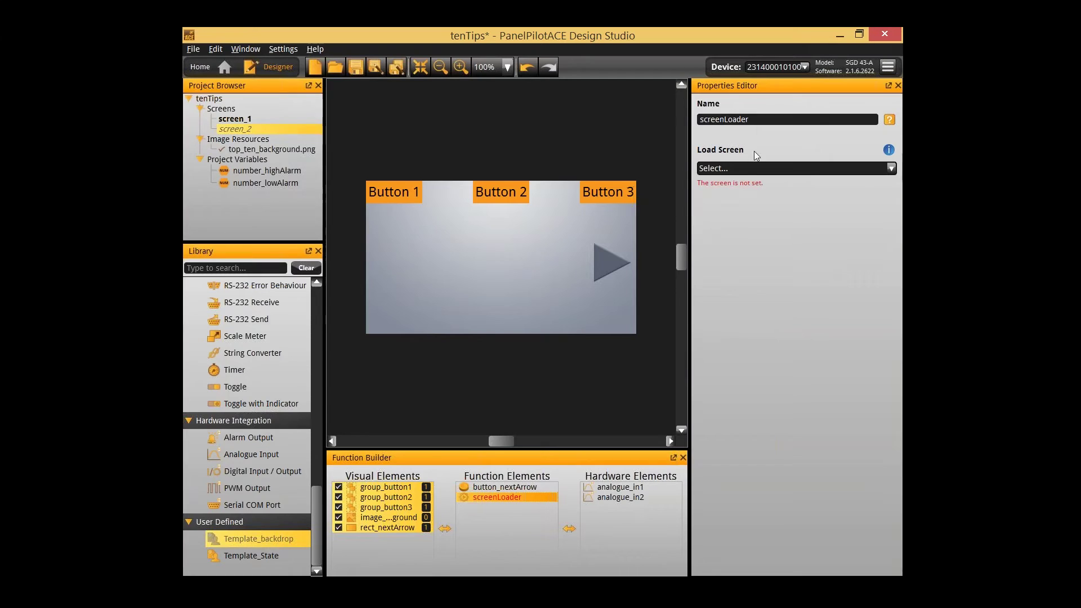
click(752, 168)
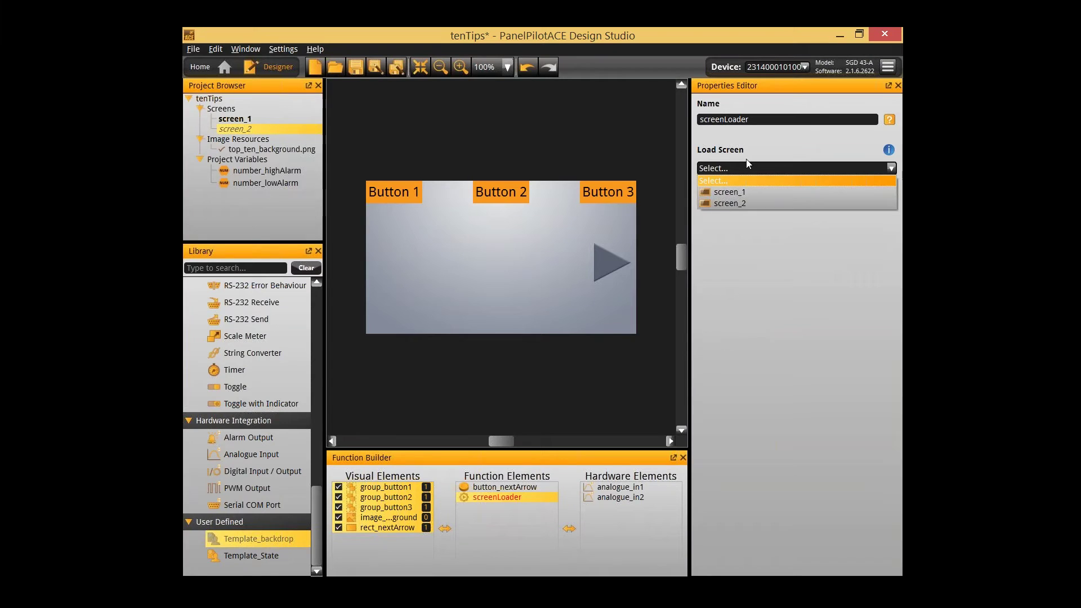
click(742, 192)
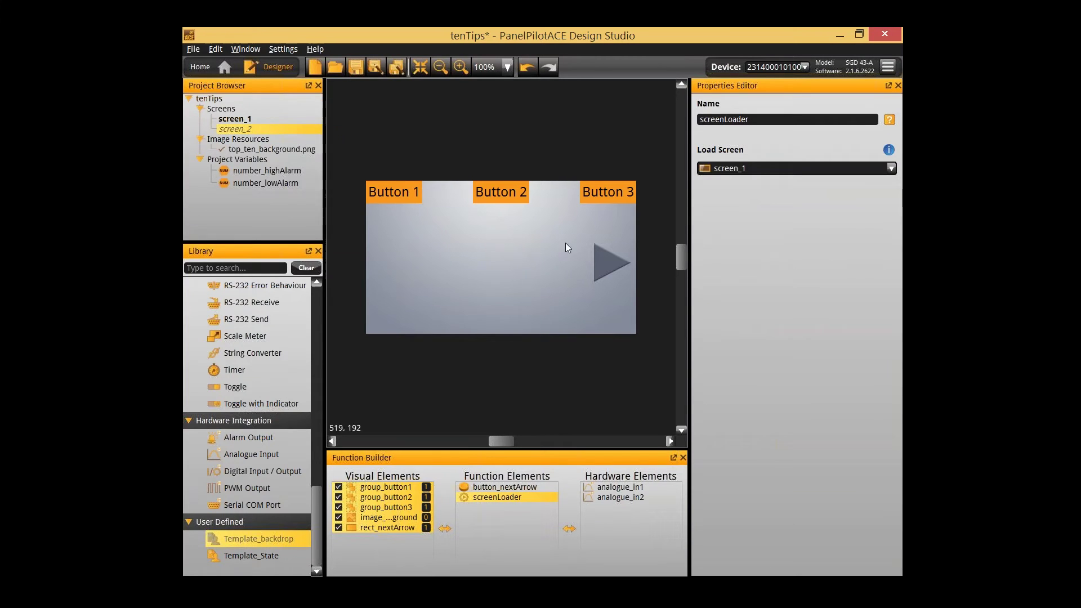
click(518, 134)
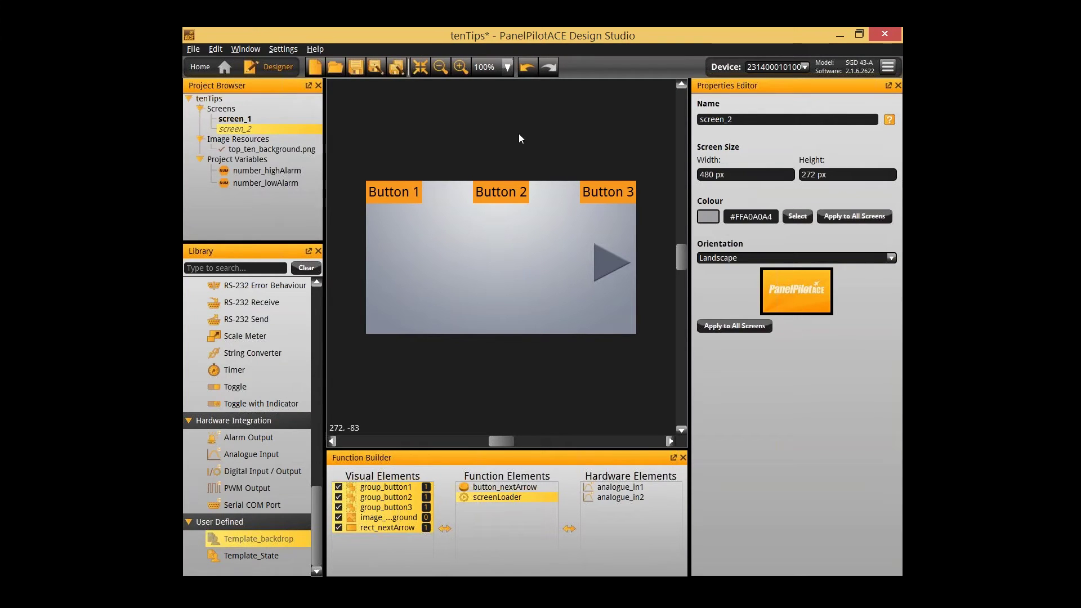
- Run the emulator, check the alarms with analogue input 1 at about 5.89 V and 9.25 V, try the next arrow, and close it
key(F5)
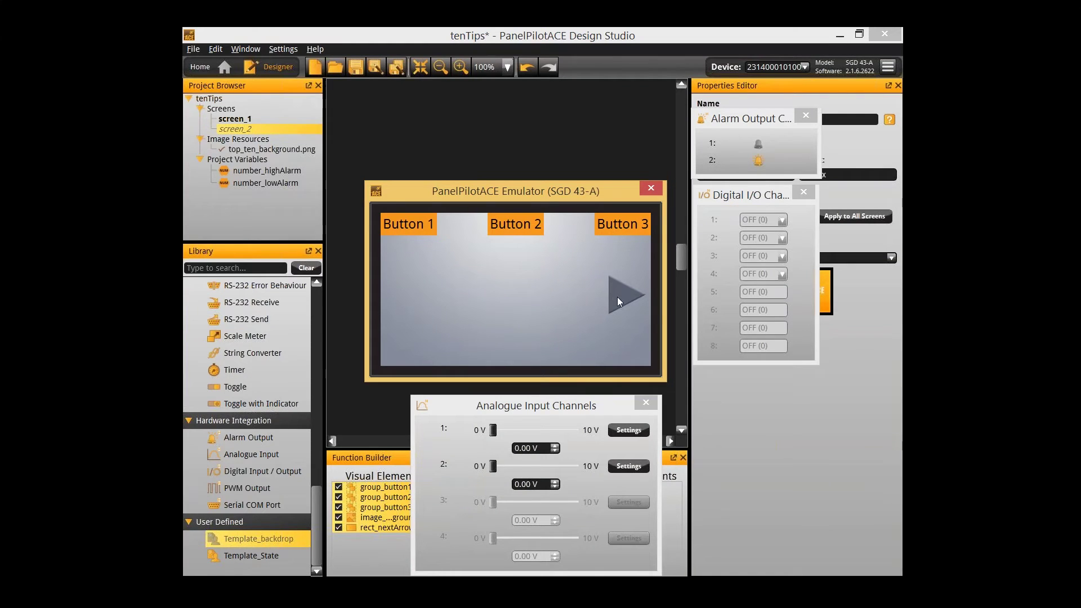
drag(494, 431, 542, 431)
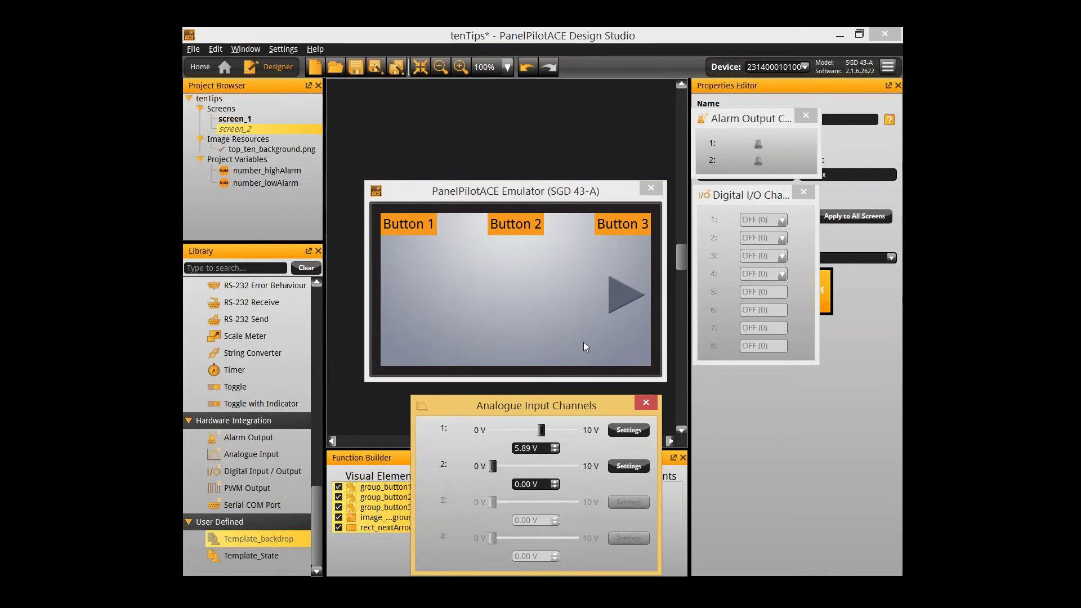
drag(542, 430, 569, 431)
click(618, 292)
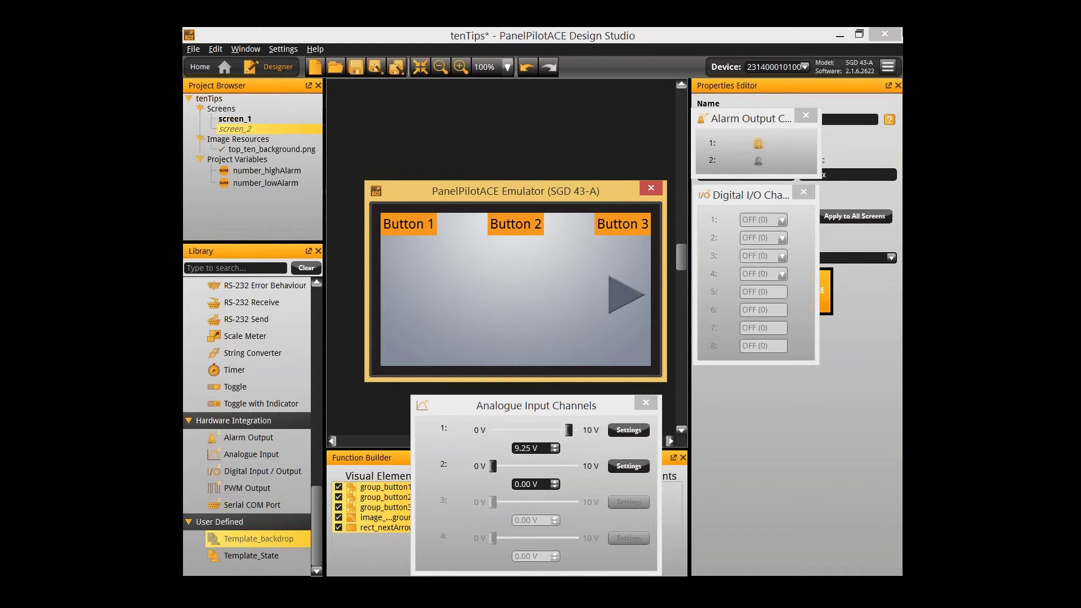
click(644, 195)
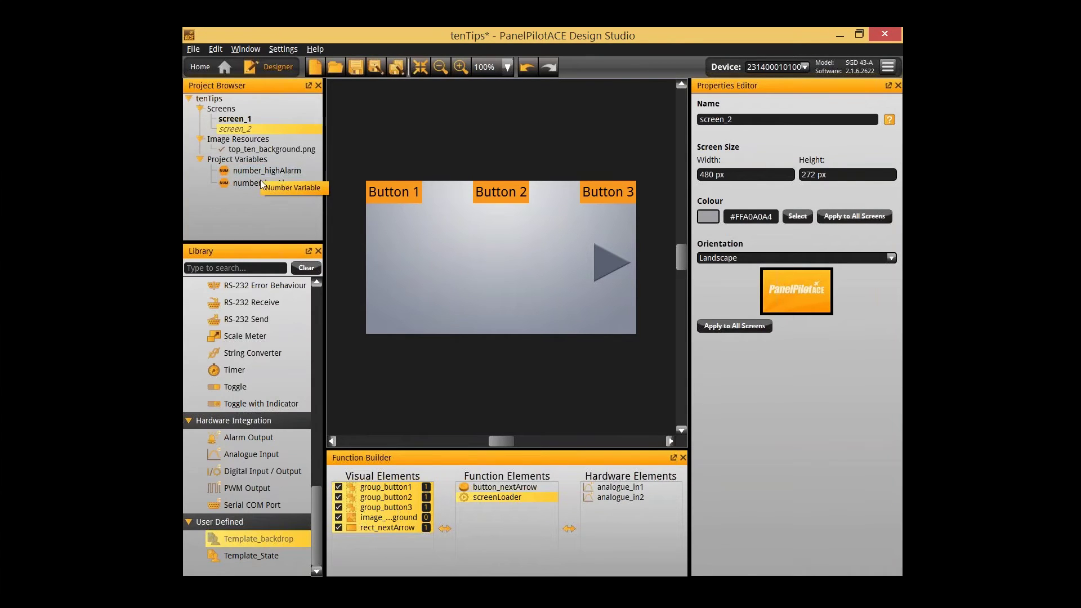
right_click(272, 160)
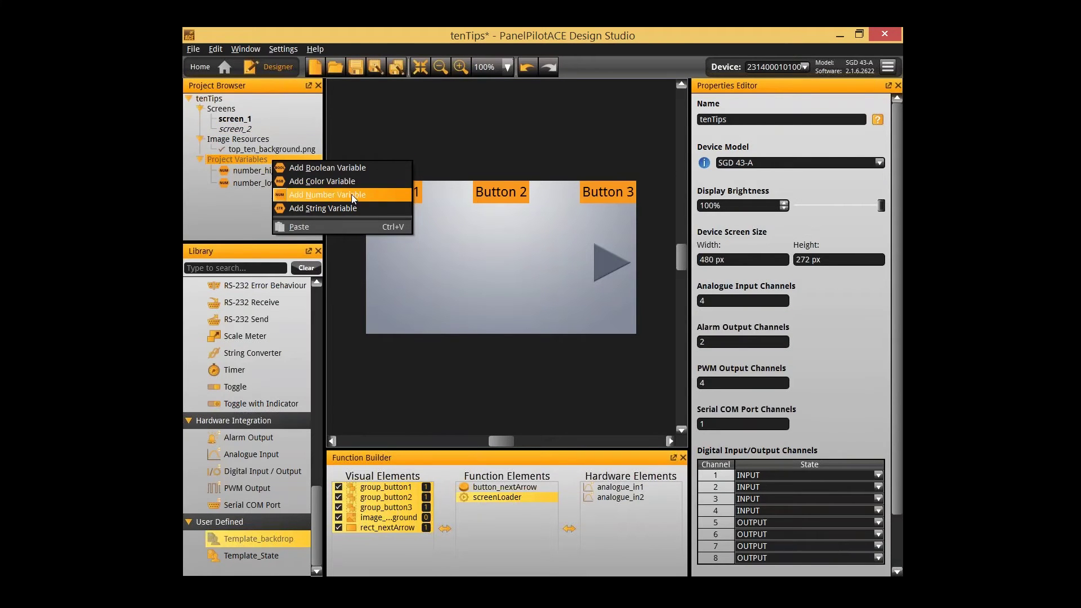
click(209, 158)
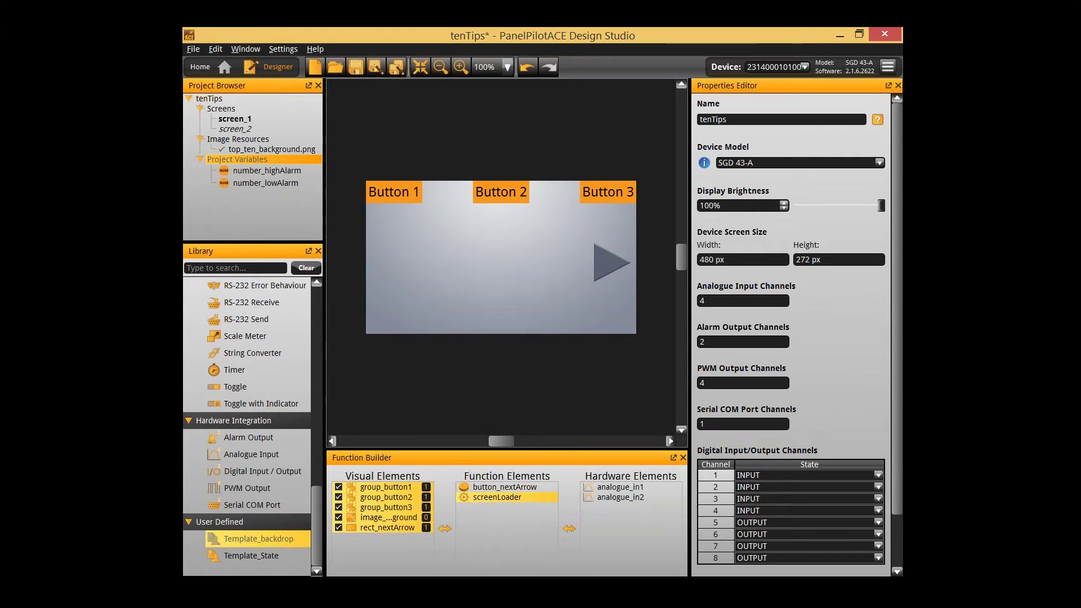
click(385, 381)
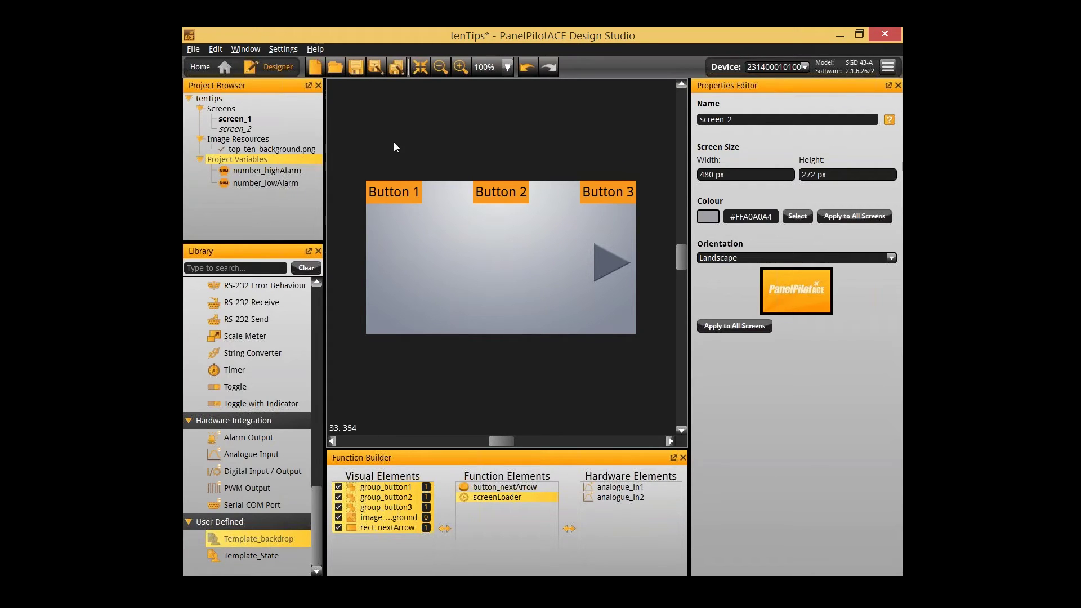
- Add a centre-aligned text box of about 116 by 66 px in the lower-left corner of screen_1
click(253, 119)
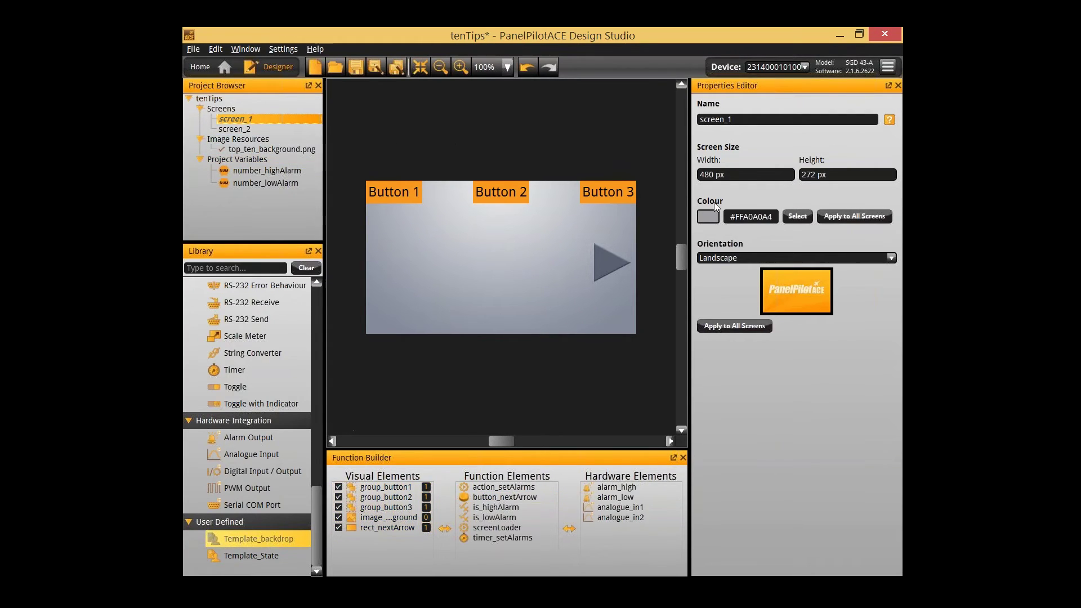
scroll(240, 380, up, 5)
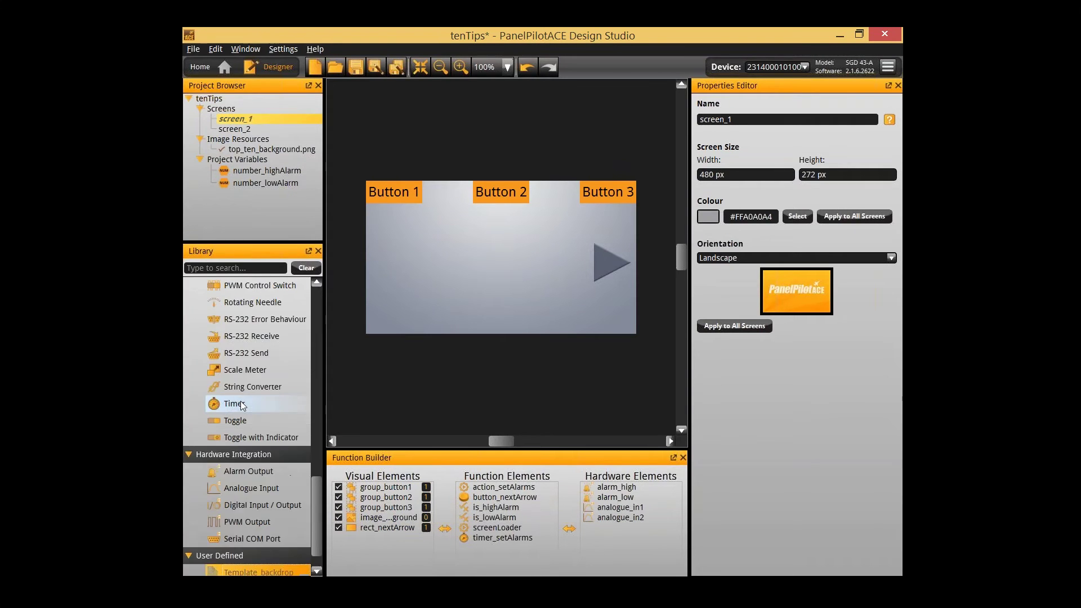
scroll(239, 381, up, 8)
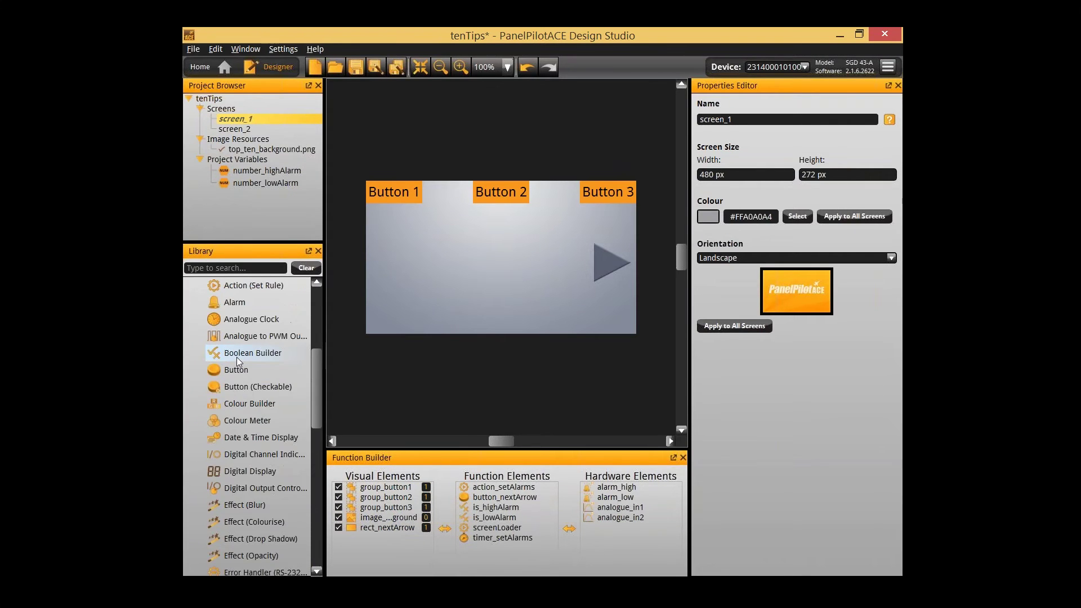
drag(247, 300, 381, 303)
click(410, 317)
click(725, 472)
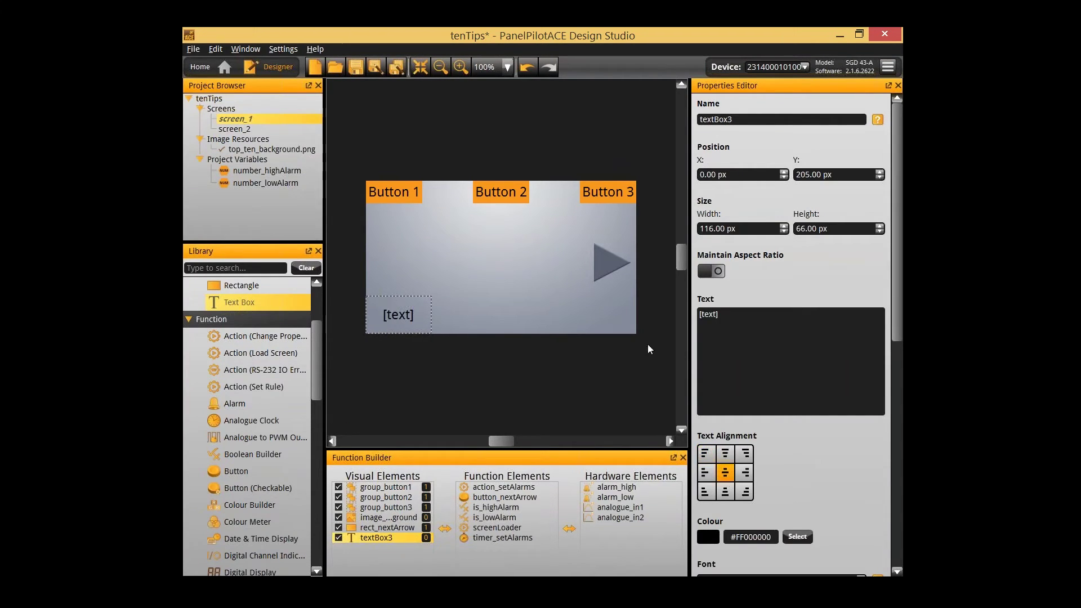
- Set the new text box's text to 0 and rename the element as text_state
triple_click(708, 315)
text(0)
scroll(513, 380, down, 1)
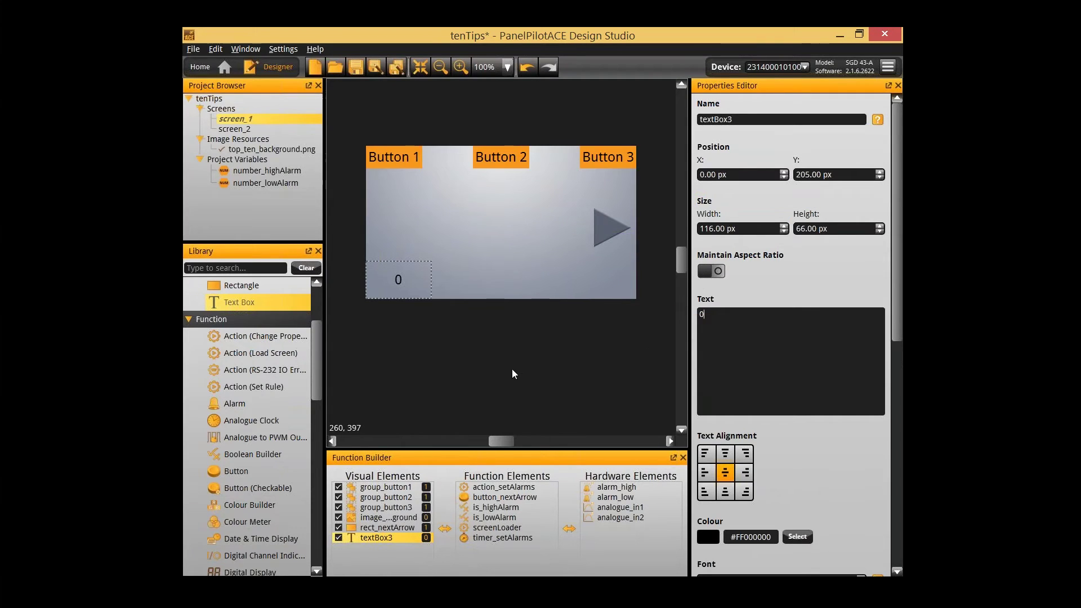
double_click(732, 119)
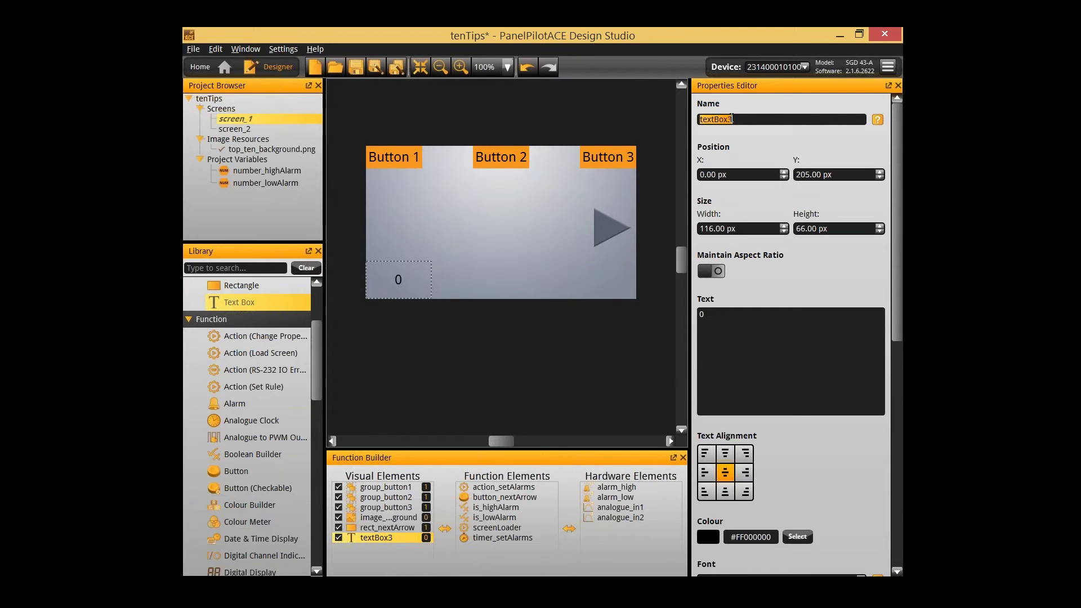
text(text_state)
key(Return)
- Add a number variable named number_state to the project variables
click(247, 171)
right_click(246, 160)
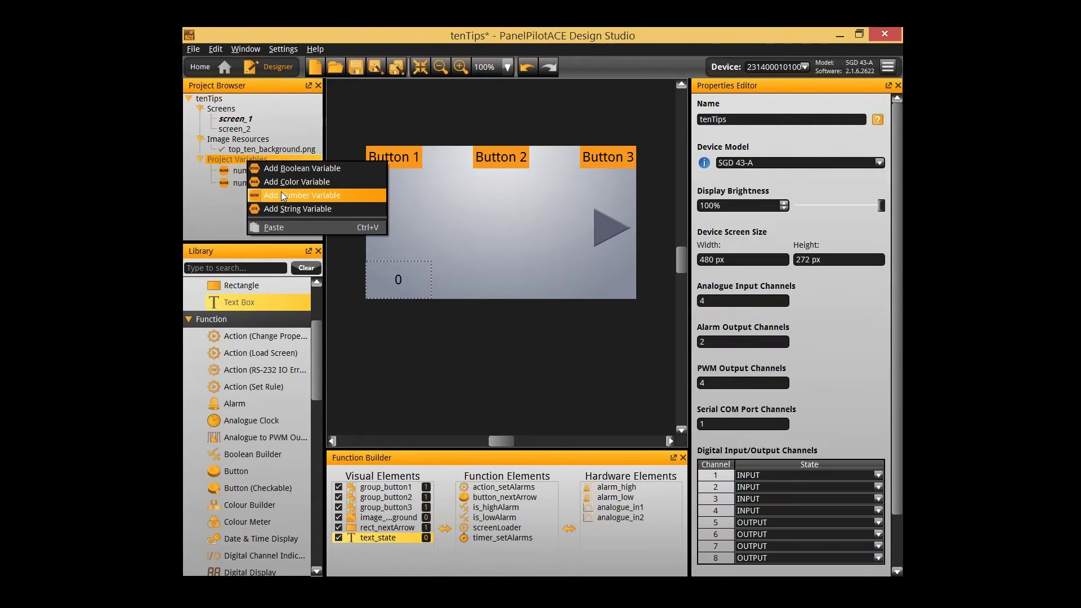
click(282, 191)
click(259, 194)
text(nu)
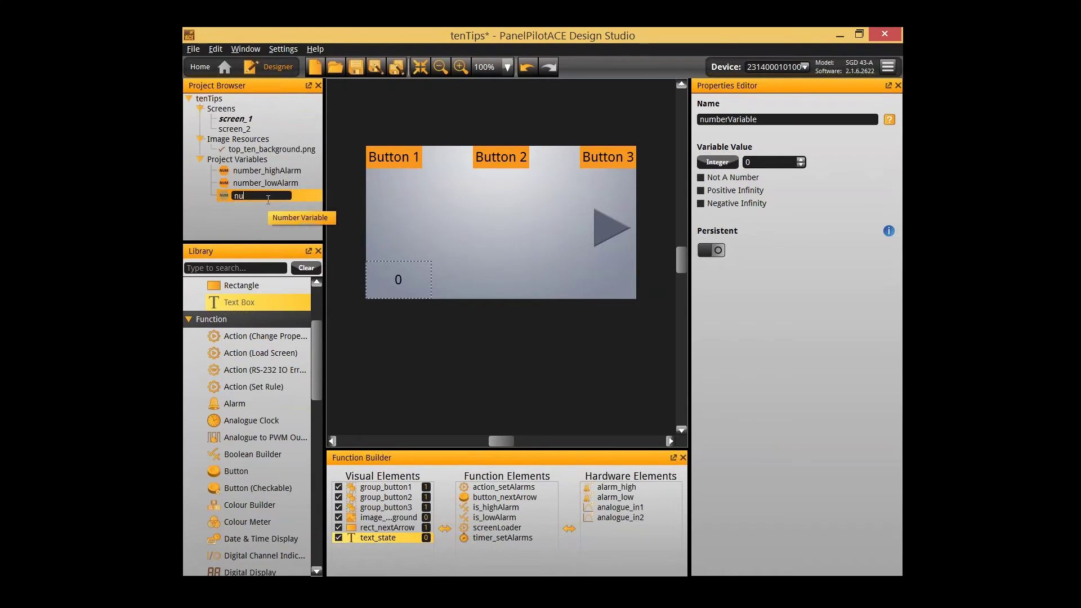
text(mber_state)
key(Return)
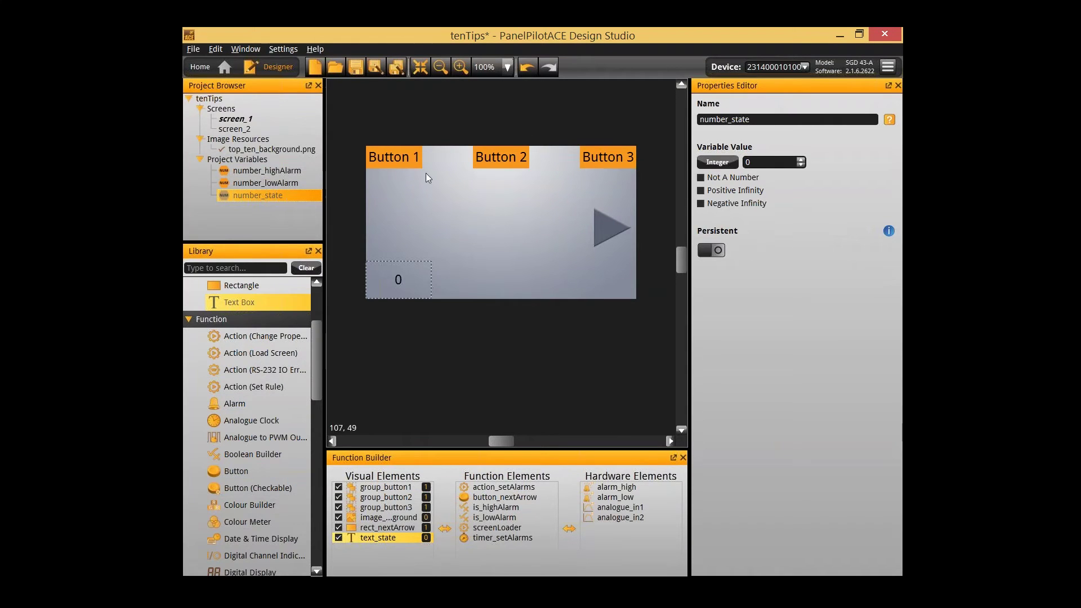
- Add three Button function elements to screen_1 and rename the first one as button_1
double_click(279, 476)
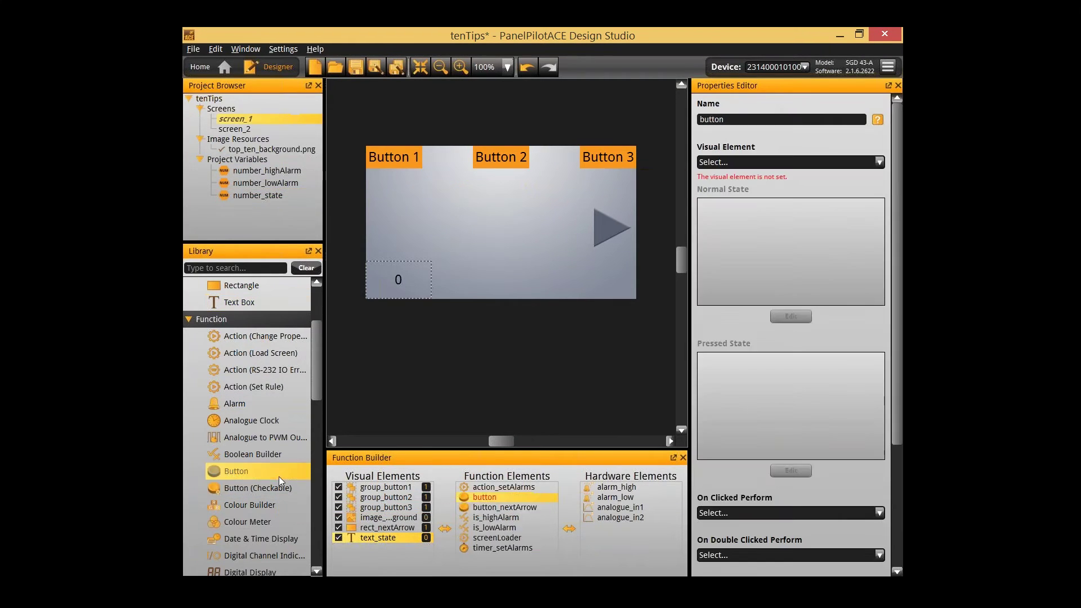
double_click(279, 476)
click(538, 495)
click(539, 496)
text(button)
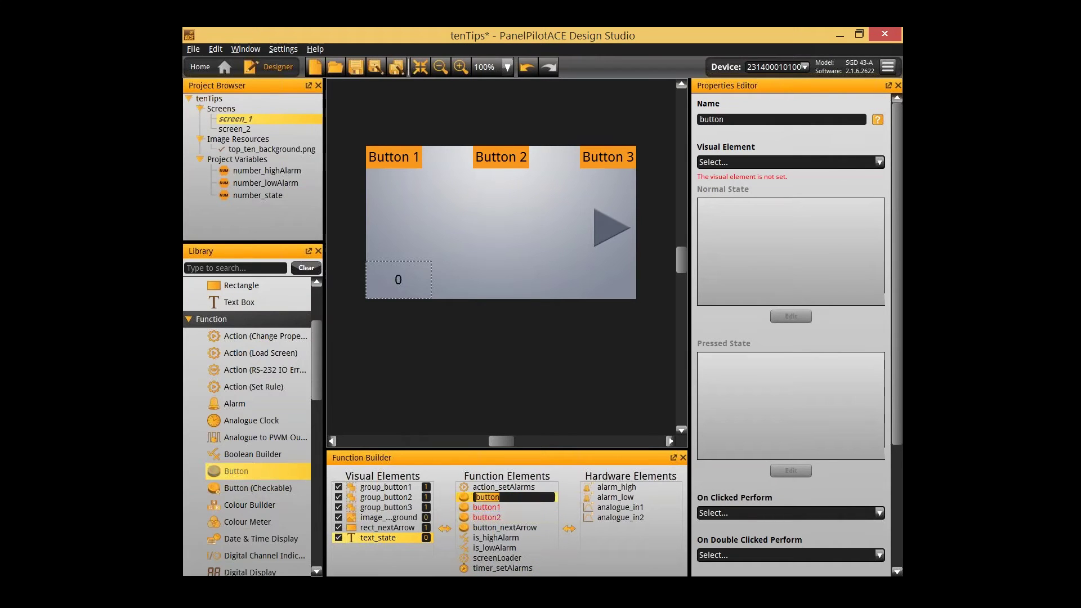
text(_)
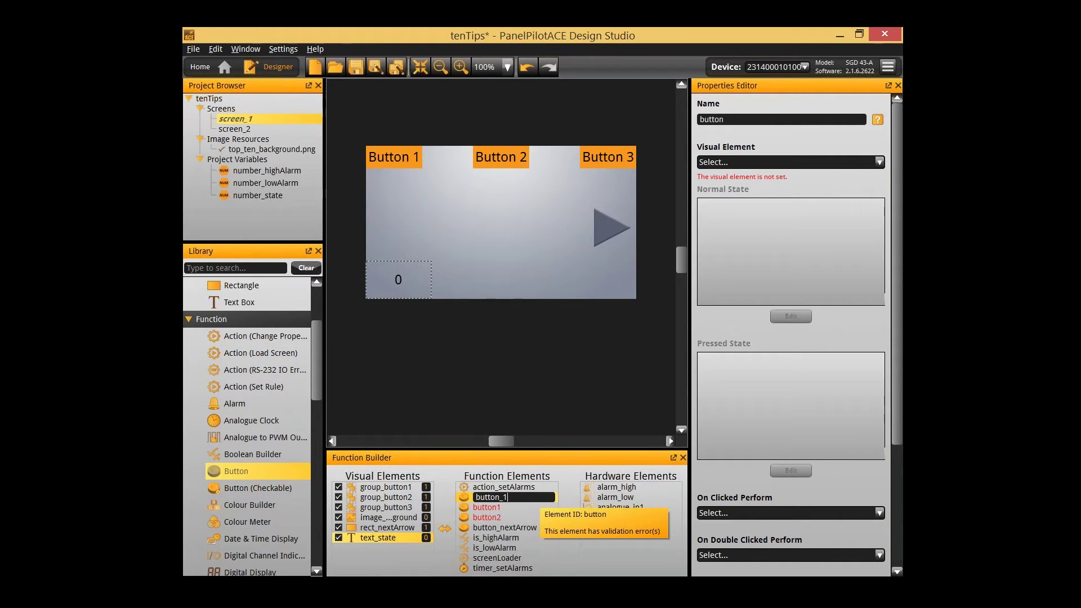
text(1)
key(Return)
- Rename the two remaining new button function elements as button_2 and button_3
key(F2)
text(button_2)
key(Return)
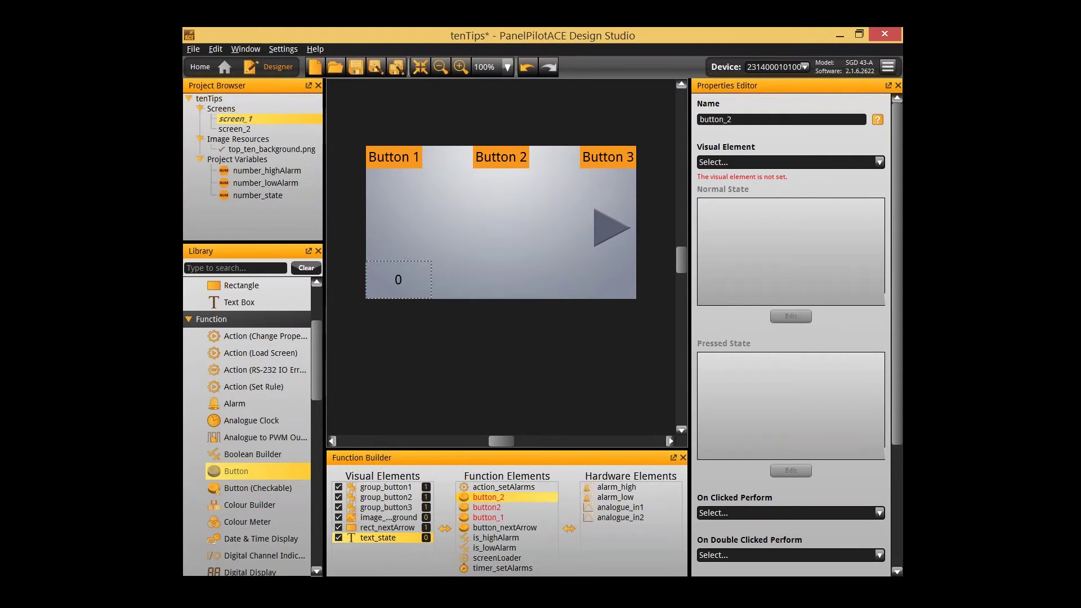
key(F2)
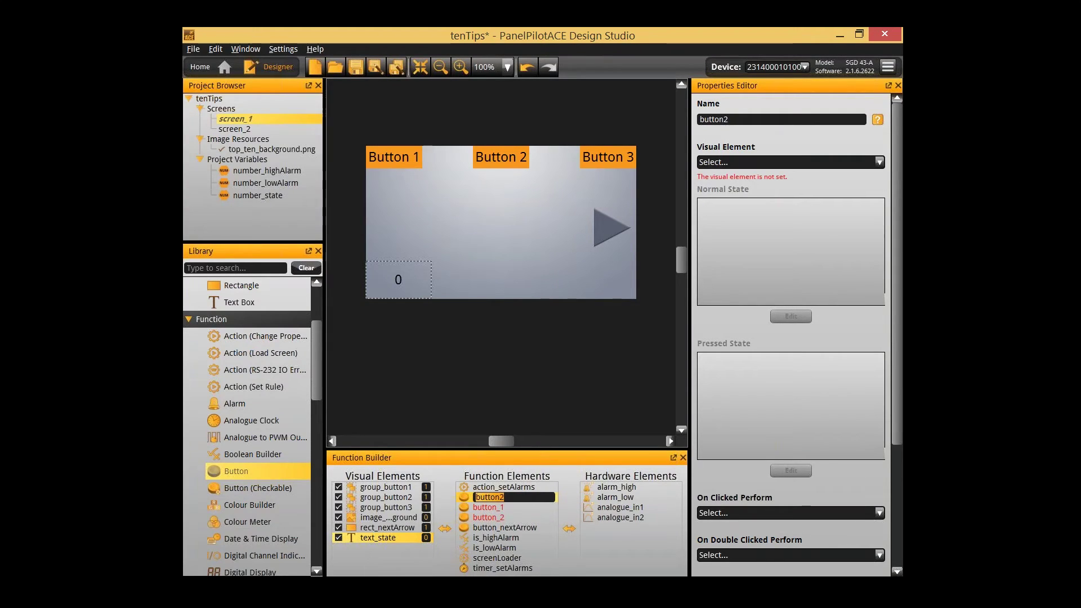
text(button_3)
key(Return)
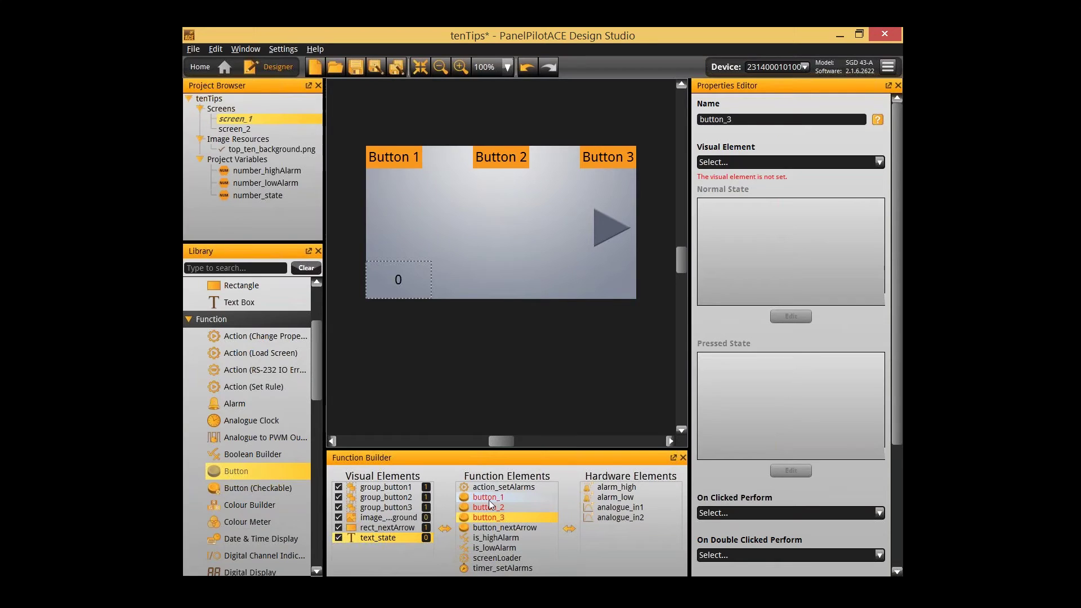
mouse_move(489, 499)
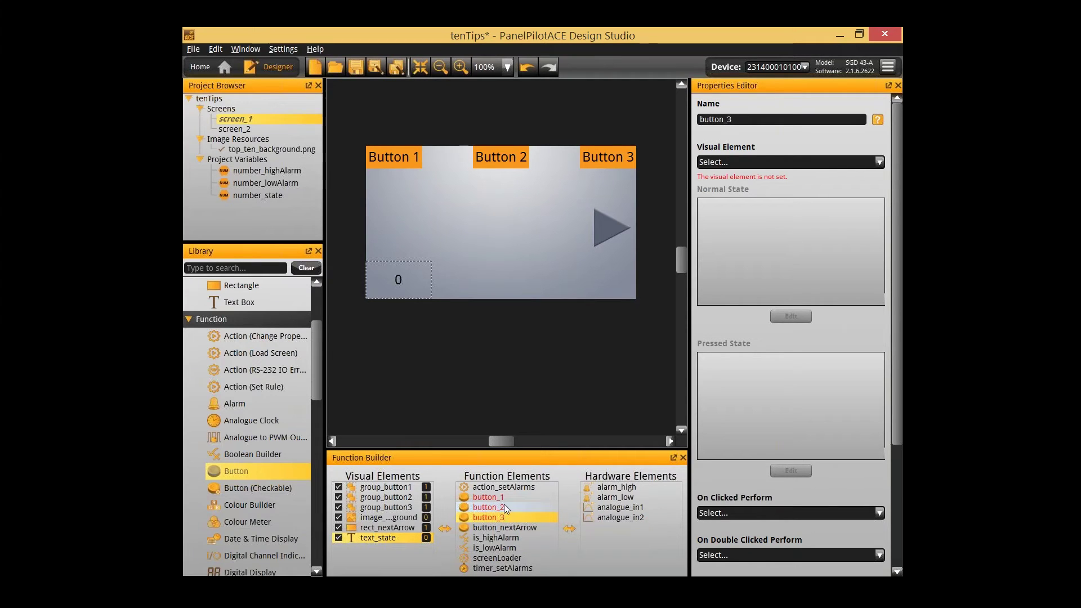
- Assign group_button1 as the visual element of the button_1 function element
click(502, 498)
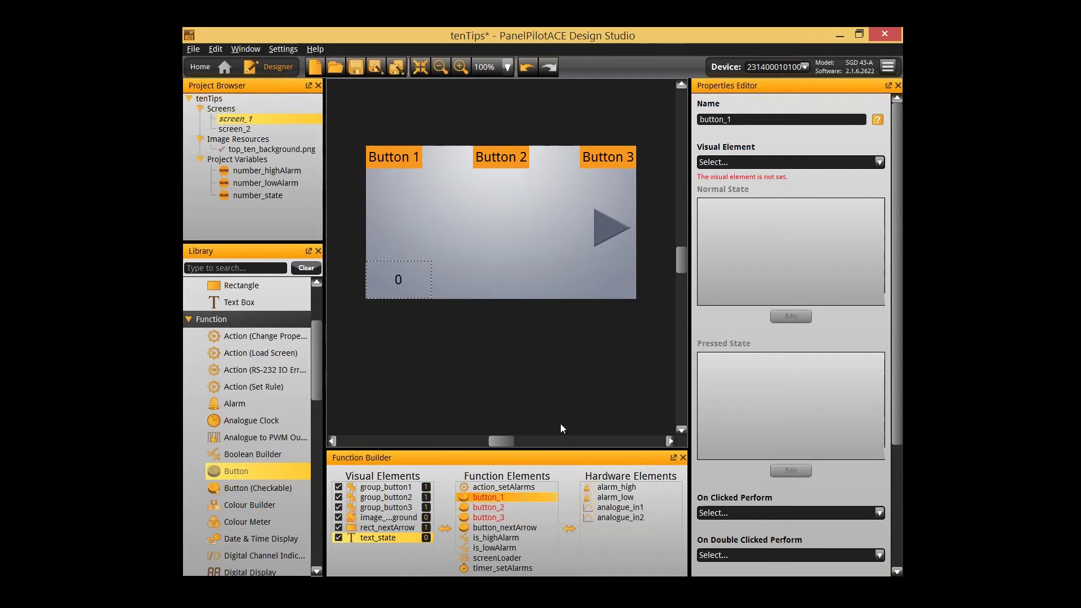
click(738, 161)
click(738, 181)
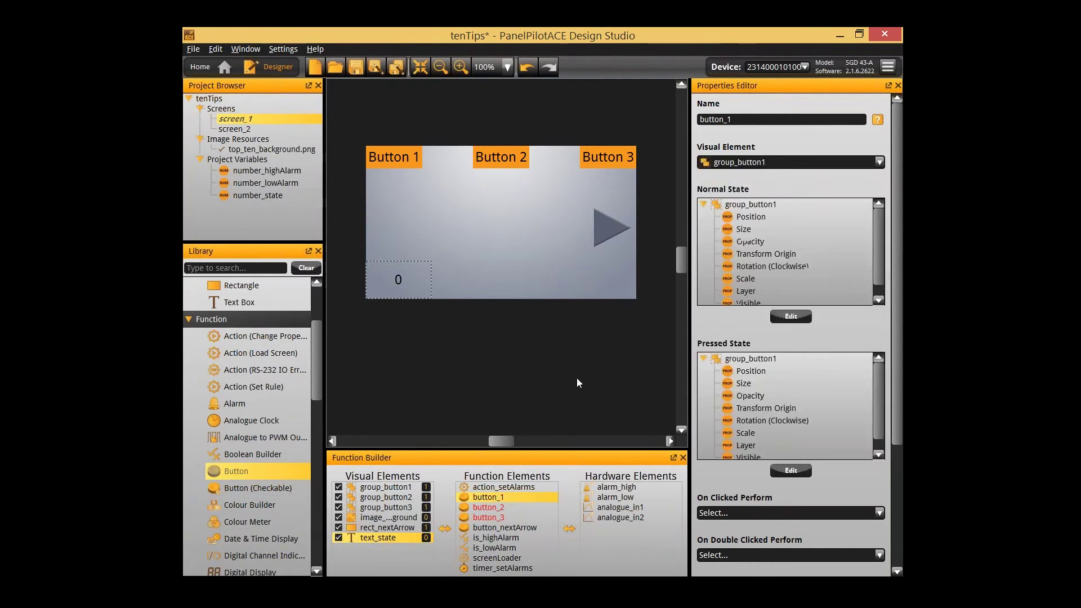
- Assign group_button2 as the visual element of the button_2 function element
click(520, 515)
click(519, 507)
click(747, 163)
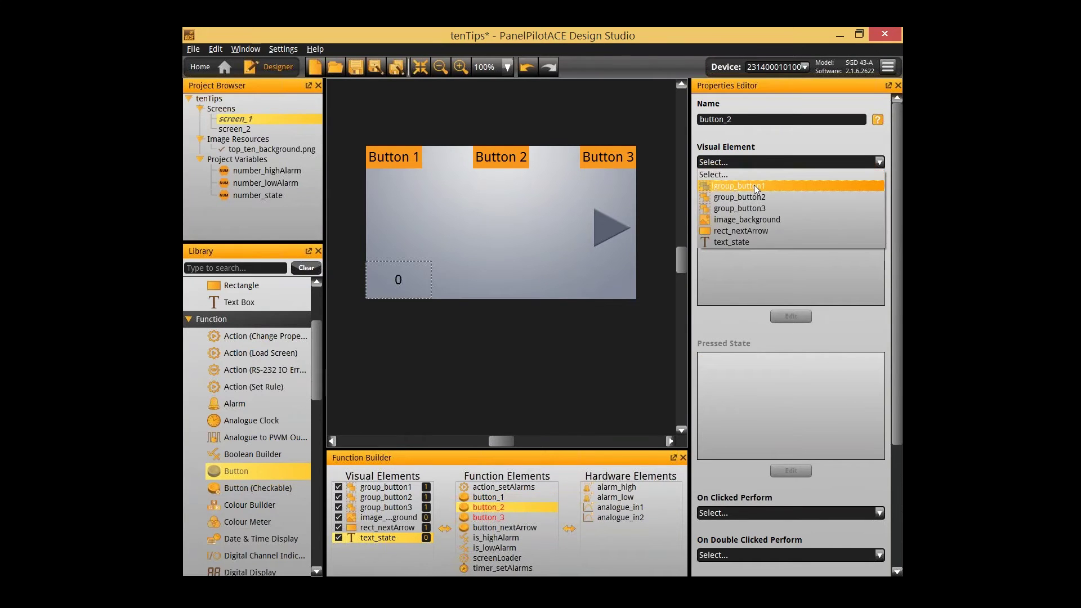
click(754, 185)
click(754, 163)
click(755, 197)
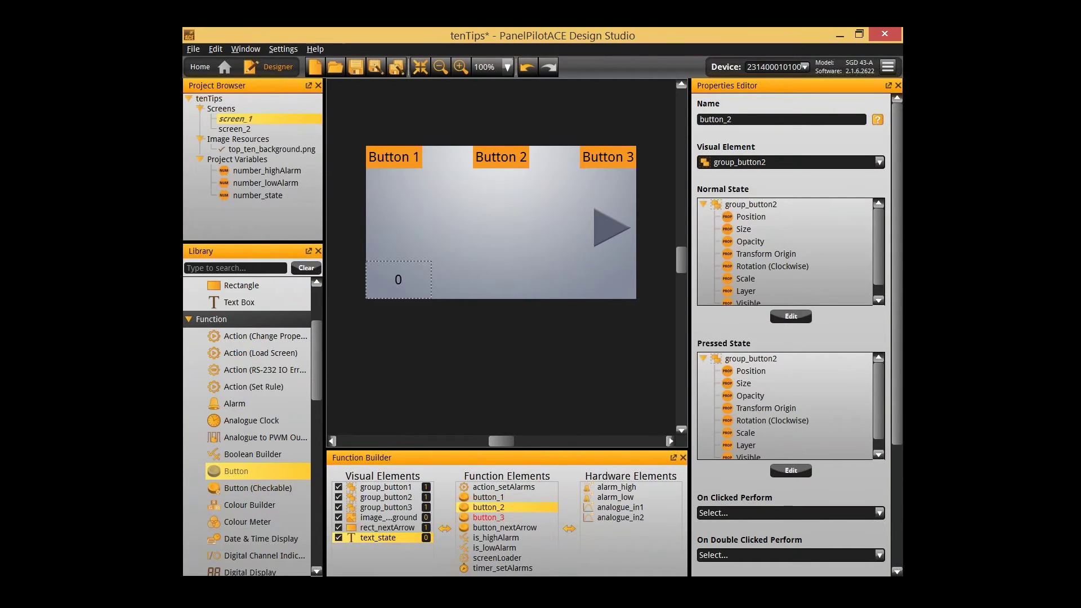
- Assign group_button3 as the visual element of the button_3 function element
click(495, 516)
click(741, 162)
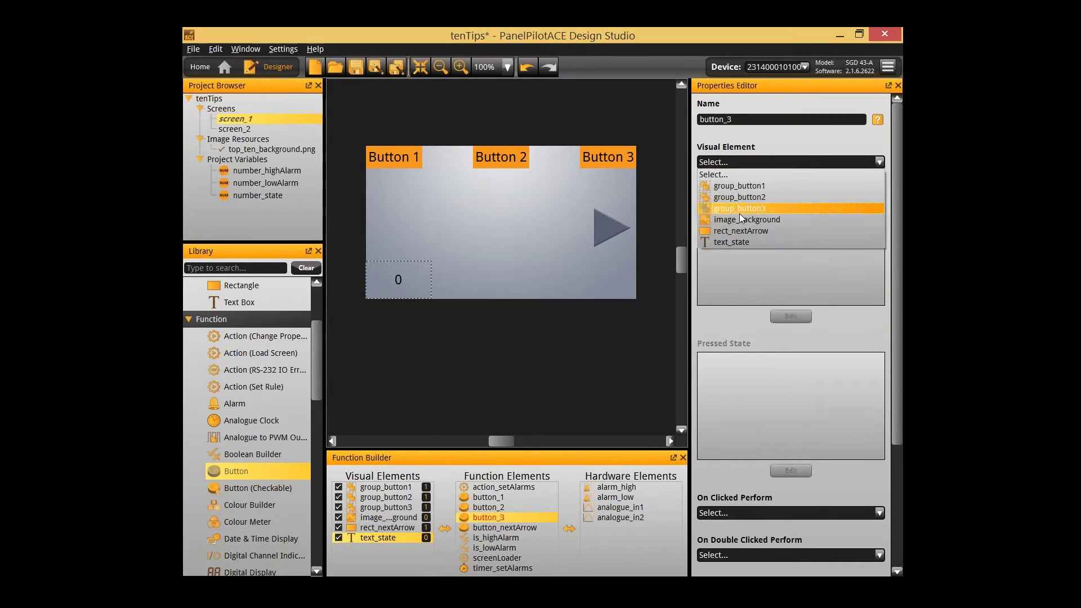
click(739, 211)
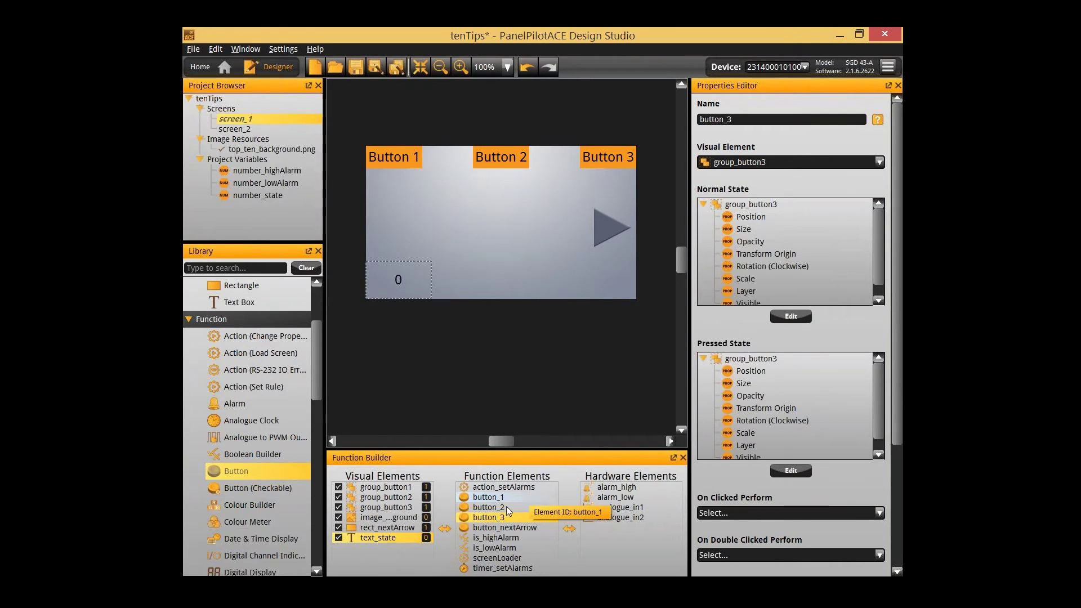
- Add three Action (Set Rule) function elements to screen_1 and rename the first one as action_setState1
scroll(235, 488, up, 2)
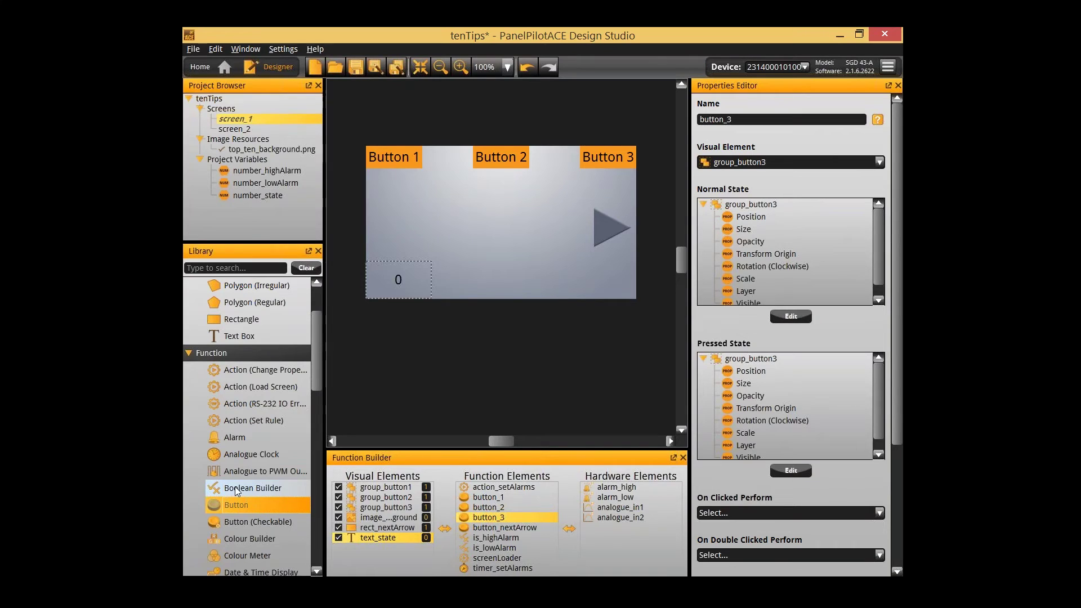
double_click(250, 423)
drag(250, 423, 497, 532)
double_click(497, 529)
text(sv)
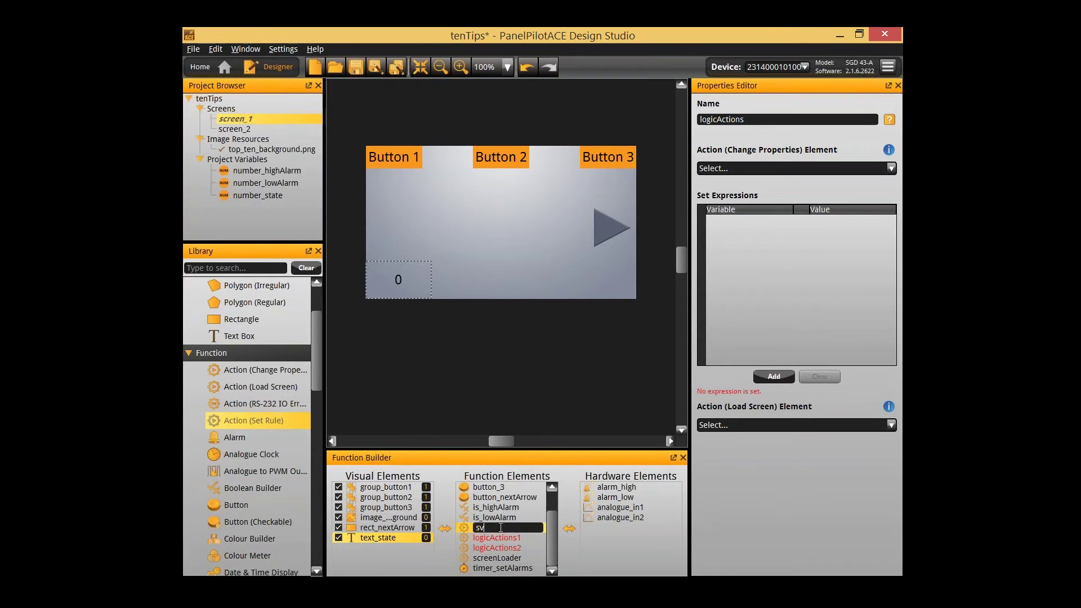
text(tion_setState1)
key(Return)
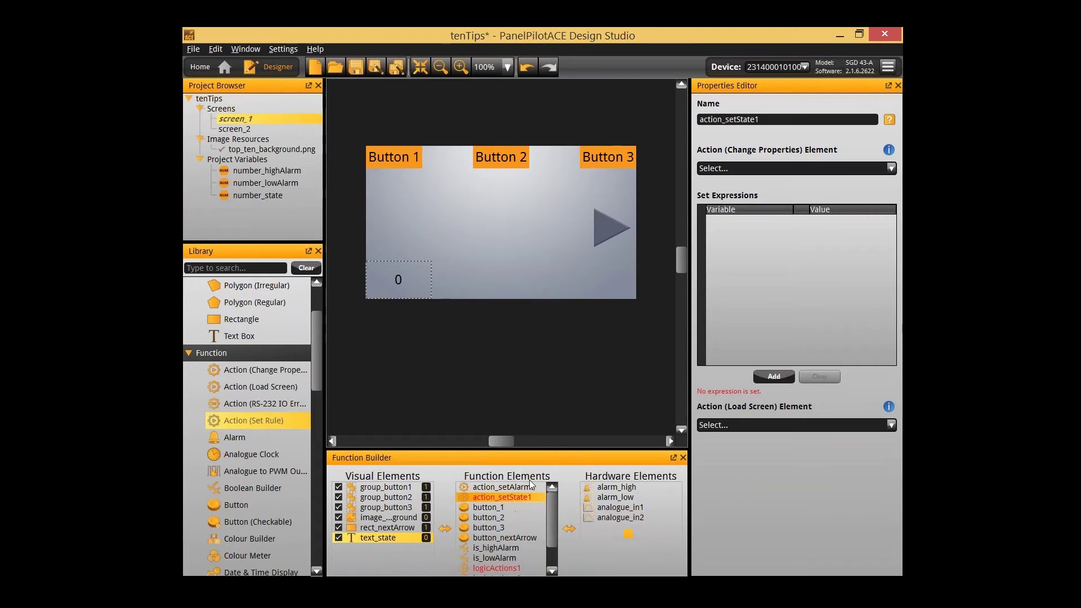
- Add two set expressions to action_setState1 and make the first one set the project variable number_state to the number 1
double_click(784, 287)
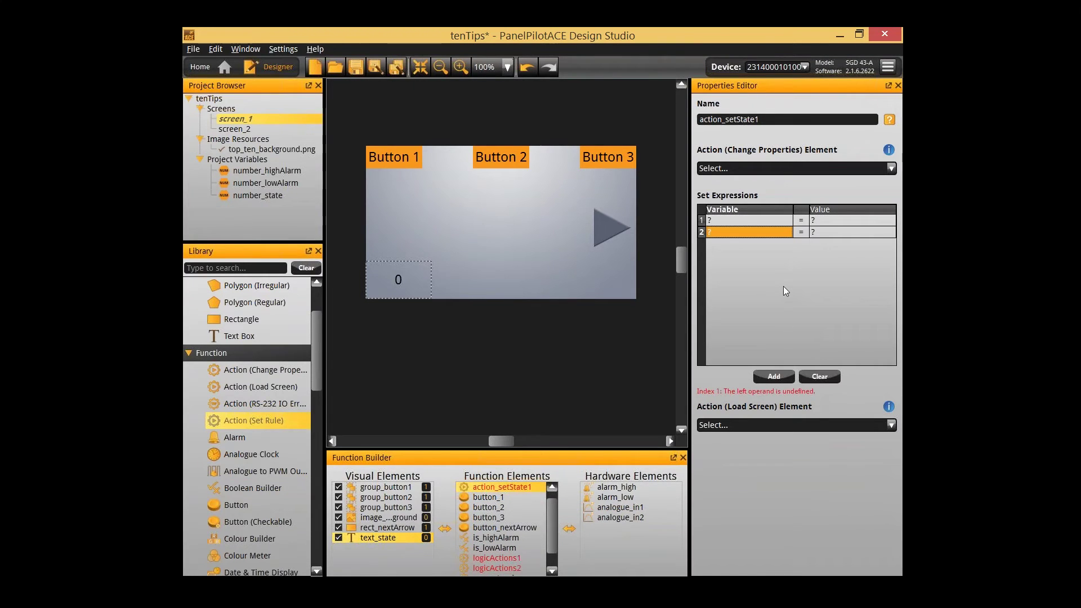
double_click(748, 220)
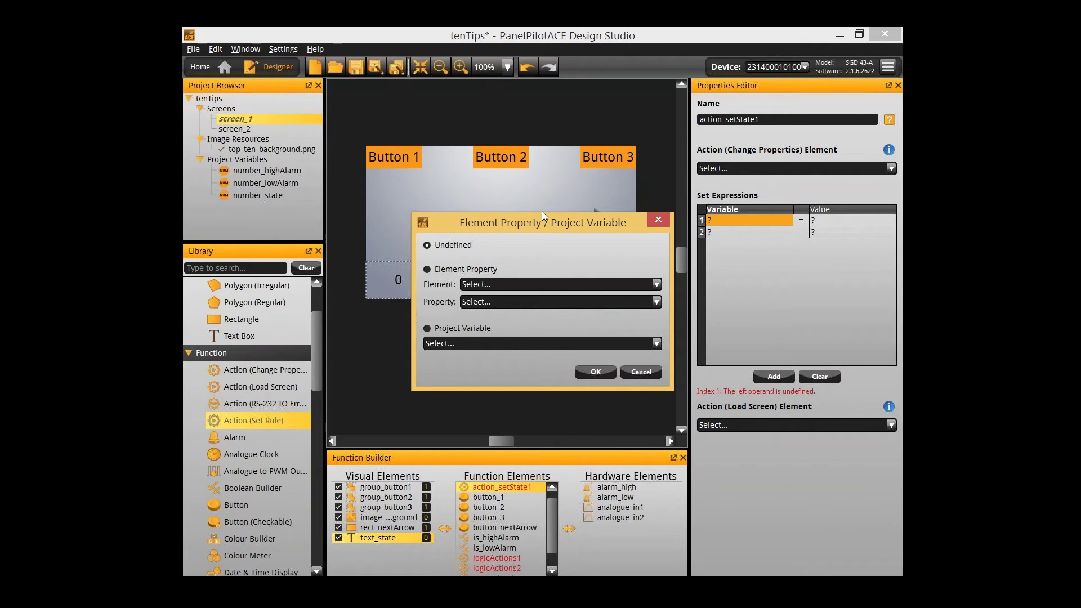
click(531, 285)
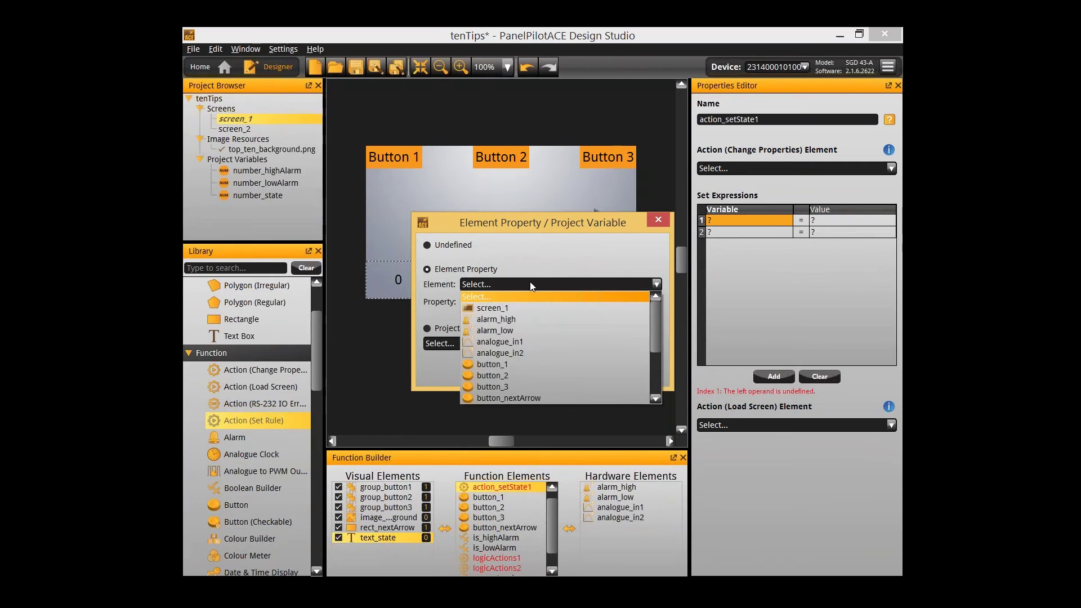
scroll(513, 332, down, 3)
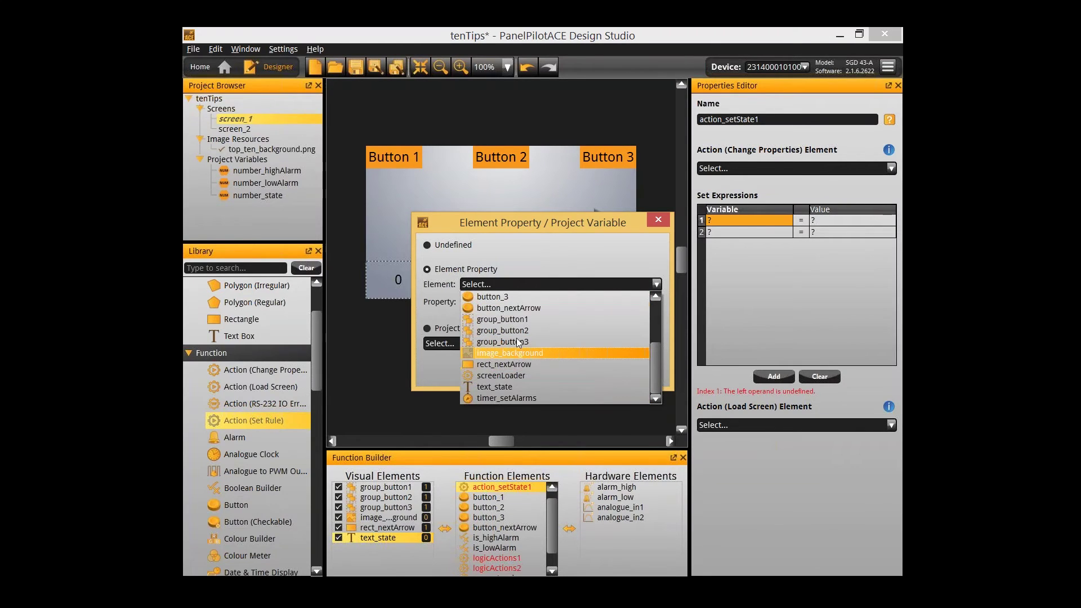
click(449, 346)
click(449, 346)
click(558, 390)
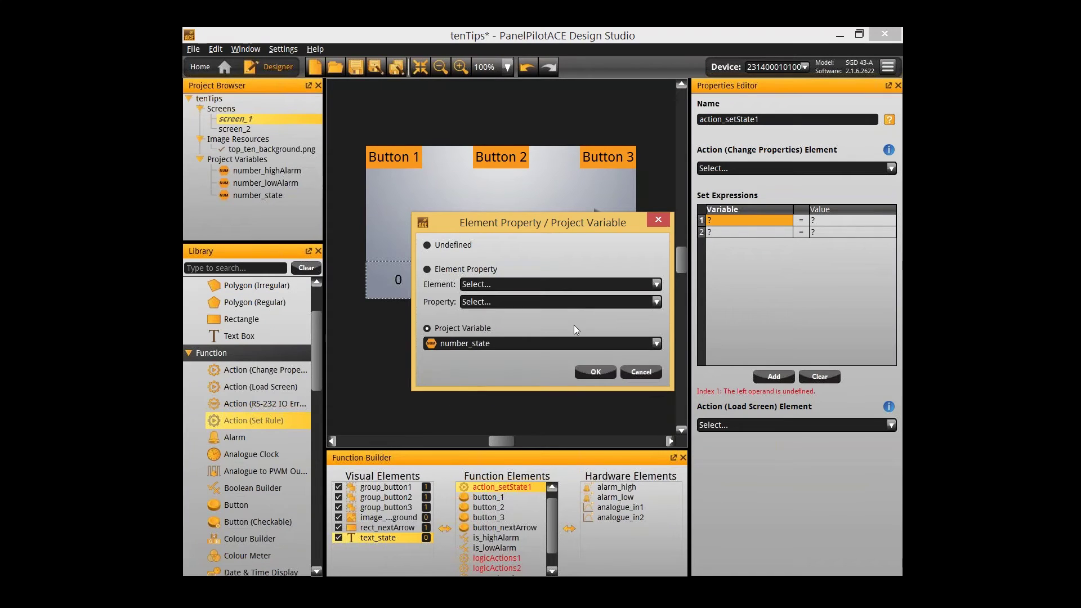
click(596, 371)
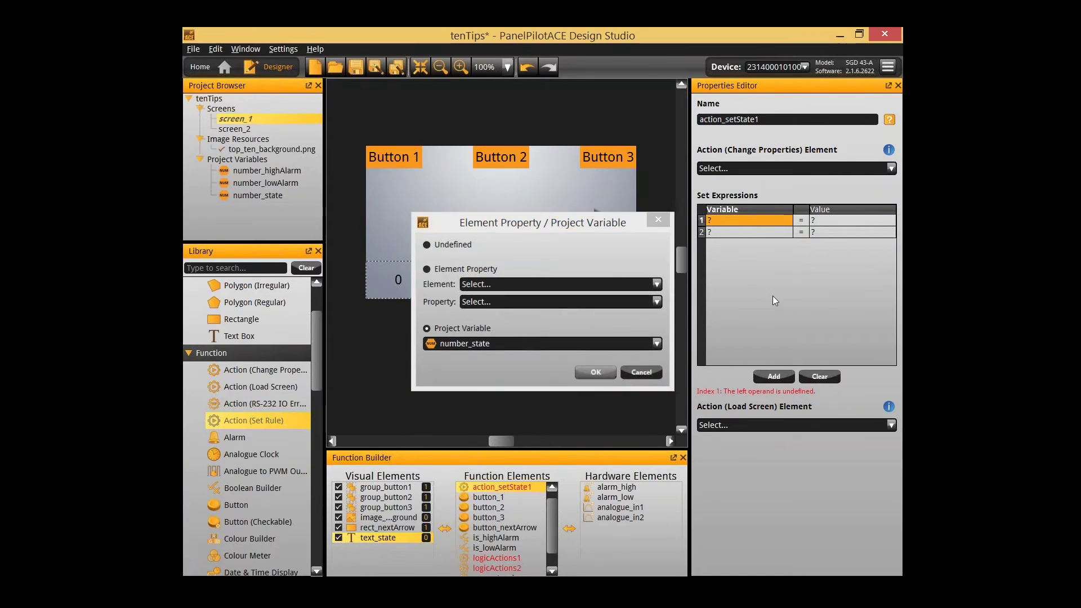
double_click(823, 221)
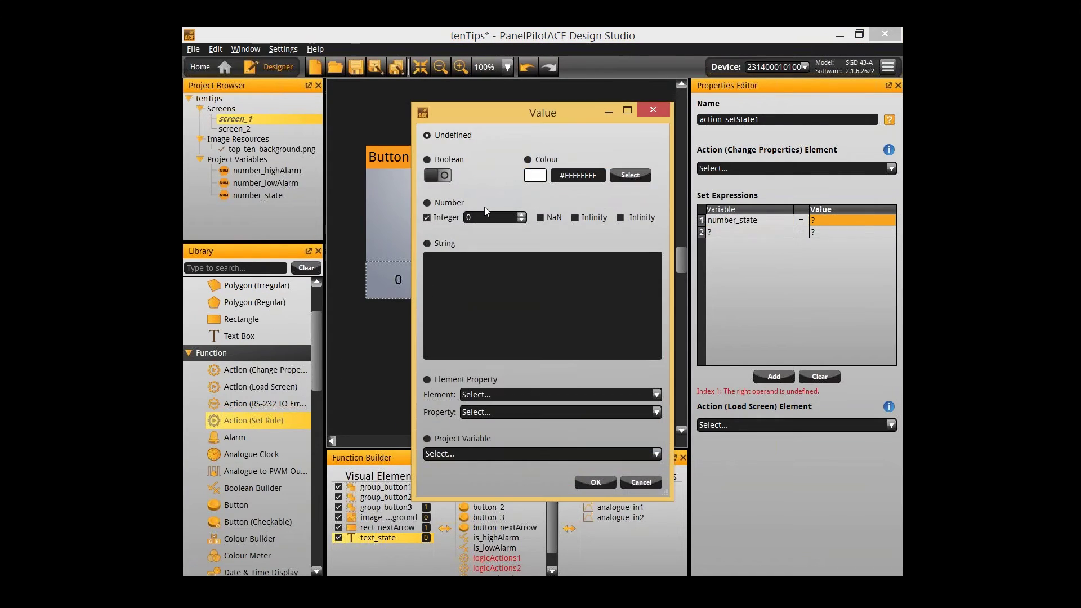
click(486, 217)
text(1)
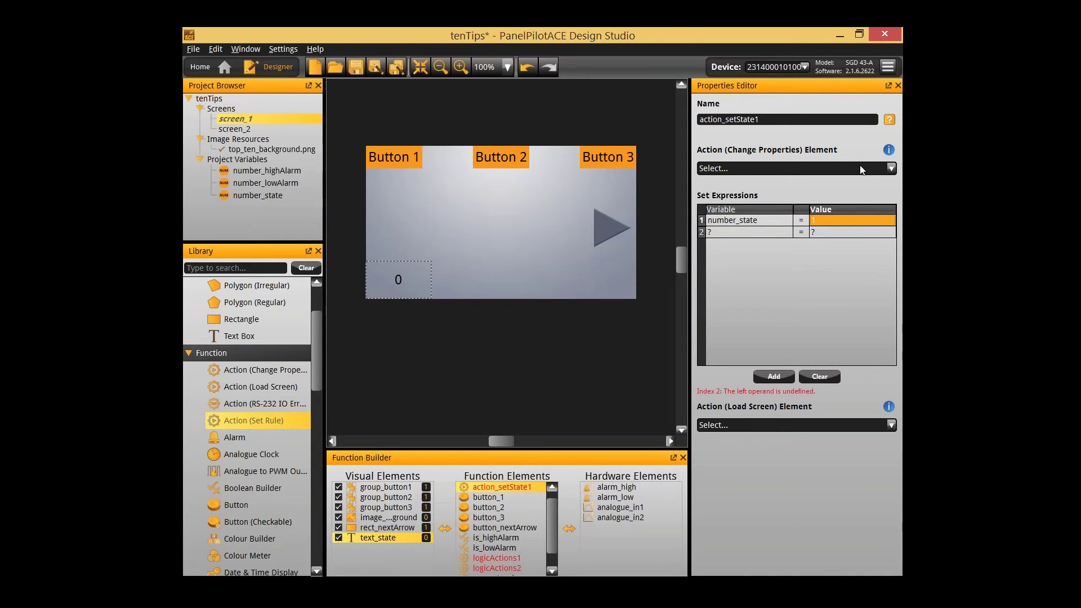
- Make the second expression of action_setState1 set the Text property of text_state to the string 1
double_click(774, 231)
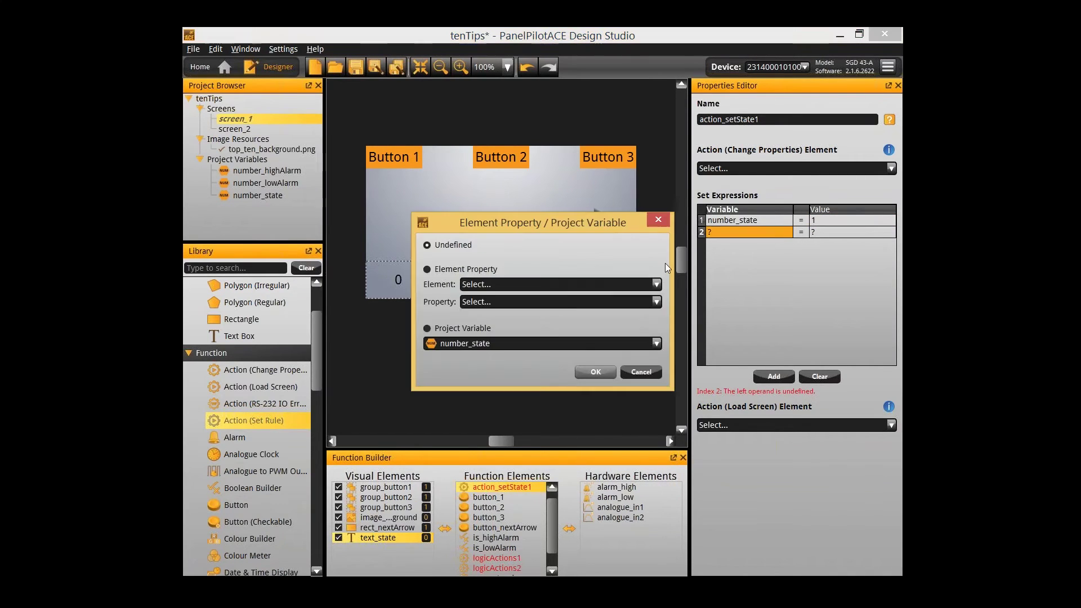
click(529, 288)
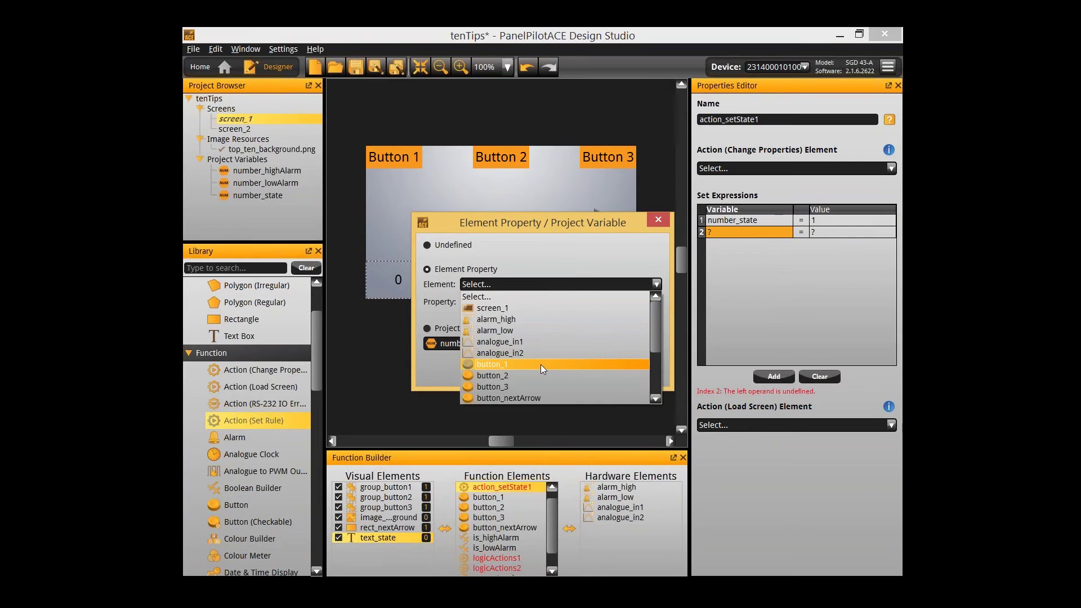
scroll(541, 366, down, 2)
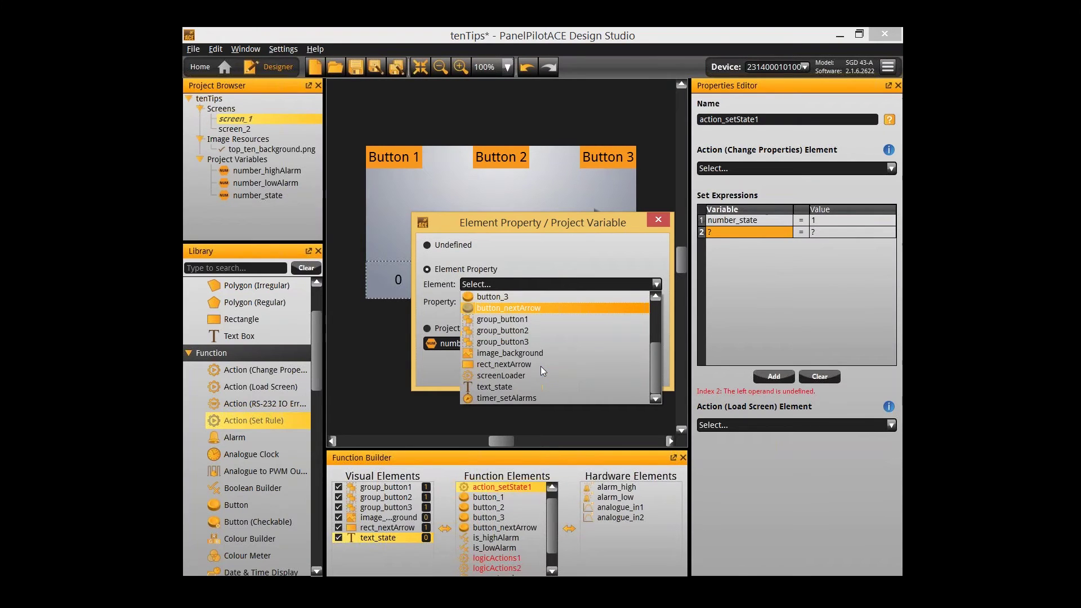
click(515, 387)
click(575, 301)
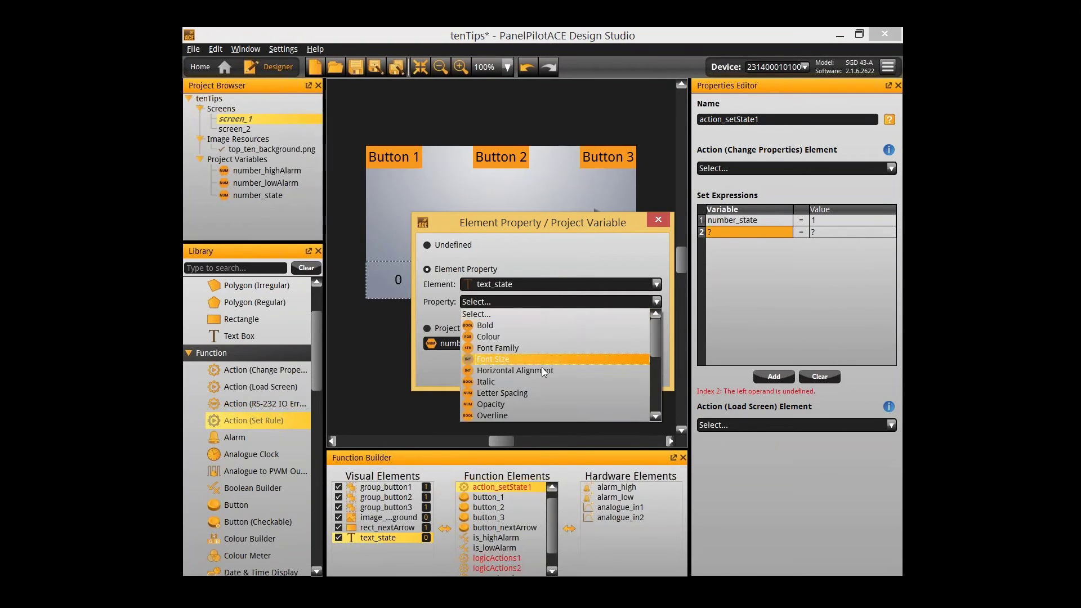
scroll(541, 368, down, 3)
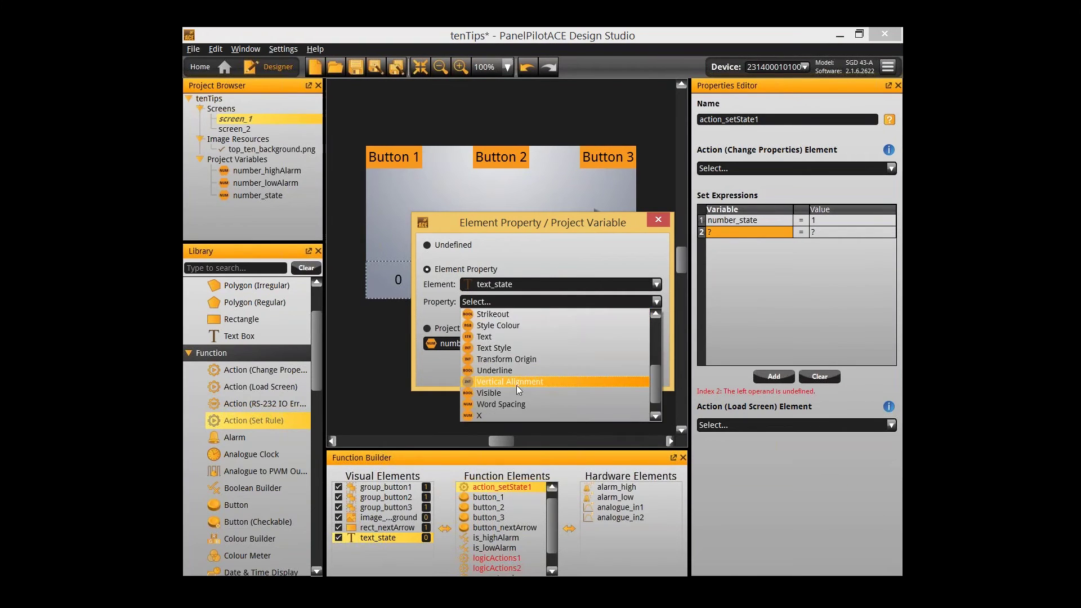
click(519, 338)
click(592, 369)
double_click(818, 231)
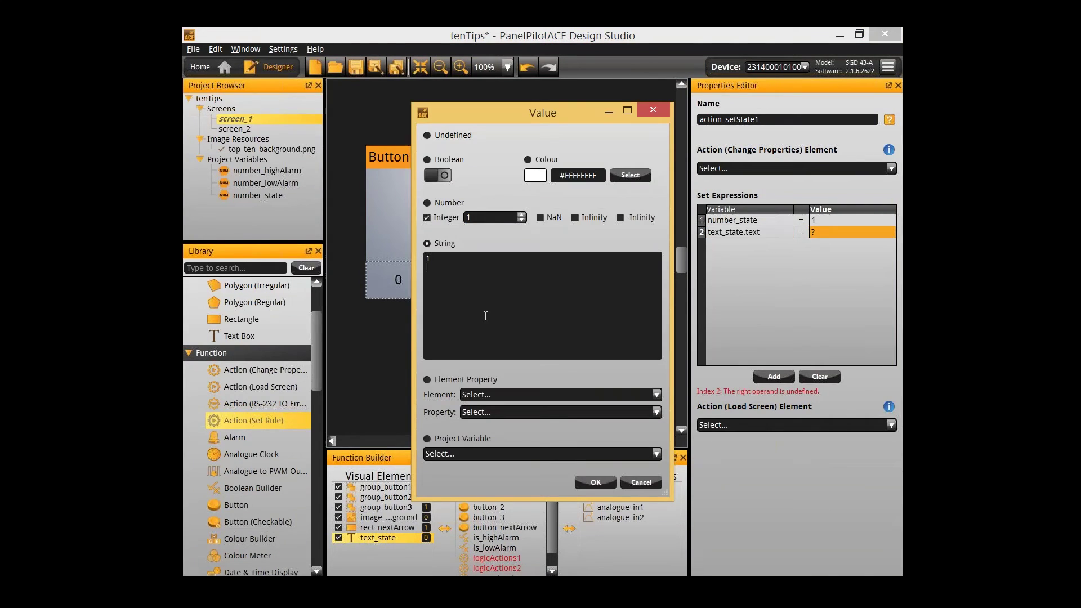
click(586, 482)
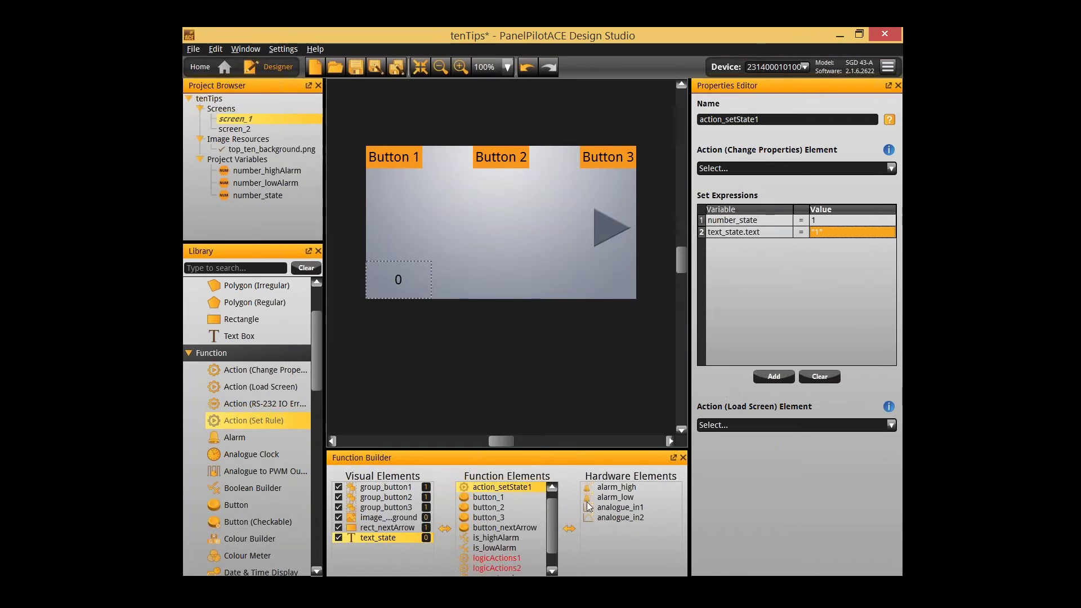
- Delete the two unused set rule actions logicActions1 and logicActions2 from the function elements
scroll(535, 566, up, 1)
scroll(524, 509, down, 1)
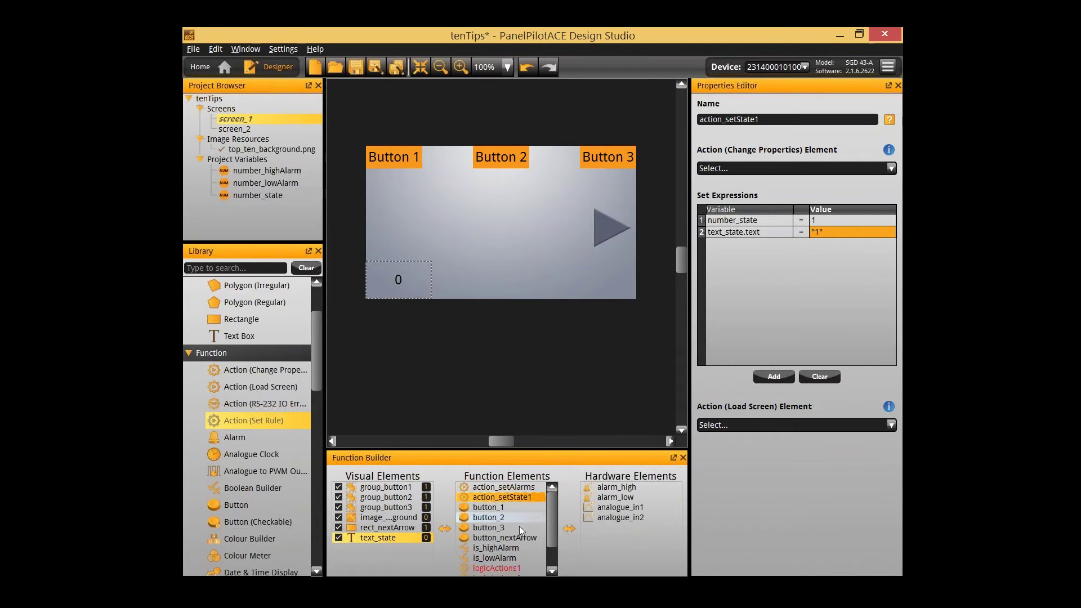
click(512, 559)
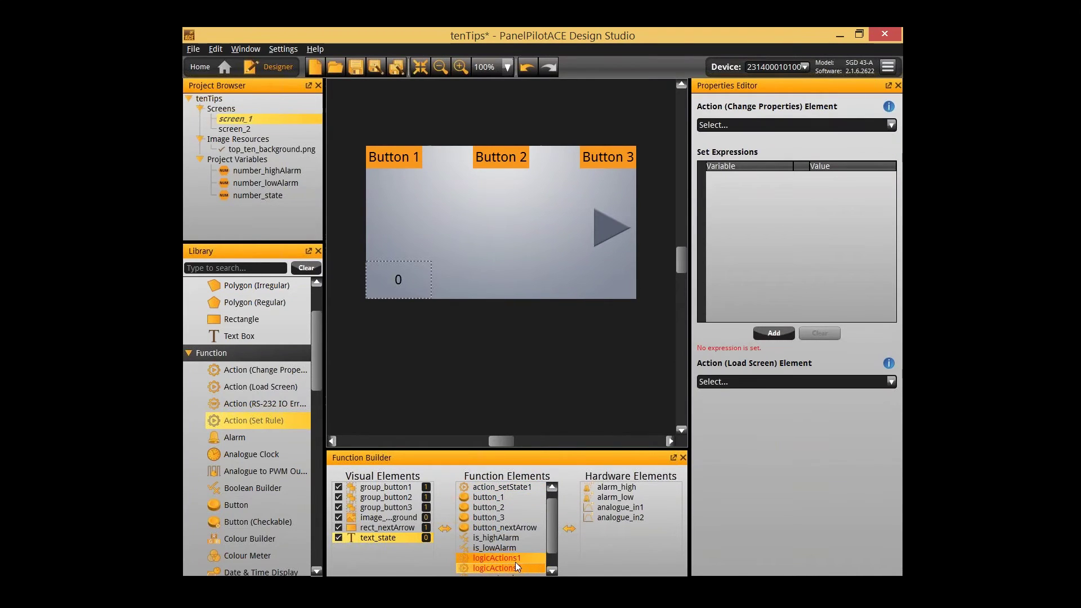
key(Delete)
- Copy action_setState1 and paste it twice as further set rule actions on screen_1
click(518, 499)
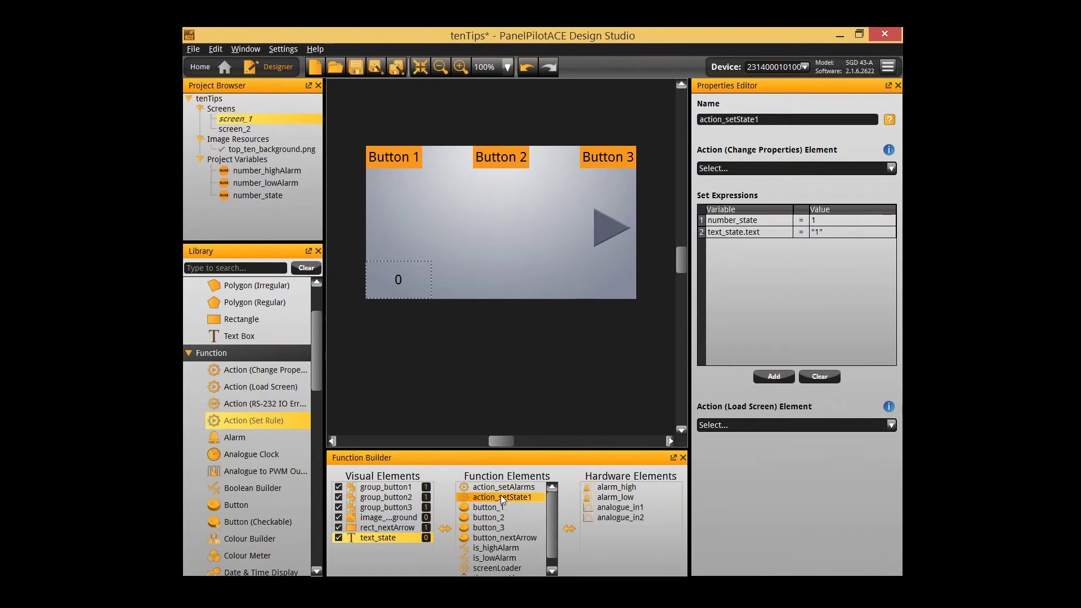
key(ctrl+v)
key(ctrl+v)
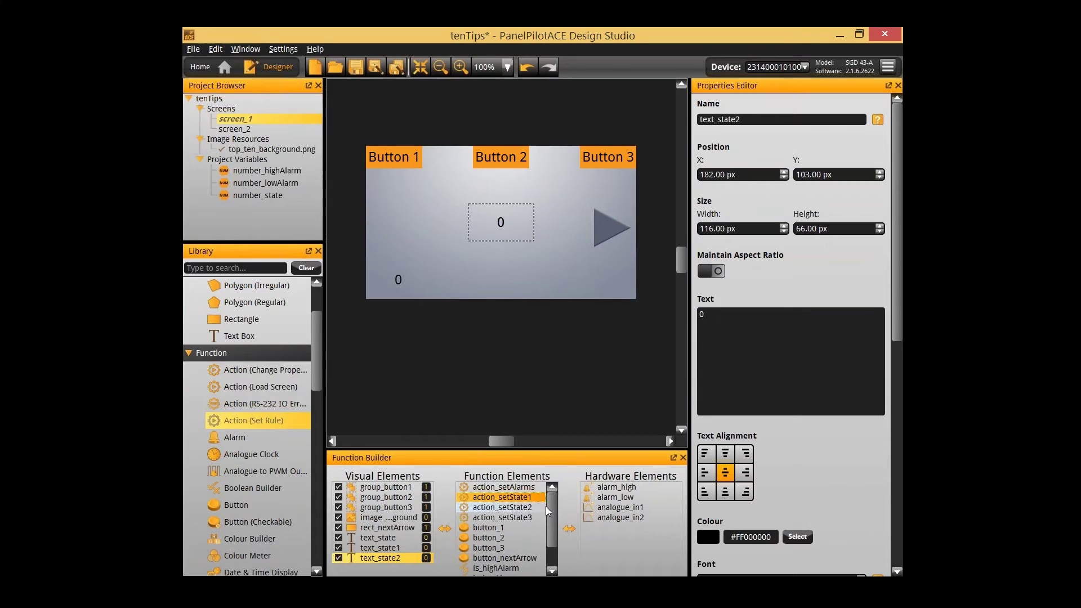
- In action_setState2, set the number_state value to 2 and the text value to the string 2
click(530, 508)
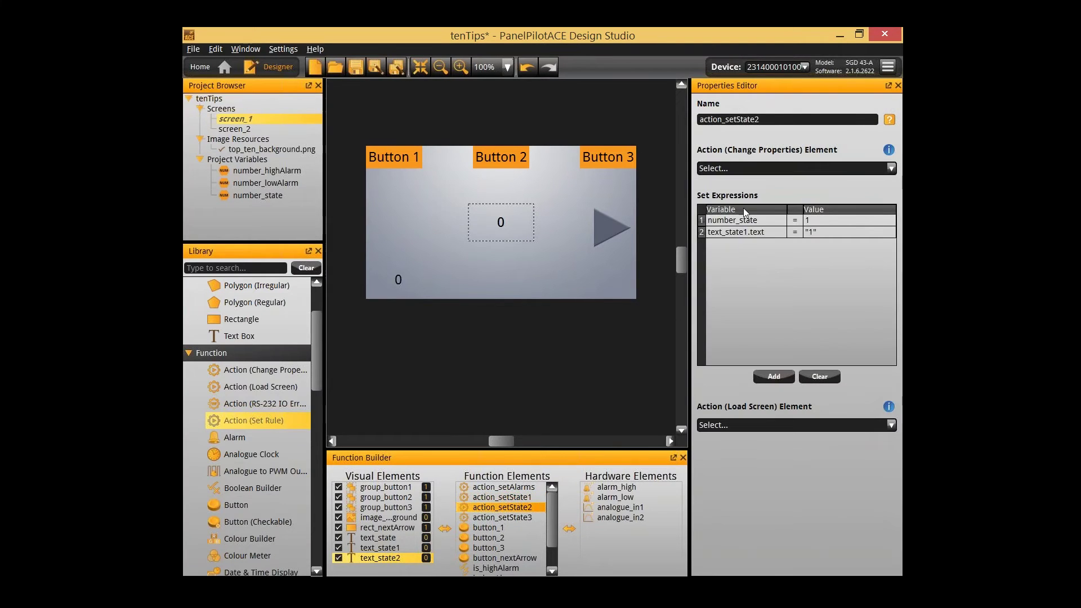
double_click(864, 222)
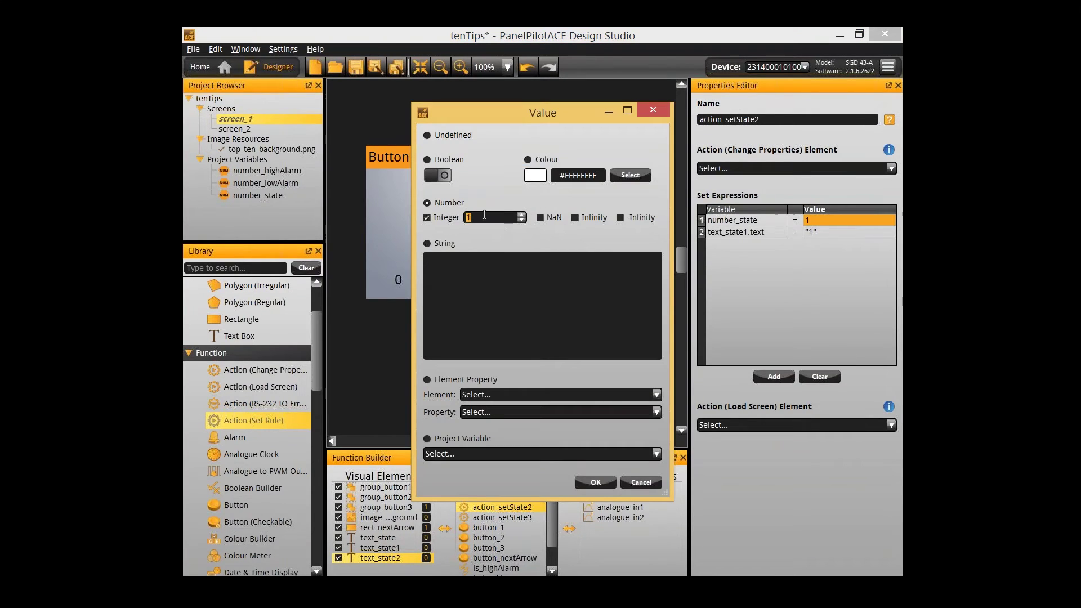
text(2)
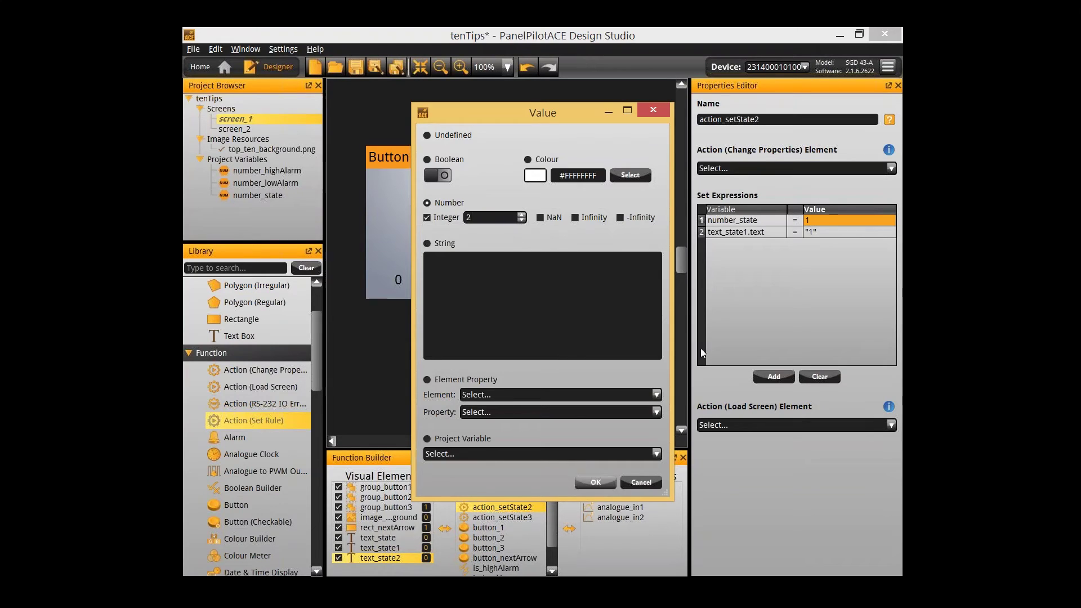
click(595, 483)
double_click(823, 228)
text(2)
click(595, 483)
- In action_setState3, set the number_state value to 3 and the text value to the string 3
click(501, 517)
click(835, 222)
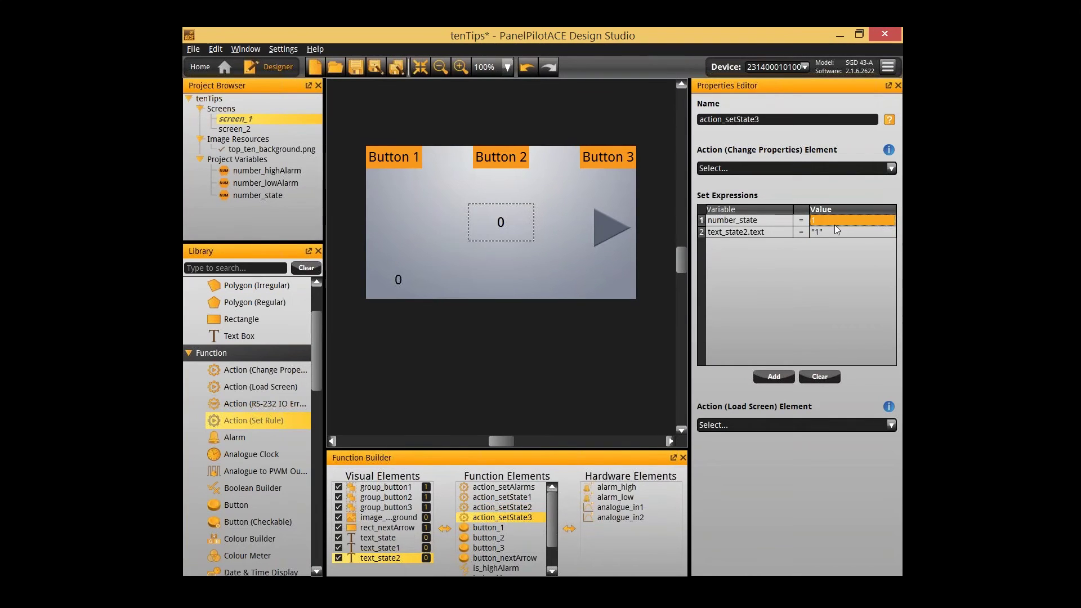
double_click(834, 224)
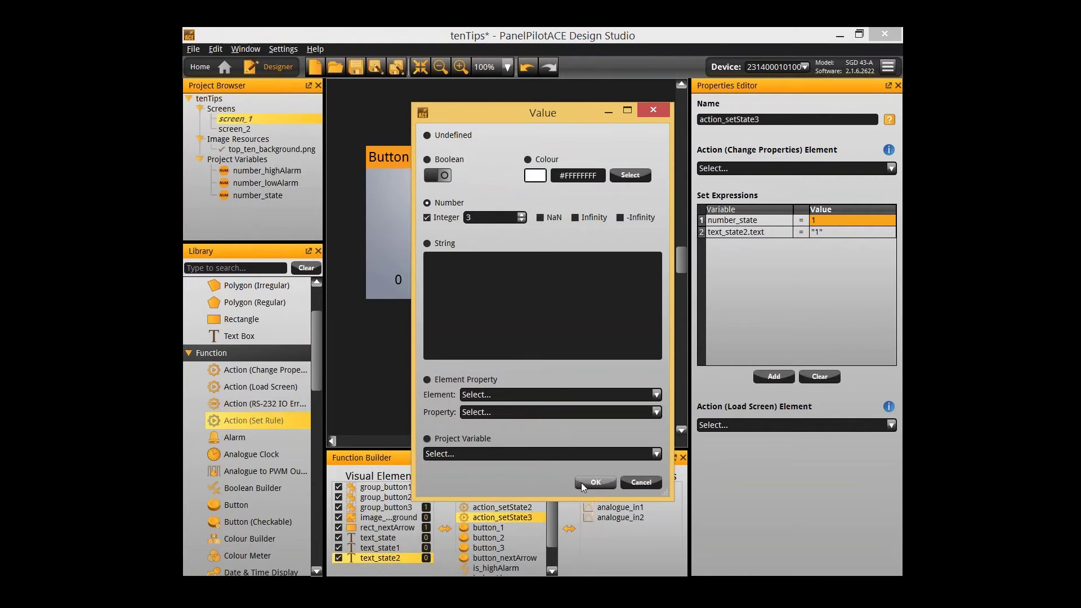
click(580, 482)
double_click(822, 233)
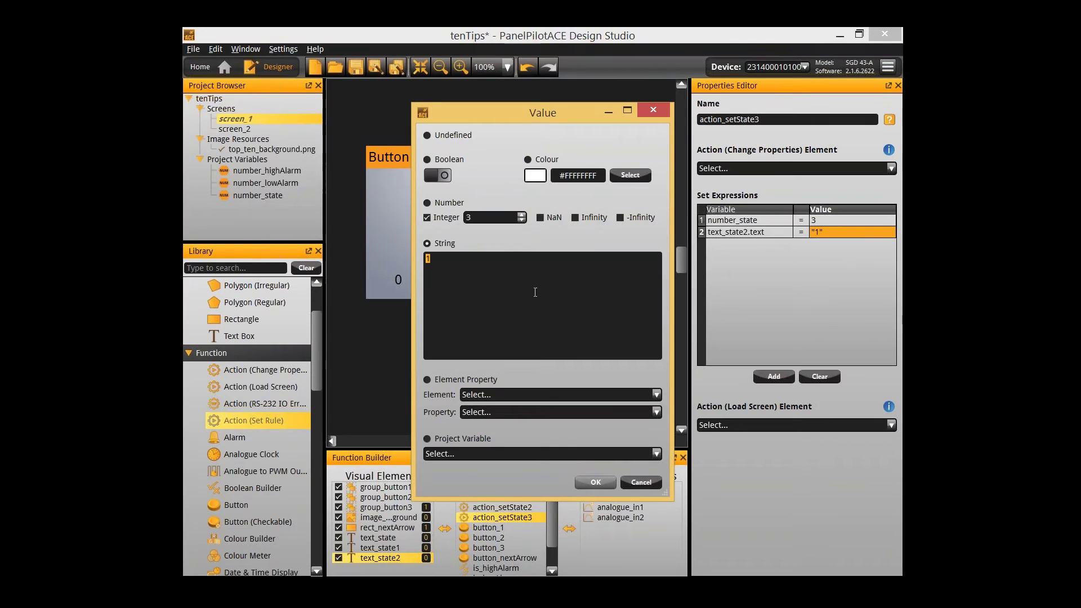
text(3)
click(589, 483)
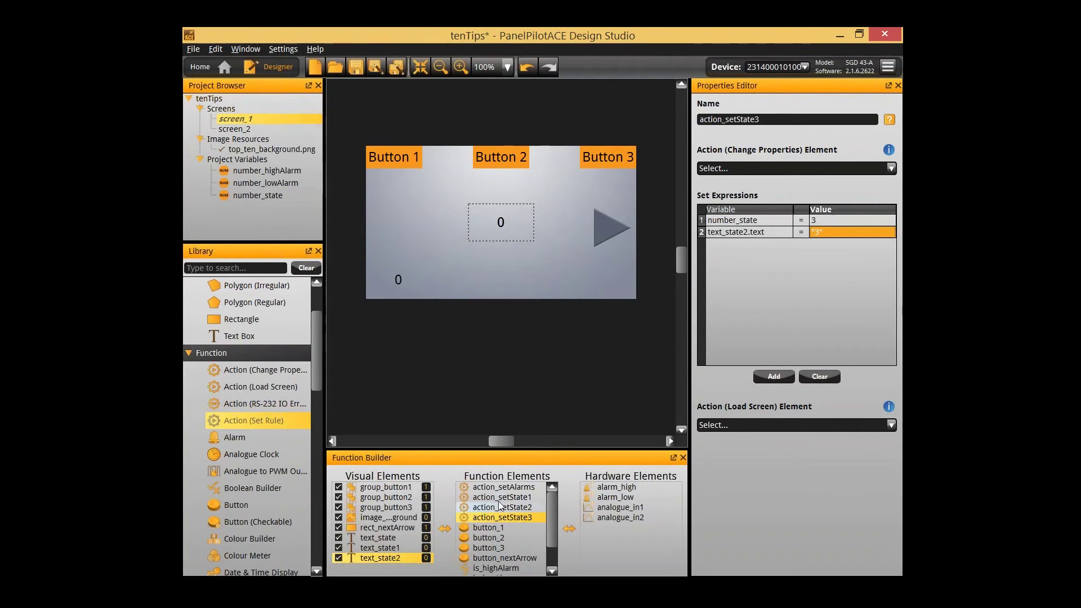
scroll(499, 505, down, 1)
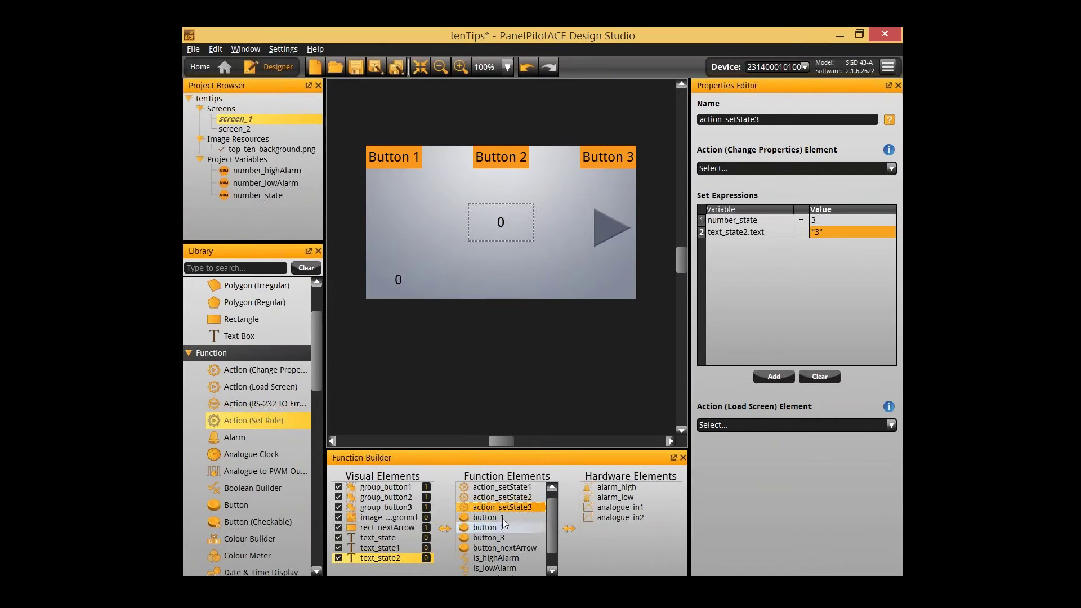
- Assign action_setState1, action_setState2 and action_setState3 as the on-clicked actions of button_1, button_2 and button_3 respectively
click(502, 519)
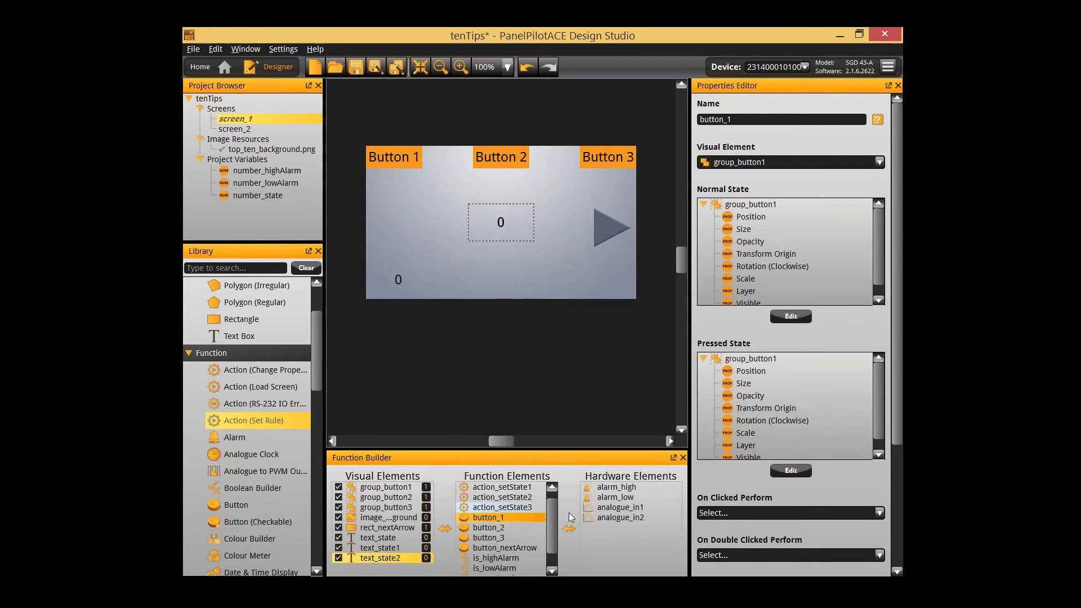
click(778, 517)
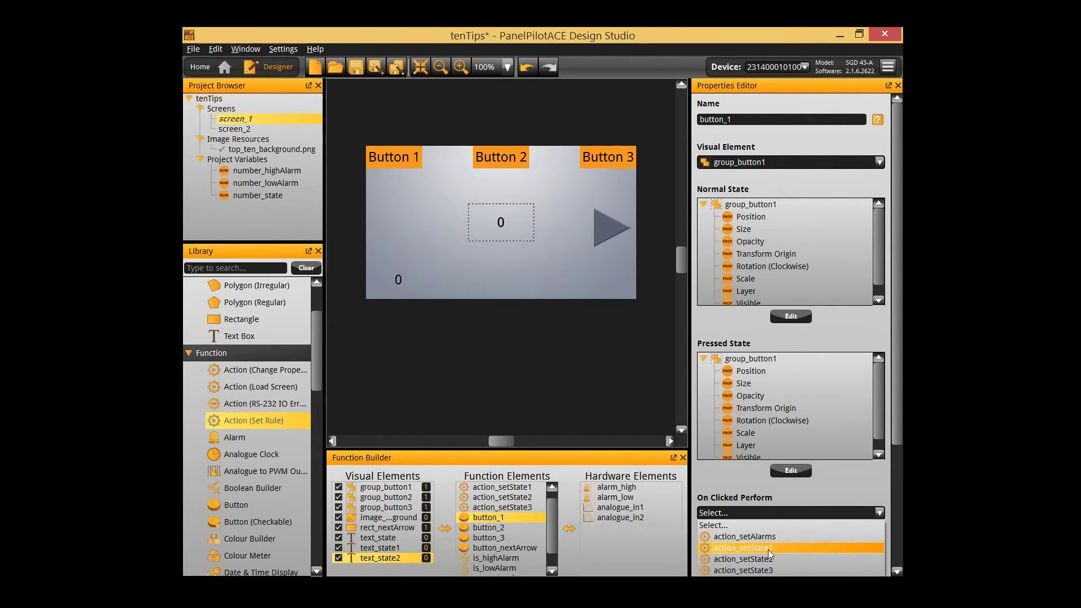
click(774, 549)
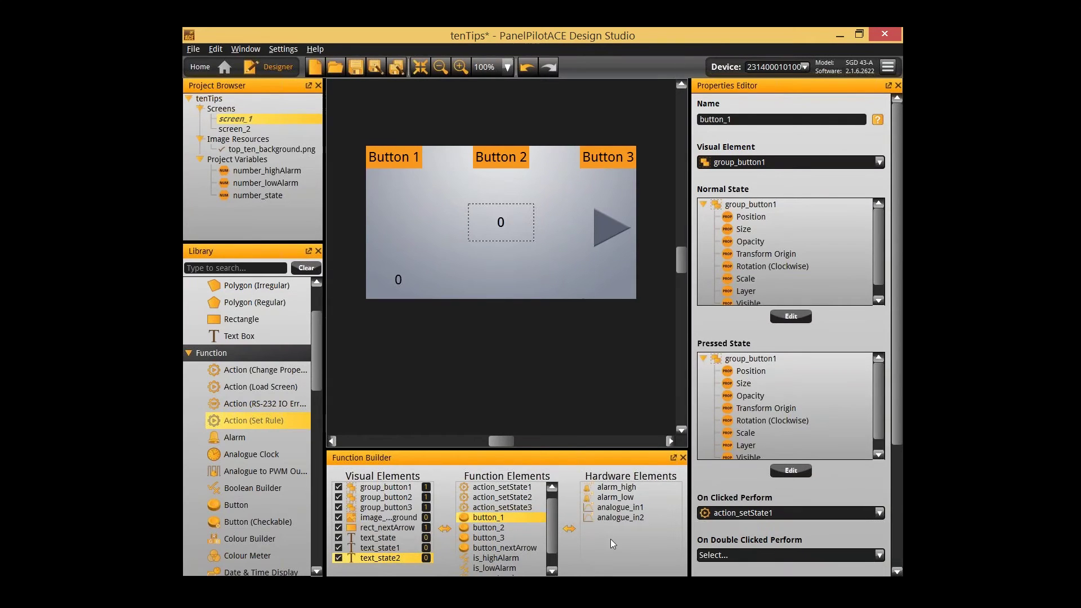
click(485, 528)
click(728, 514)
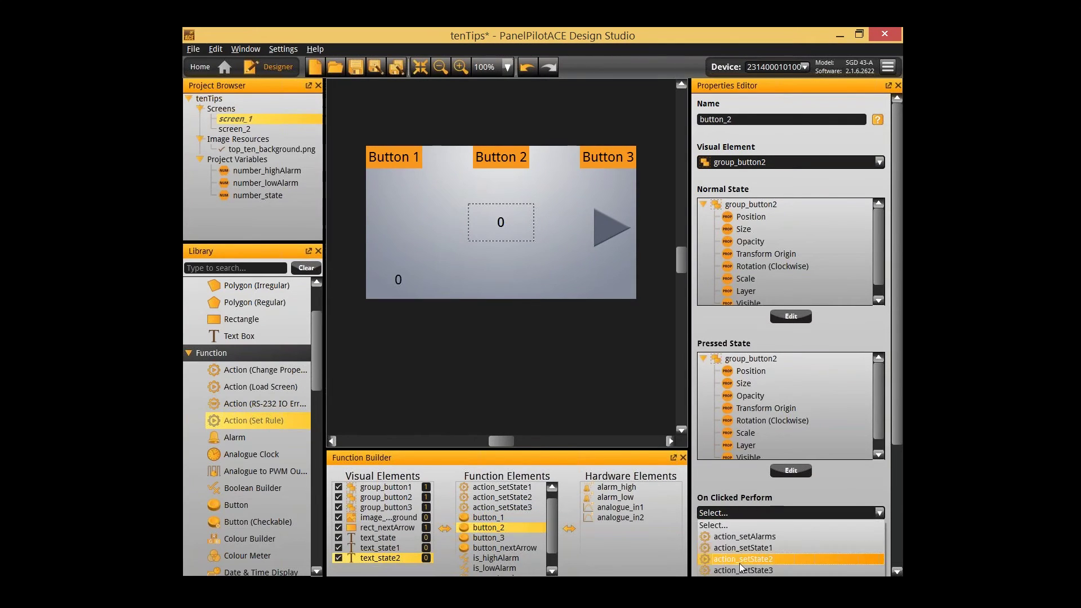
click(739, 563)
click(488, 538)
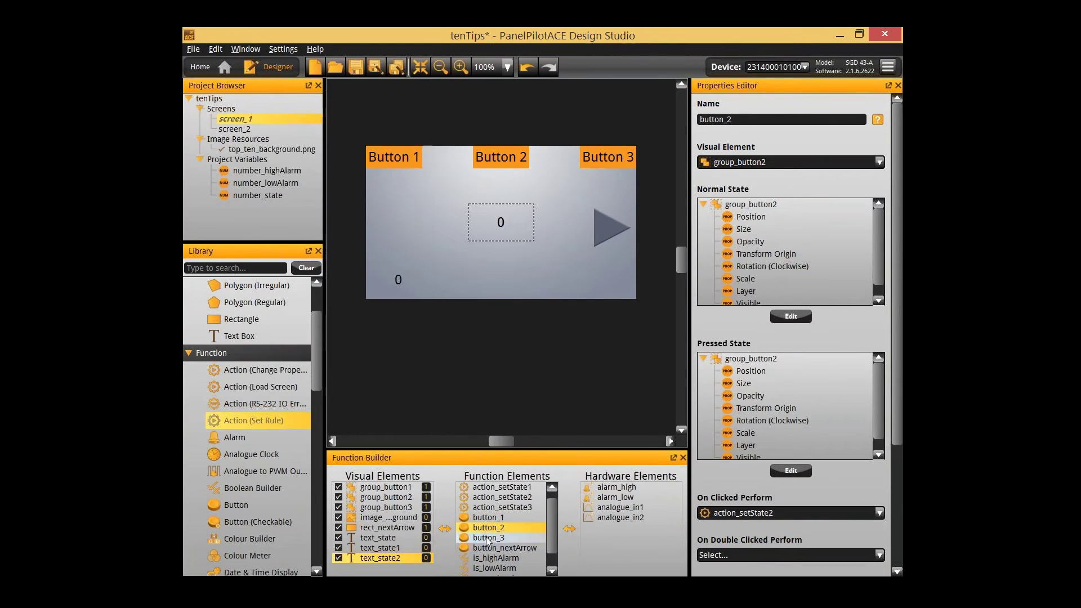
click(780, 513)
click(766, 570)
click(637, 405)
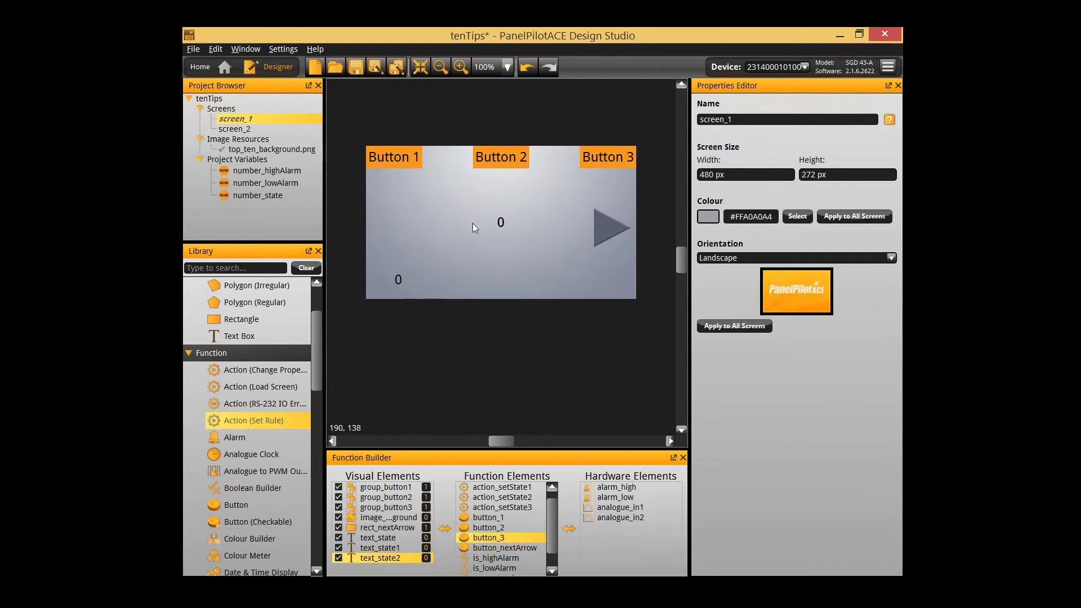
drag(475, 201, 494, 214)
key(ctrl+z)
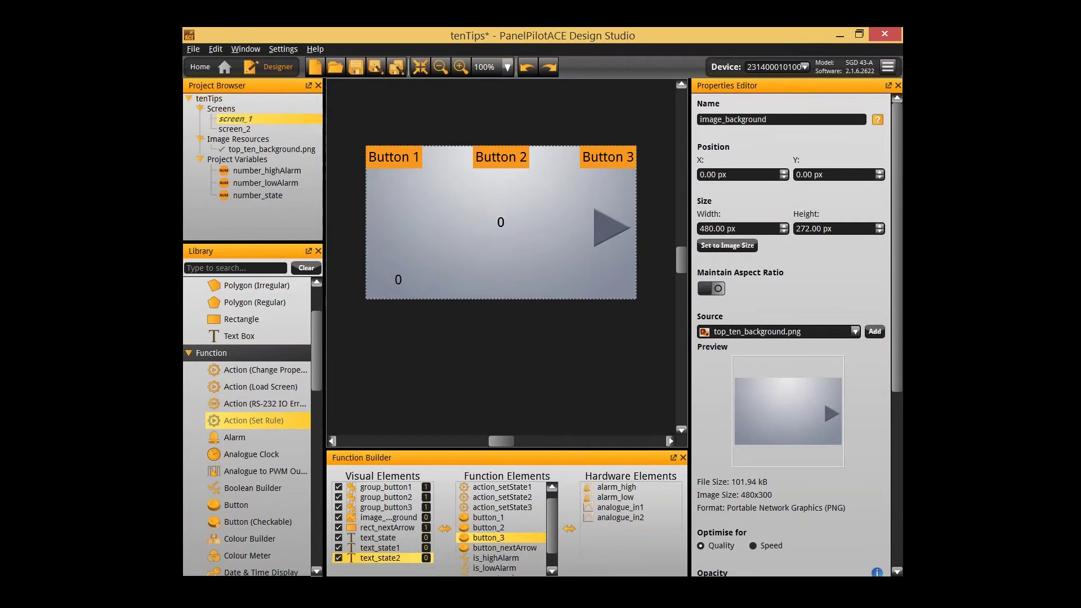
click(414, 558)
click(482, 539)
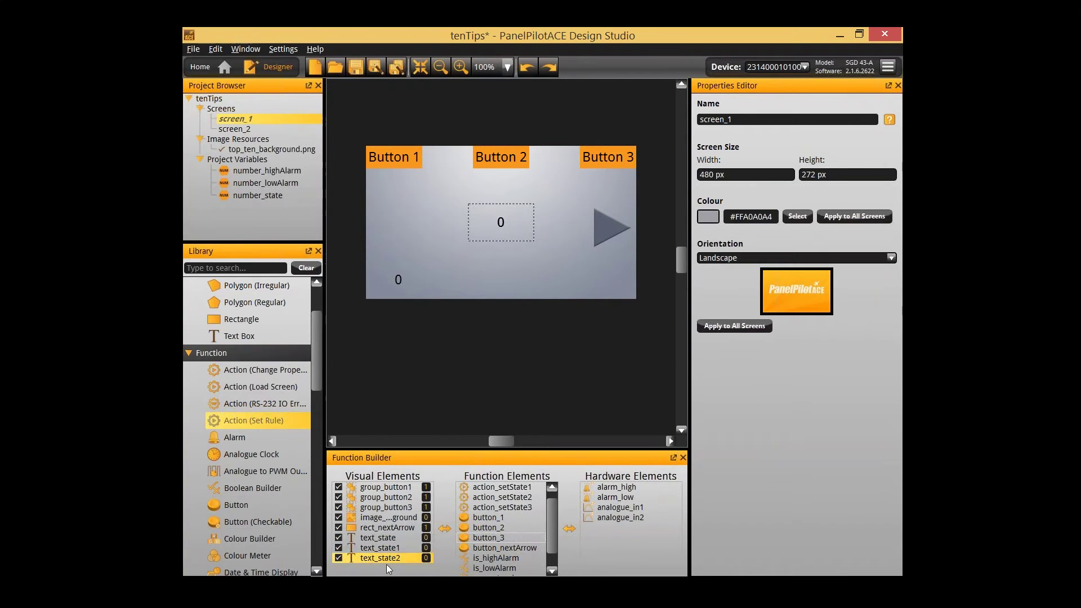
- Delete the text_state1 and text_state2 text boxes from the screen
click(389, 557)
ctrl+click(396, 546)
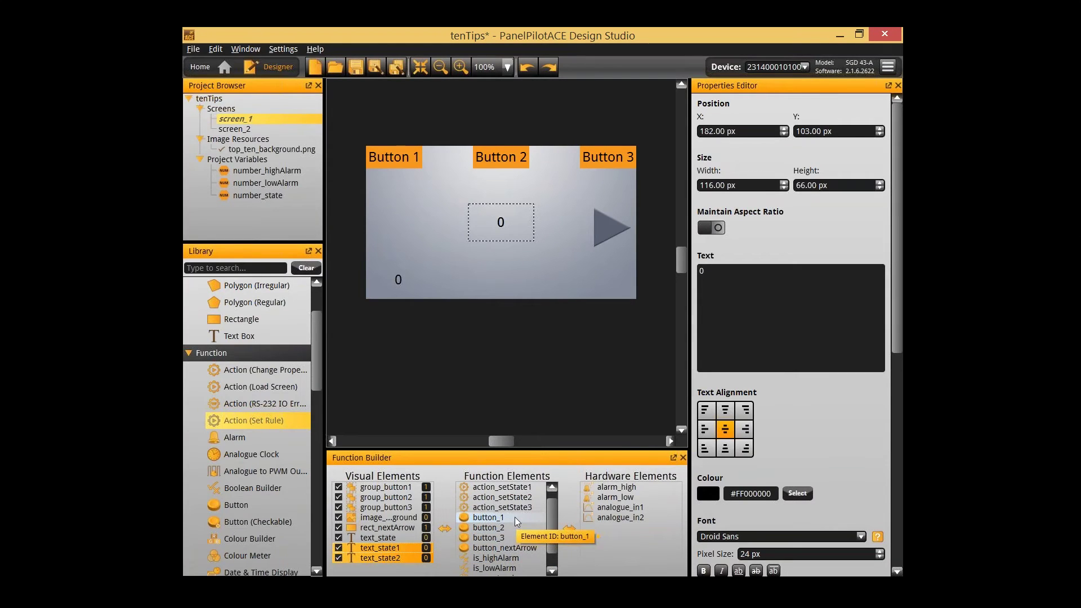
key(Delete)
- In action_setState2, set the second expression's variable to the Text property of text_state
click(502, 497)
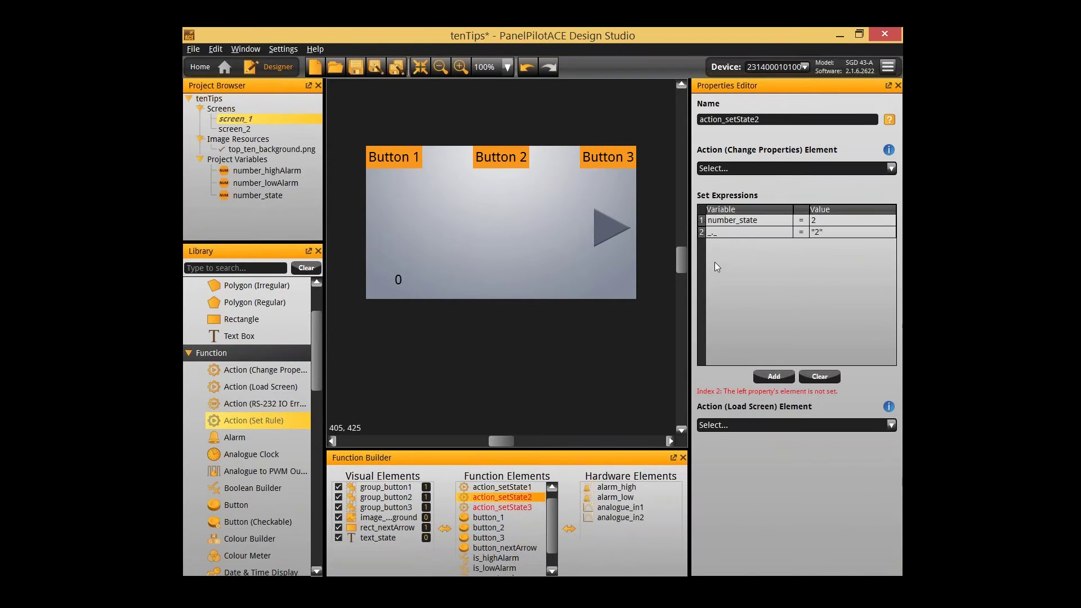
double_click(760, 232)
click(505, 286)
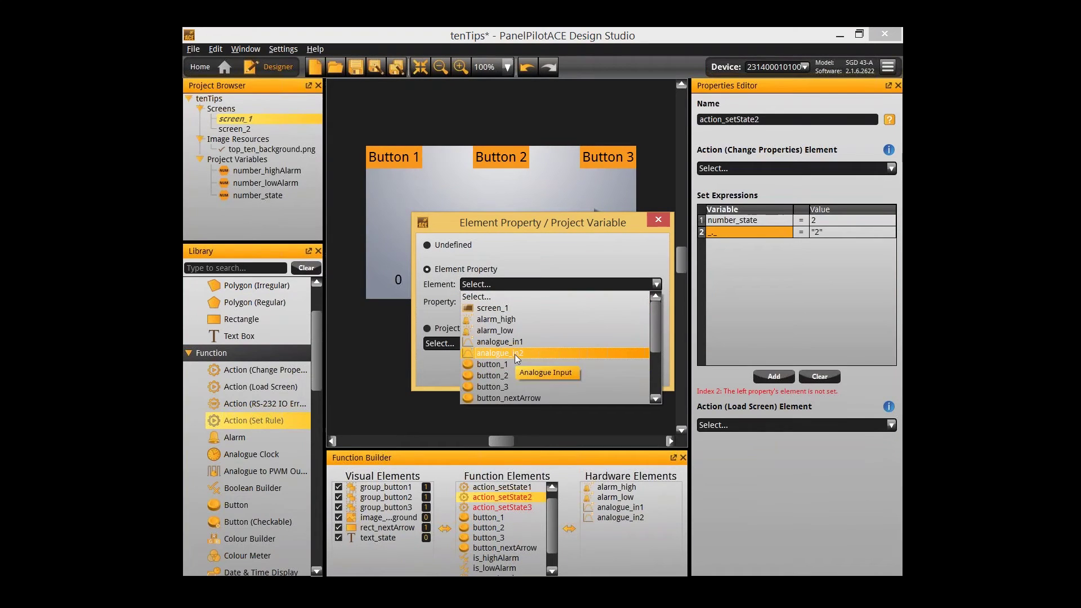
scroll(519, 363, down, 1)
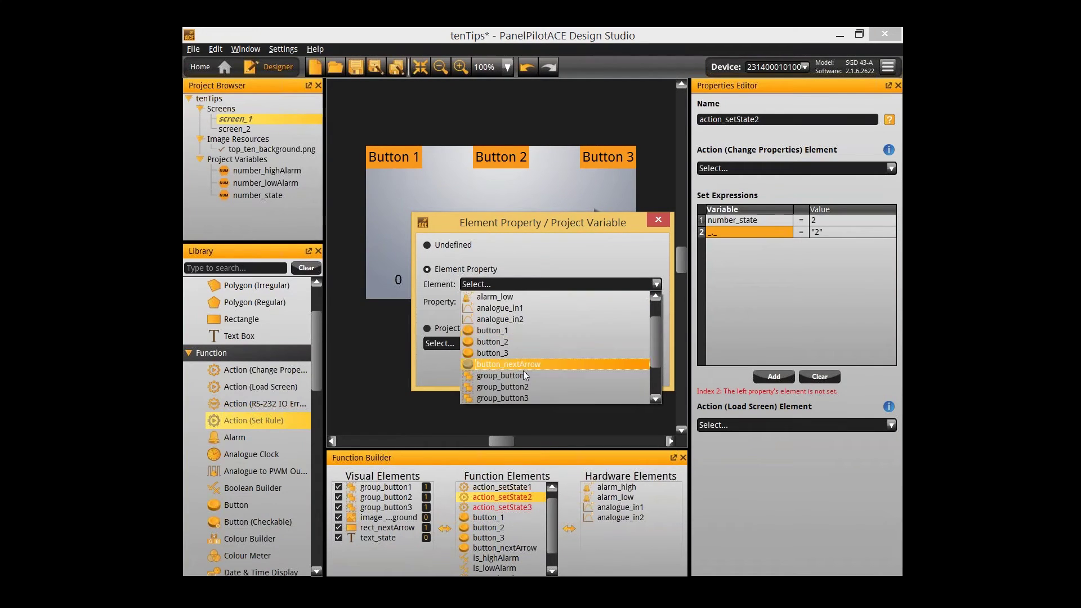
scroll(524, 368, down, 1)
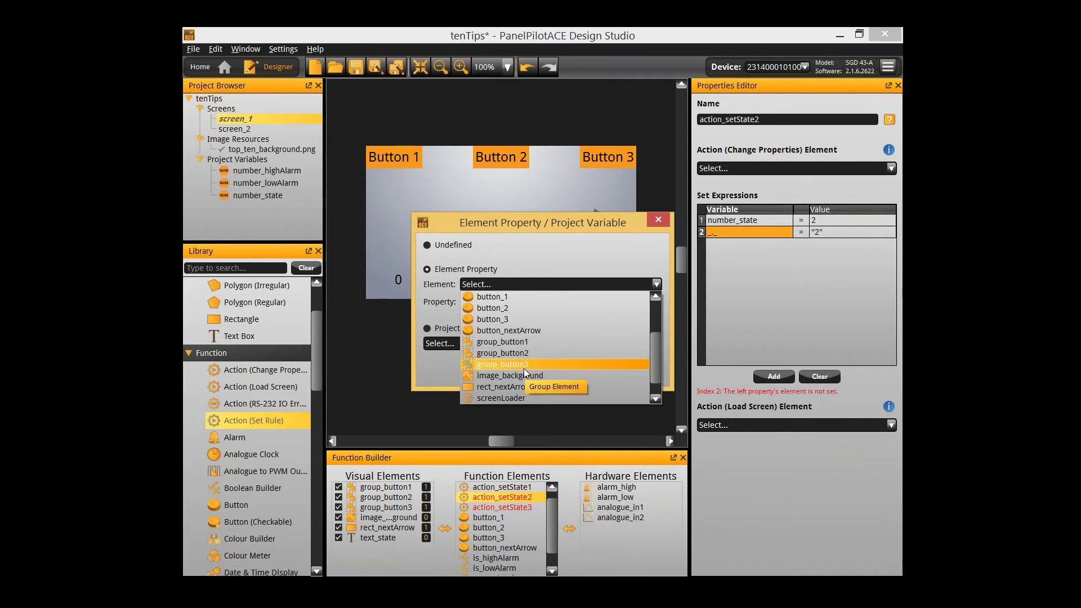
scroll(528, 338, up, 2)
scroll(528, 333, down, 3)
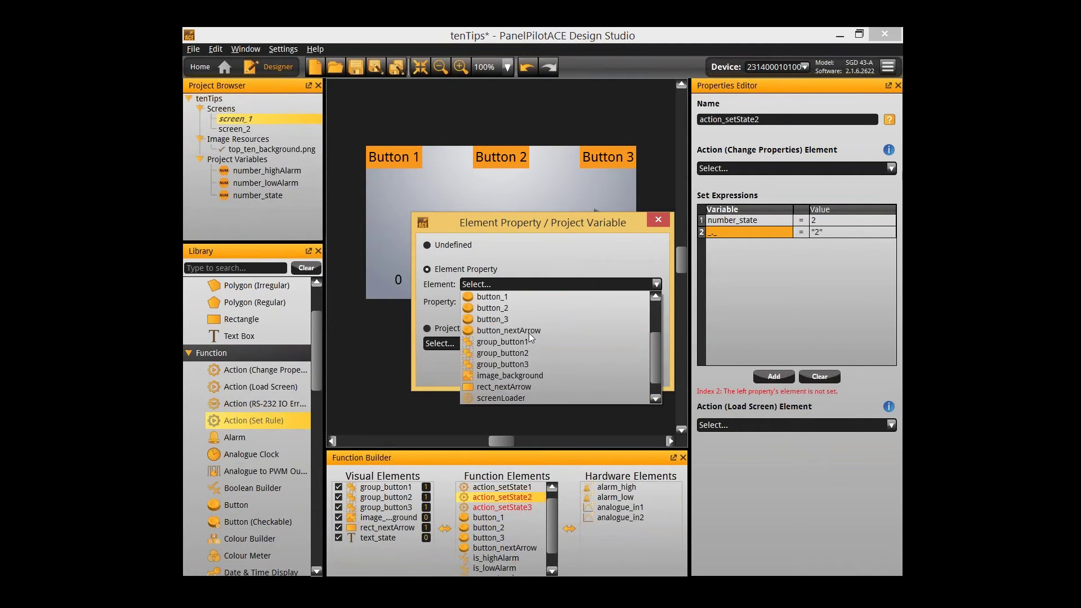
click(515, 381)
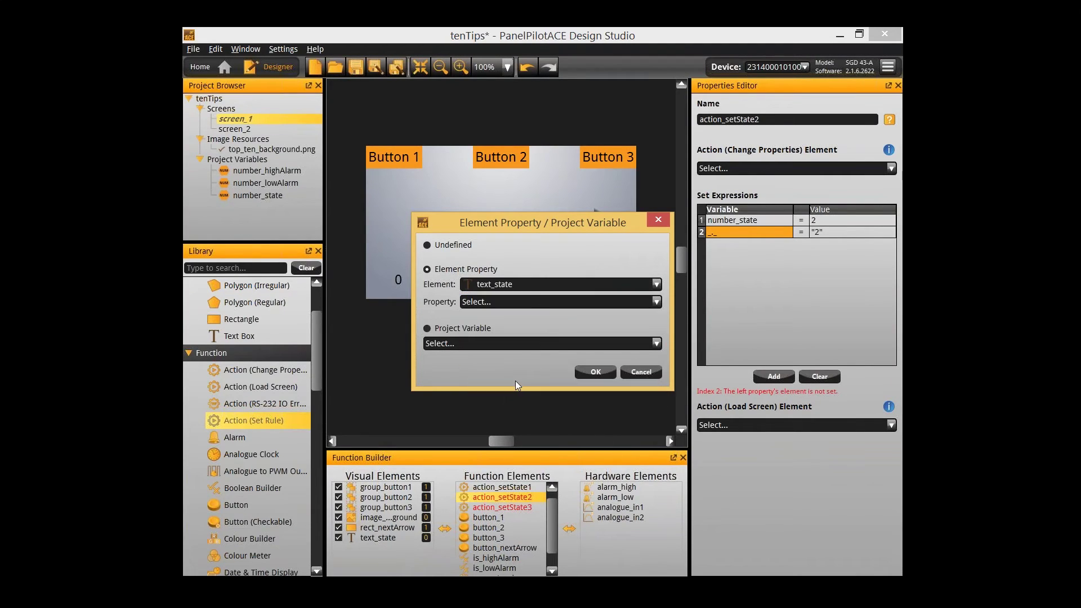
click(533, 305)
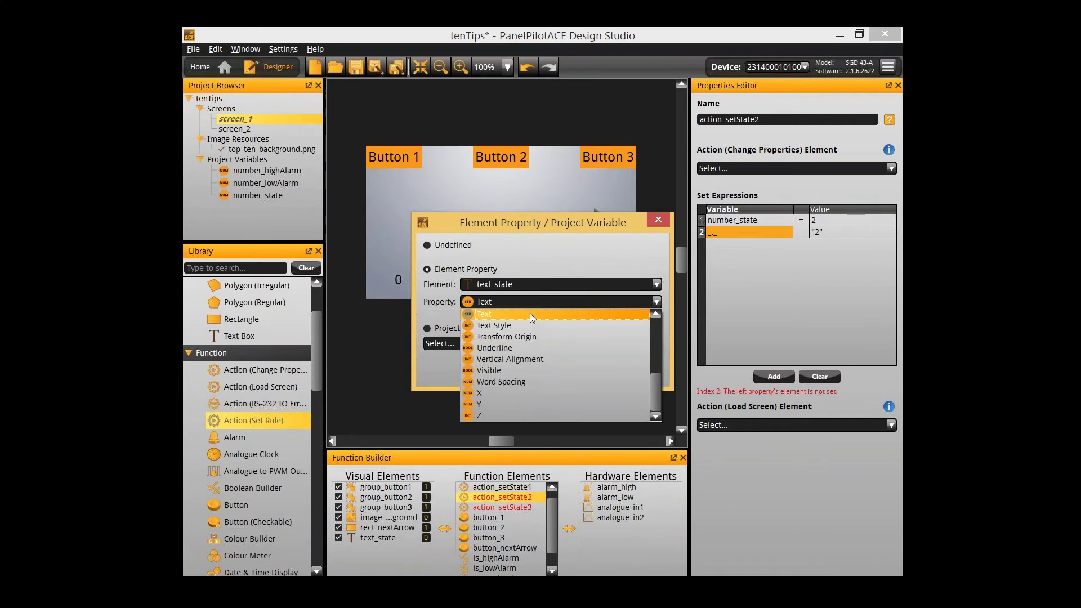
click(529, 313)
click(595, 372)
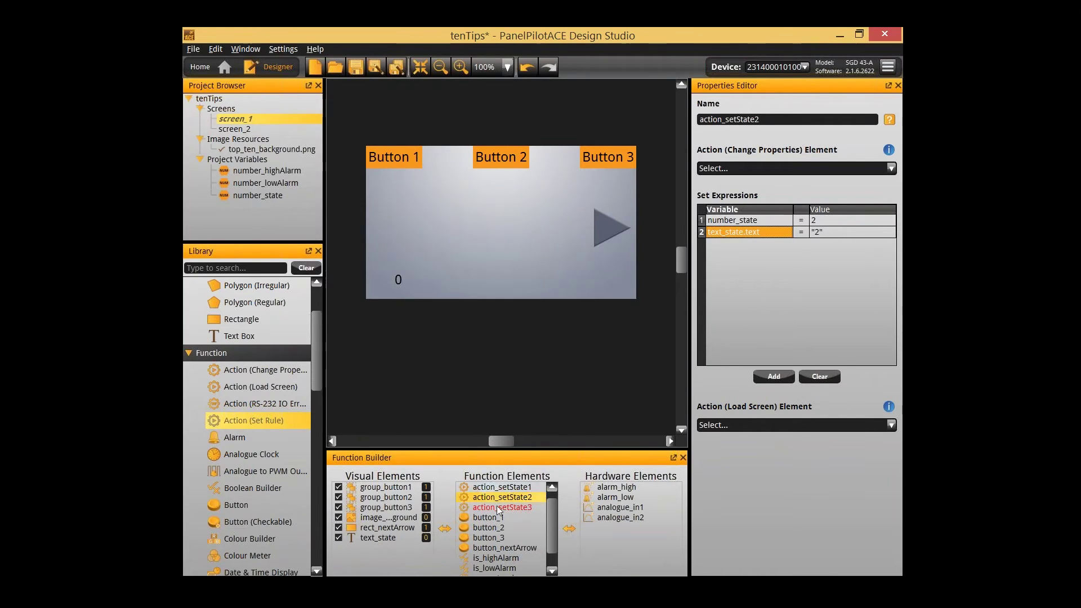
- In action_setState3, set the second expression's variable to the Text property of text_state
click(501, 507)
double_click(729, 234)
click(549, 277)
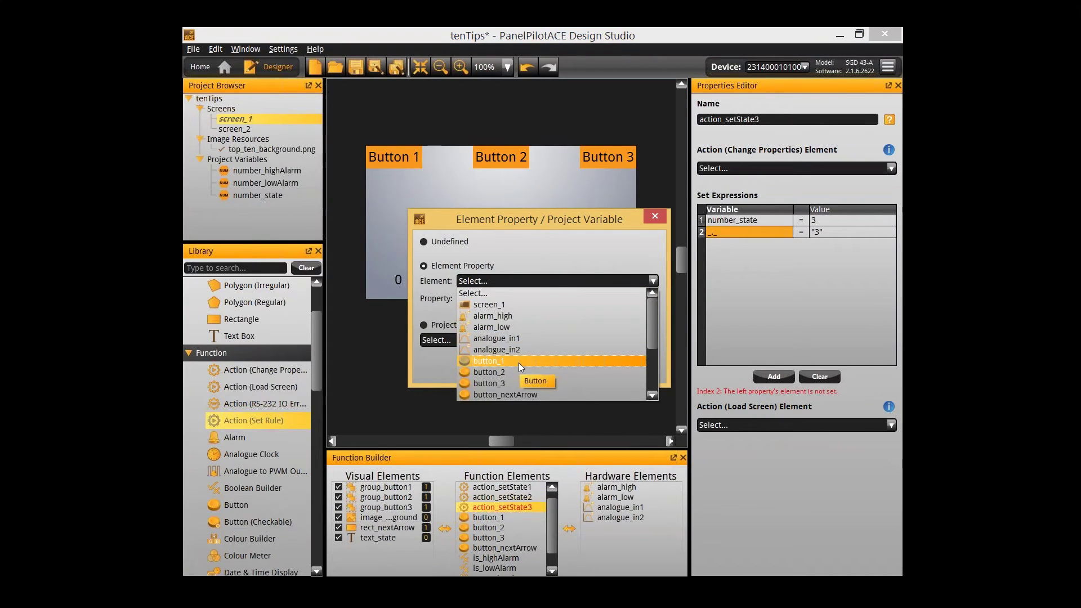
scroll(519, 358, down, 3)
click(519, 370)
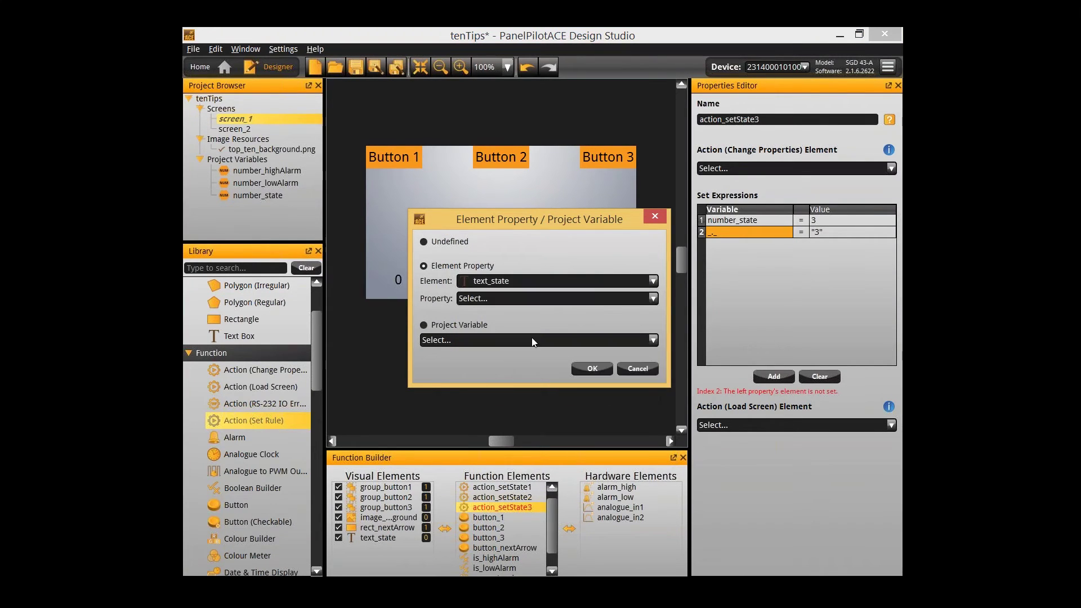
click(544, 295)
scroll(542, 332, down, 3)
click(539, 310)
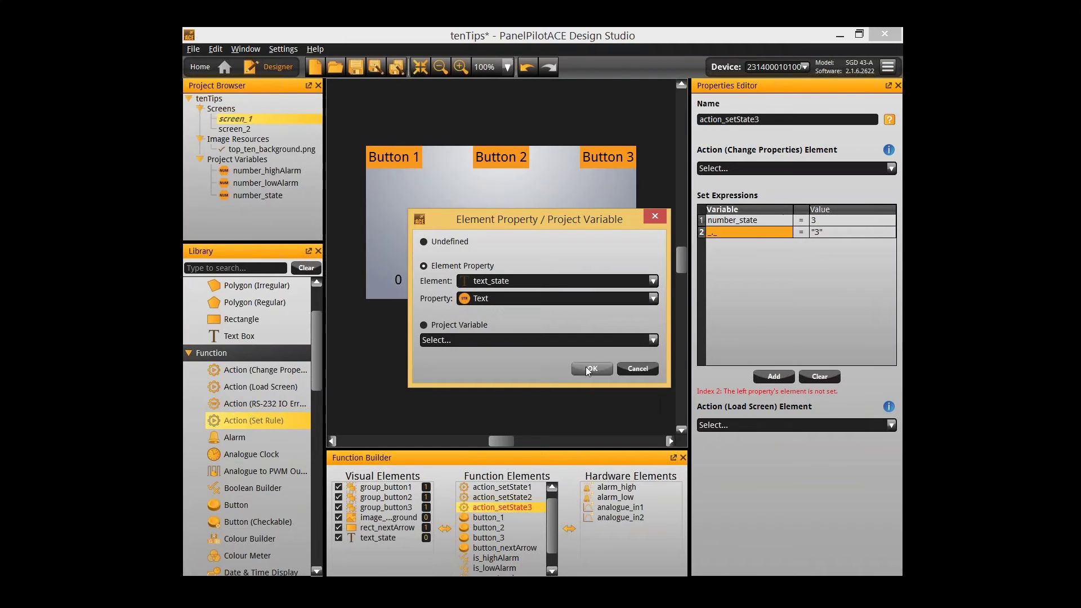
key(Return)
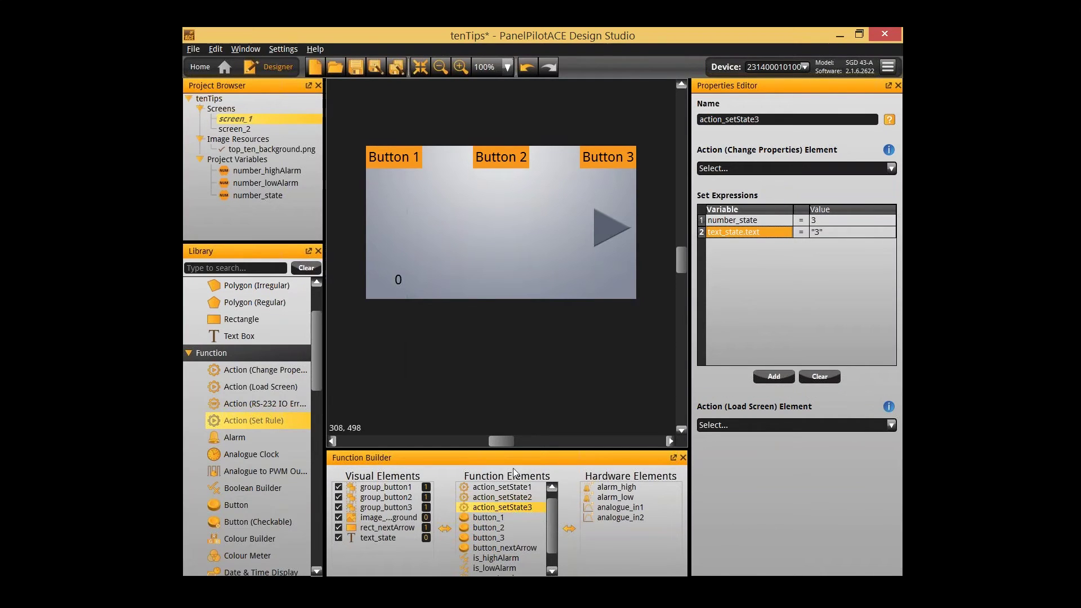
click(496, 394)
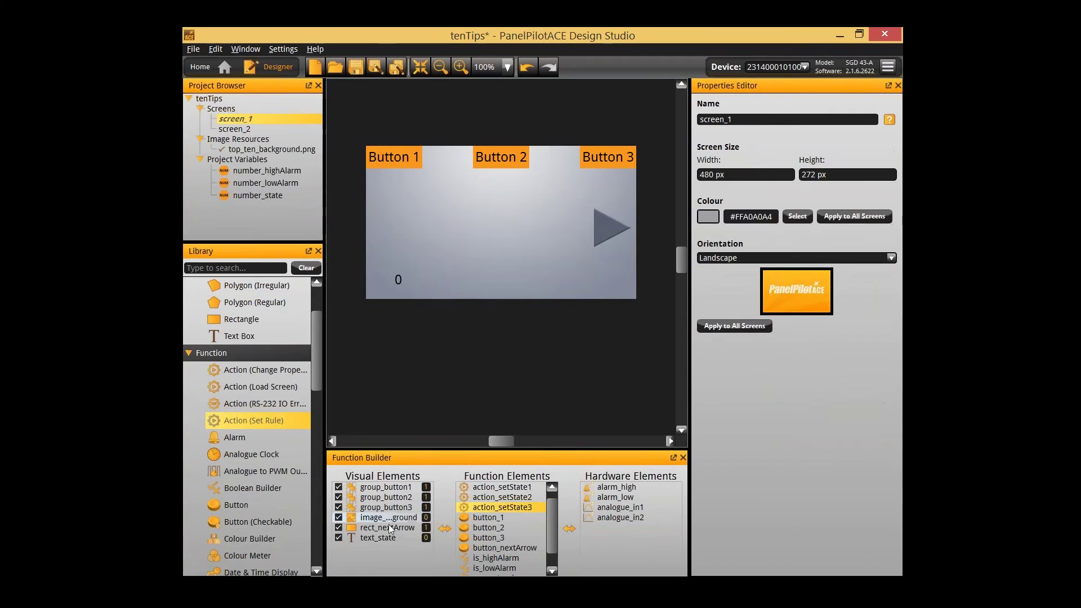
- Set the layer of the text_state text box to 1
click(408, 537)
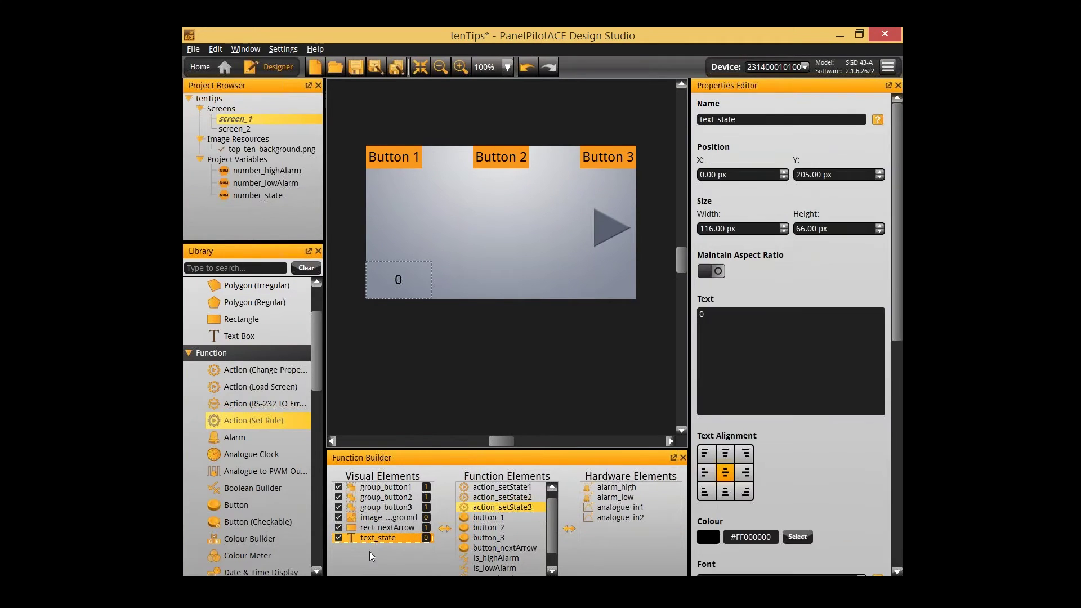
scroll(876, 472, down, 5)
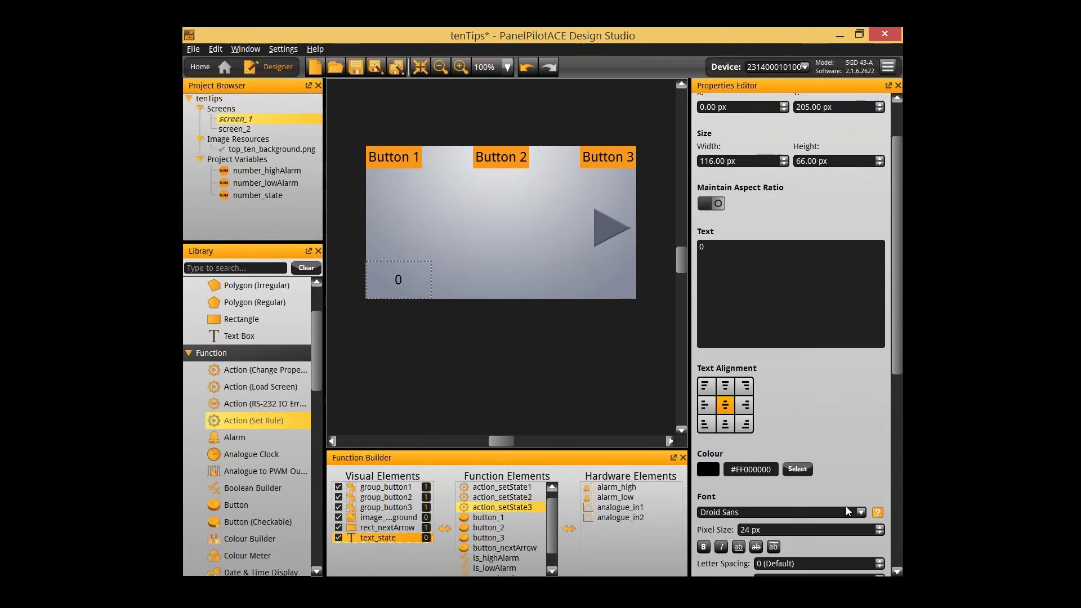
scroll(845, 527, down, 2)
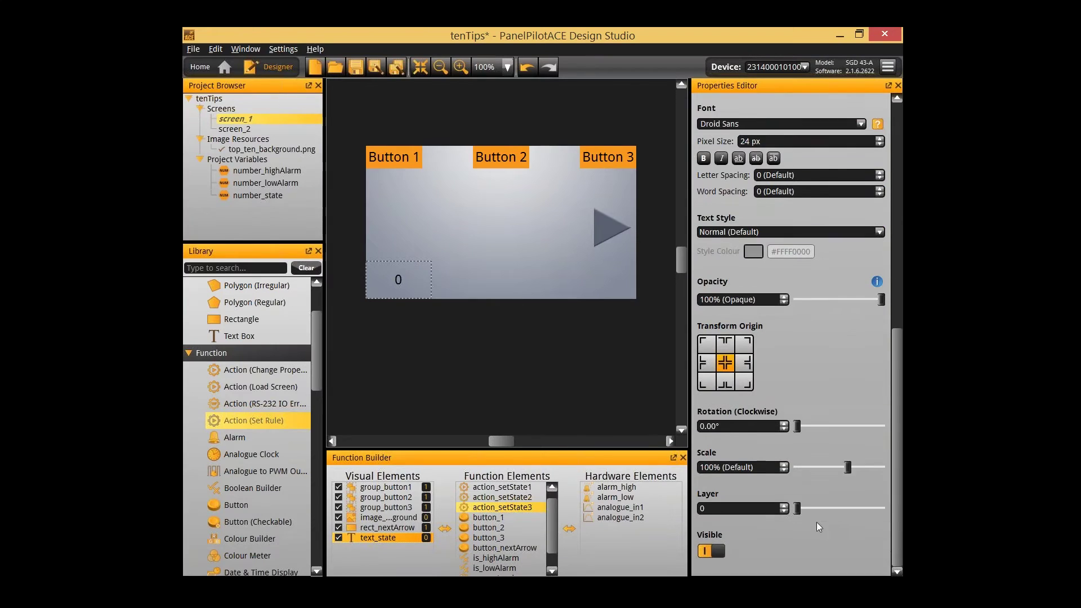
click(784, 505)
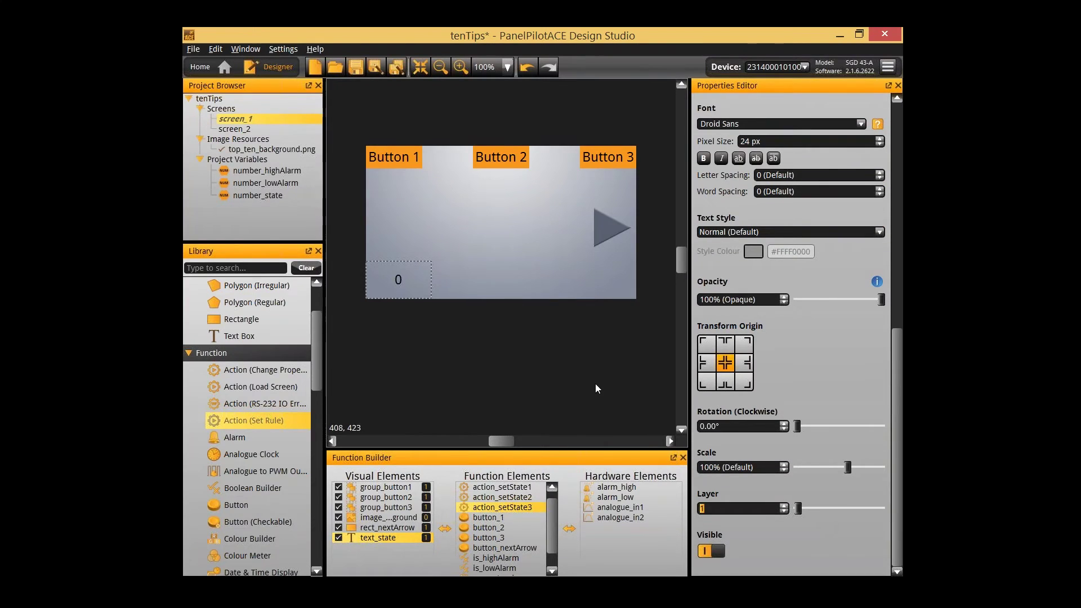
click(549, 290)
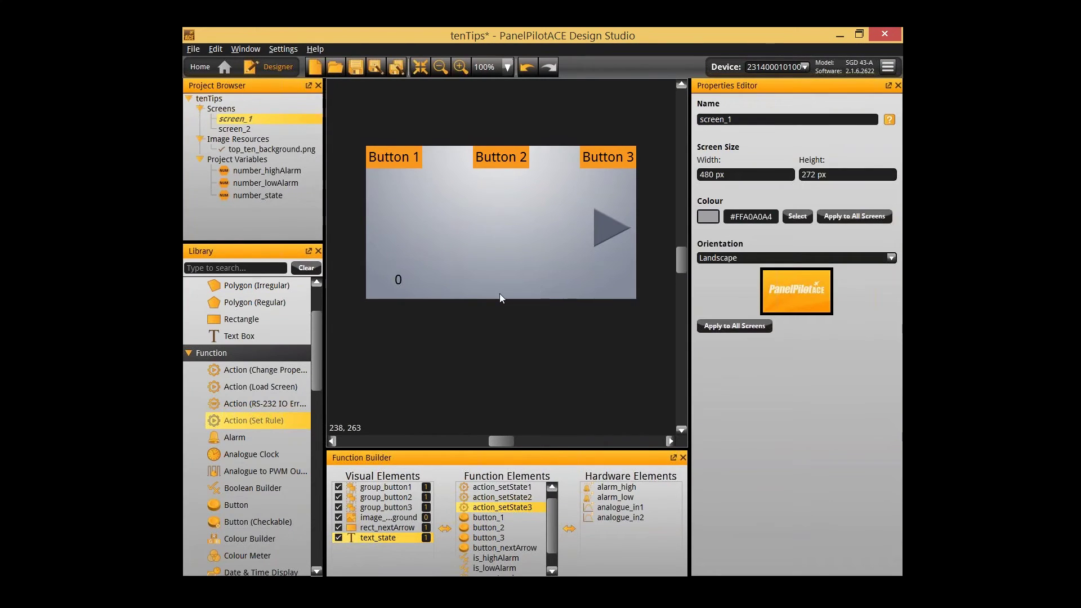
- Run the project in the emulator, test the three buttons along the display's upper edge, and close the emulator
key(F5)
click(429, 225)
click(523, 225)
click(521, 225)
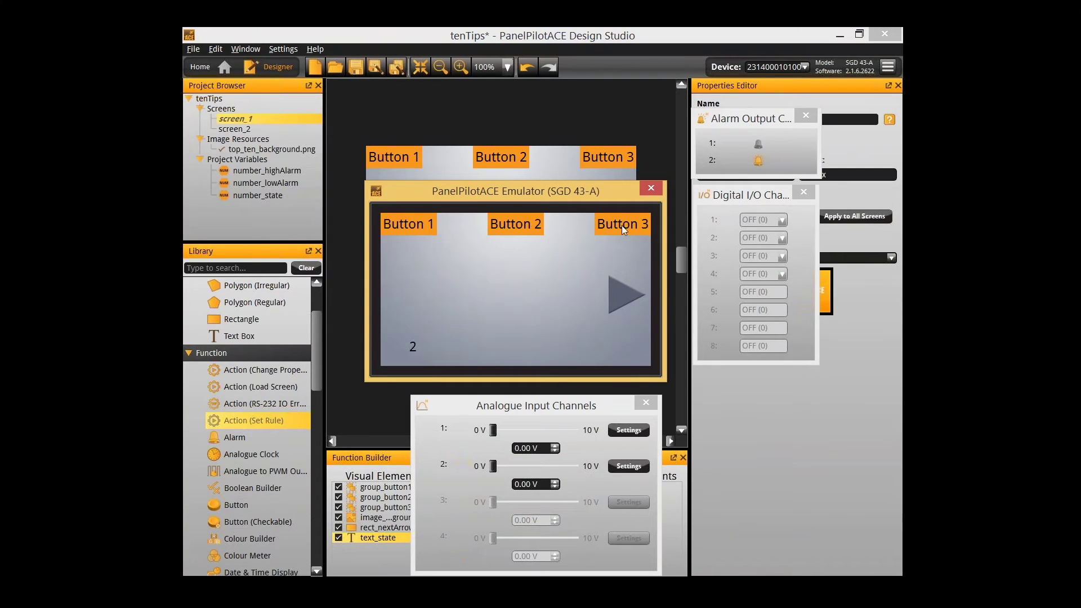
click(538, 225)
click(651, 188)
- Rename the Button 2 group as group_button_2 and the Button 3 group as group_button_3
click(503, 529)
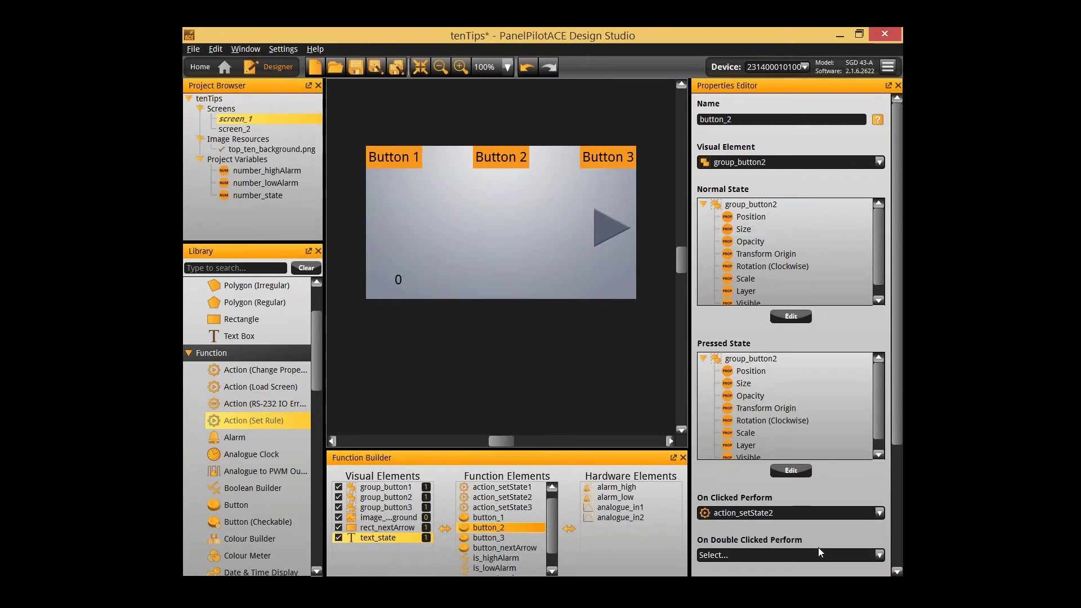
click(509, 148)
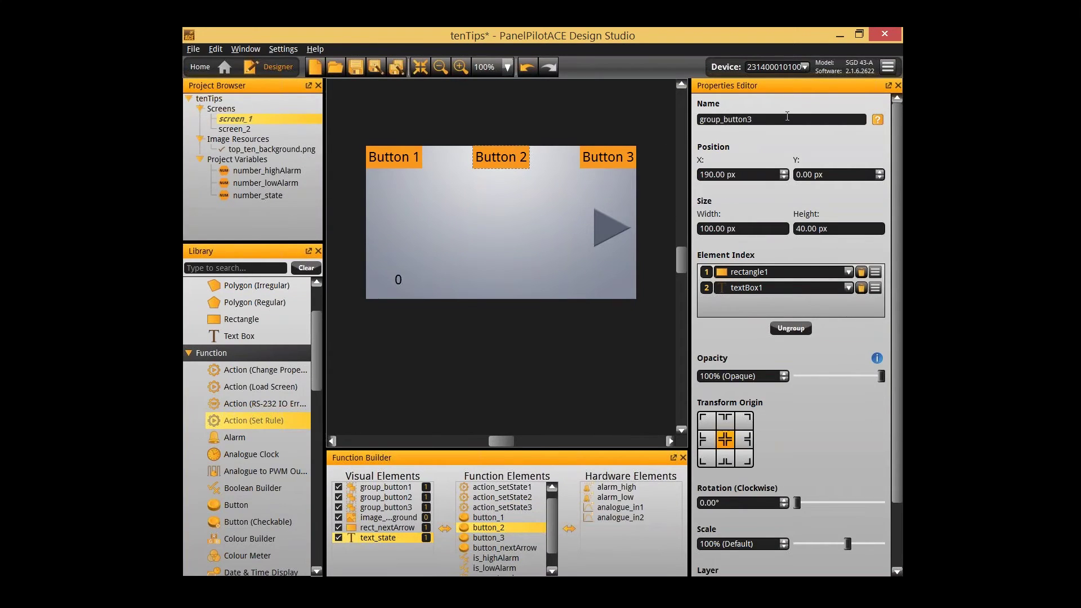
key(BackSpace)
click(620, 154)
key(BackSpace)
text(3)
click(508, 154)
key(Left)
click(619, 158)
click(748, 118)
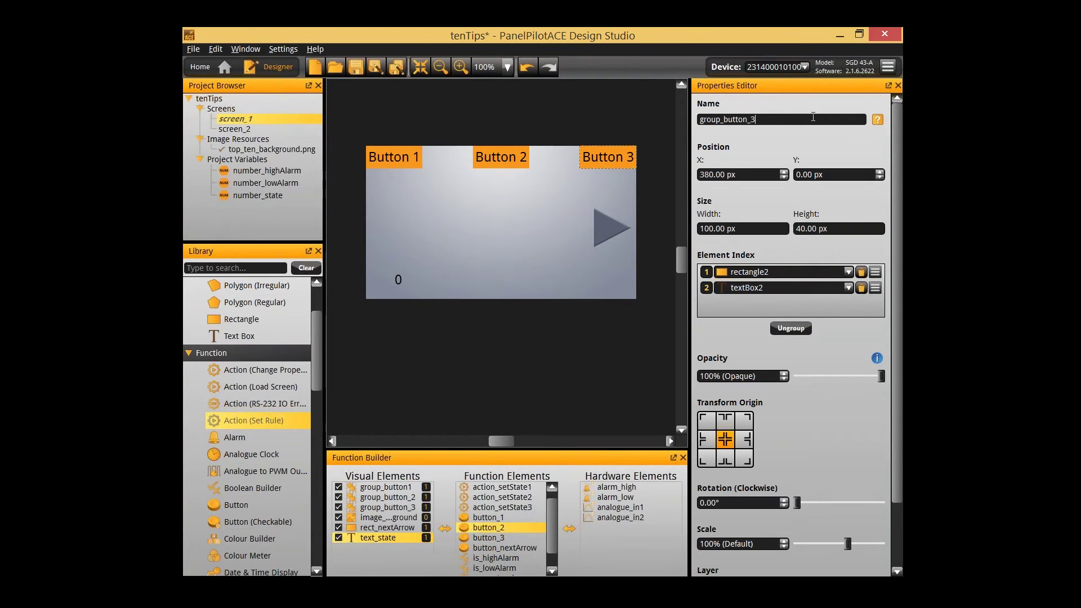
click(626, 113)
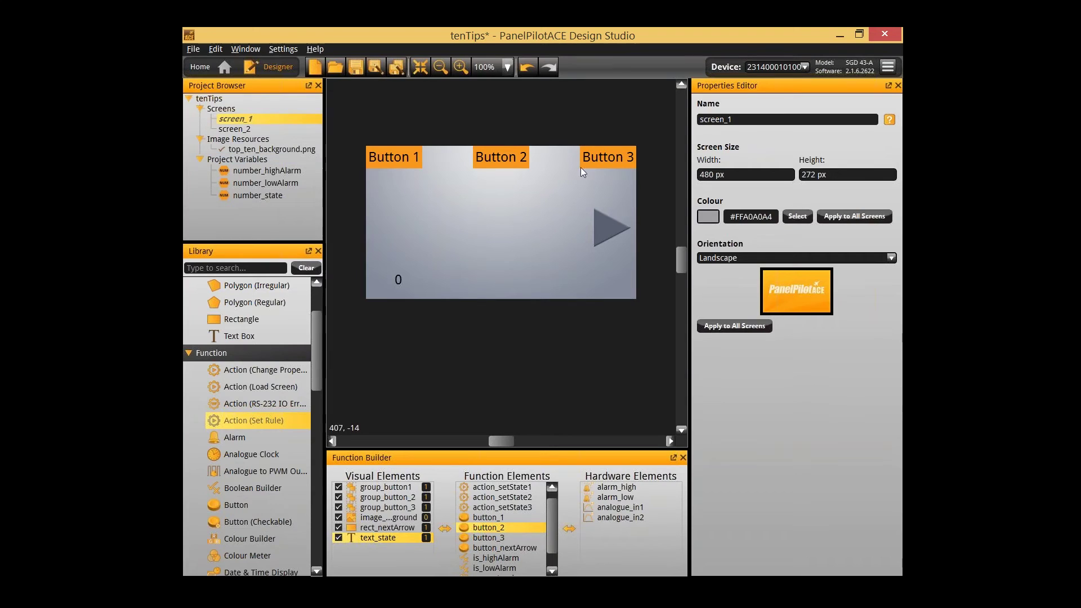
- Set the visual element of button_2 to group_button_2 and that of button_3 to group_button_3
click(523, 529)
click(740, 157)
click(740, 187)
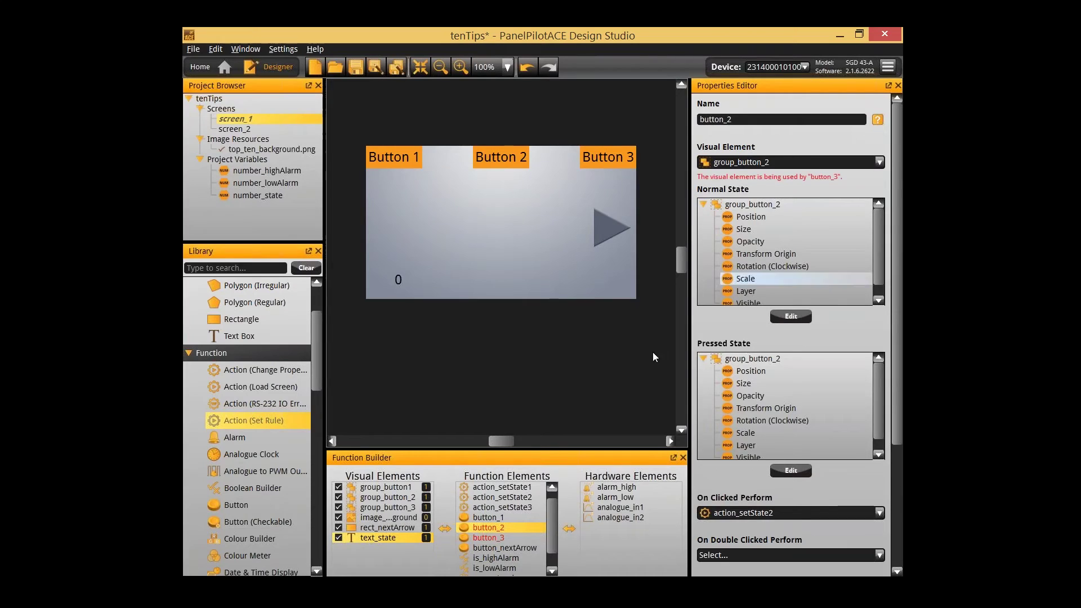
click(539, 538)
click(739, 162)
click(721, 196)
click(614, 117)
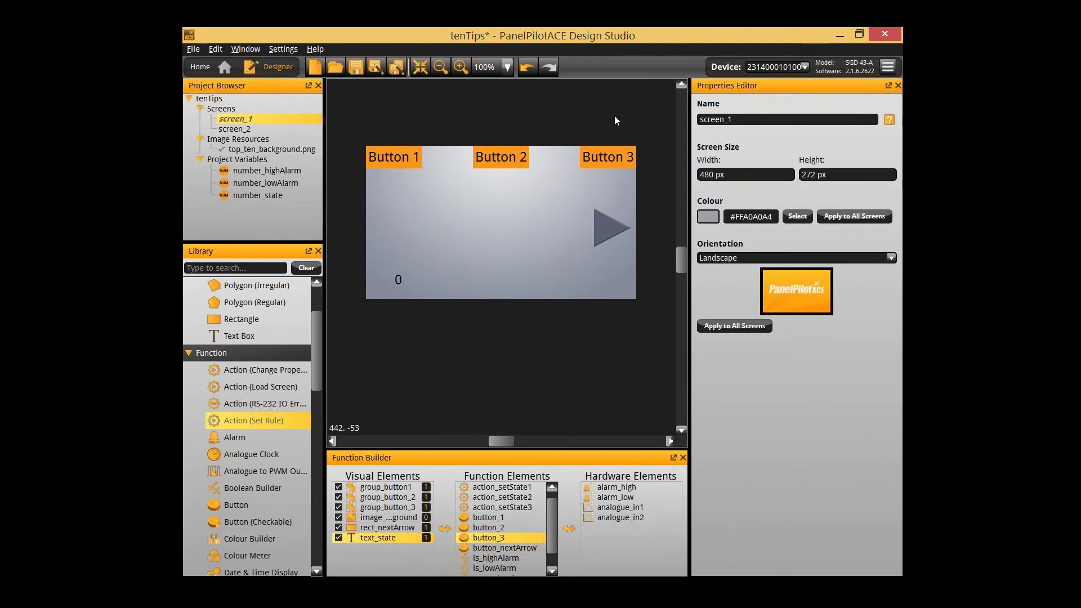
- Save the project, run it in the emulator to test the buttons and the next arrow, and close the emulator
key(ctrl+s)
key(F5)
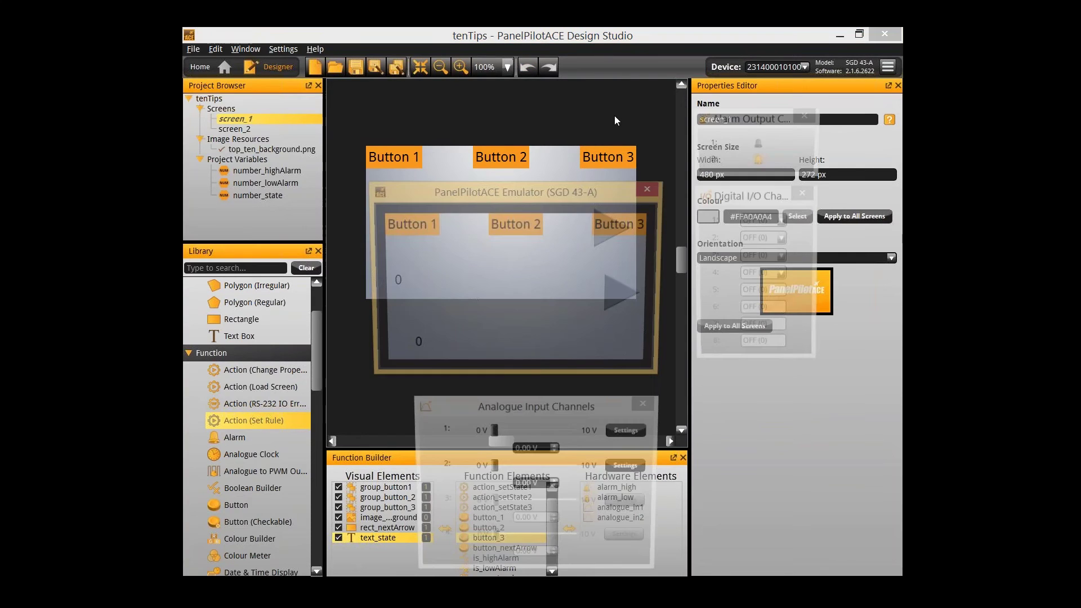
click(417, 228)
click(516, 224)
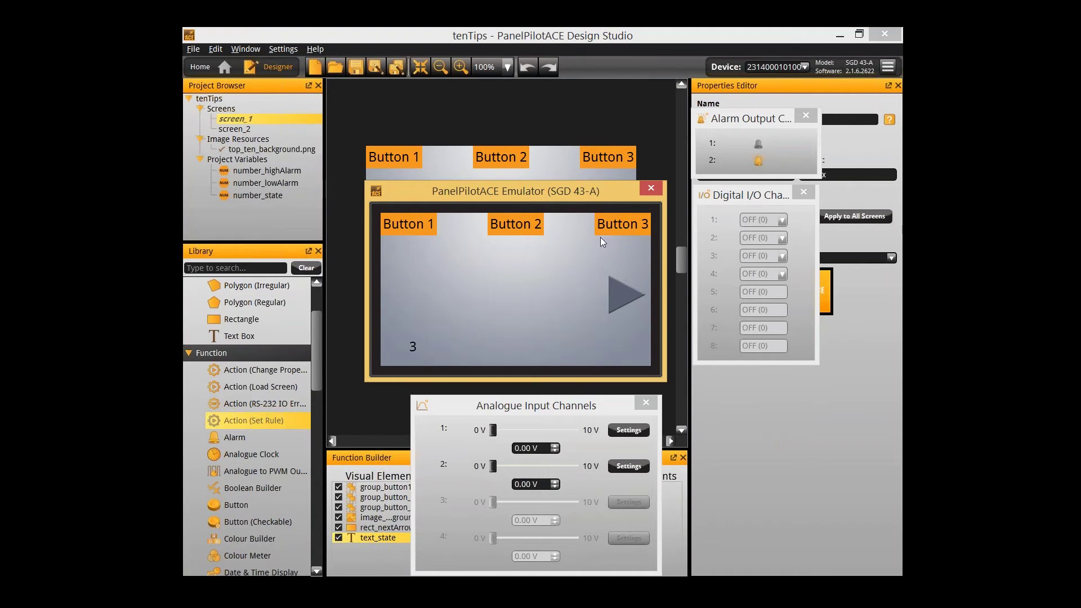
click(624, 299)
click(655, 188)
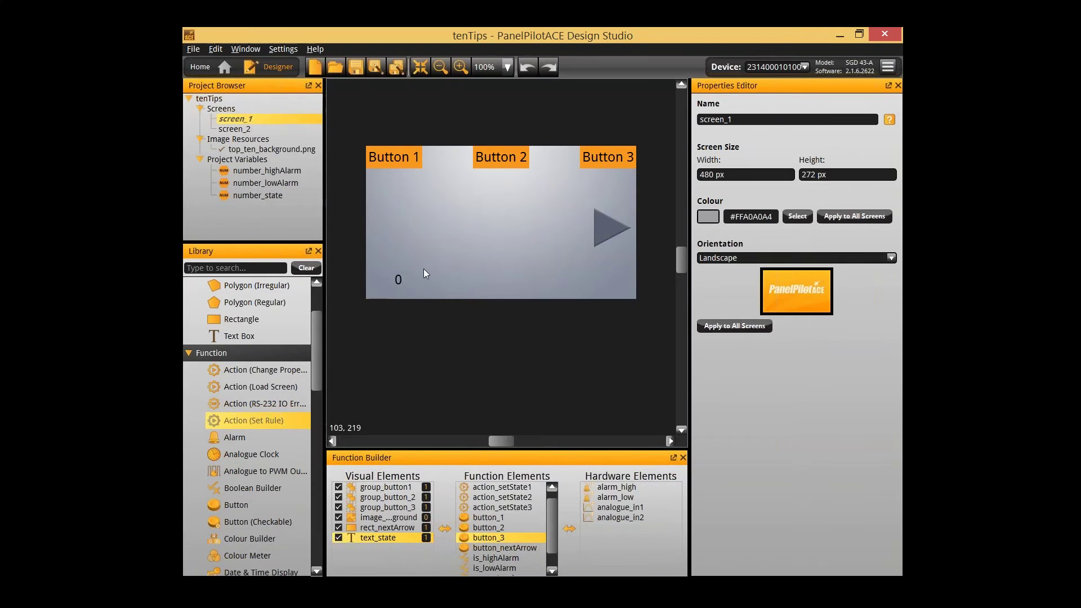
- Copy text_state, button_1 to button_3 and action_setState1 to action_setState3 from screen_1 and paste them into screen_2
click(406, 538)
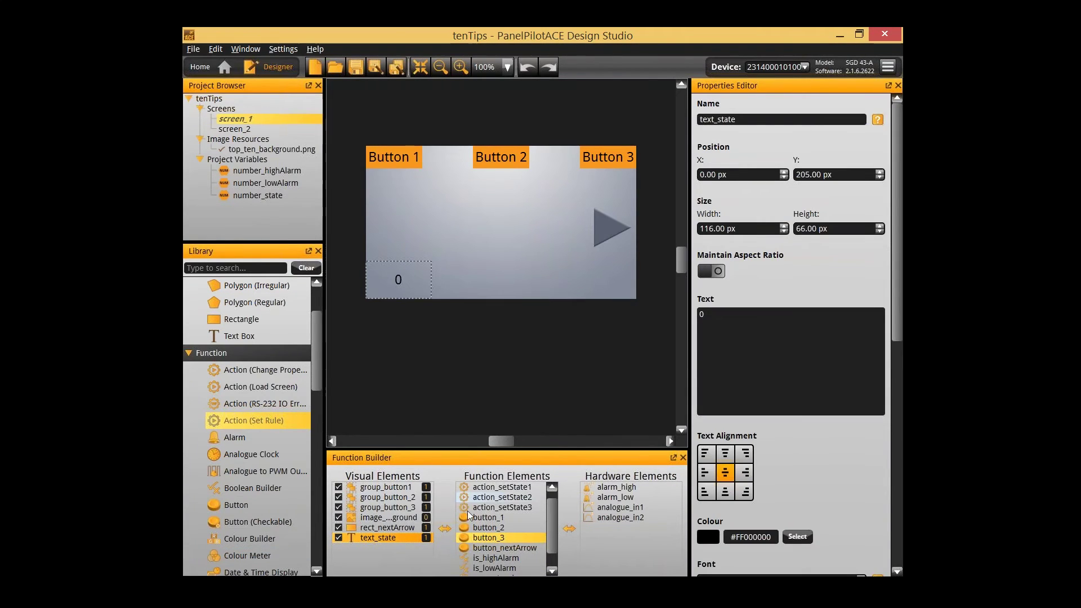
click(486, 539)
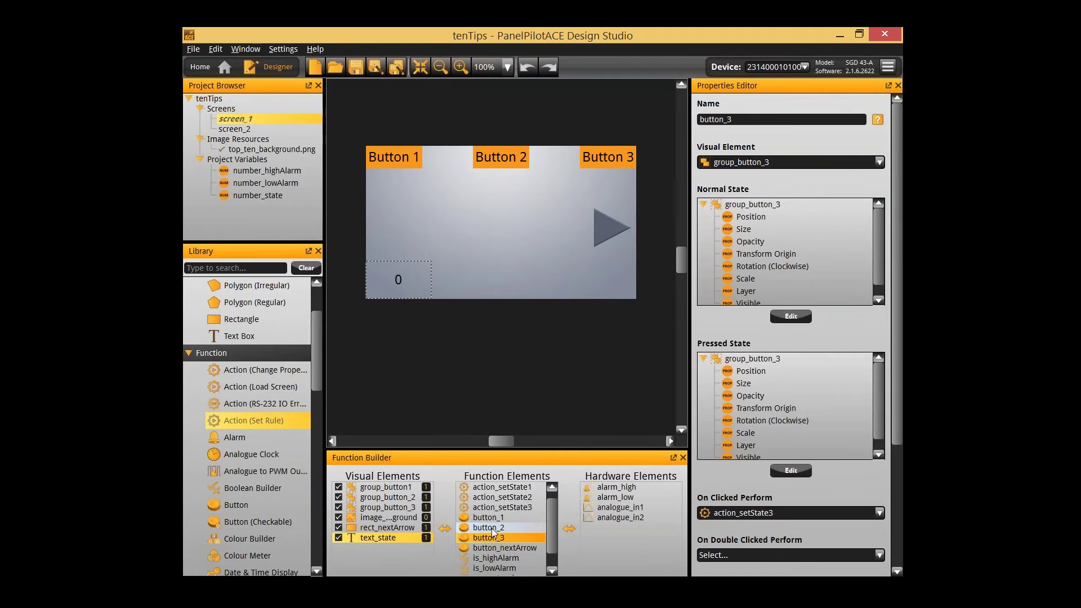
ctrl+click(491, 527)
ctrl+click(498, 519)
ctrl+click(508, 507)
ctrl+click(509, 497)
ctrl+click(506, 488)
scroll(527, 513, up, 1)
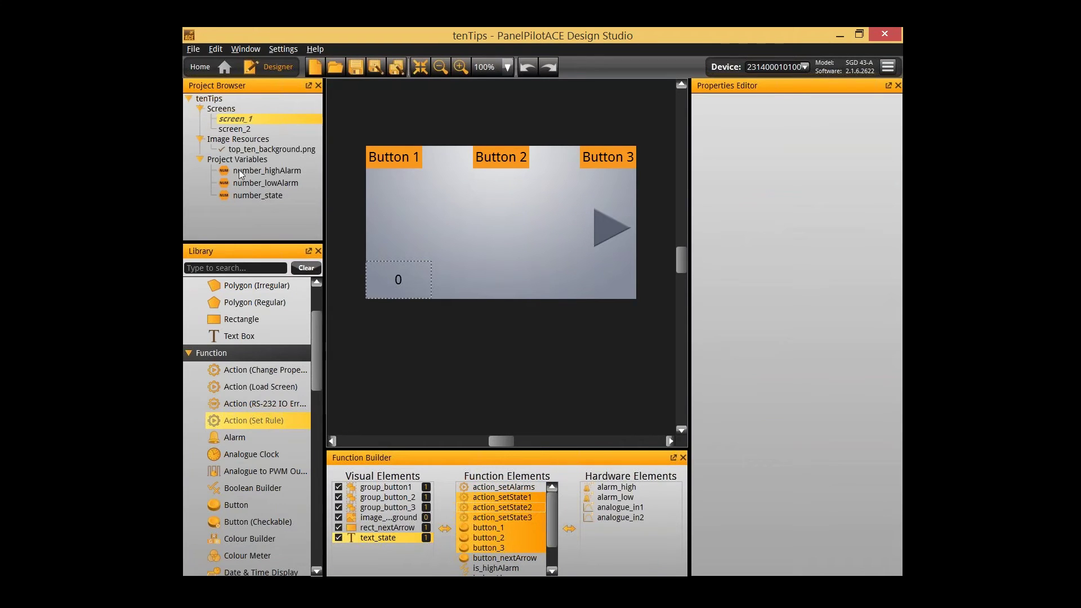
click(253, 130)
key(ctrl+v)
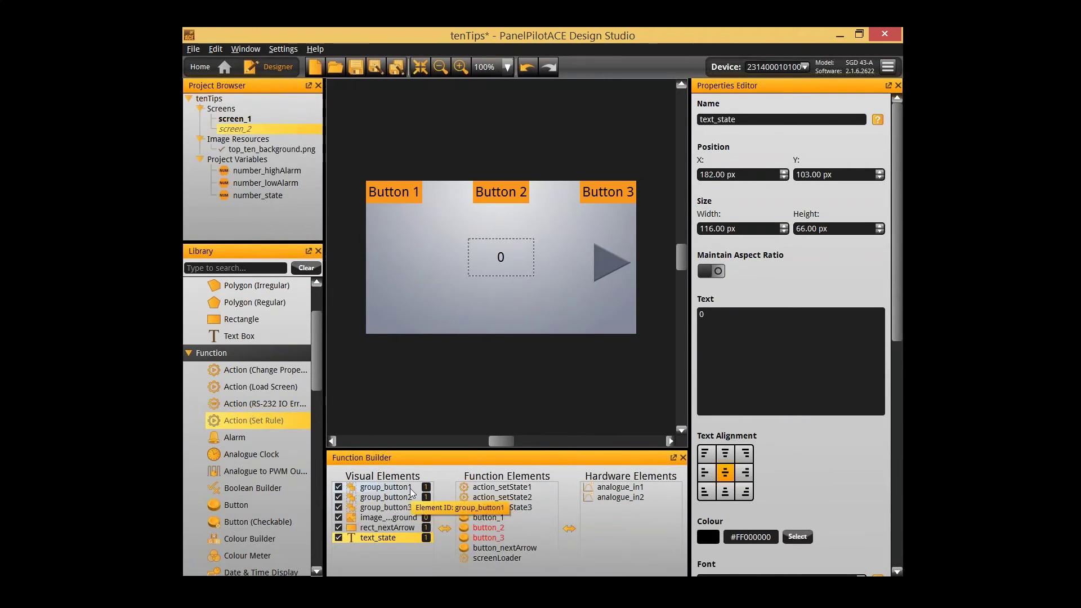
- On screen_1, rename the Button 2 group as group_button2 and the Button 3 group as group_button3, and return to screen_2
double_click(258, 119)
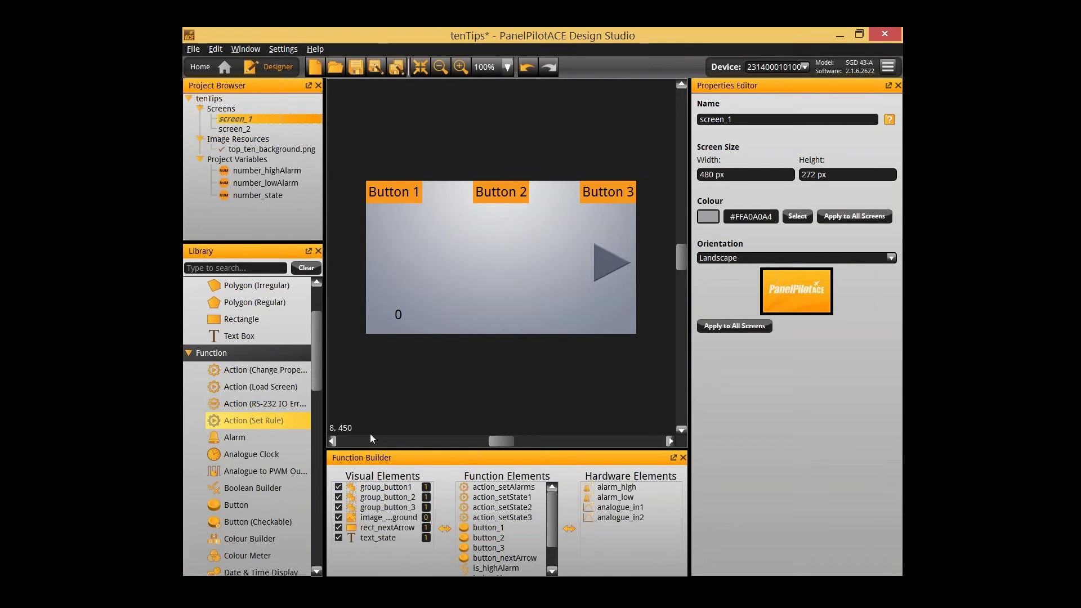
click(396, 497)
click(397, 497)
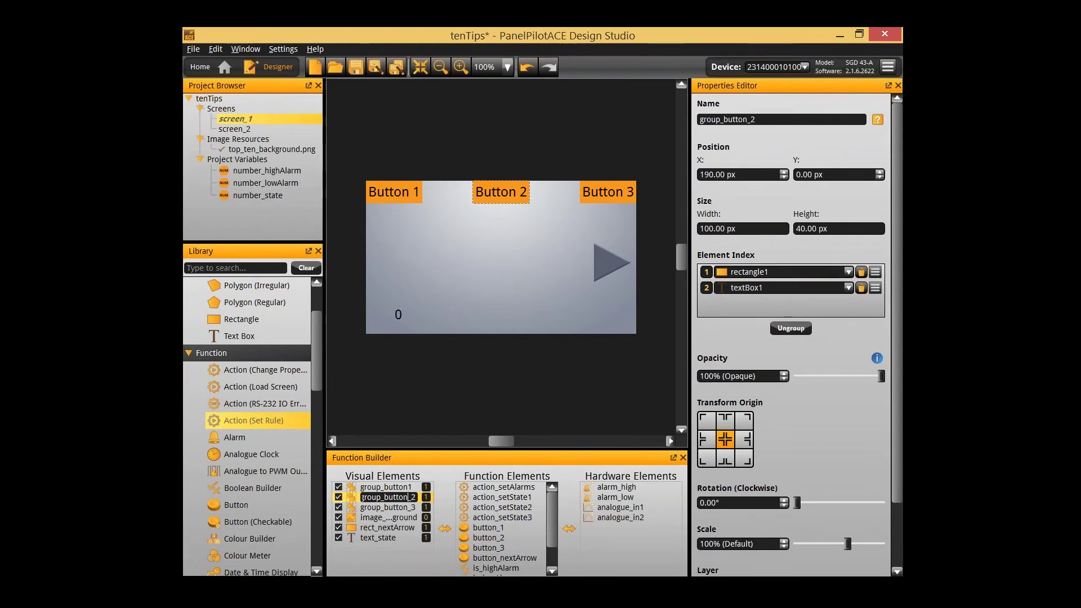
key(BackSpace)
key(Return)
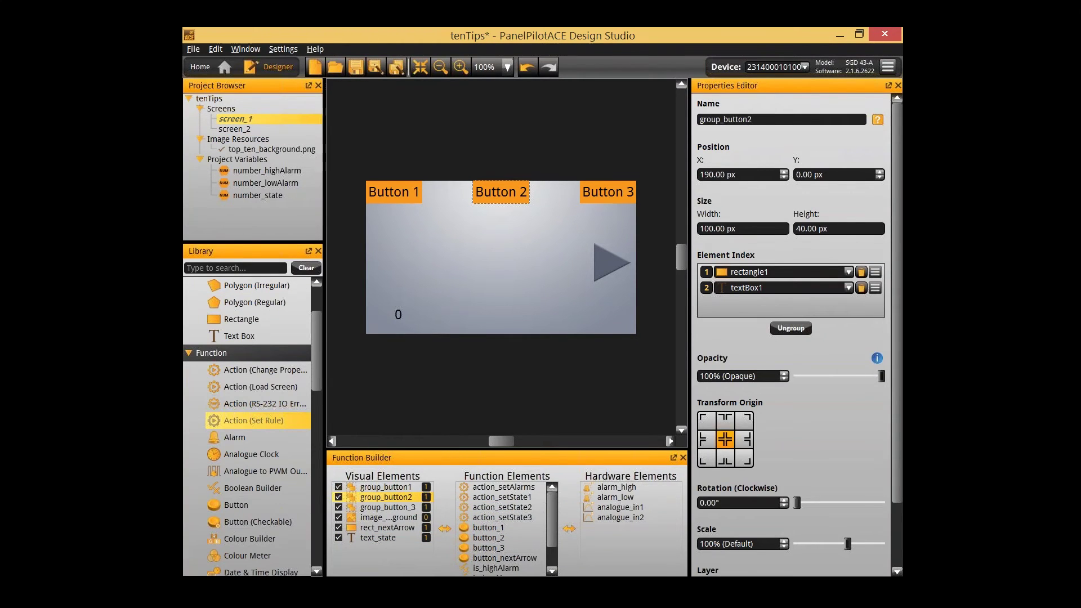
click(396, 507)
click(397, 508)
click(413, 508)
key(BackSpace)
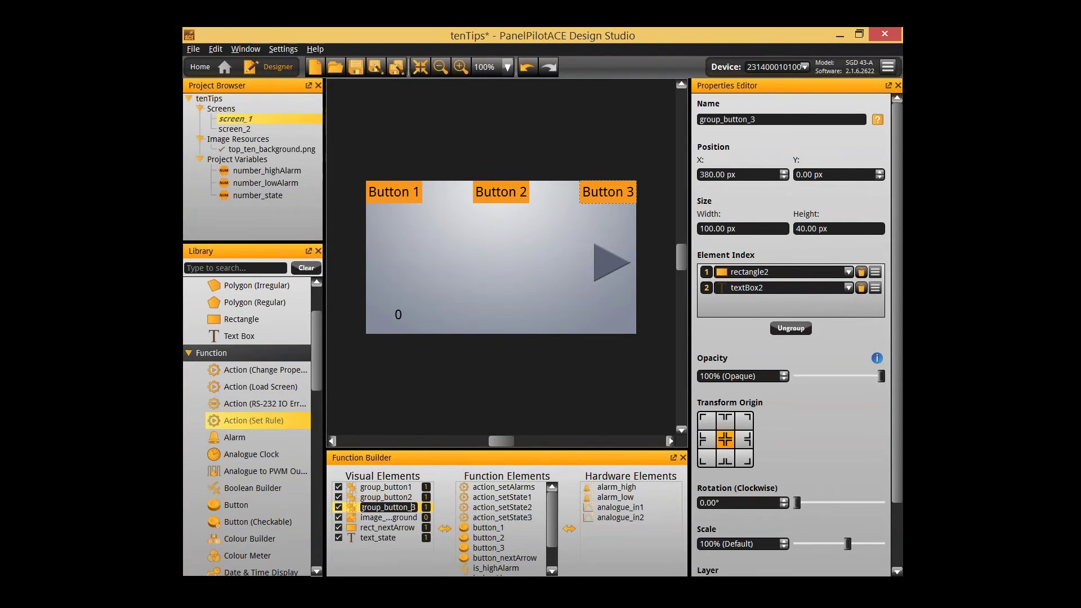
key(Return)
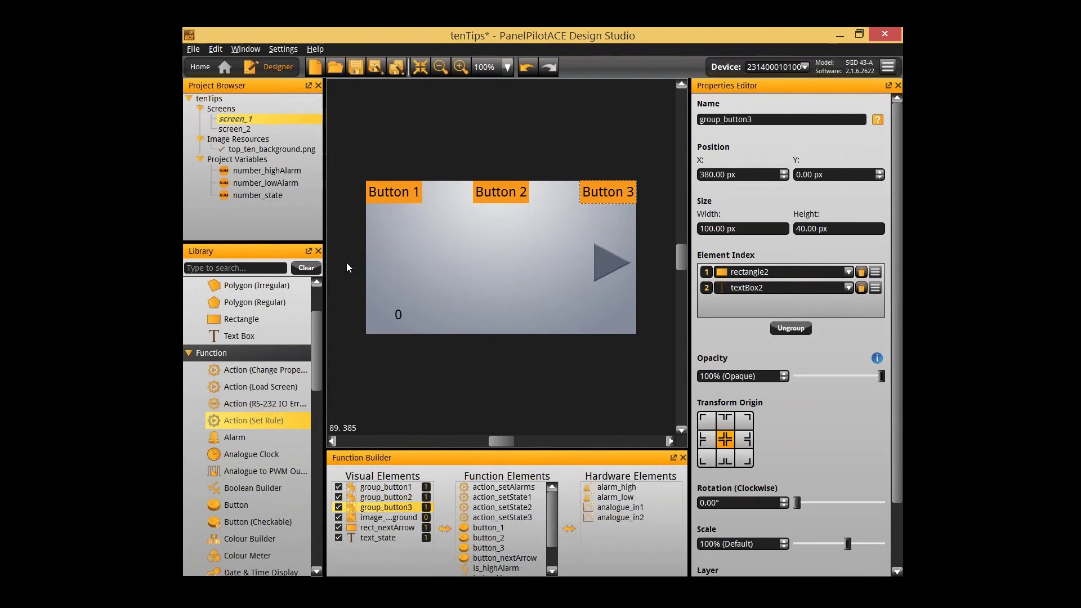
double_click(283, 133)
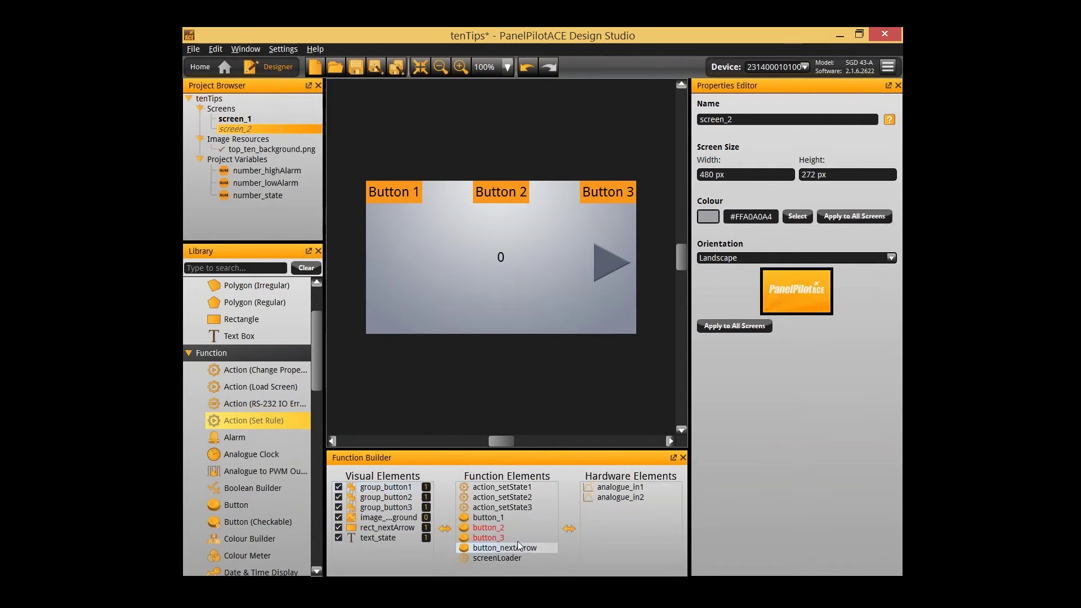
click(495, 536)
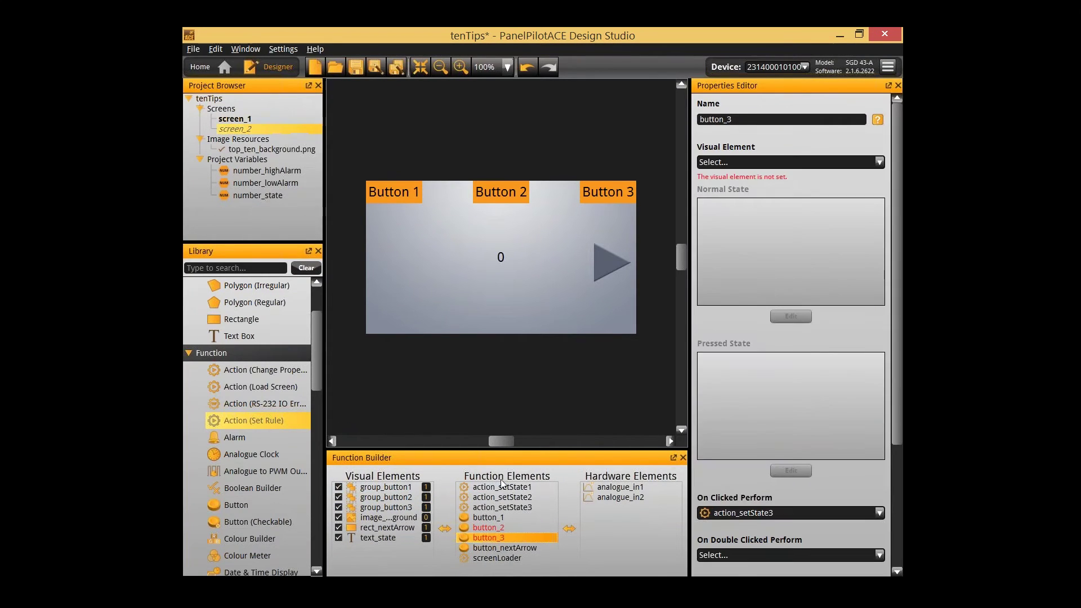
shift+click(501, 486)
key(Delete)
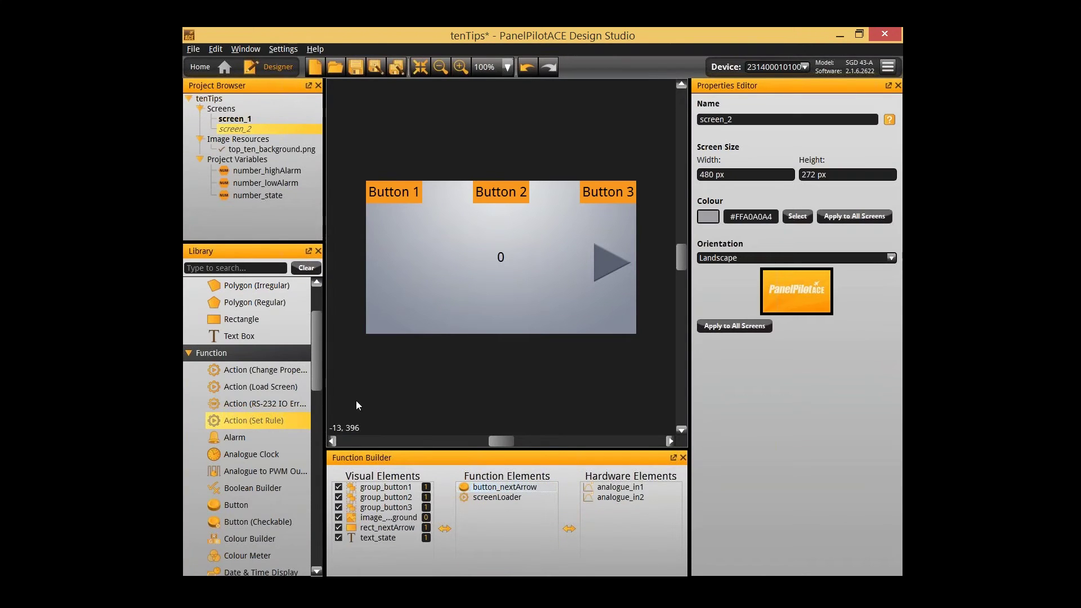
click(367, 537)
key(Delete)
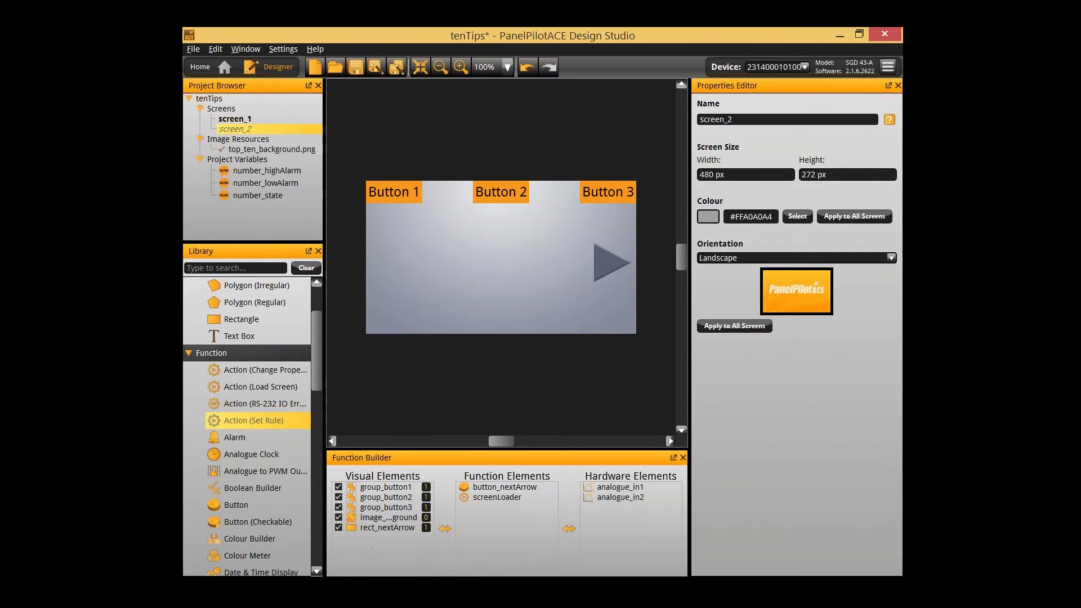
key(ctrl+z)
key(ctrl+z)
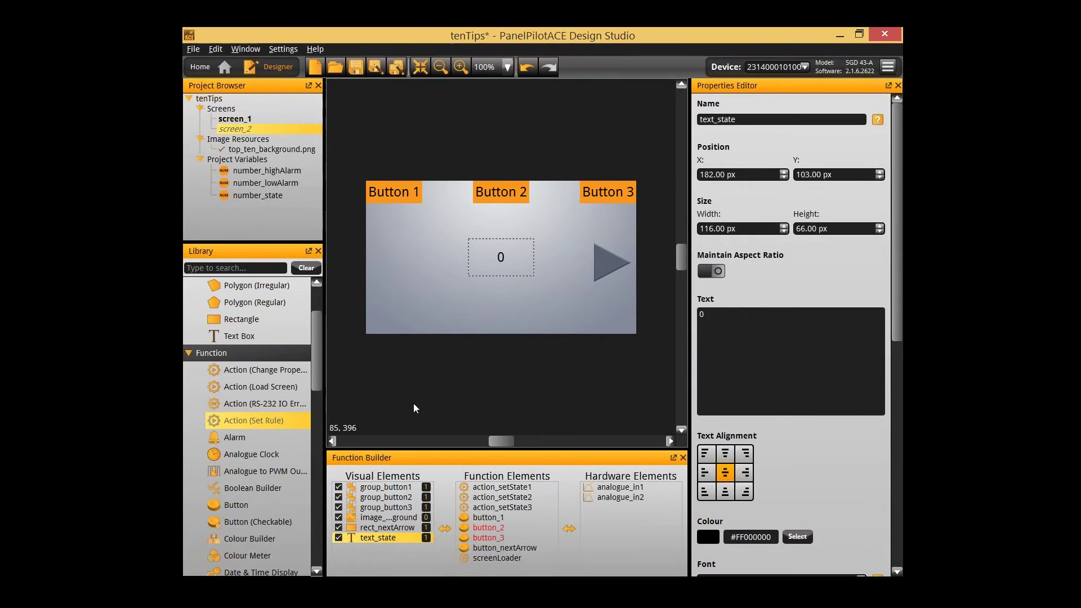
- On screen_2, set the visual element of button_2 to group_button2 and that of button_3 to group_button3
click(502, 528)
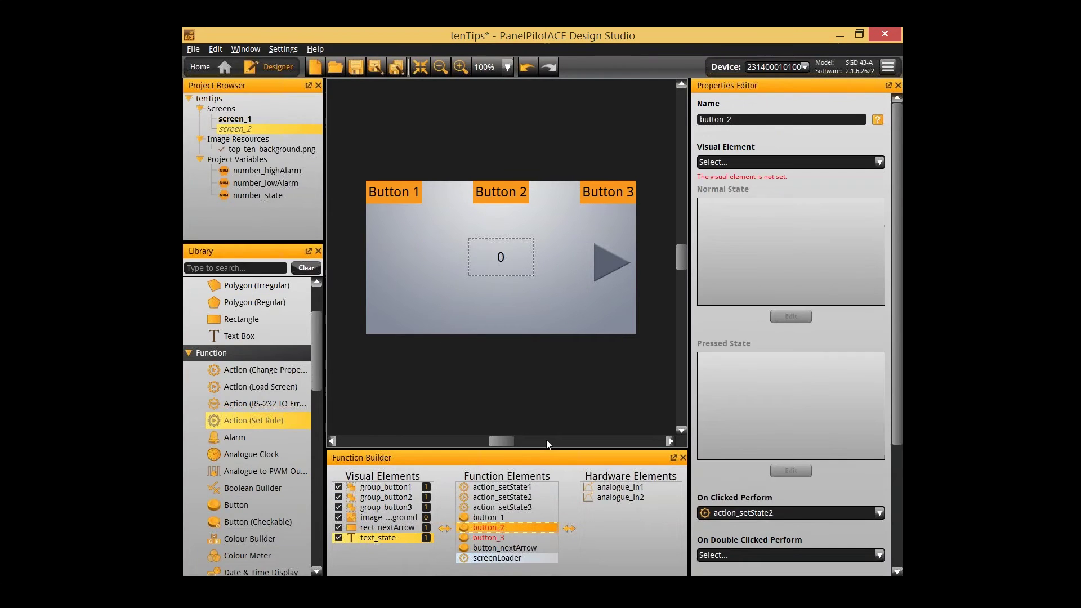
click(721, 163)
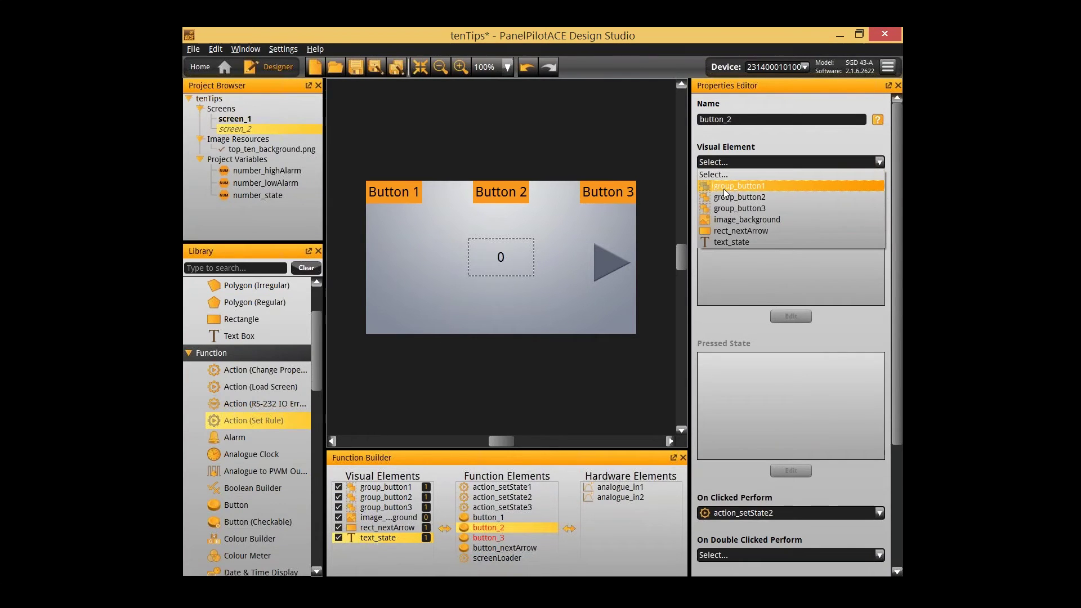
click(724, 196)
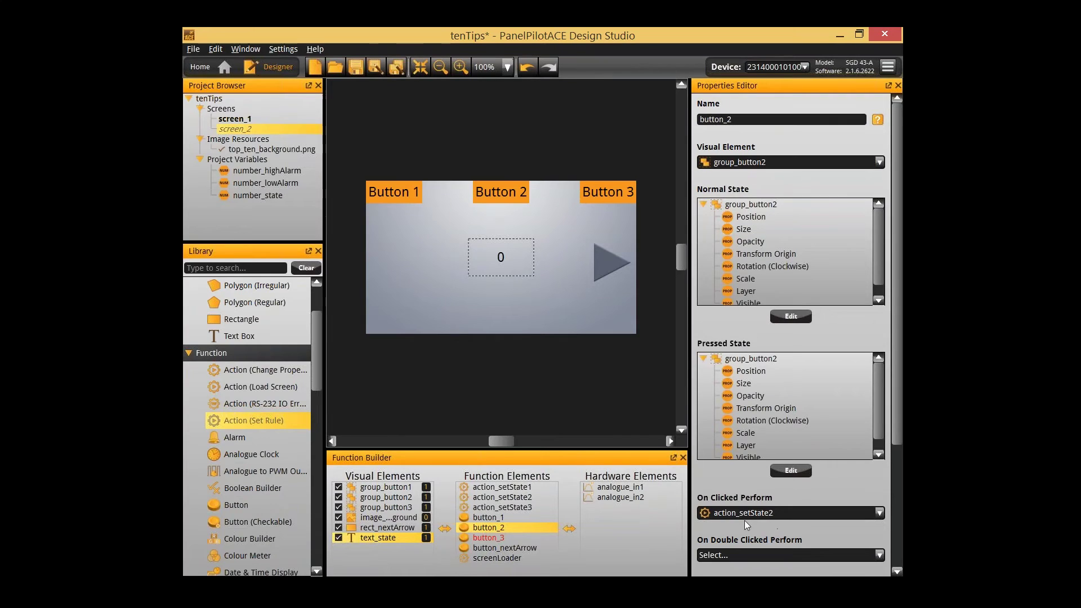
click(489, 537)
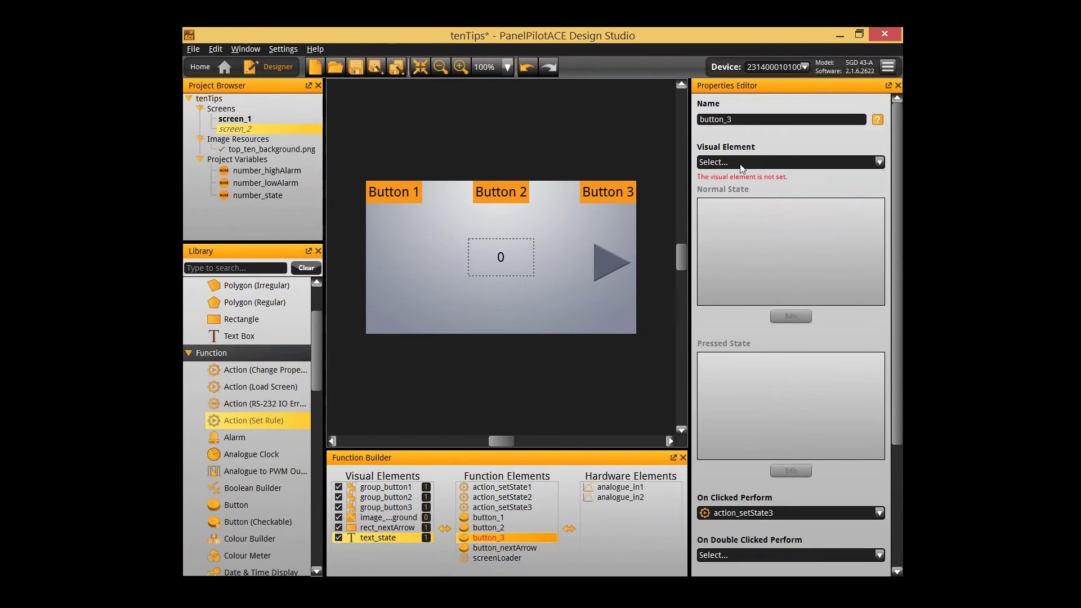
click(741, 163)
click(733, 210)
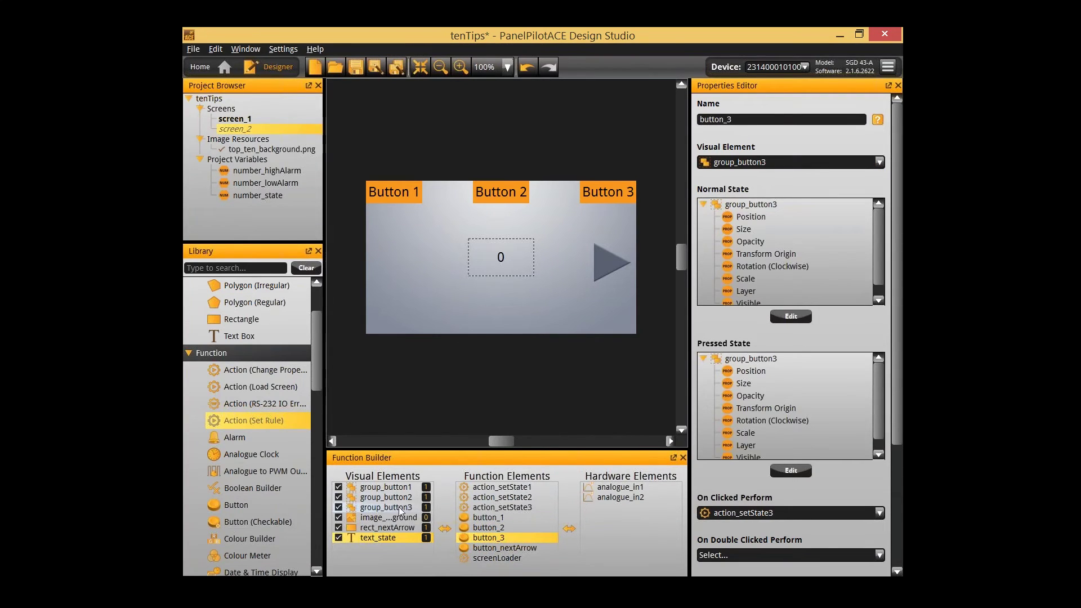
- Check the screenLoader target and the set expressions of the state actions on screen_2
click(507, 558)
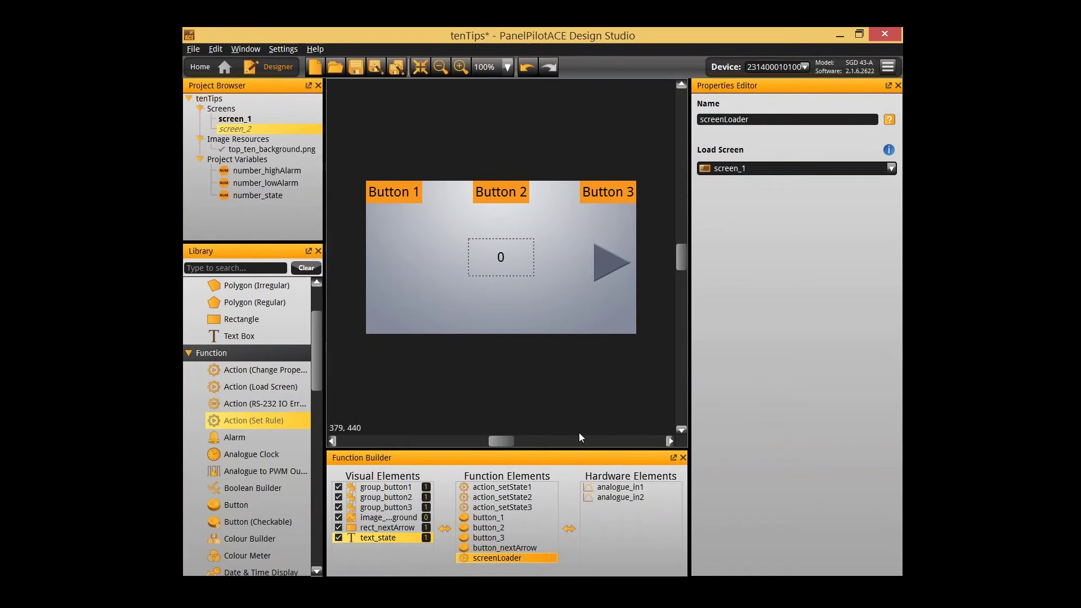
click(511, 527)
click(514, 497)
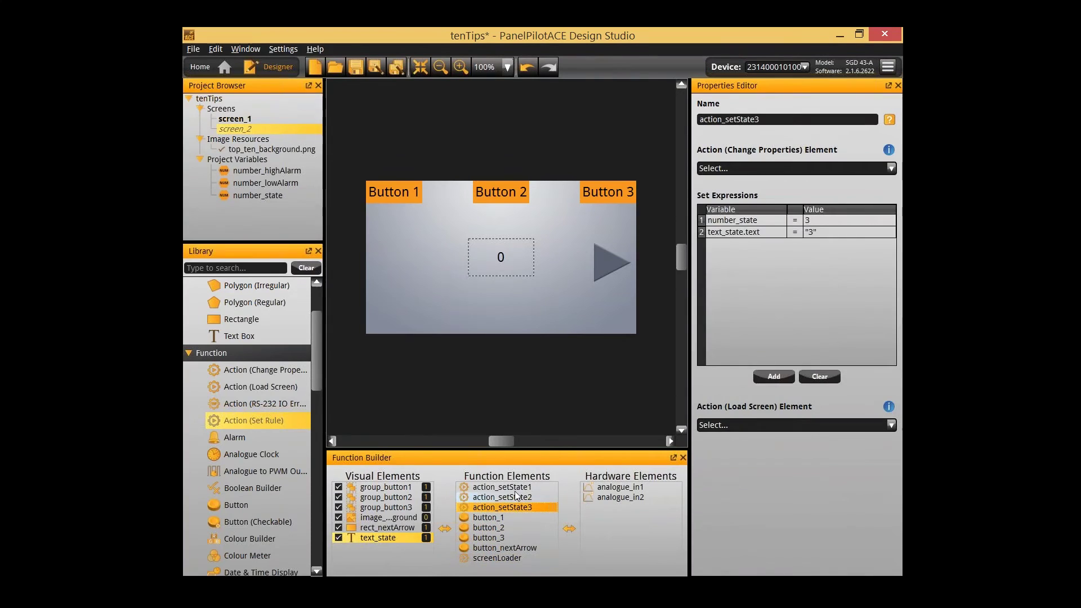
click(516, 488)
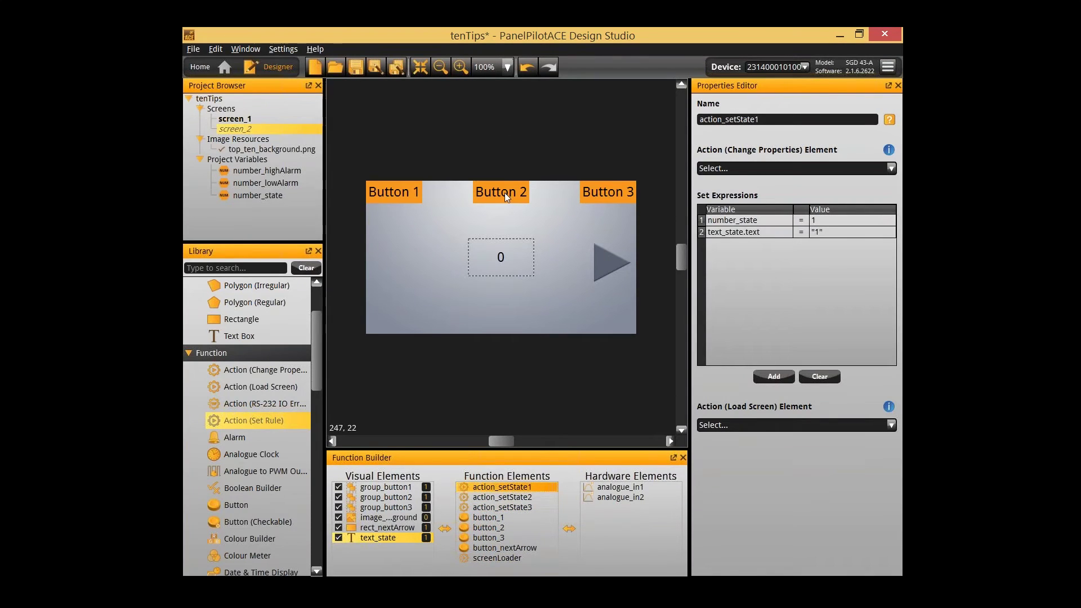
- On screen_2, rename the Button 2 group as group_button2 and the Button 3 group as group_button3
click(504, 193)
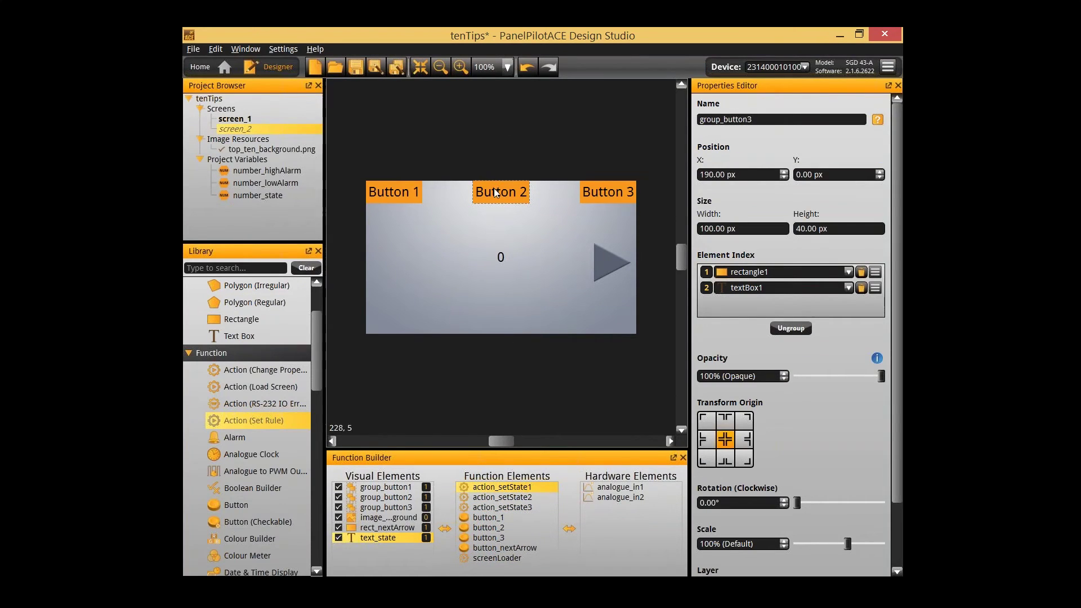
click(583, 186)
click(498, 192)
click(765, 116)
click(618, 186)
click(759, 116)
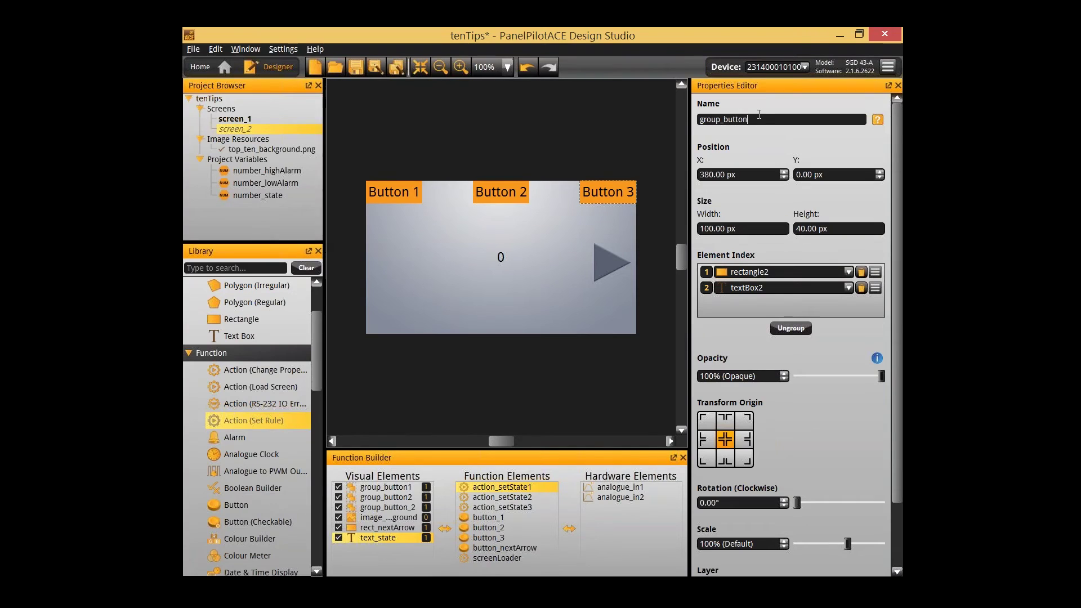
click(501, 191)
key(BackSpace)
click(506, 529)
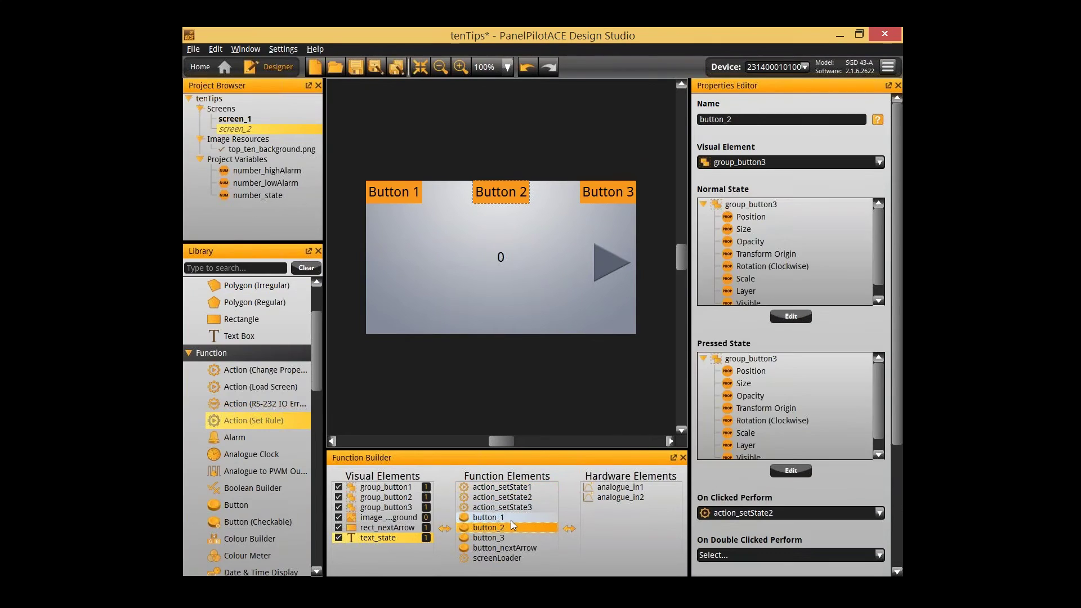
- Run the project in the emulator, test the three state buttons, and close the emulator
click(522, 365)
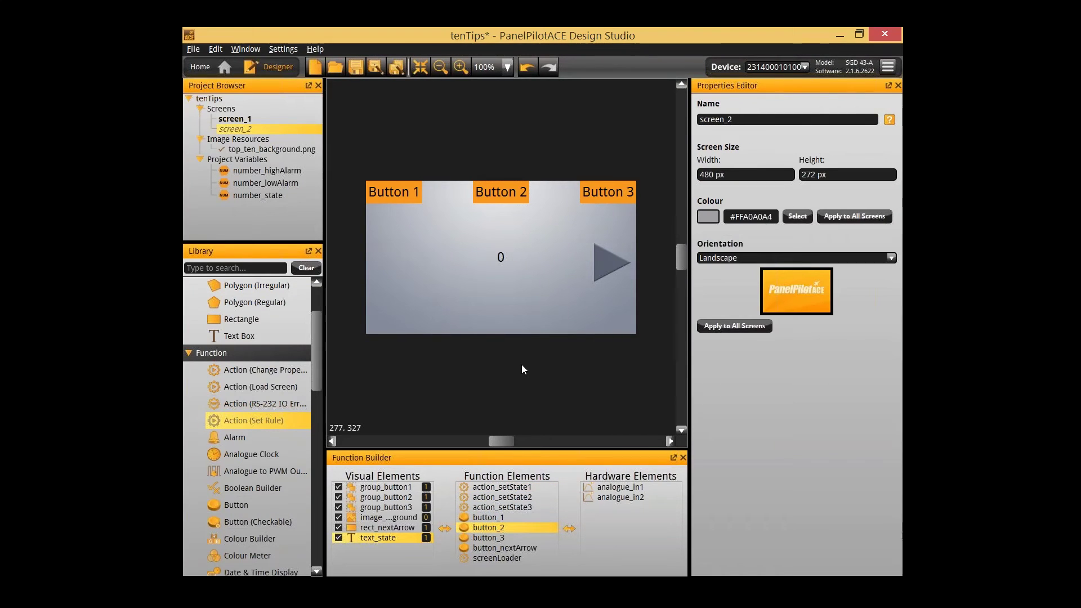
key(F5)
click(523, 223)
click(604, 219)
click(396, 223)
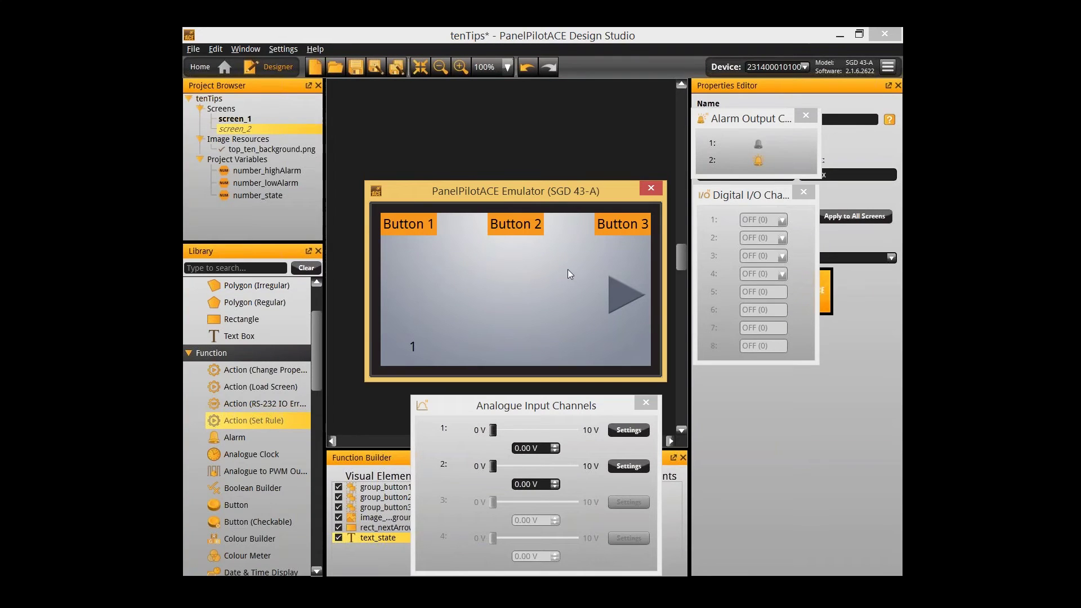
click(431, 220)
click(597, 222)
click(492, 225)
click(651, 188)
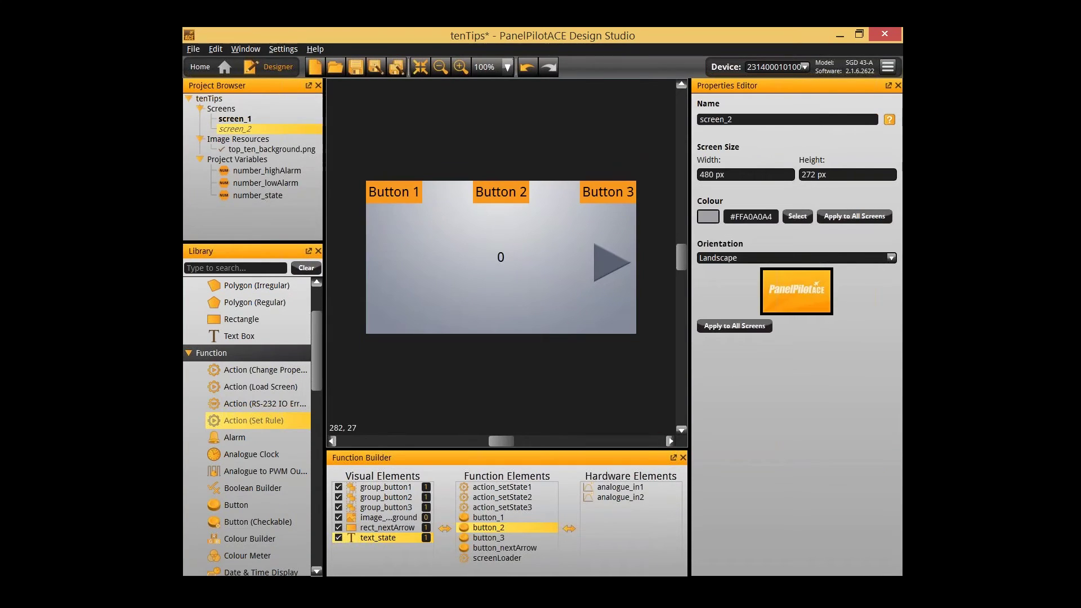
- Reassign screen_2's button_2 to visual element group_button2 and button_3 to group_button3, and save the project
click(500, 192)
click(489, 517)
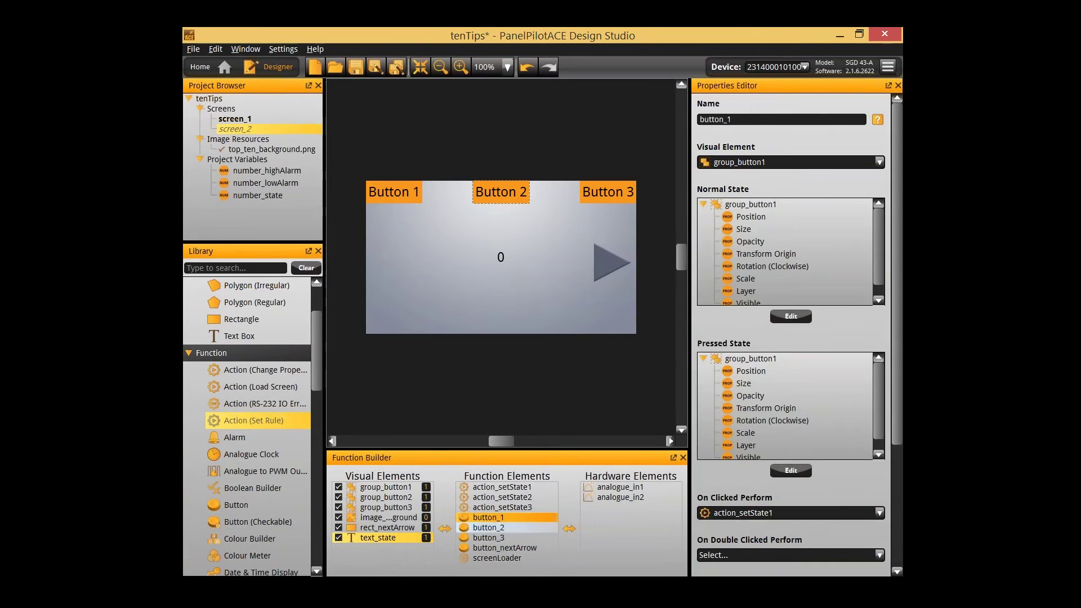
click(496, 548)
click(489, 528)
click(739, 167)
click(732, 198)
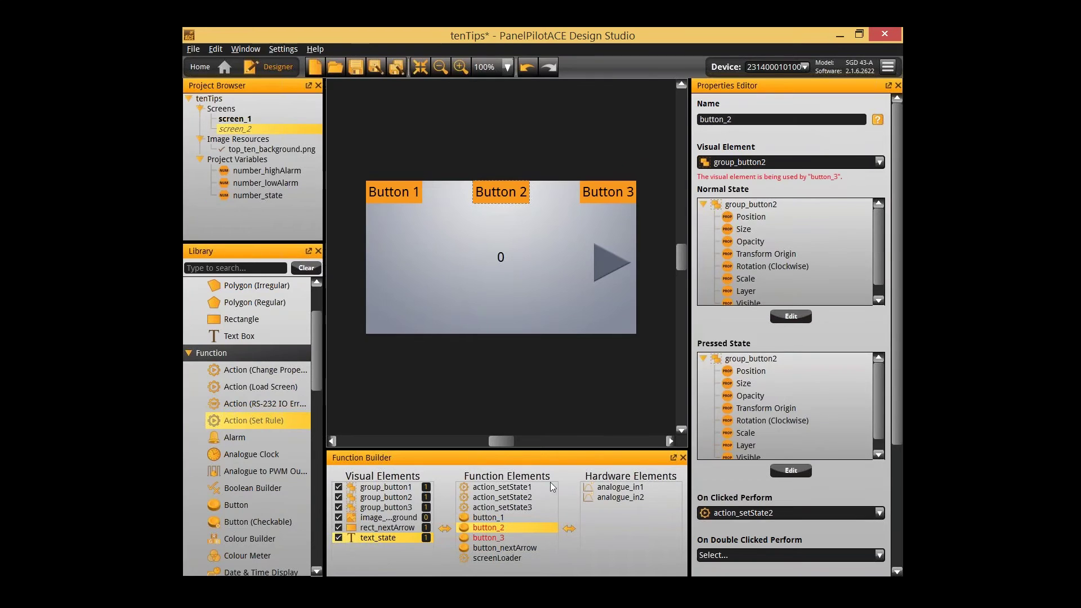
click(523, 538)
click(732, 166)
click(726, 210)
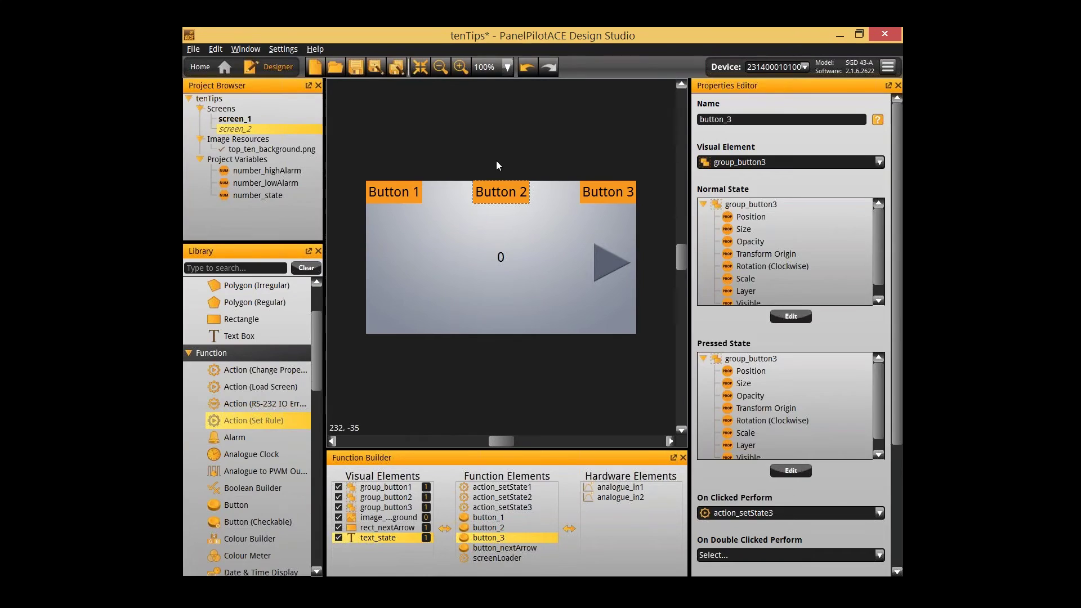
click(486, 294)
key(ctrl+s)
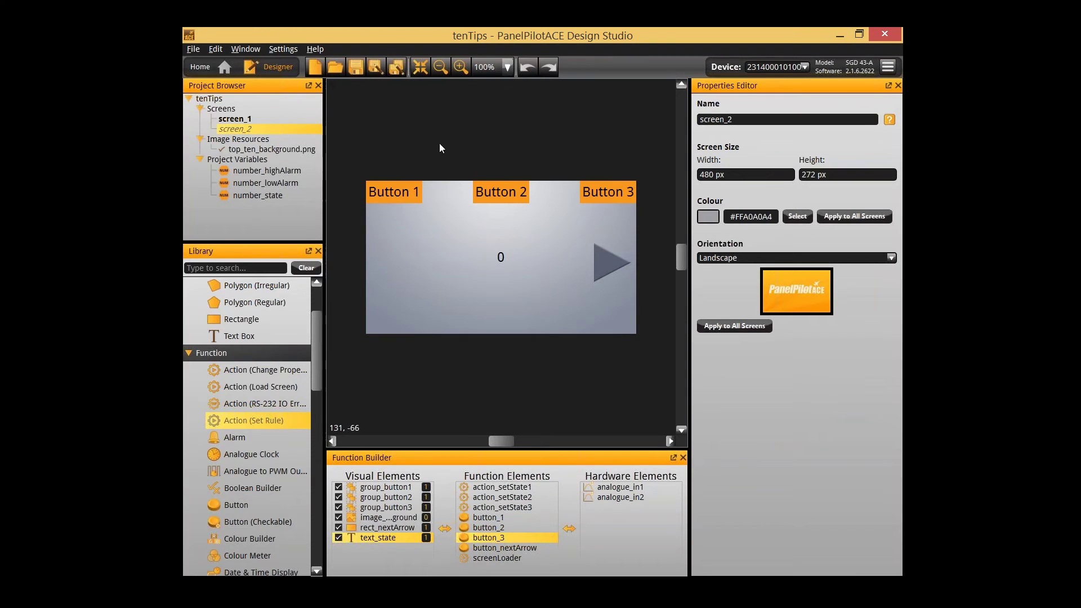
- Check button_2's settings, run the project in the emulator to test Button 3 and the next arrow, and close the emulator
click(489, 527)
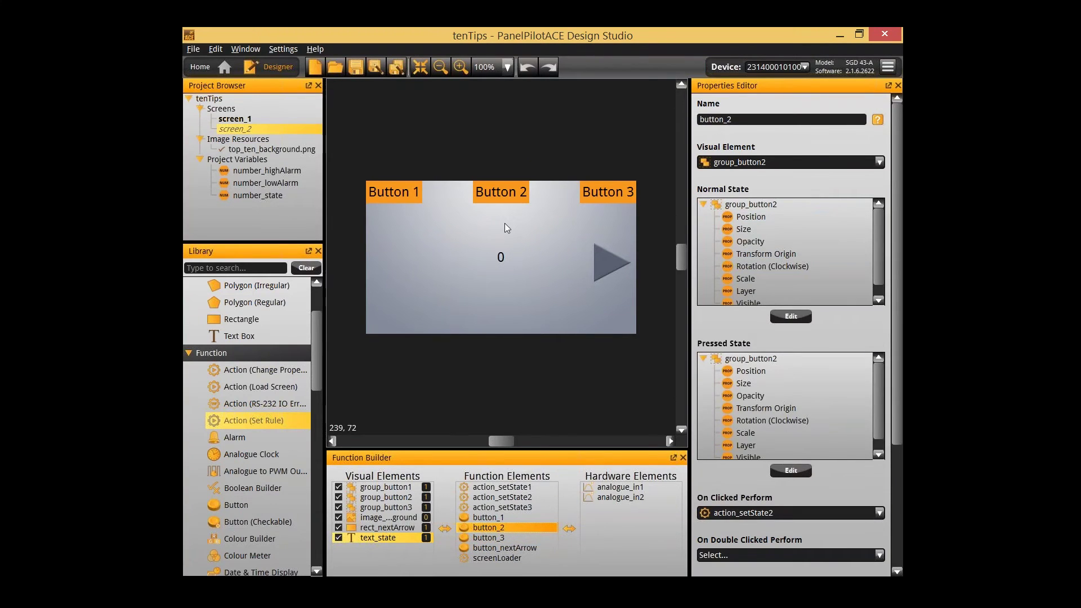
key(F5)
click(599, 233)
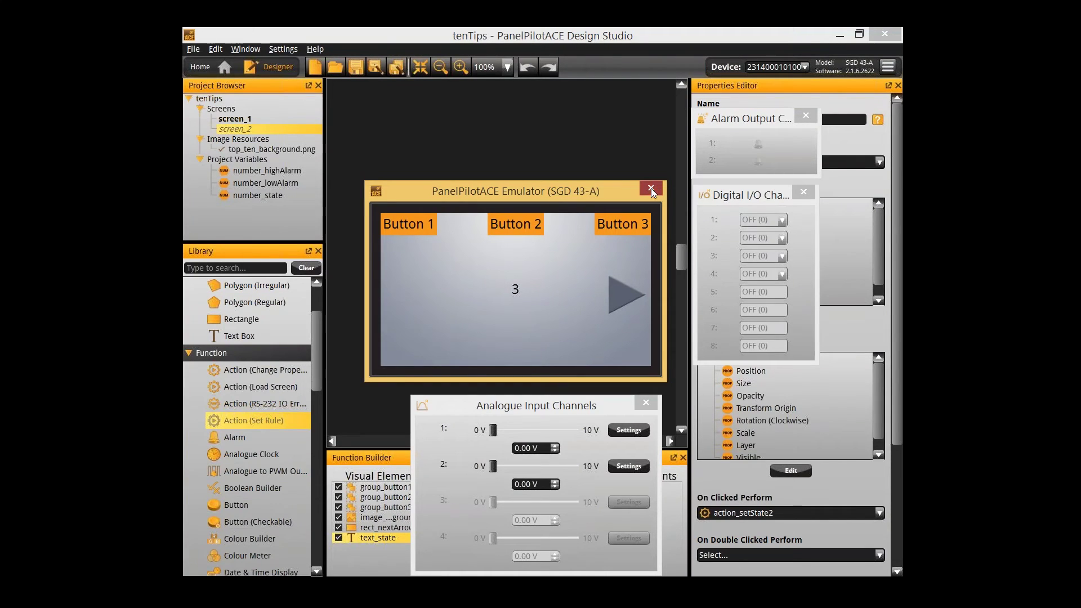
click(614, 280)
click(651, 188)
- Check the visual element and clicked action assigned to button_3 on screen_2
click(502, 114)
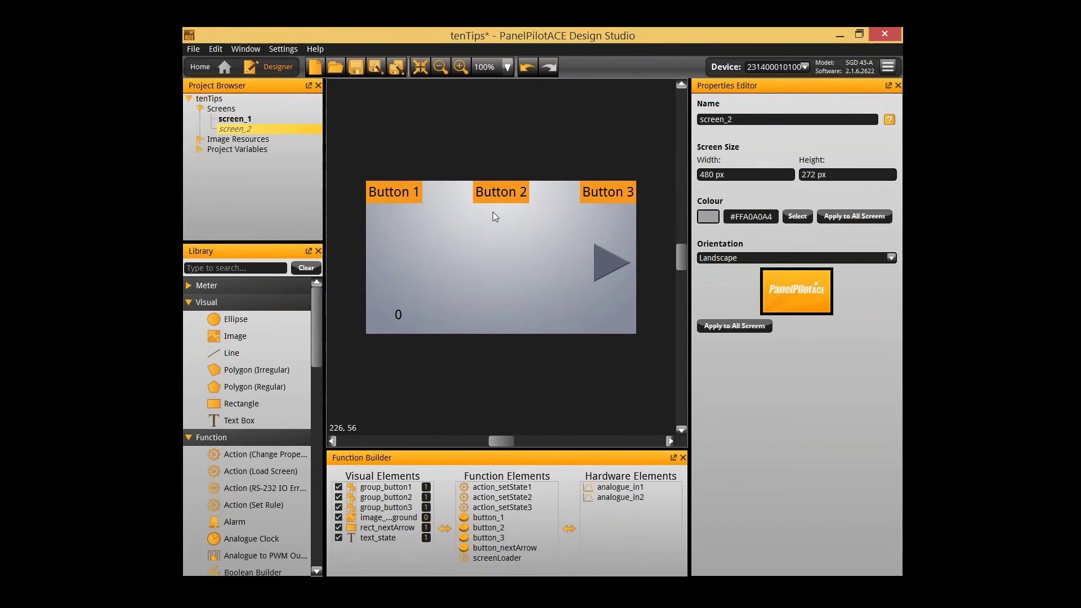
click(493, 213)
click(488, 537)
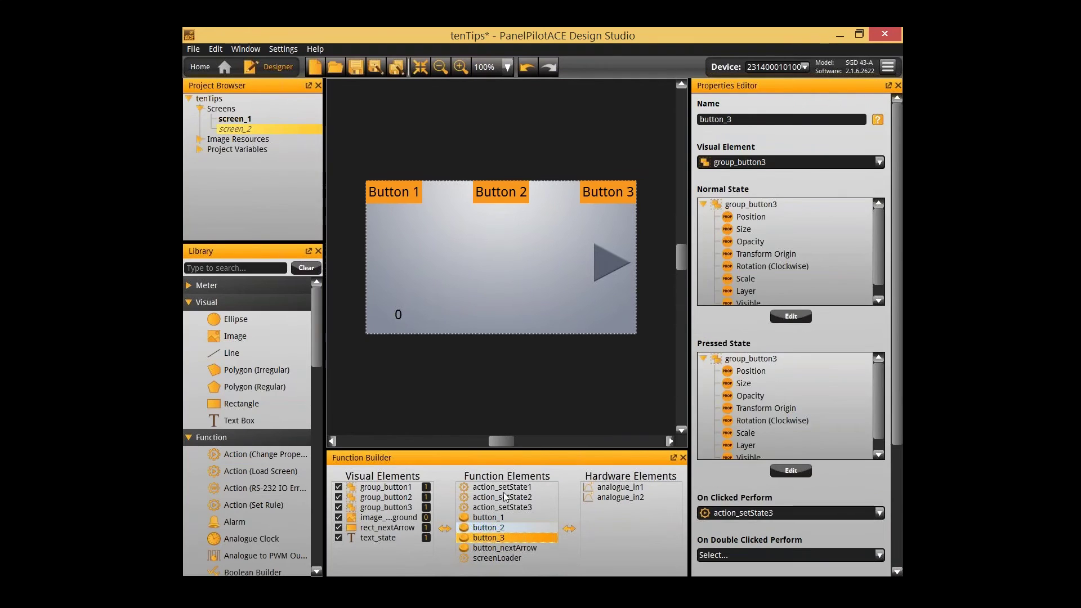
click(504, 192)
click(576, 170)
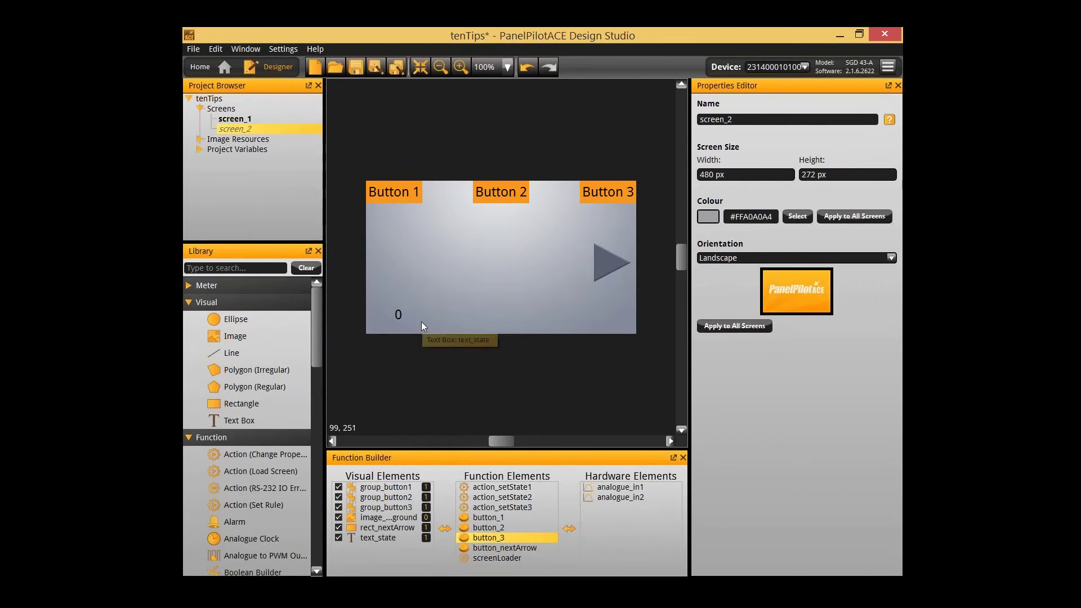
- Add a Timer function named timer_onLoad to screen_2 and set its Repeat Behaviour to 1
scroll(256, 414, down, 3)
scroll(256, 423, down, 3)
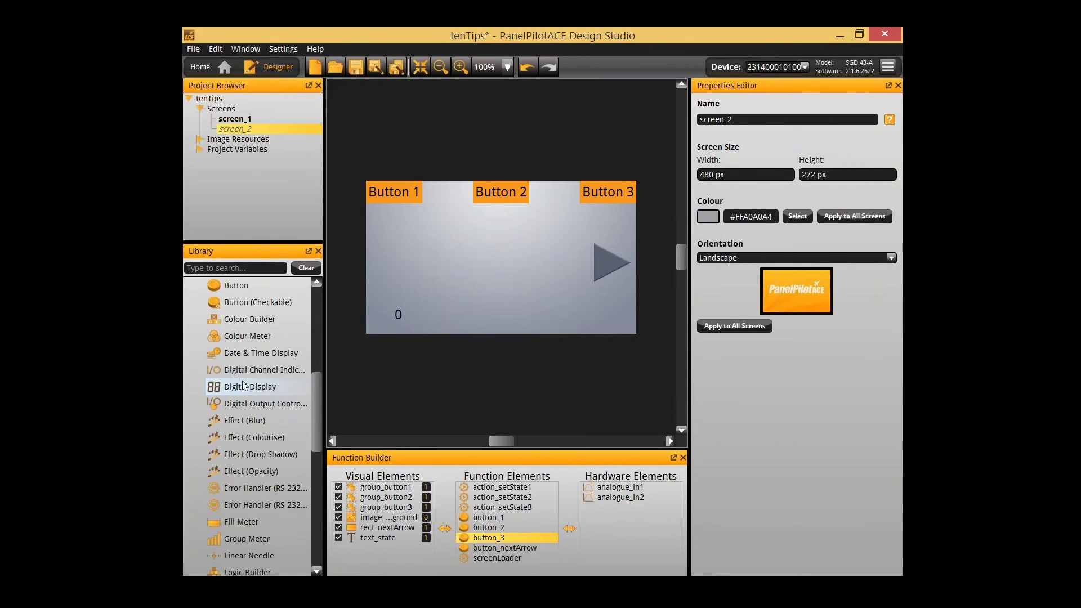
scroll(251, 370, down, 4)
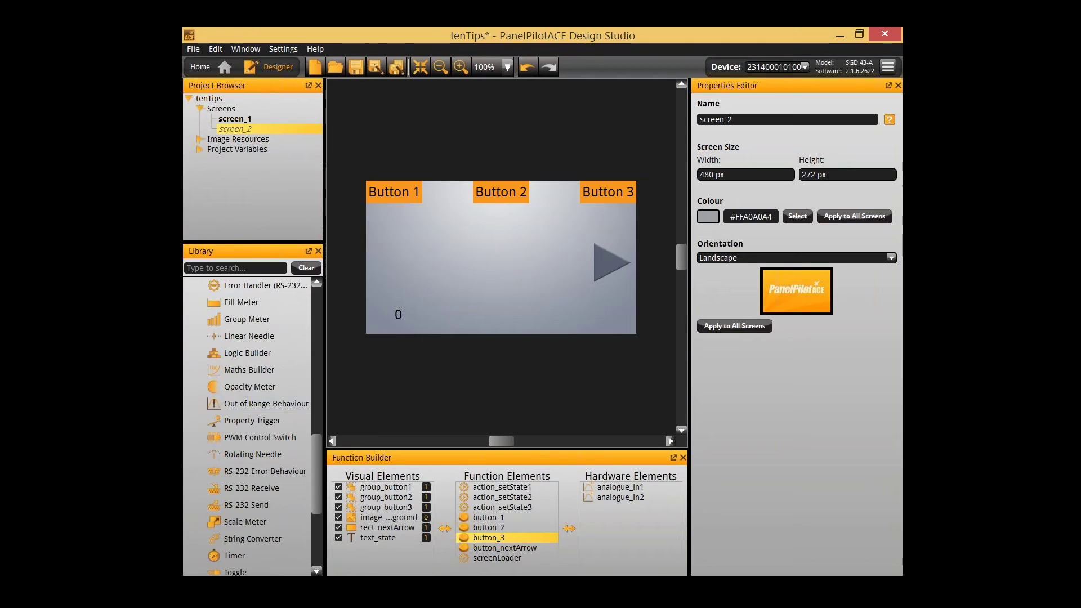
drag(259, 553, 538, 404)
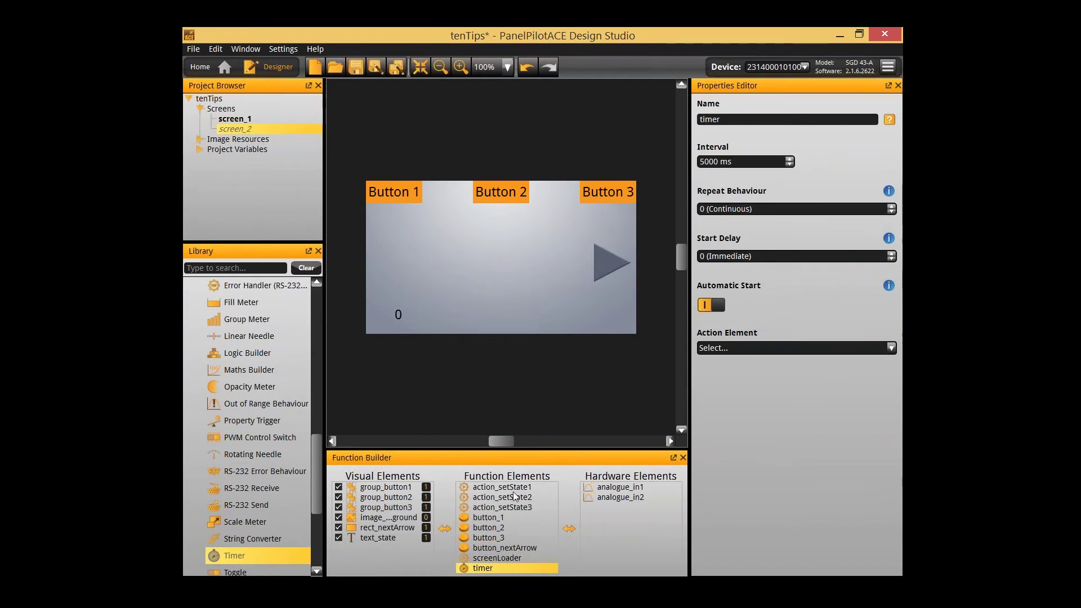
click(500, 573)
text(timer_onLoad)
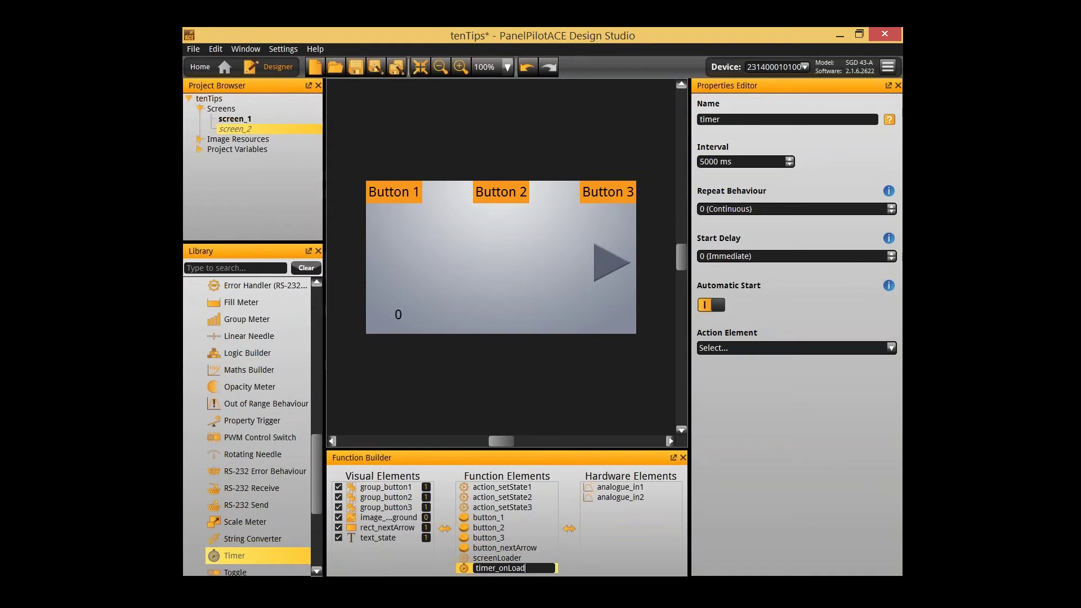
key(Return)
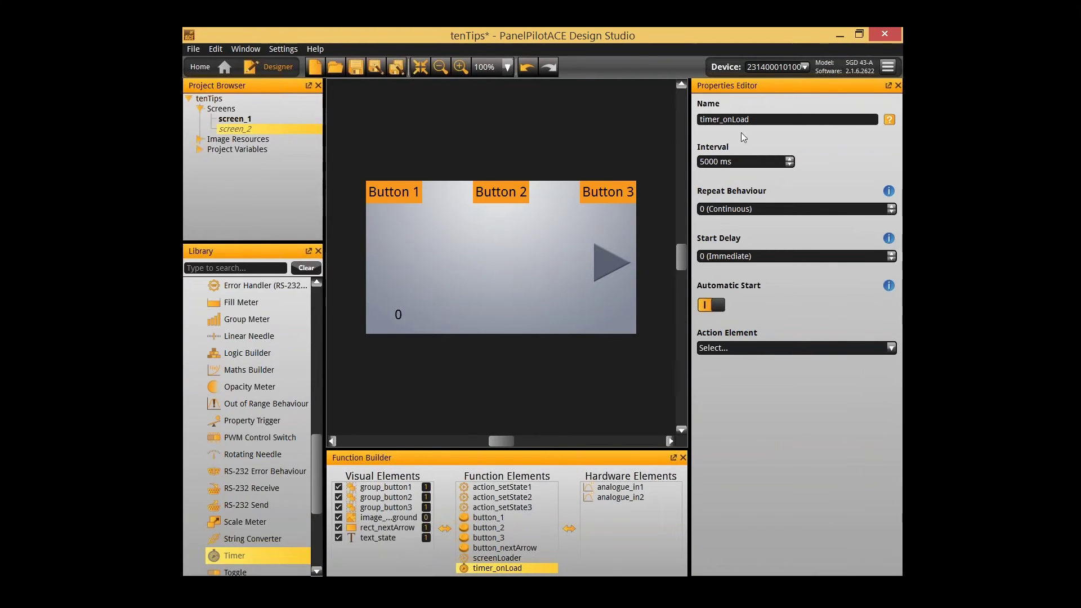
click(892, 206)
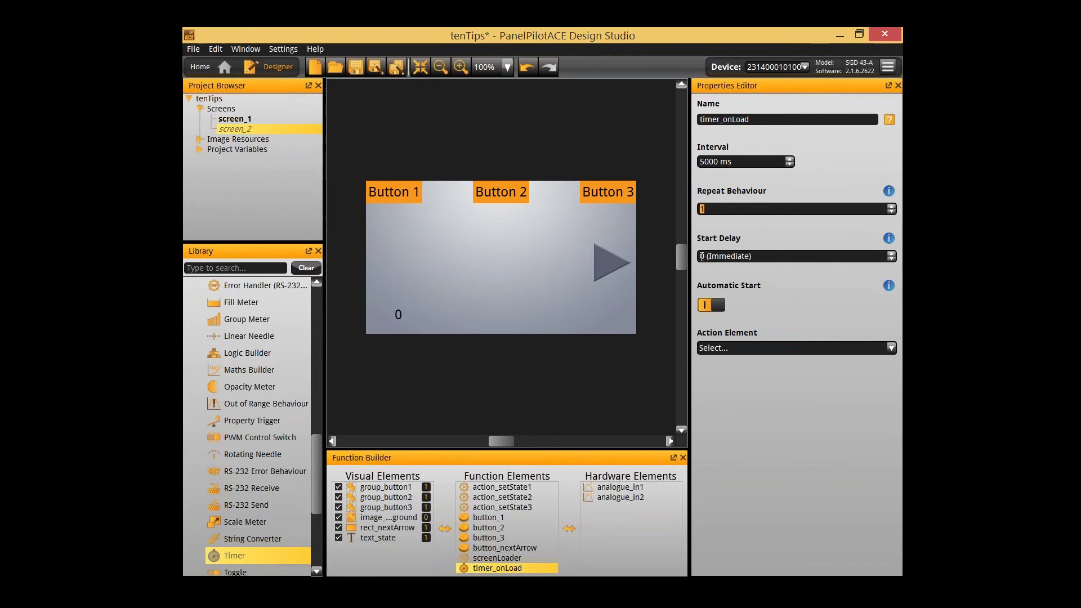
click(877, 258)
- Add a Property Trigger function to screen_2 and name it trigger_onLoad
scroll(304, 547, down, 2)
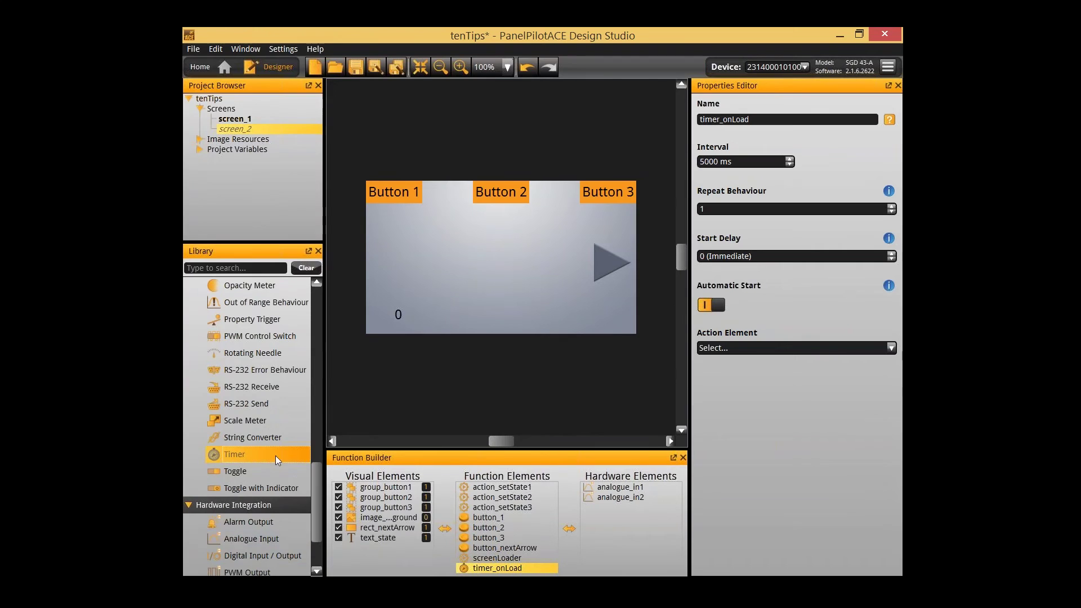
scroll(273, 448, up, 2)
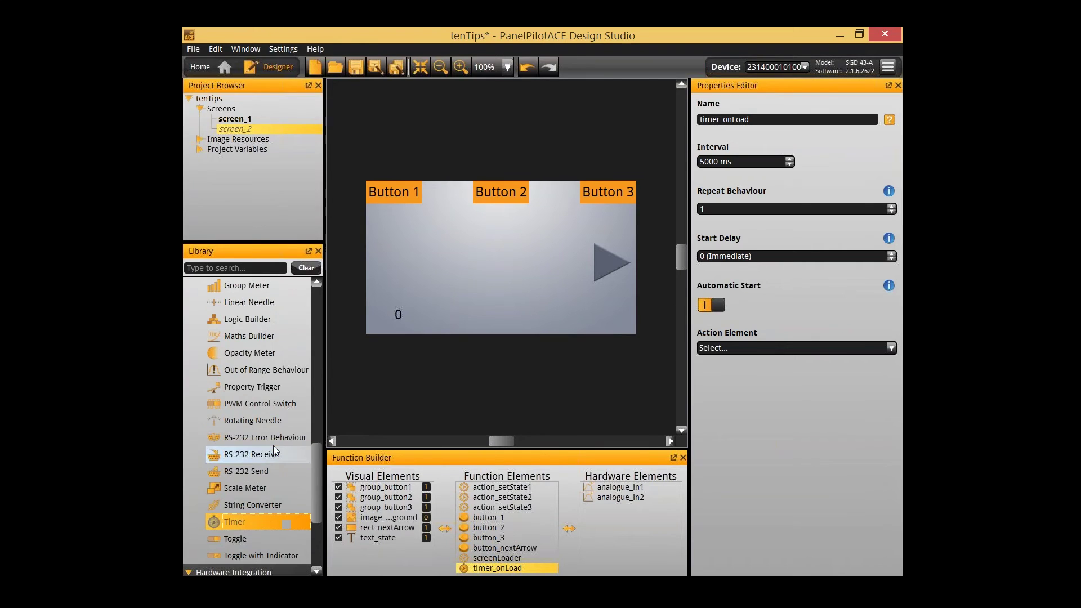
double_click(274, 393)
click(493, 546)
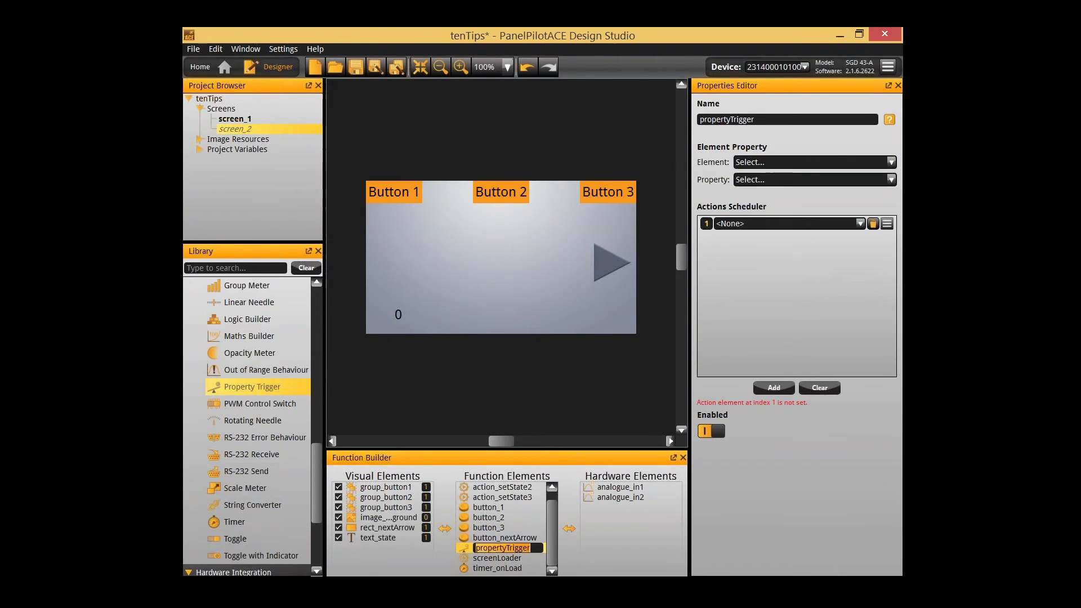
text(trigger_onLoad)
key(Return)
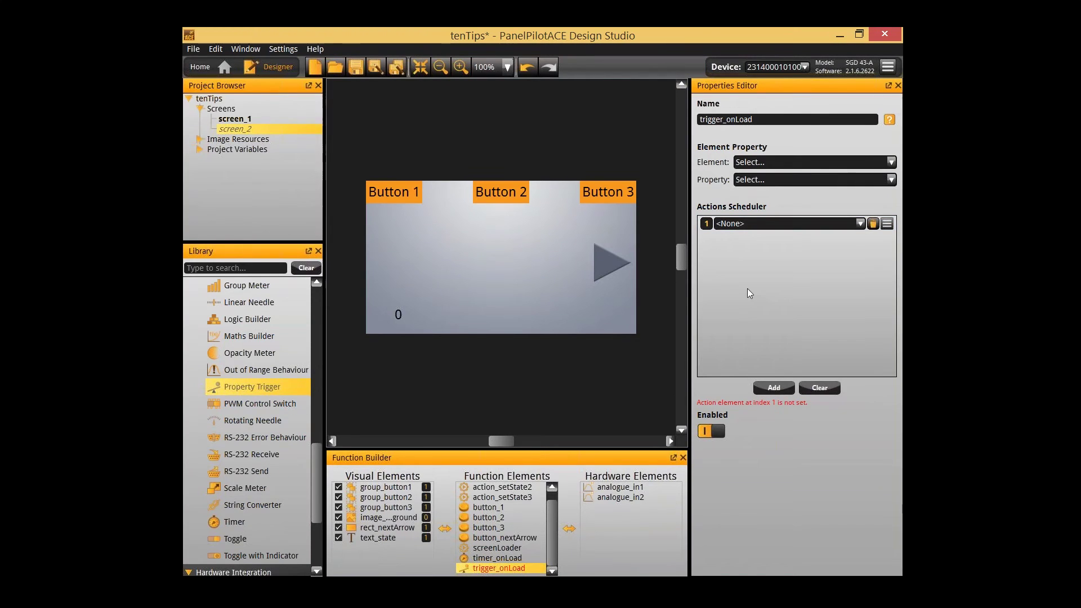
- Set the action element of timer_onLoad to trigger_onLoad
click(497, 558)
click(786, 348)
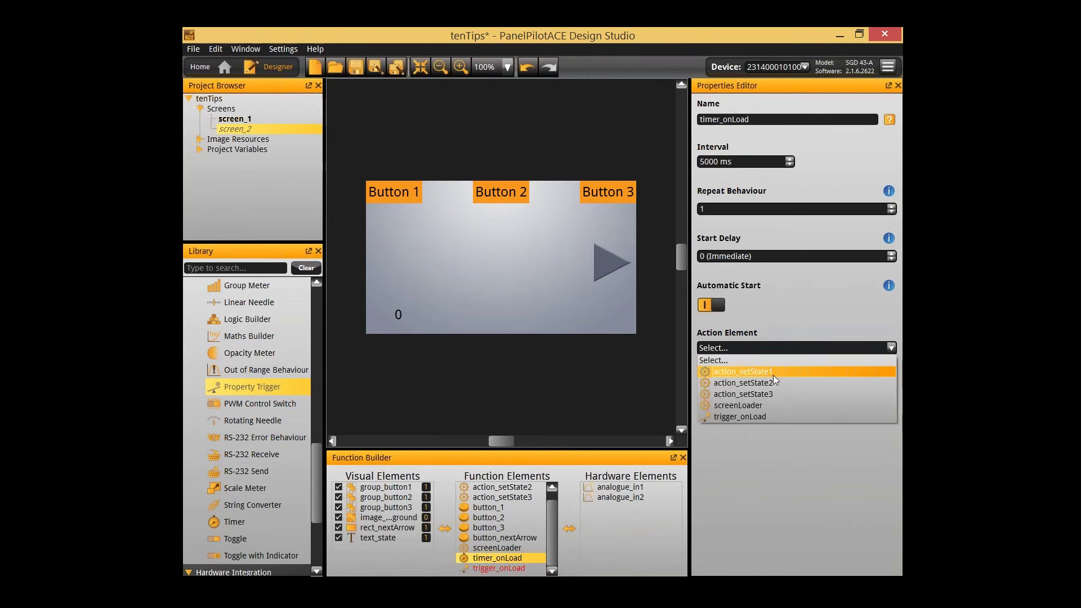
click(753, 419)
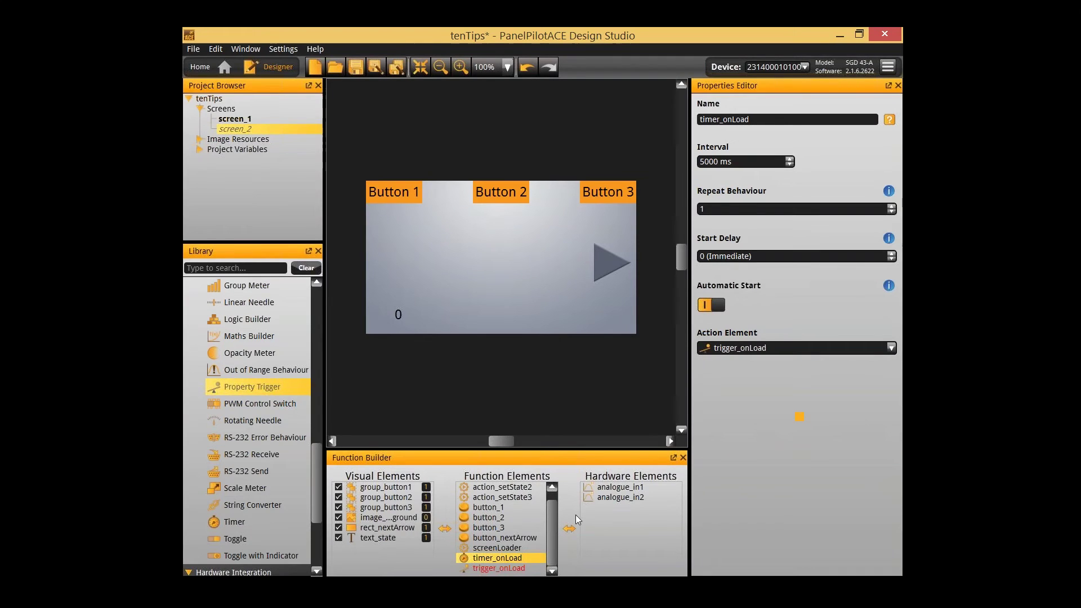
- Add an Action (Set Rule) function to screen_2 and name it action_onLoad
click(504, 567)
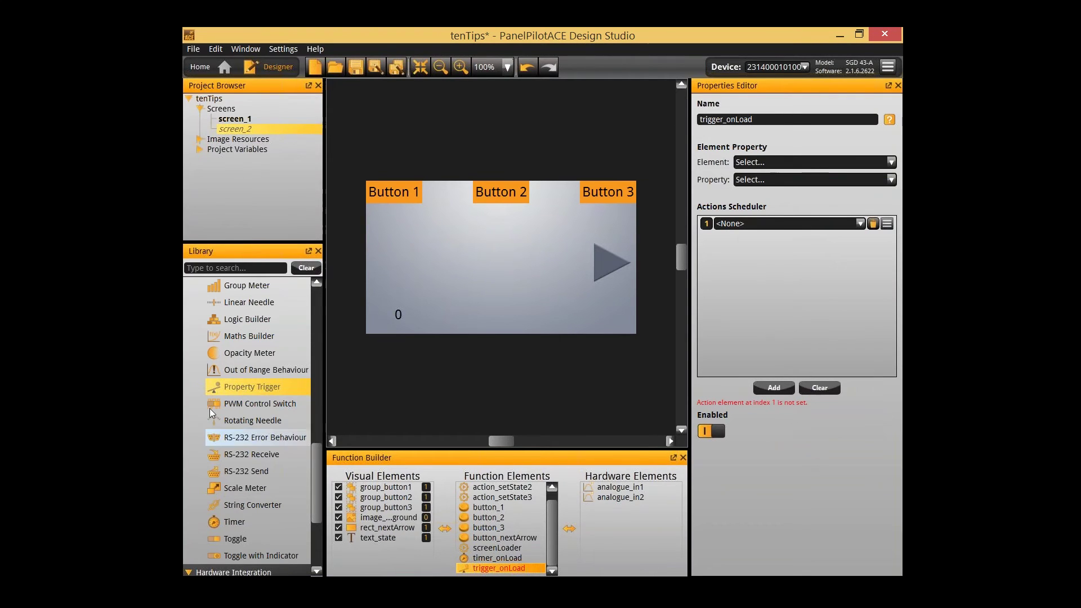
scroll(265, 372, up, 10)
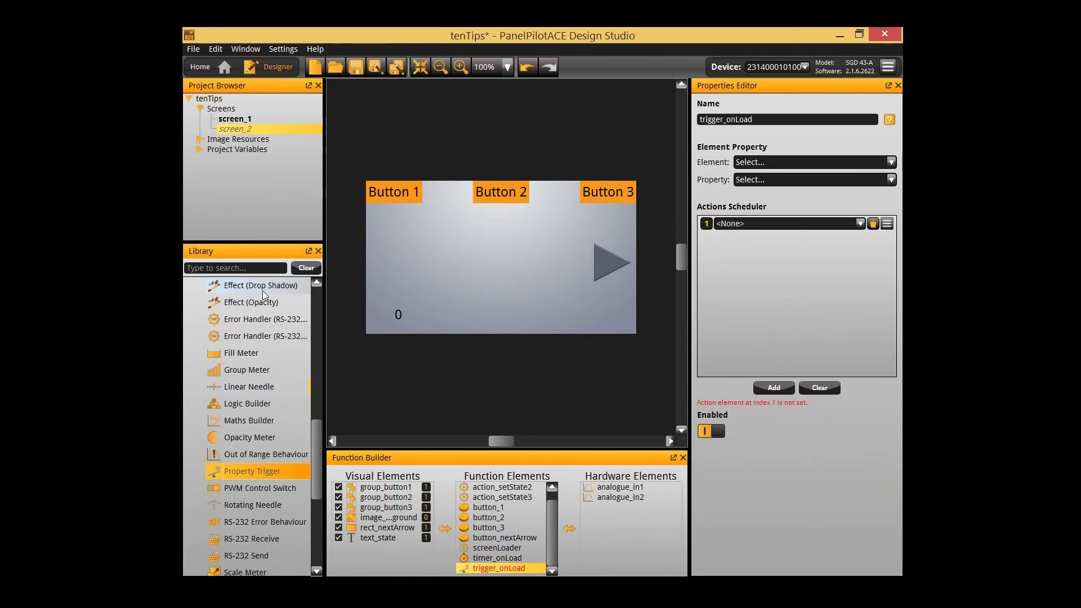
scroll(259, 359, up, 2)
double_click(265, 353)
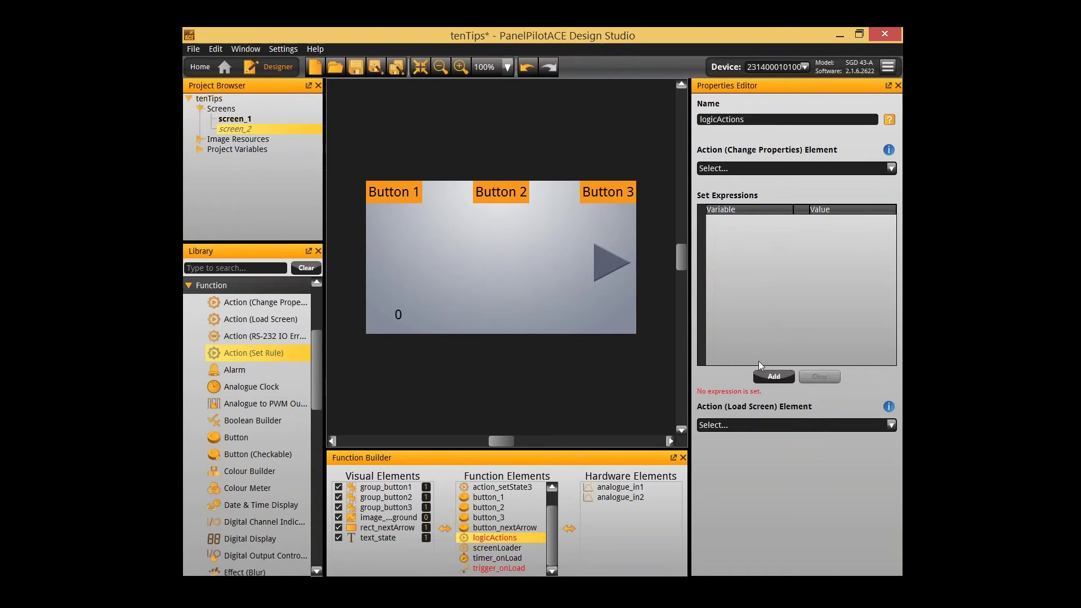
text(act)
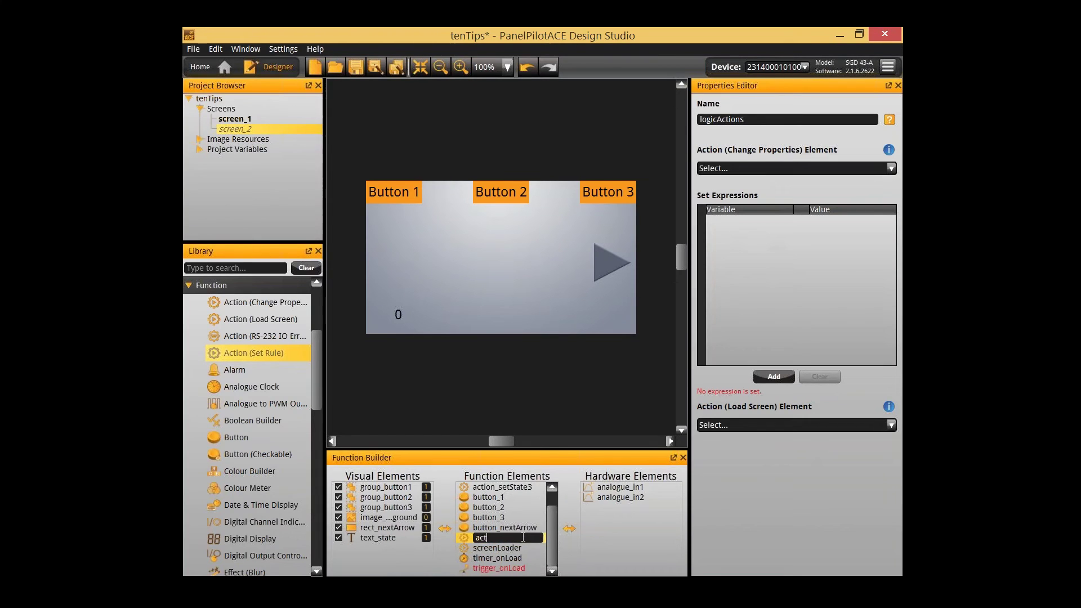
text(ion_onLoad)
key(Return)
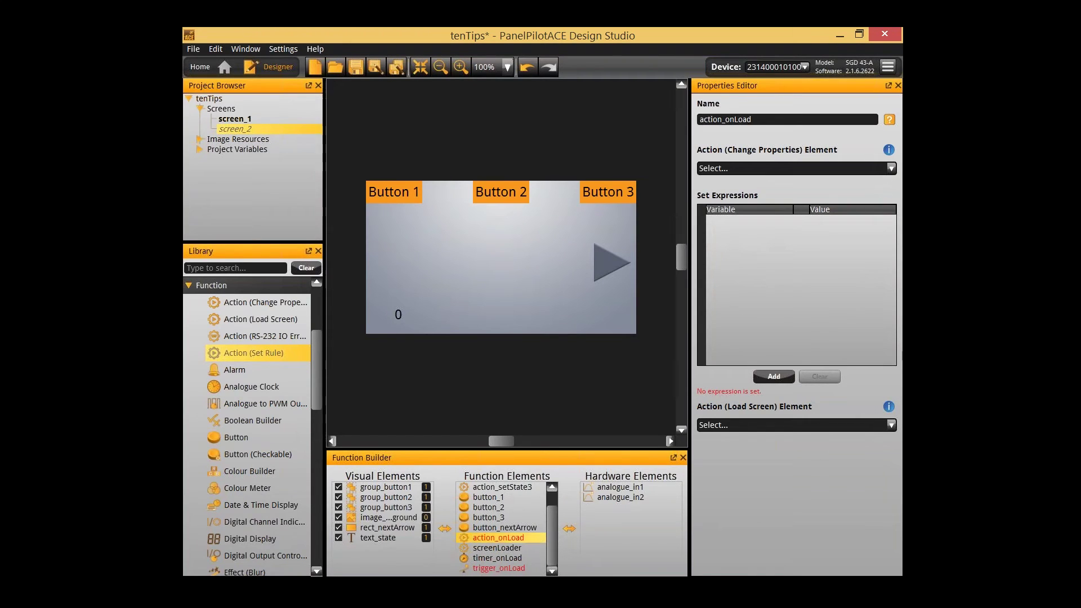
- Assign action_onLoad as the first scheduled action of trigger_onLoad
click(499, 568)
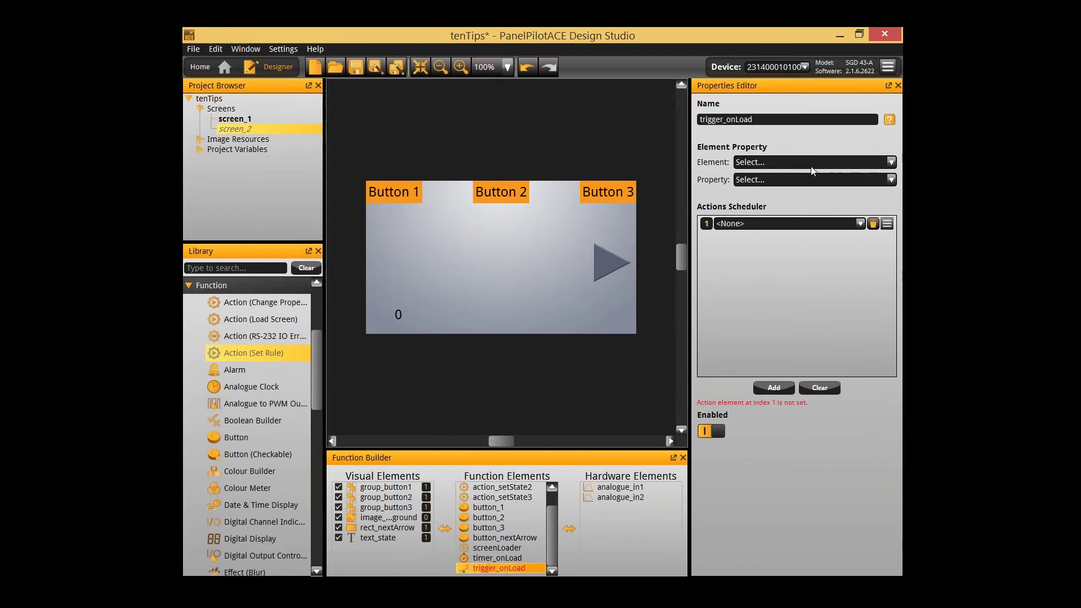
click(788, 224)
click(778, 248)
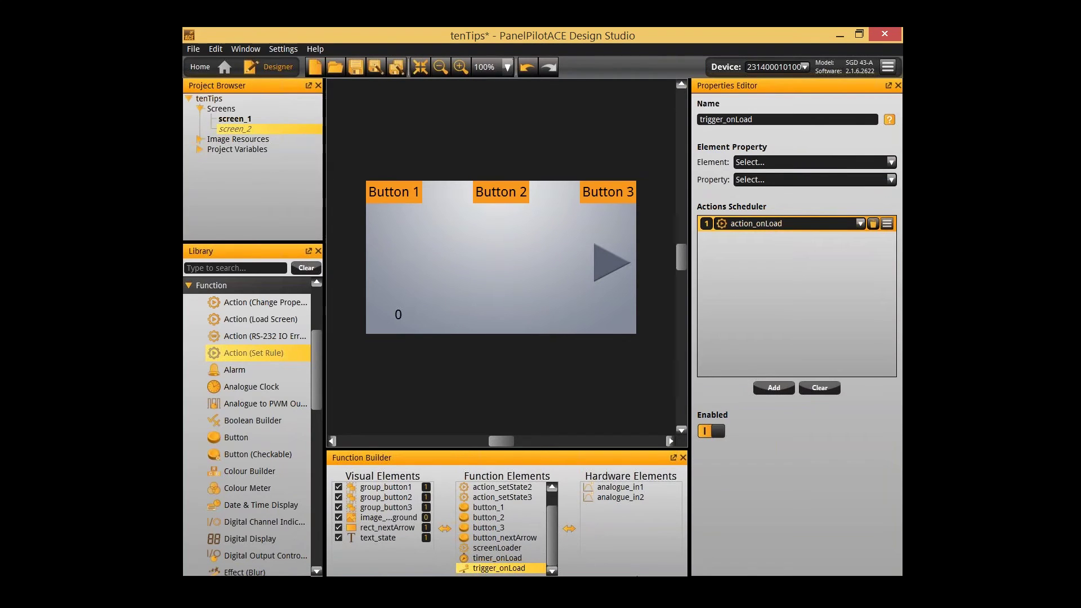
- Add a set expression to action_onLoad with the Text property of text_state as its variable
scroll(527, 543, up, 2)
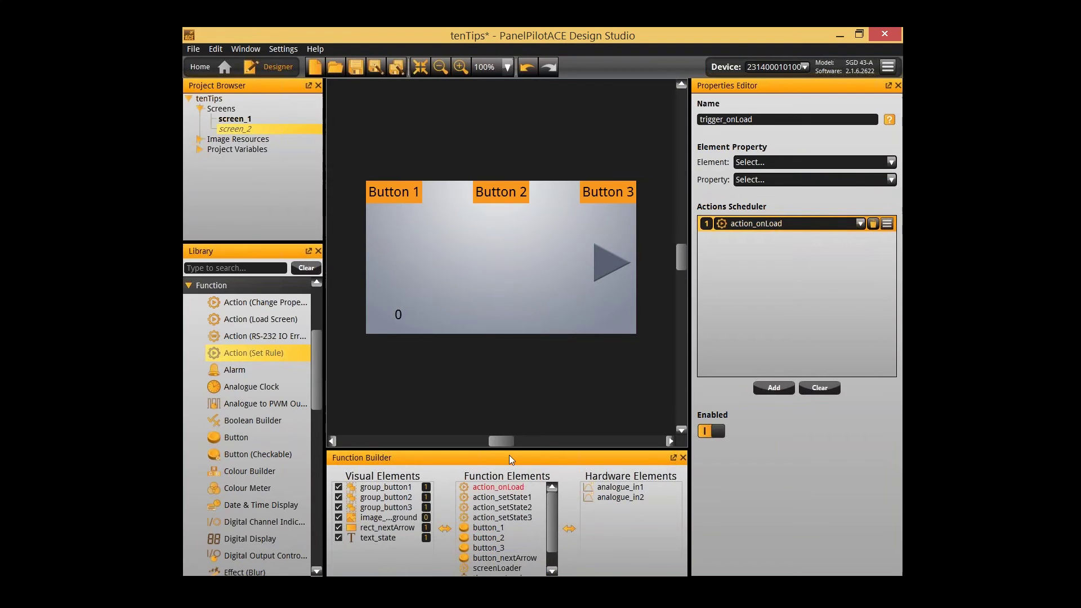
click(505, 491)
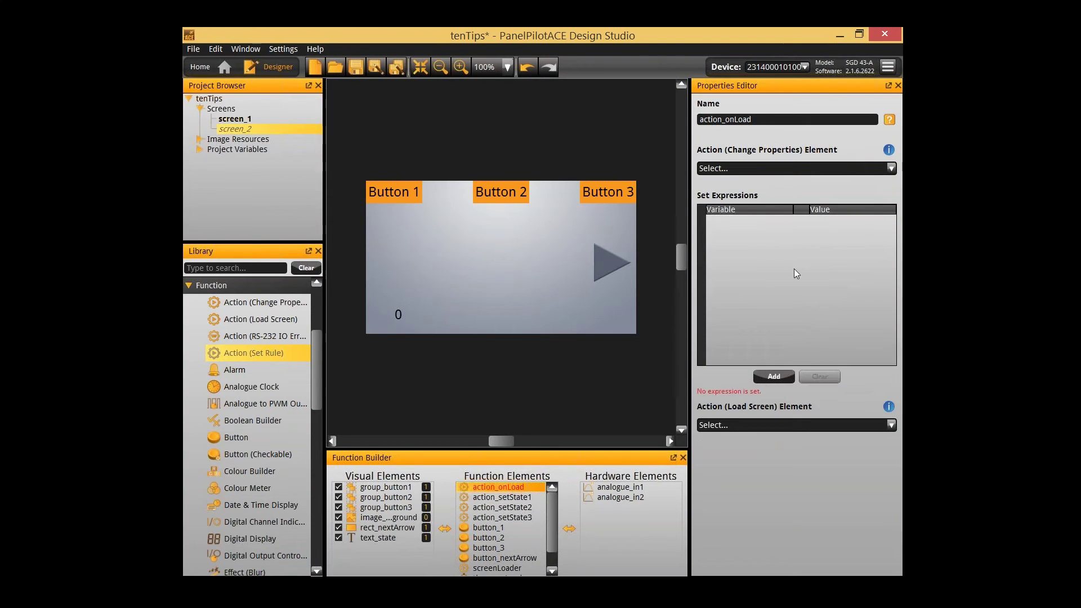
double_click(767, 222)
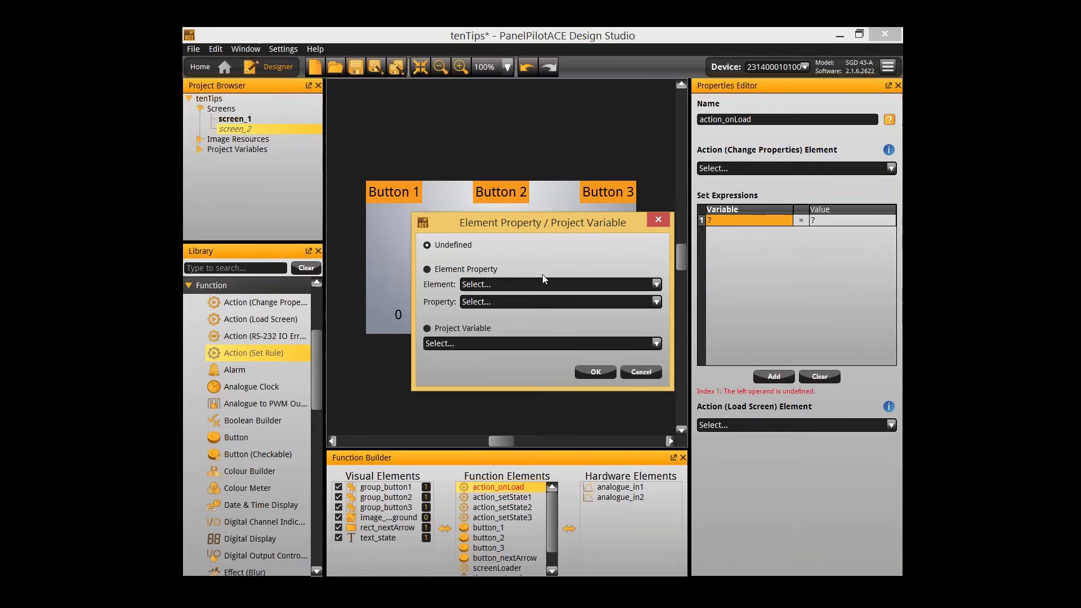
click(537, 285)
scroll(519, 368, down, 3)
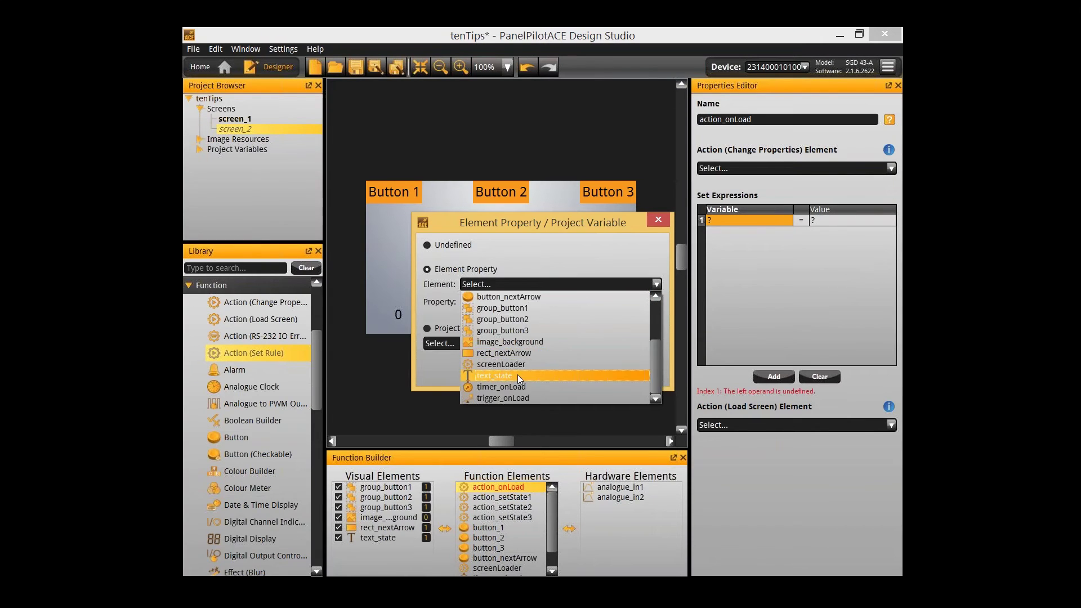
click(518, 374)
click(536, 306)
scroll(532, 348, down, 3)
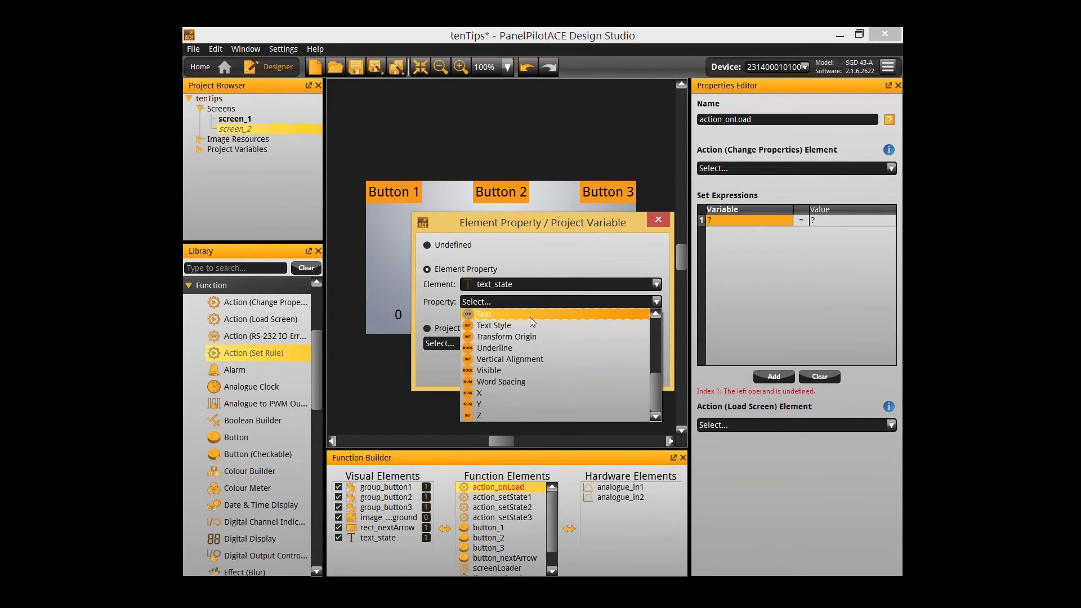
click(530, 317)
click(592, 373)
- Set the value of action_onLoad's text_state.text expression to the project variable number_state
double_click(825, 222)
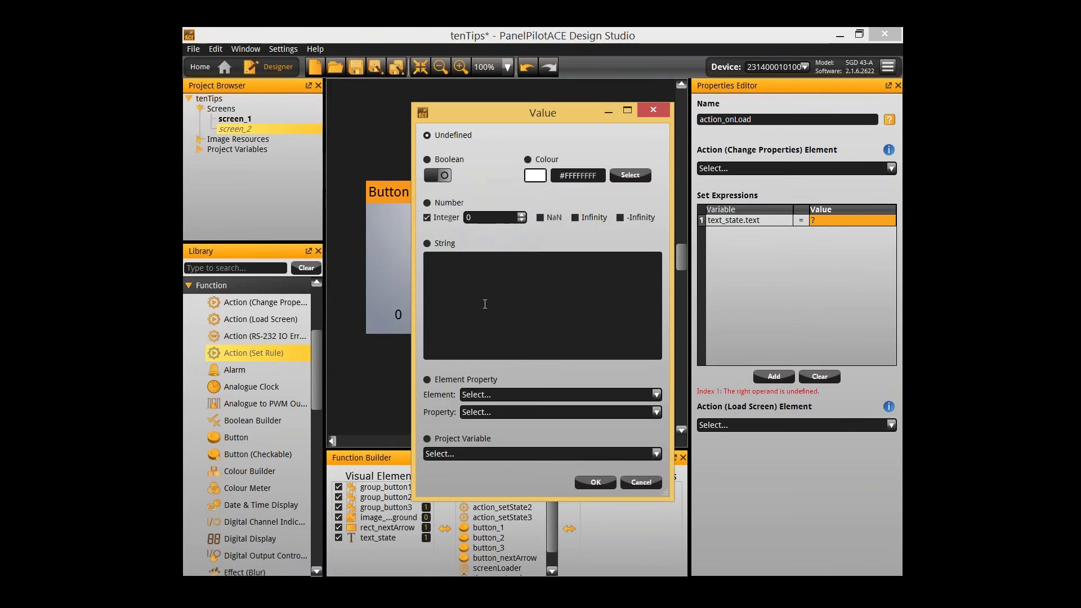
click(546, 452)
click(498, 499)
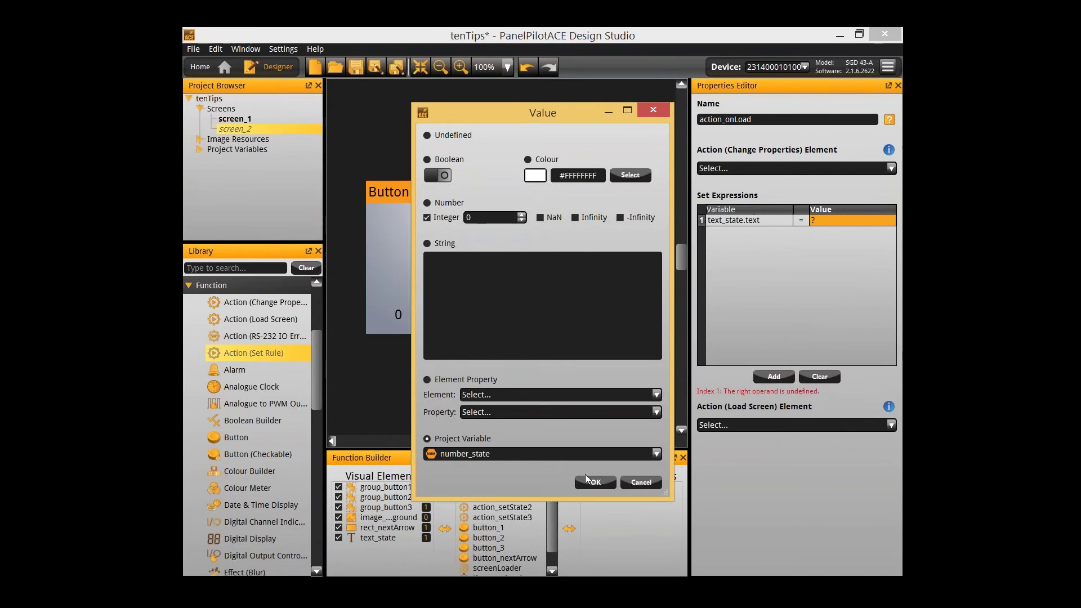
click(590, 482)
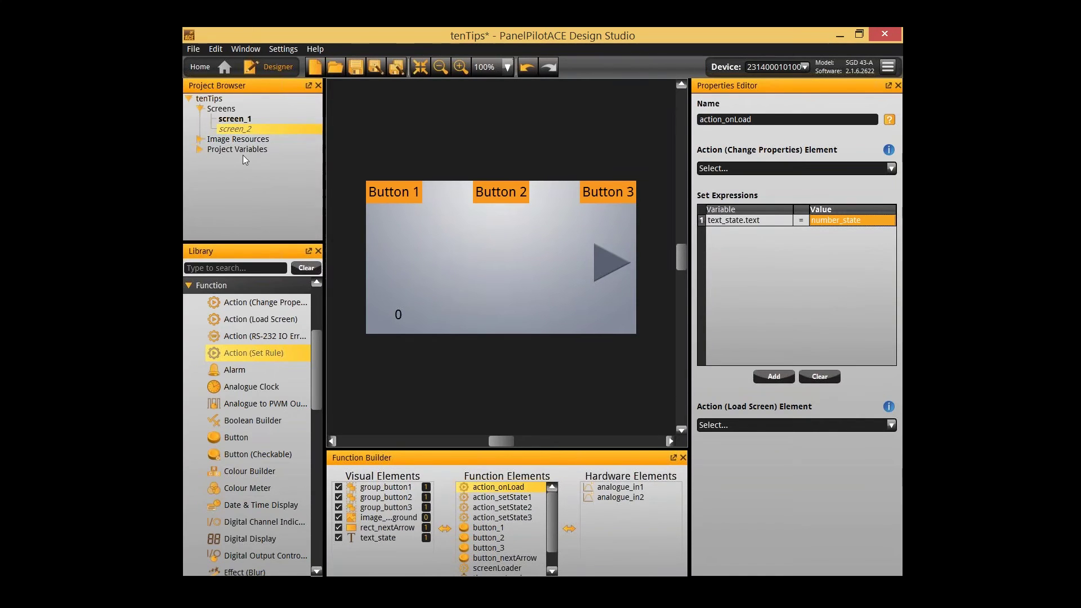
- Check the properties of the number_state project variable, run screen_2 briefly in the emulator and close it
click(200, 151)
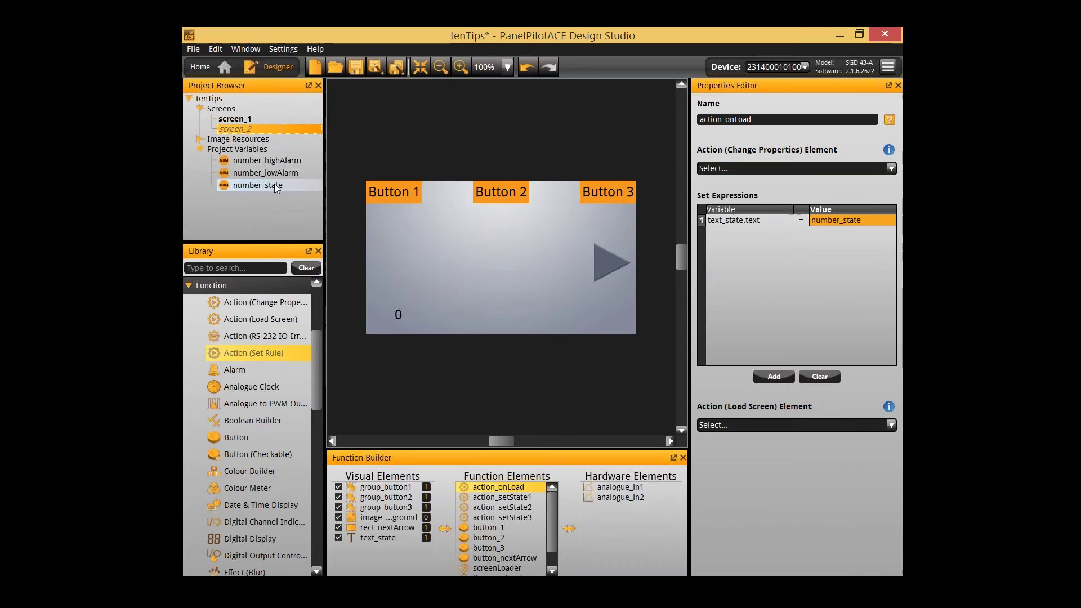
click(276, 186)
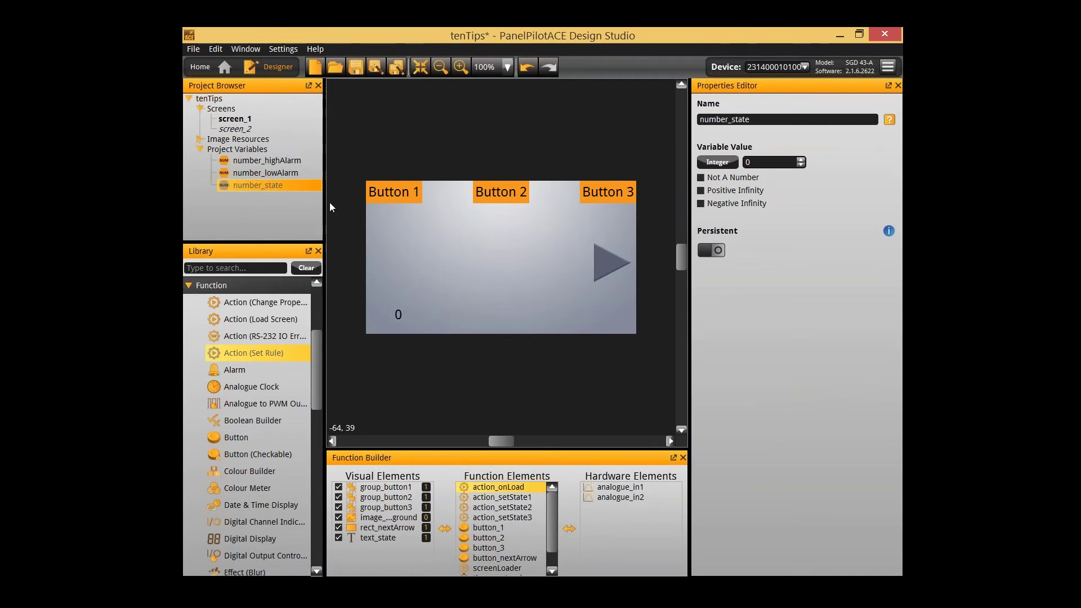
scroll(245, 493, down, 9)
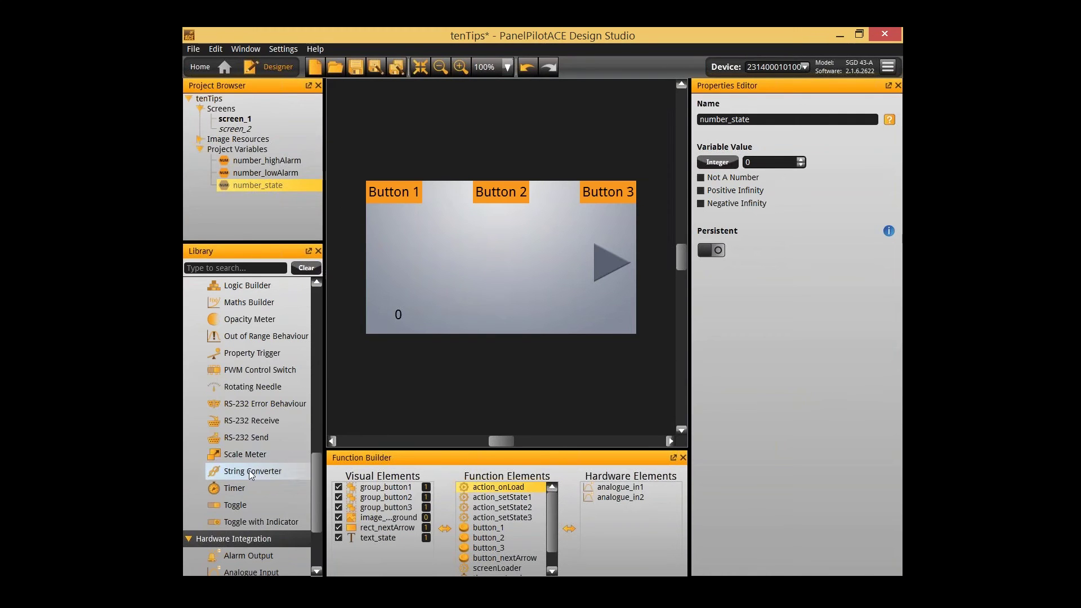
click(558, 419)
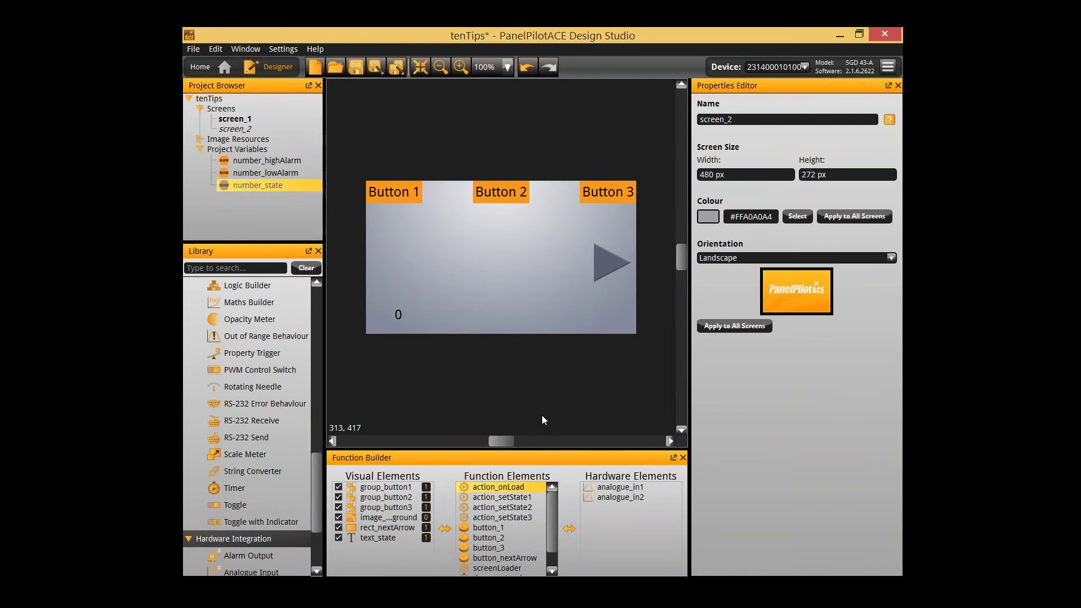
key(F5)
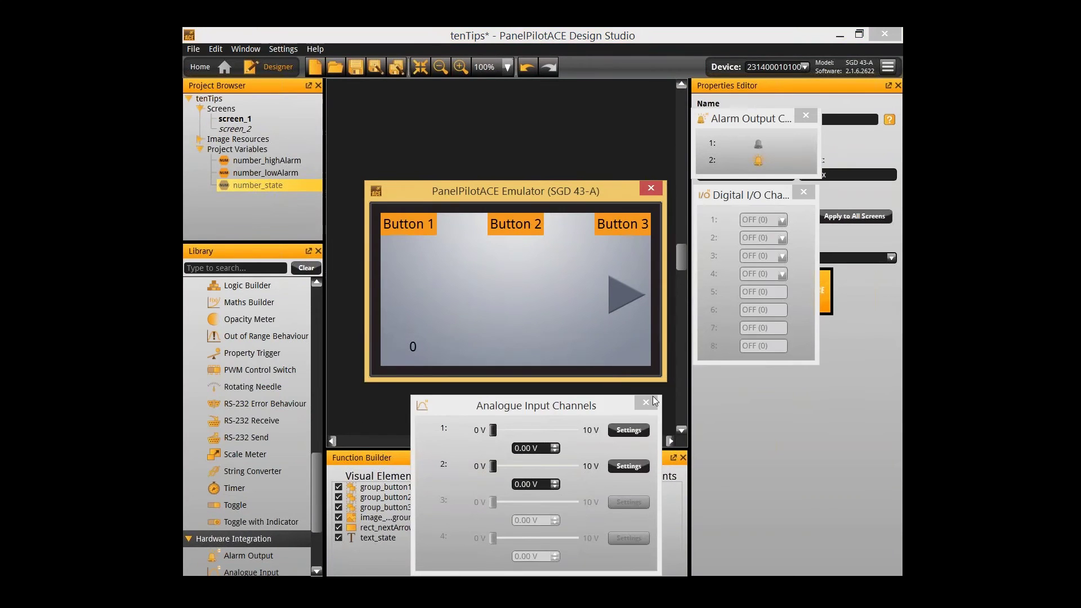
key(alt+F4)
- Review trigger_onLoad's settings, and test screen_2's state buttons and next arrow in the emulator
scroll(539, 515, down, 2)
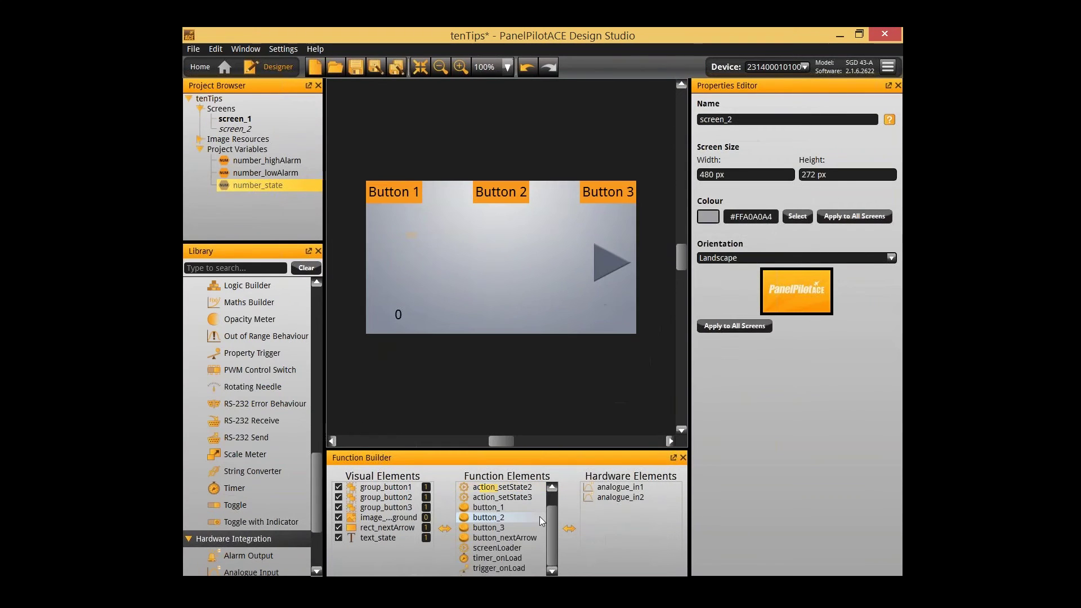
click(515, 555)
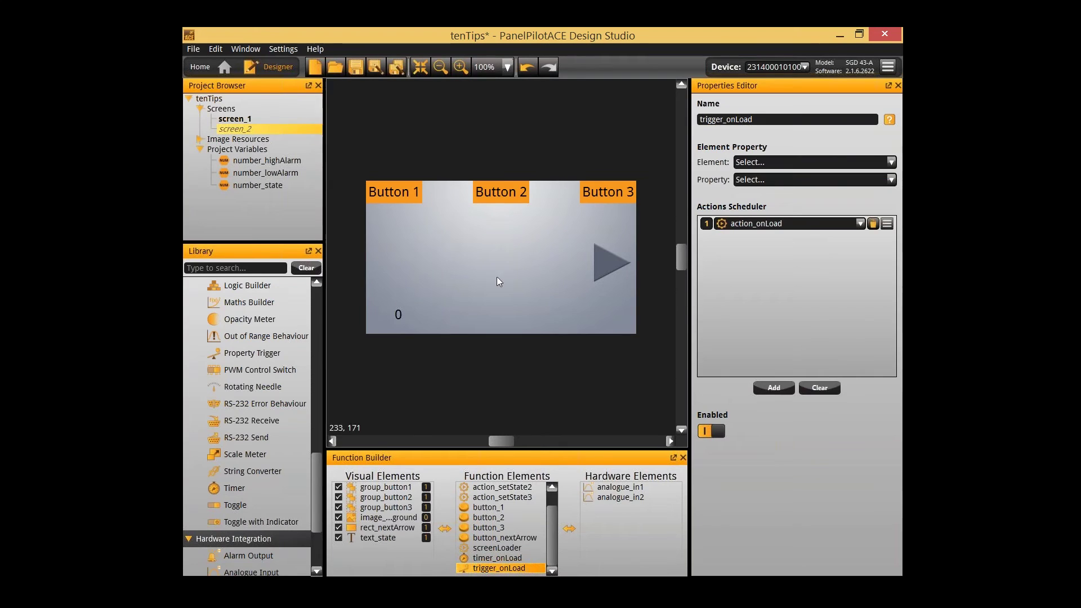
click(442, 384)
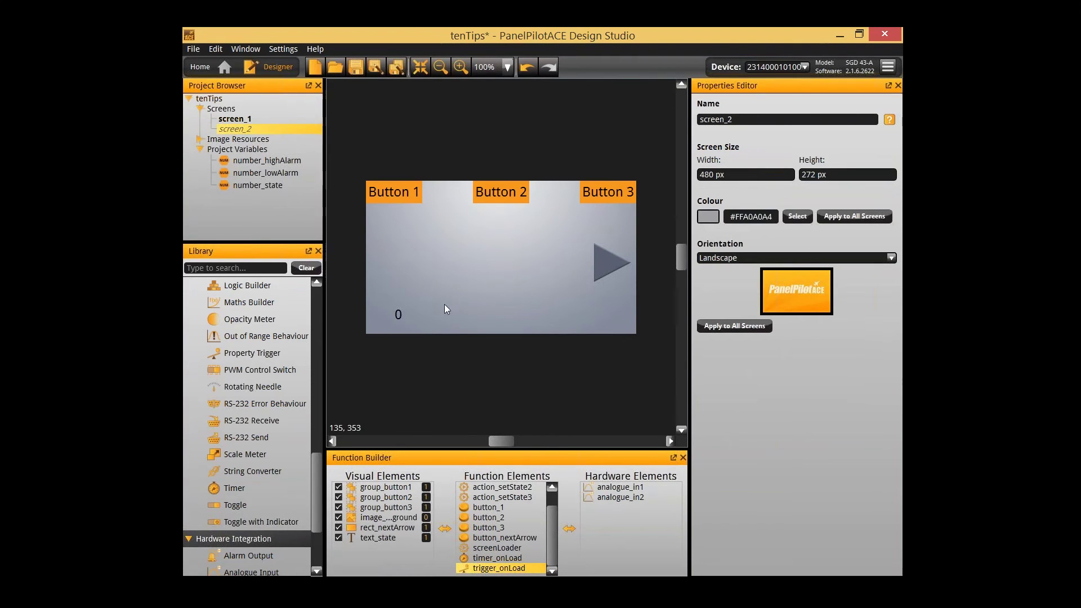
key(F5)
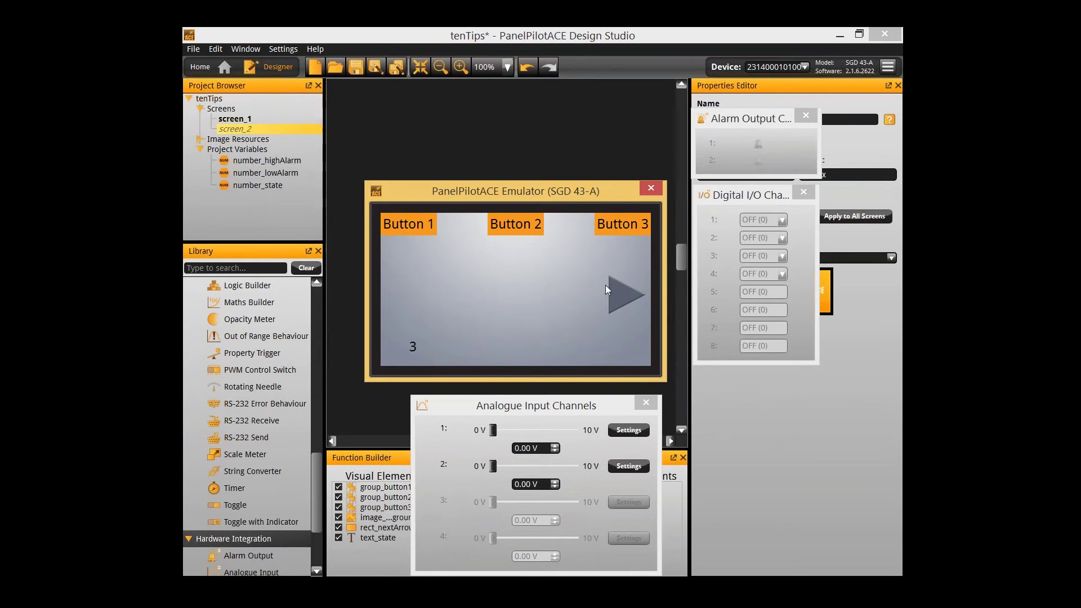
click(634, 299)
click(434, 228)
click(605, 286)
click(510, 230)
click(651, 188)
- Copy the timer_onLoad, trigger_onLoad and action_onLoad functions from screen_2 to screen_1
click(507, 559)
scroll(508, 546, up, 2)
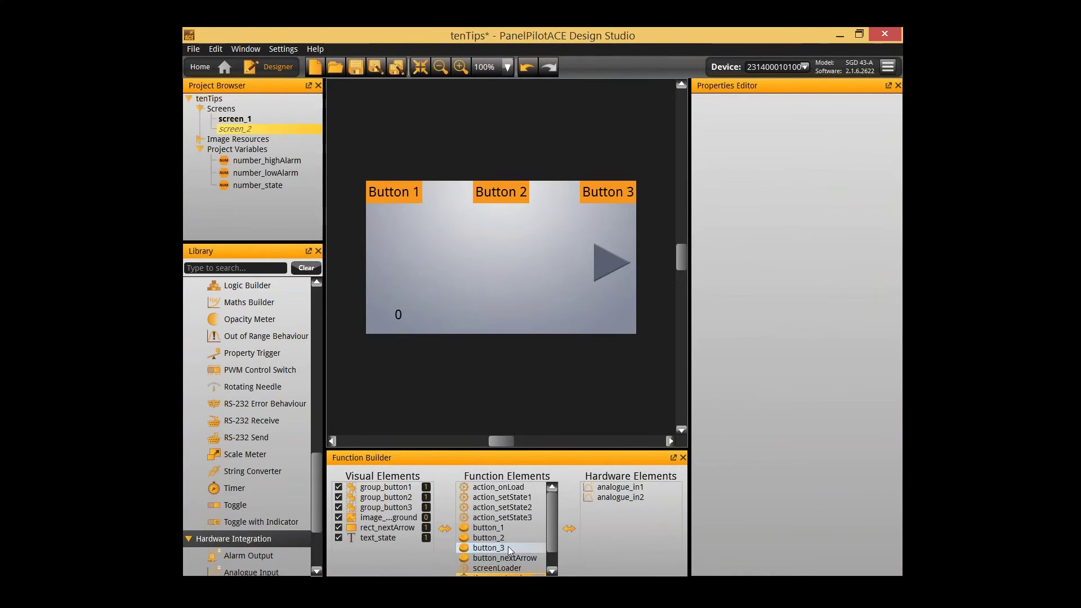
click(517, 487)
scroll(517, 560, down, 2)
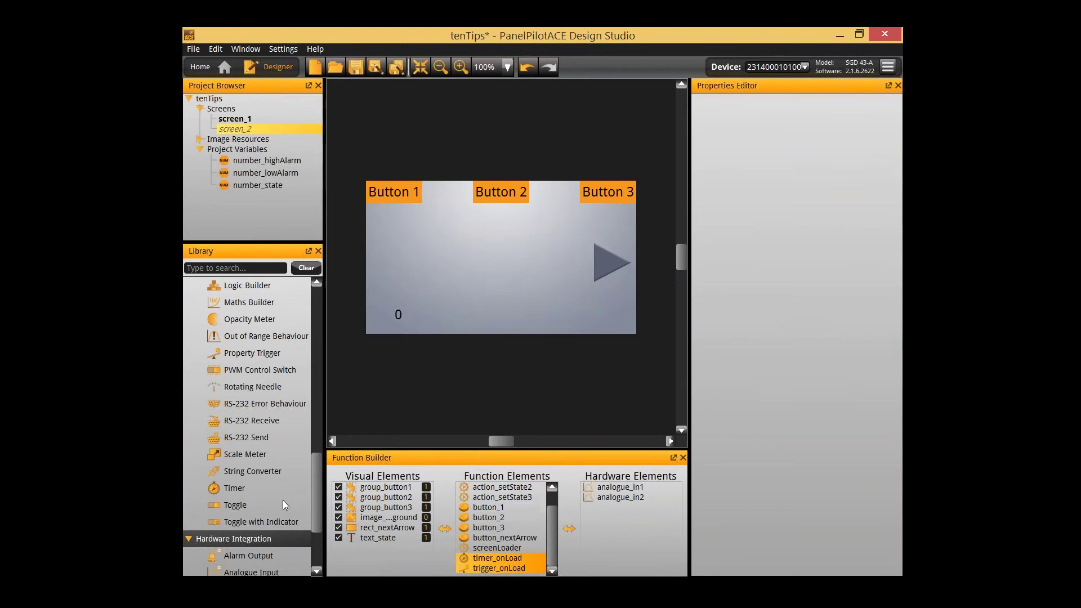
click(254, 119)
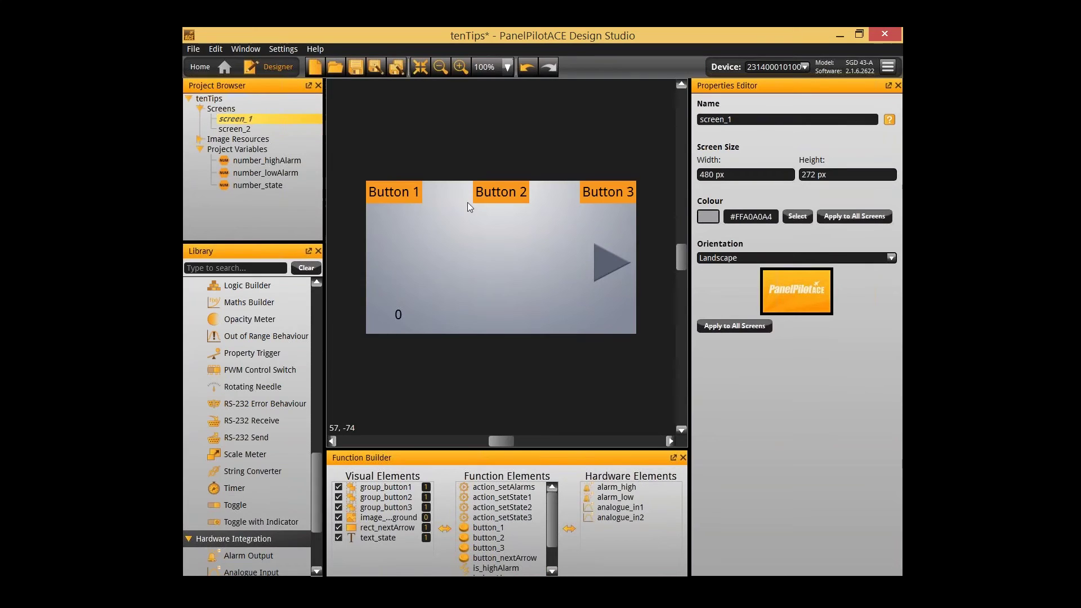
scroll(513, 517, down, 3)
scroll(514, 517, up, 3)
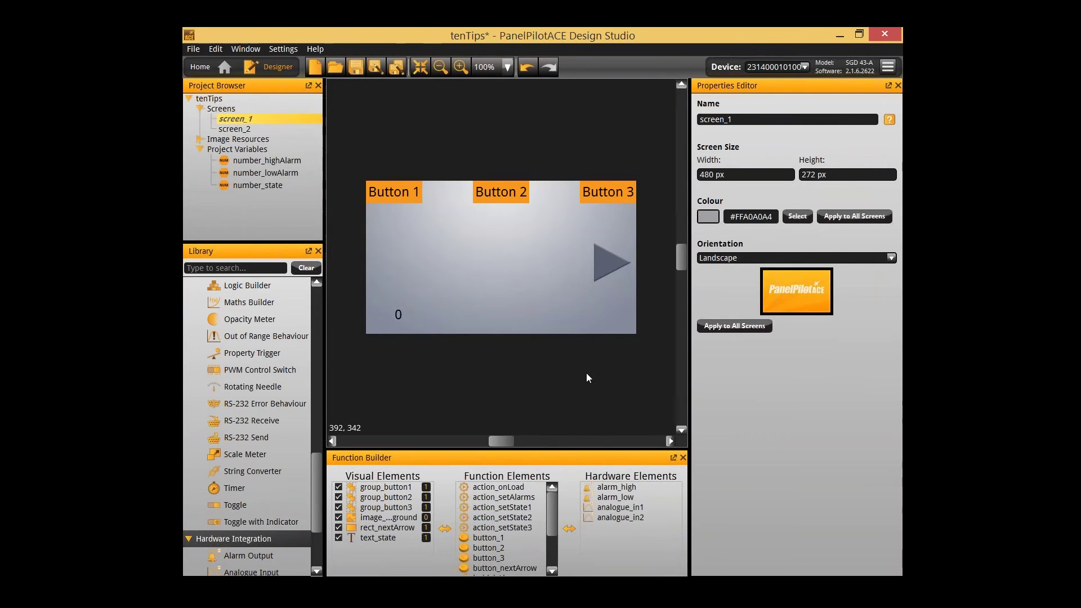
- Run screen_1 in the emulator to test Button 2 and Button 1, and close the emulator
key(F5)
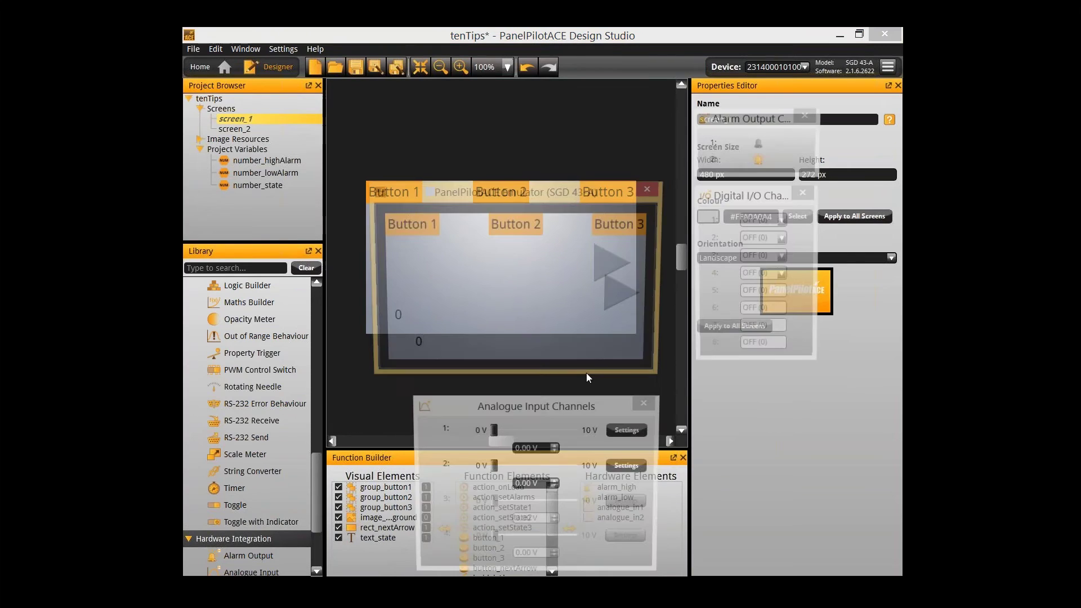
click(512, 226)
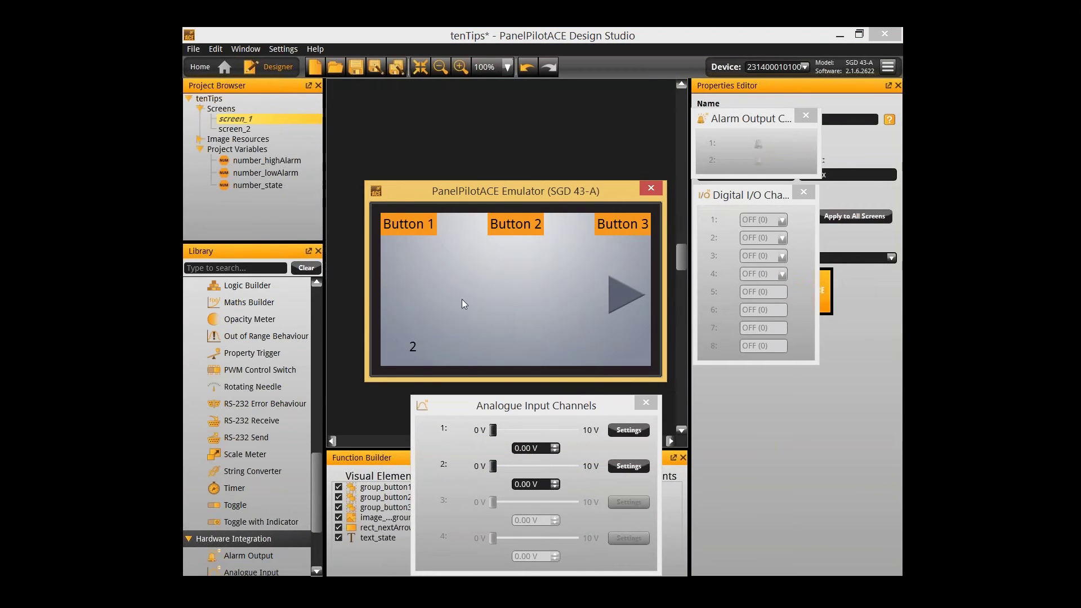
click(415, 225)
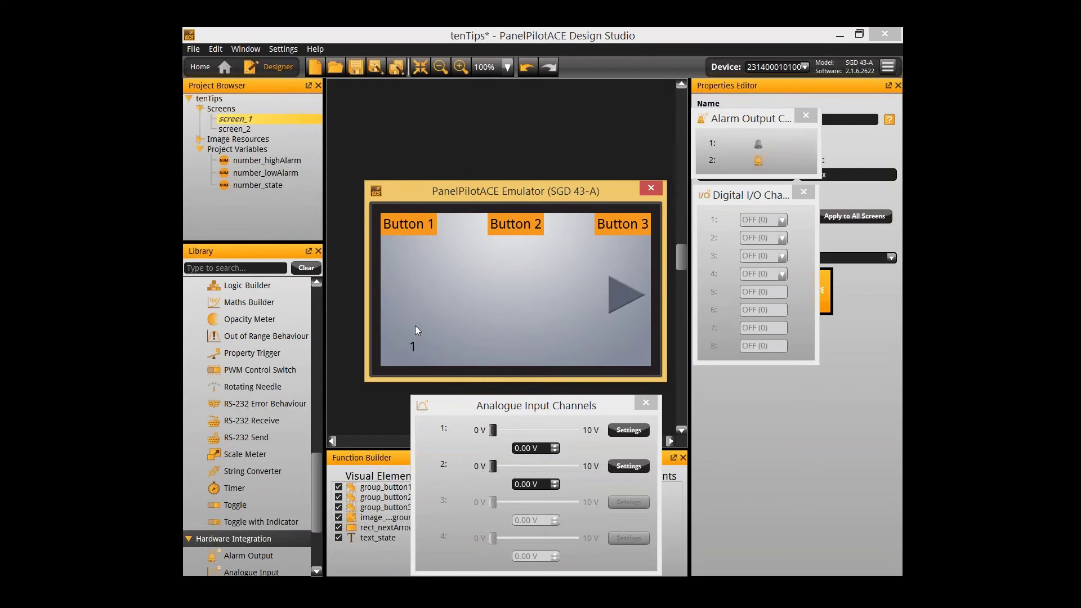
click(658, 191)
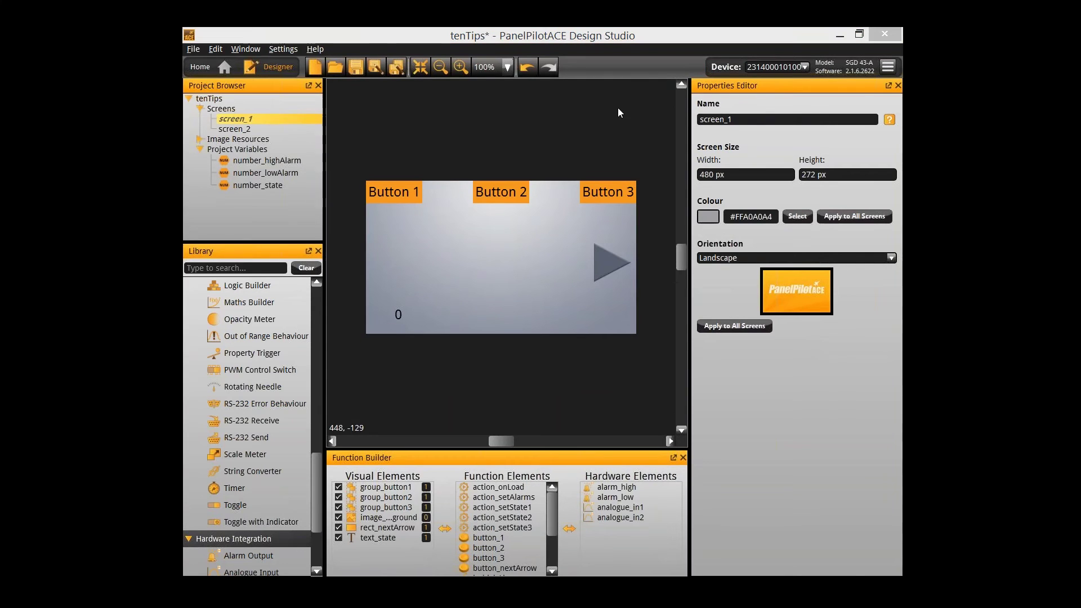
key(alt+Tab)
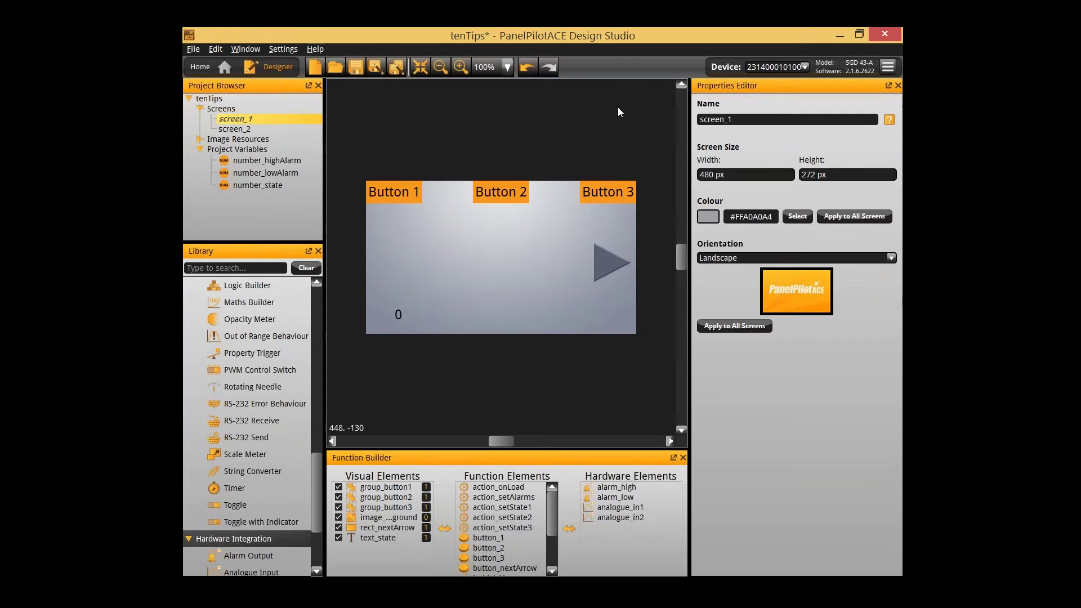
scroll(227, 361, up, 1)
scroll(227, 360, up, 3)
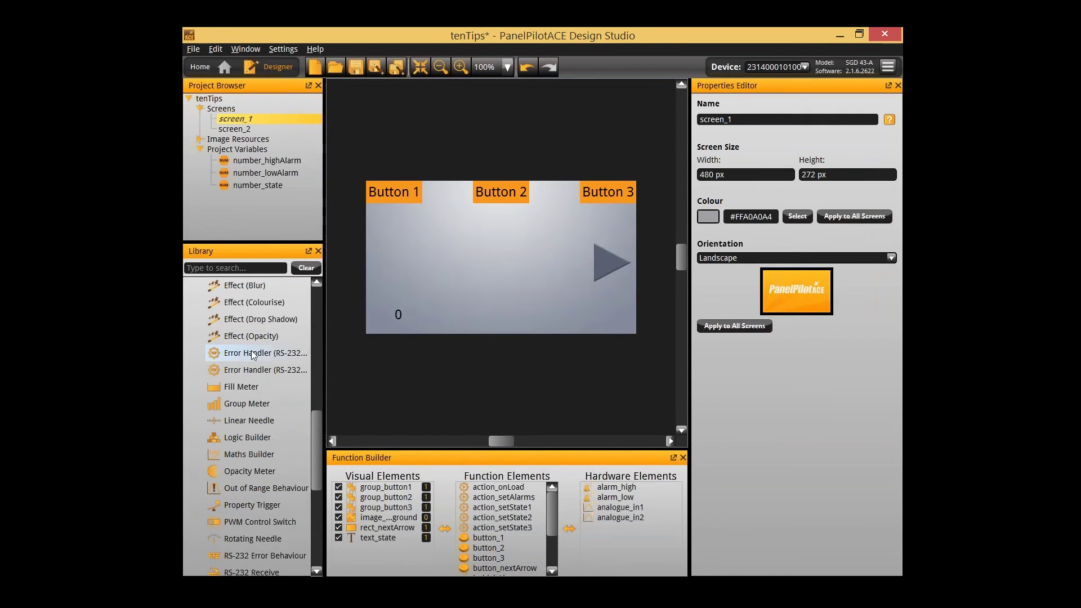
click(254, 390)
scroll(253, 390, up, 5)
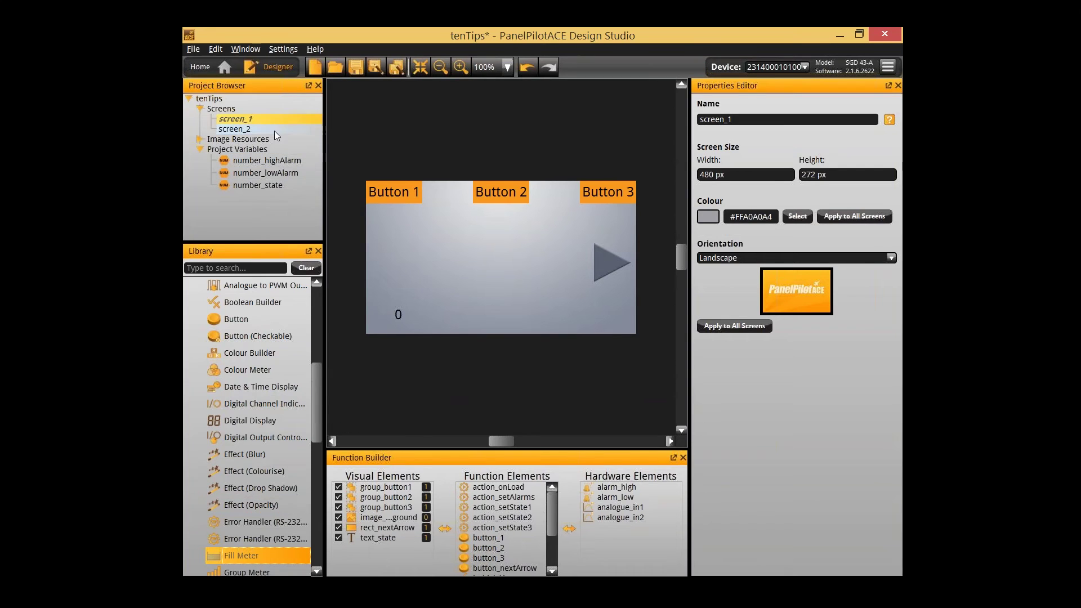
- Add a rectangle to screen_2 at about X 25 px, Y 117 px and name it rect_bar
click(235, 129)
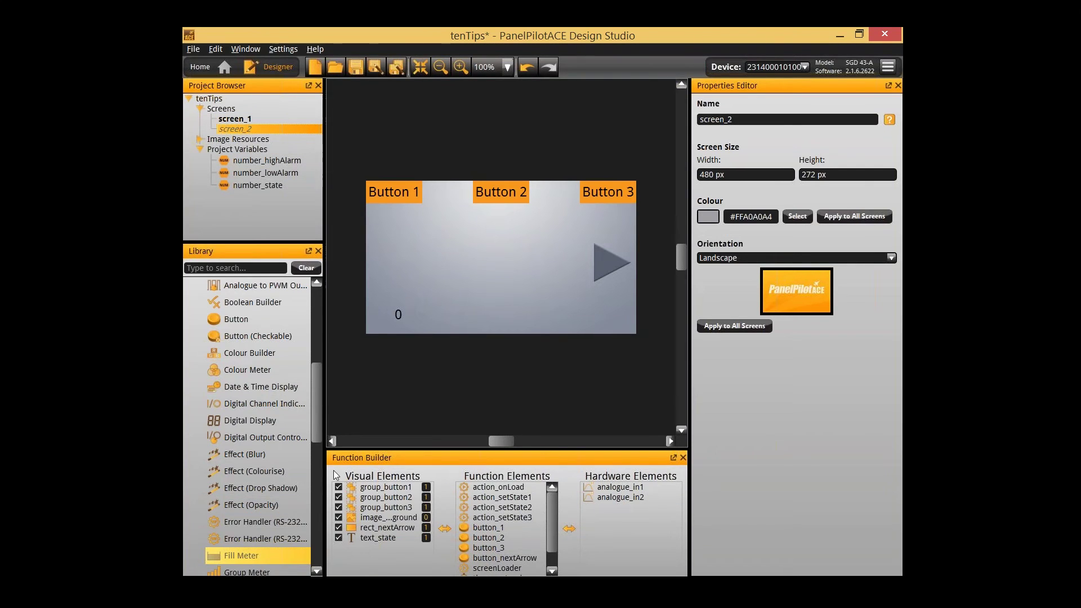
scroll(271, 468, up, 5)
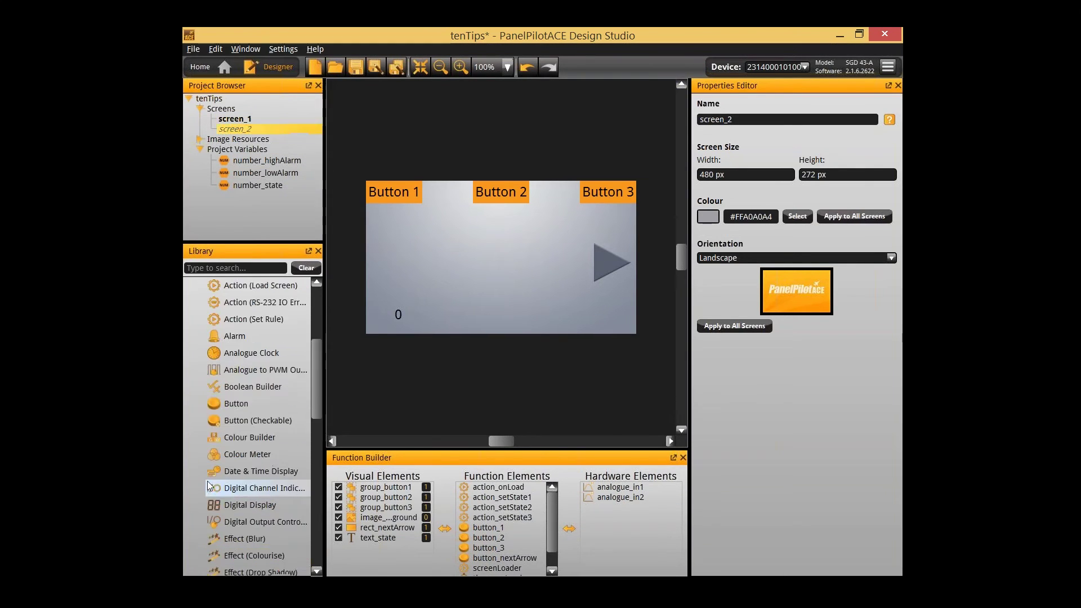
drag(259, 410, 408, 268)
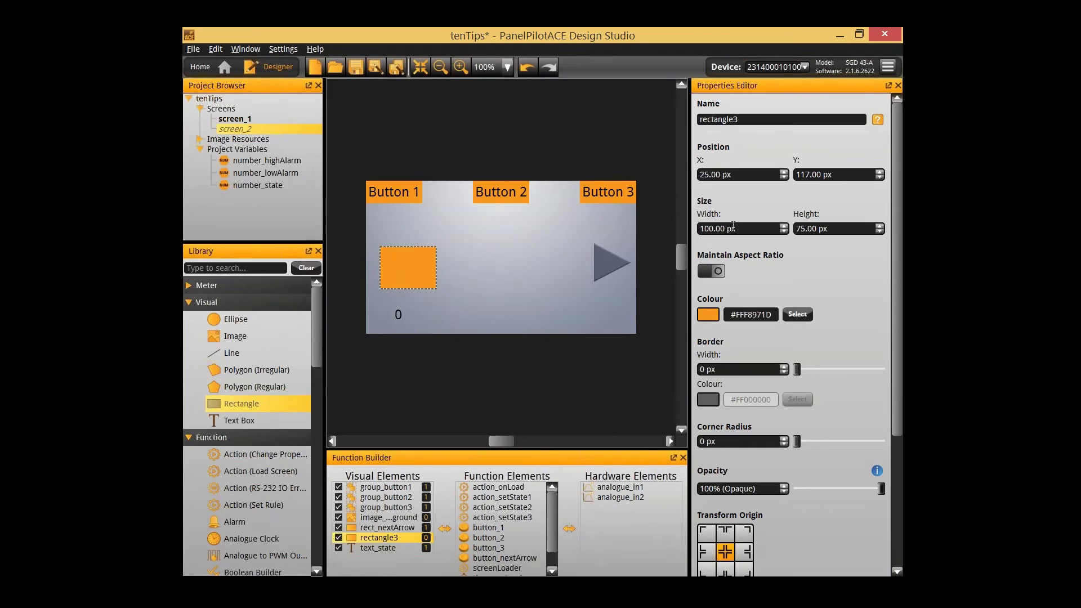
double_click(740, 120)
text(rect_bar)
key(Return)
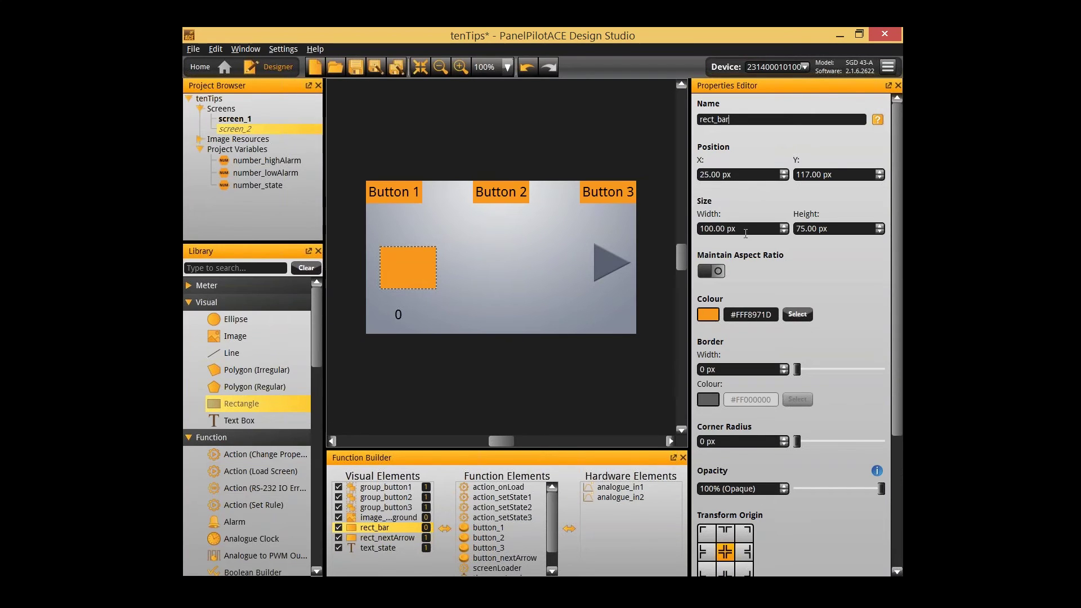
- Set rect_bar's height to 40 px and its width to 301 px
click(853, 224)
text(40)
key(Return)
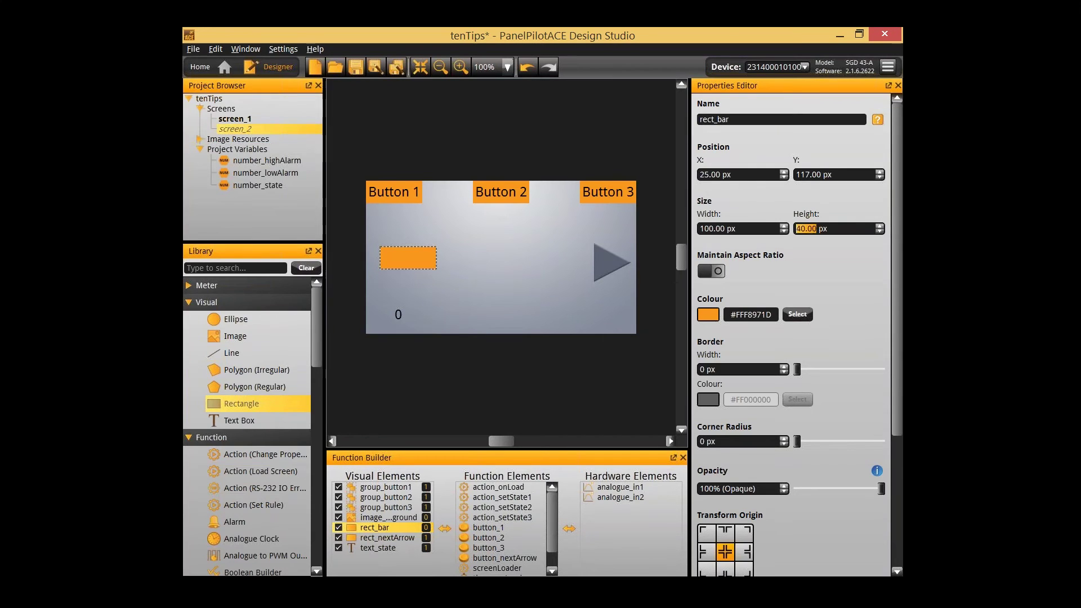
click(745, 227)
text(30)
text(1)
key(Return)
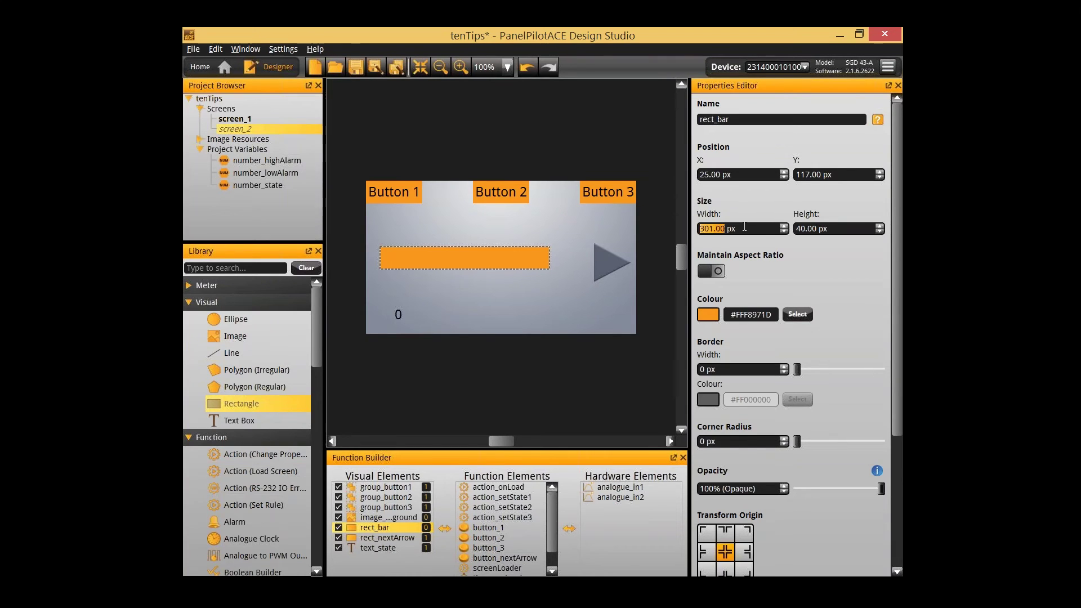
- Set rect_bar's width to 1 px and hide the image_background element on screen_2
text(1)
key(Return)
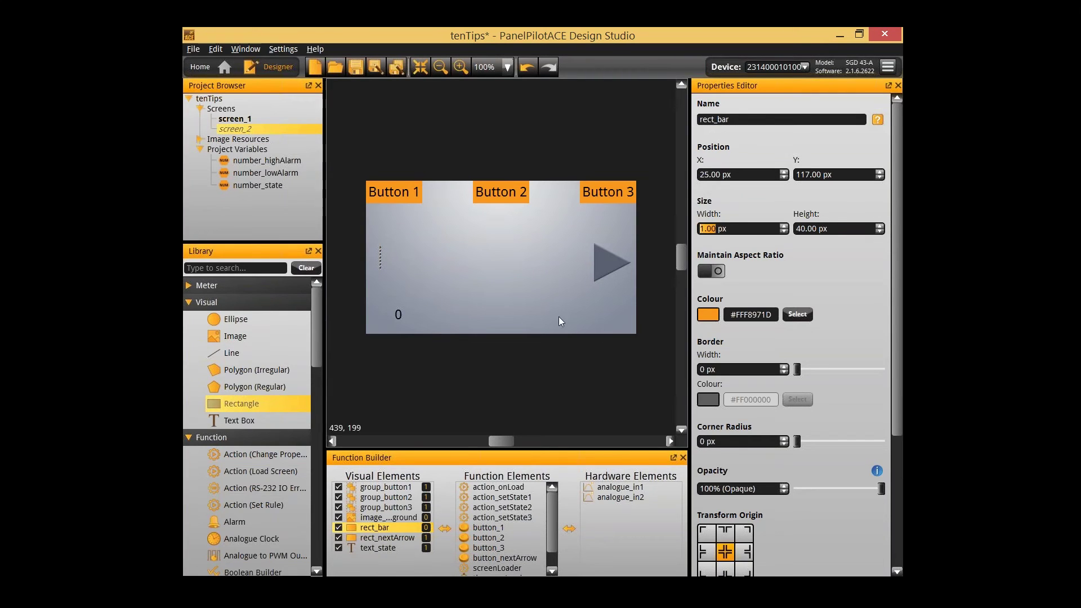
click(540, 321)
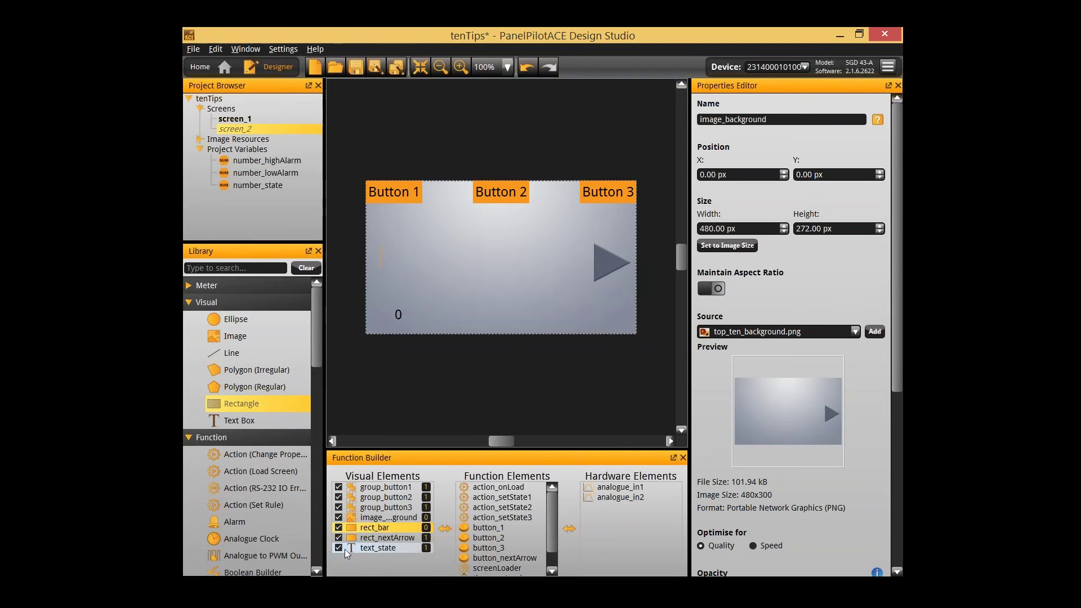
click(338, 518)
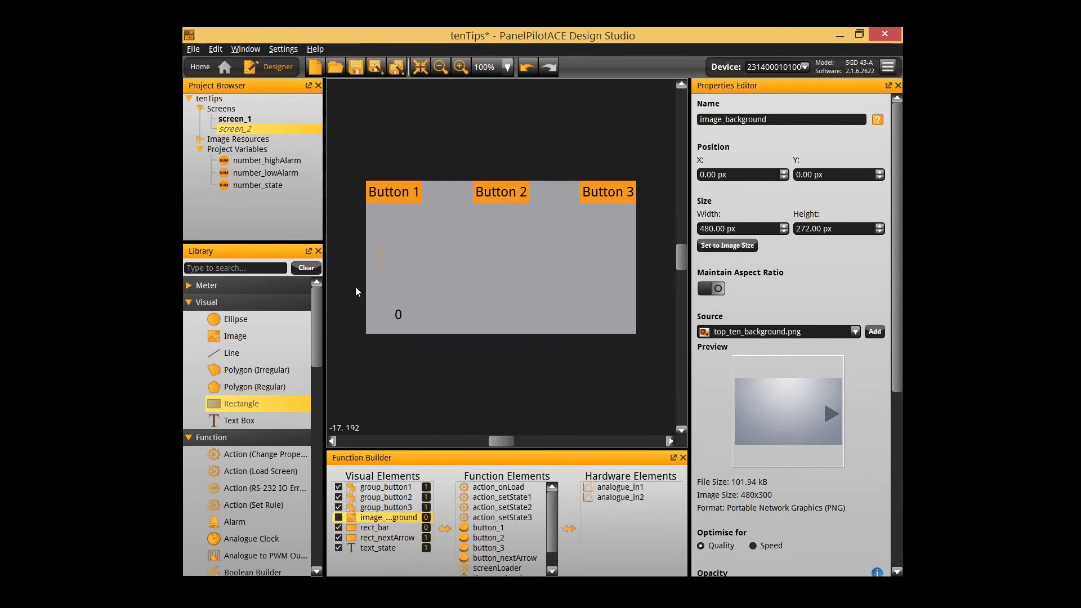
click(381, 257)
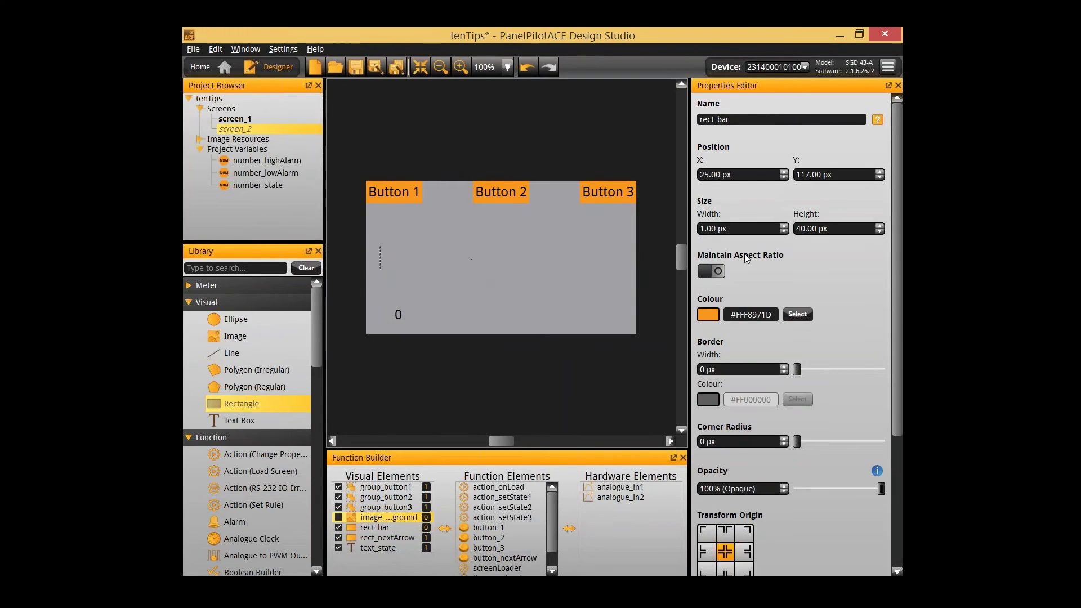
- Restore rect_bar's width to 301 px
click(747, 230)
text(301)
key(Return)
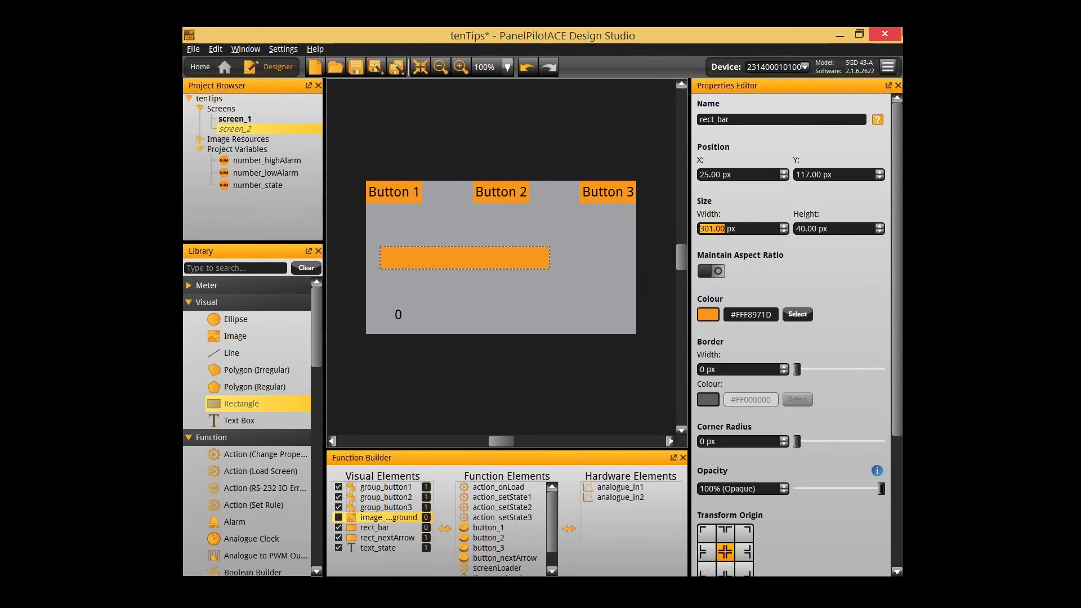
- Set the voltage range of analogue_in1 to a minimum of -5 V and a maximum of 5 V
mouse_move(901, 28)
click(620, 487)
click(619, 504)
click(623, 489)
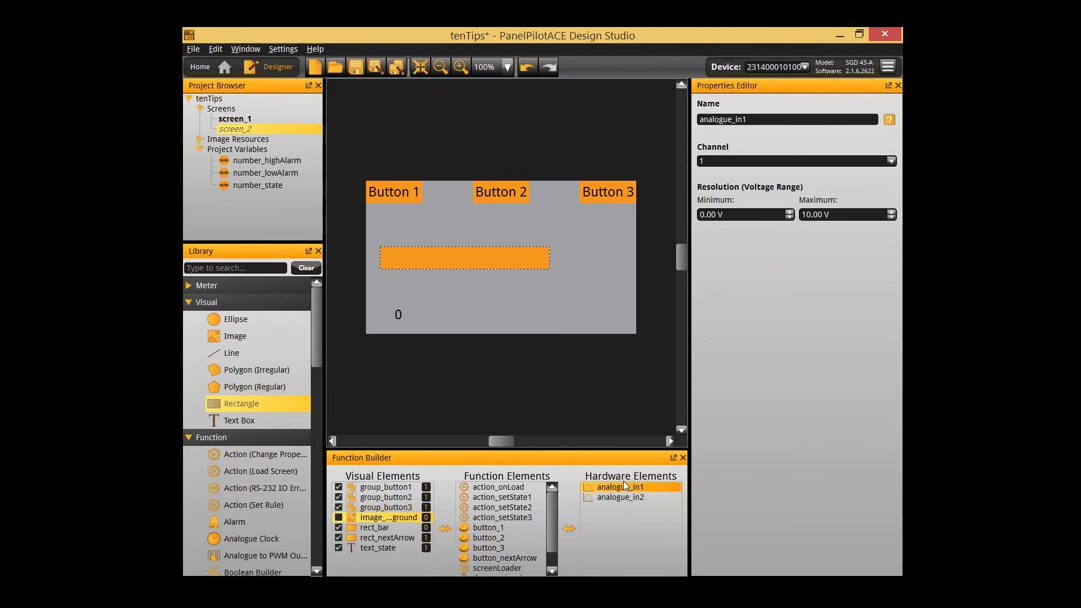
click(639, 499)
click(642, 488)
click(719, 214)
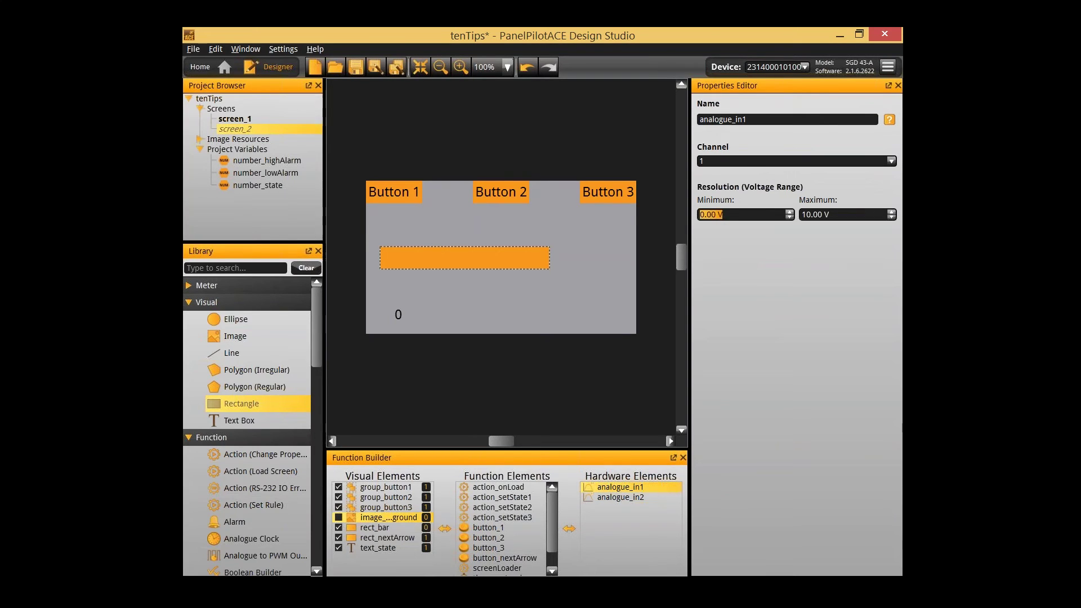
text(-5)
key(Tab)
text(5)
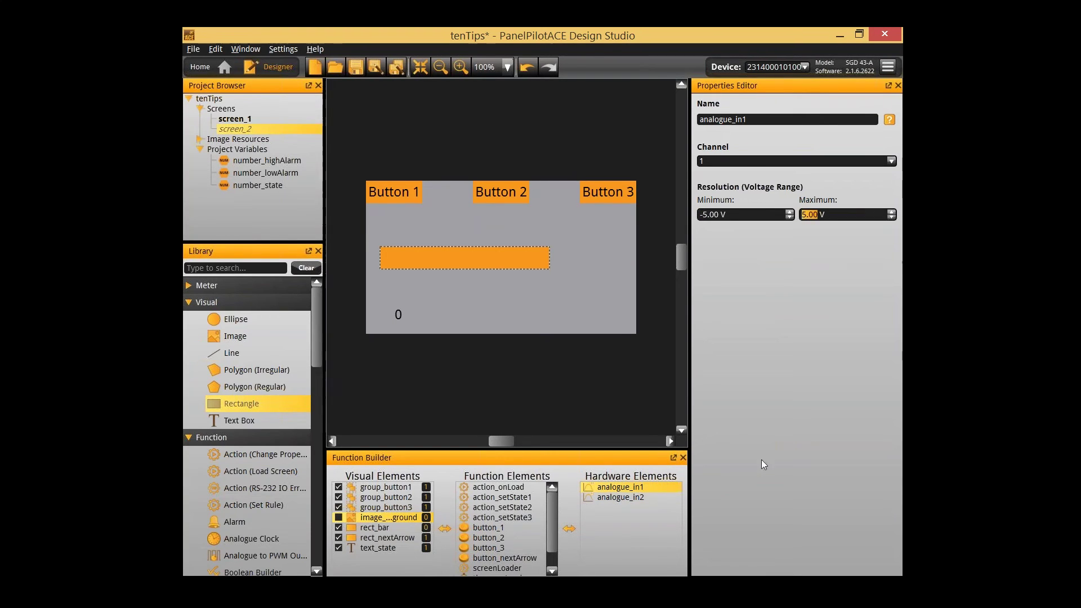
- Set the voltage range of analogue_in2 to a minimum of -5 V and a maximum of 5 V
click(643, 498)
click(731, 217)
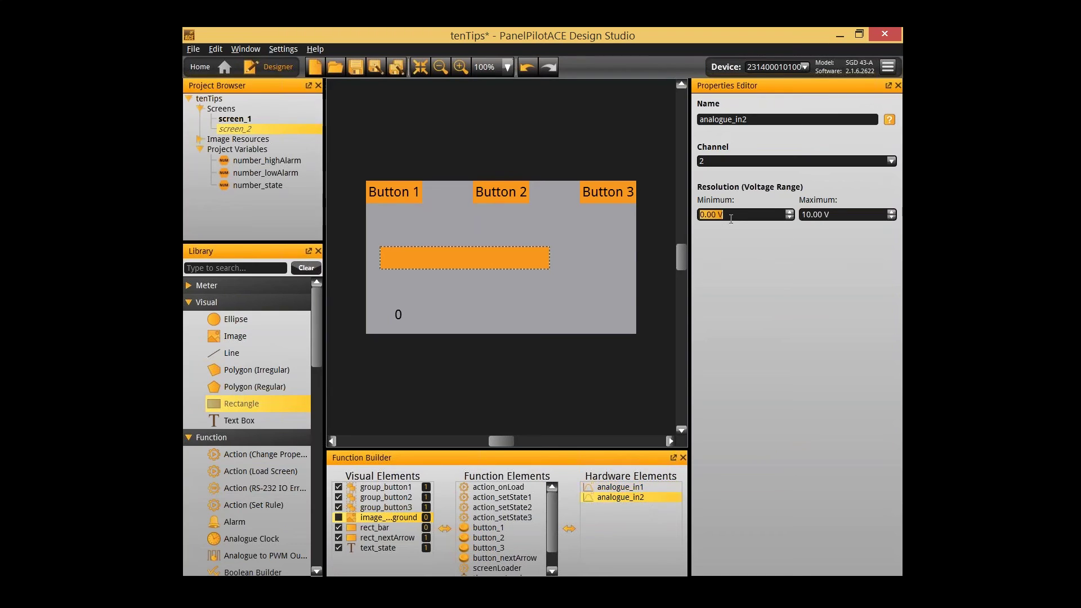
text(-5)
key(Tab)
text(5)
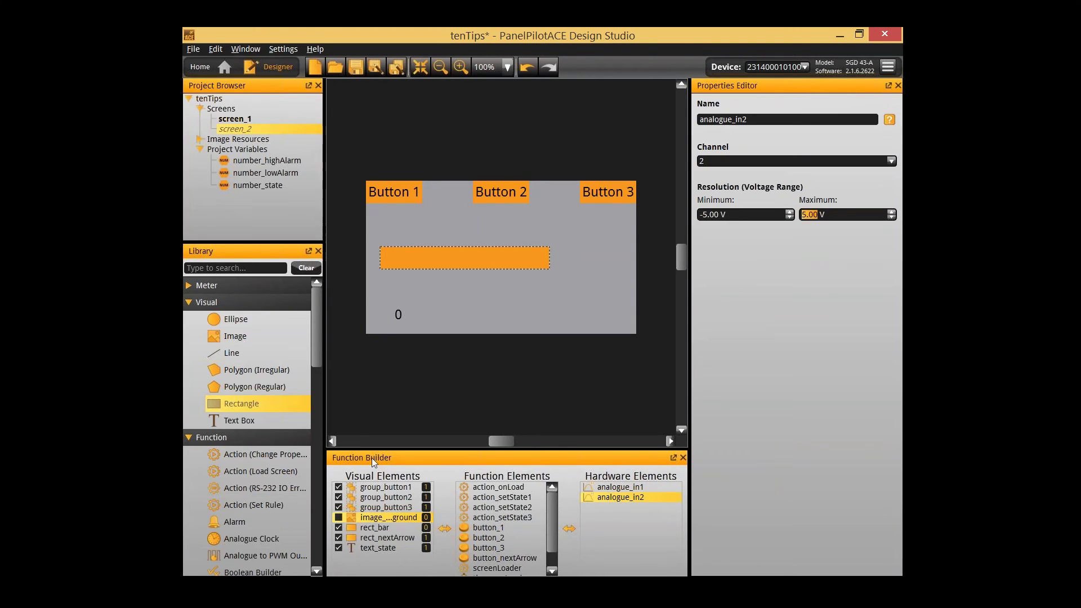
click(434, 405)
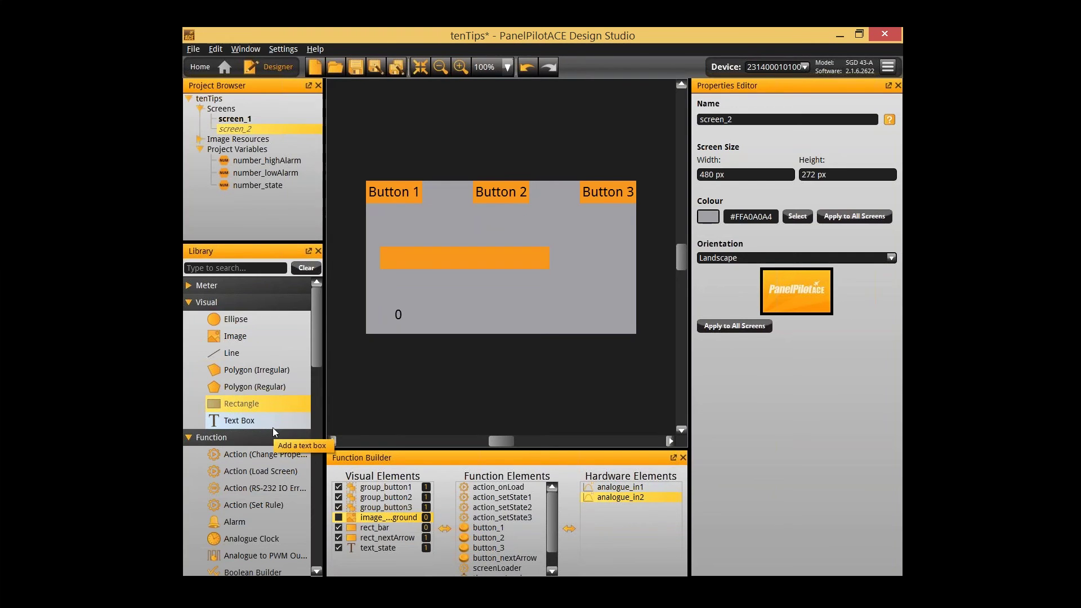
- Add a Maths Builder function element to screen_2 and name it value_sum
scroll(266, 492, down, 5)
scroll(266, 492, down, 5)
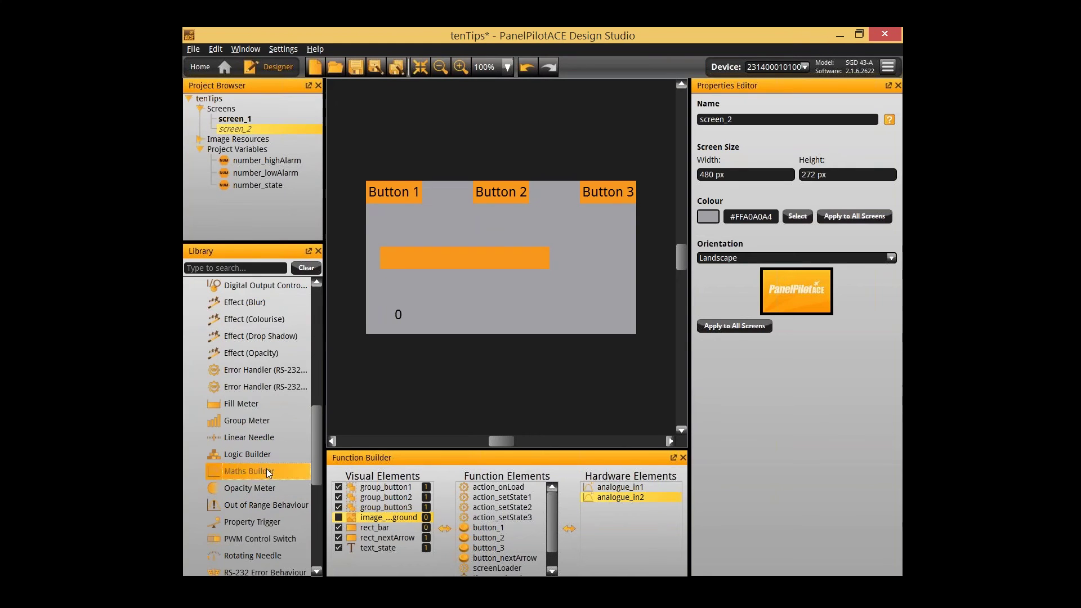
drag(265, 469, 564, 544)
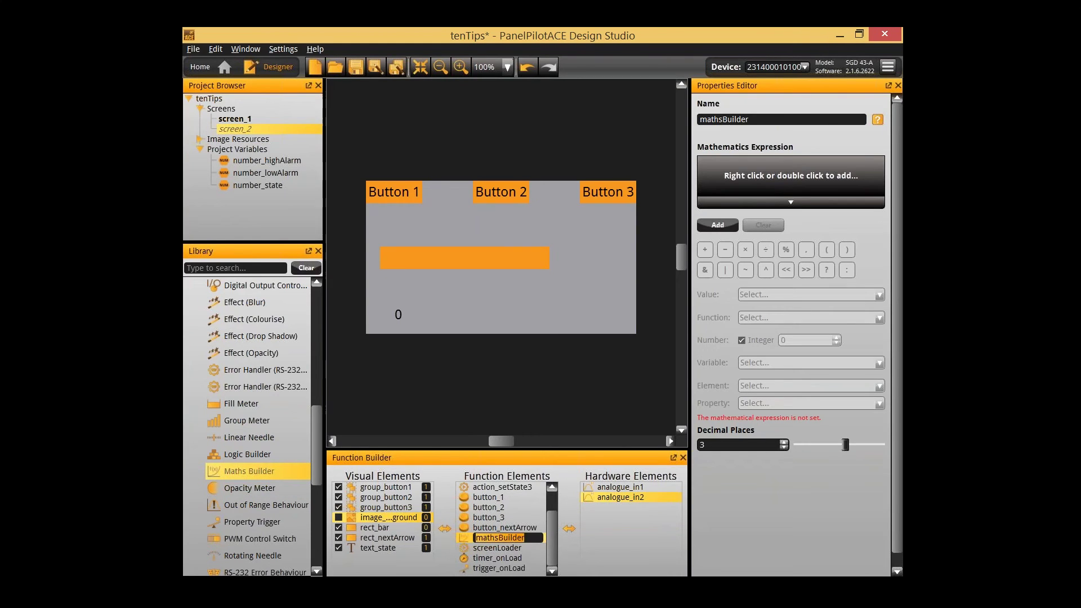
text(value_su)
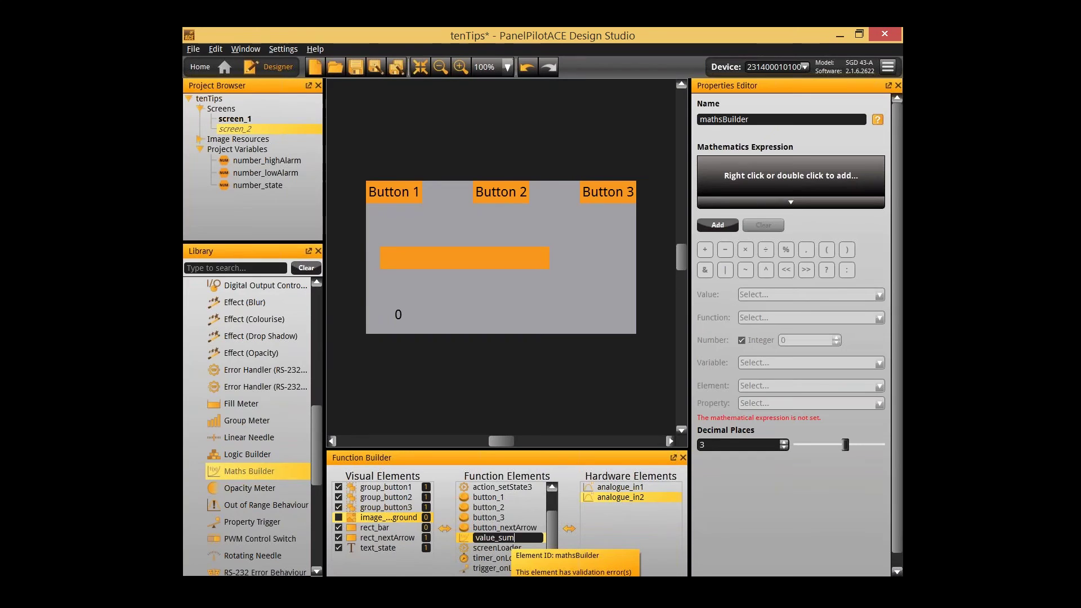
text(m)
key(Return)
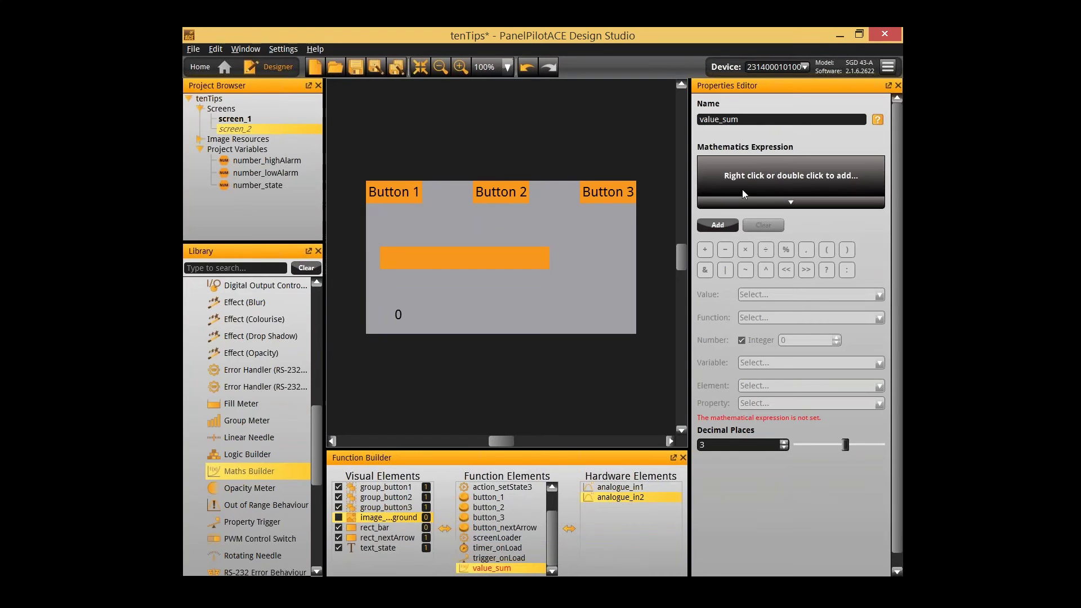
- Build value_sum's expression as the Voltage of analogue_in1 plus the Voltage of analogue_in2
click(717, 226)
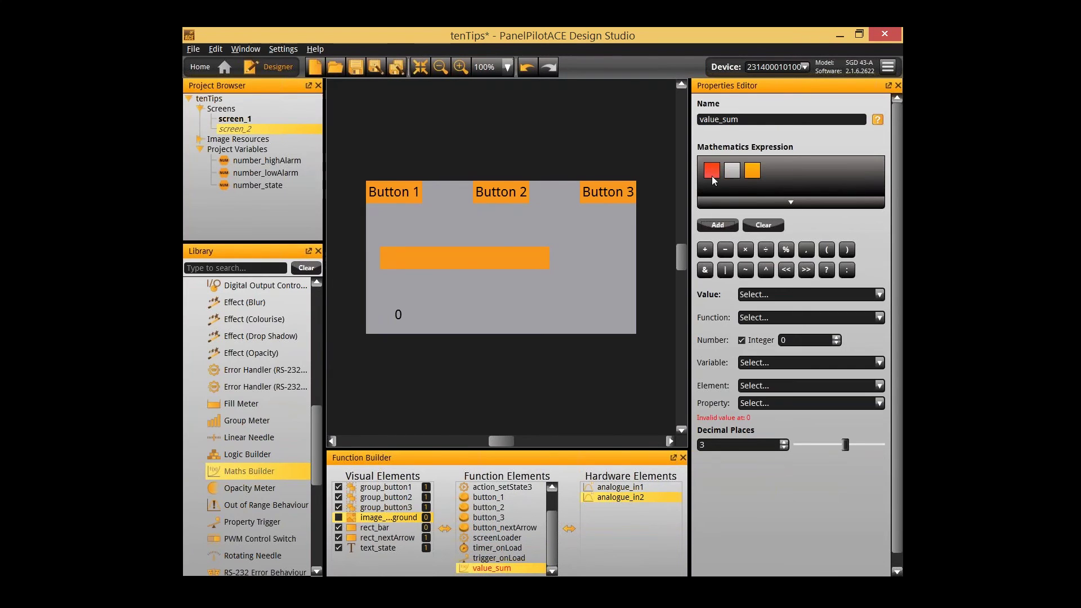
click(768, 387)
click(799, 463)
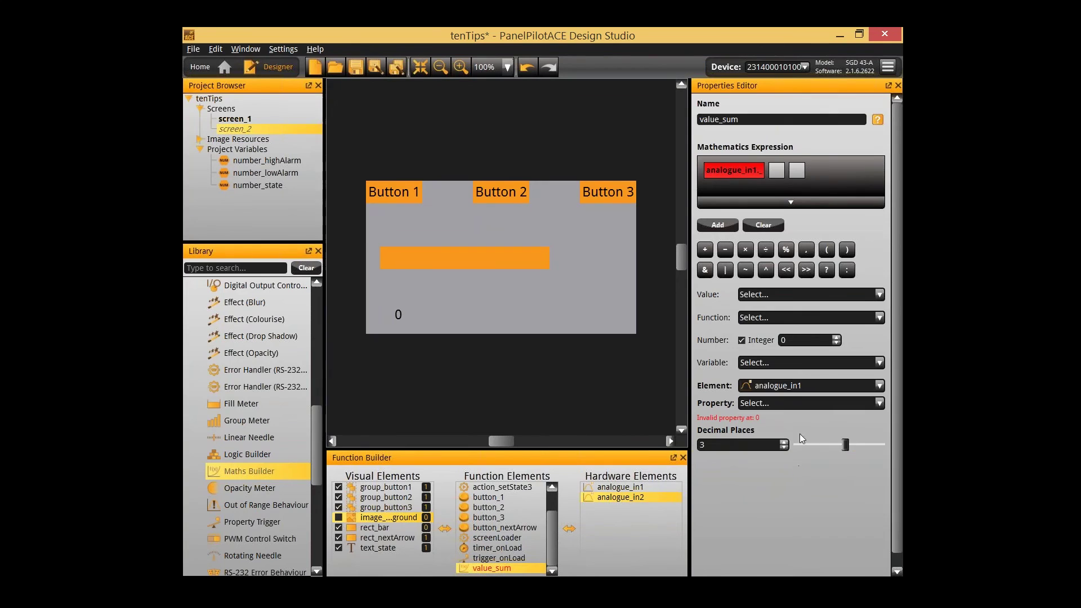
click(806, 405)
click(788, 470)
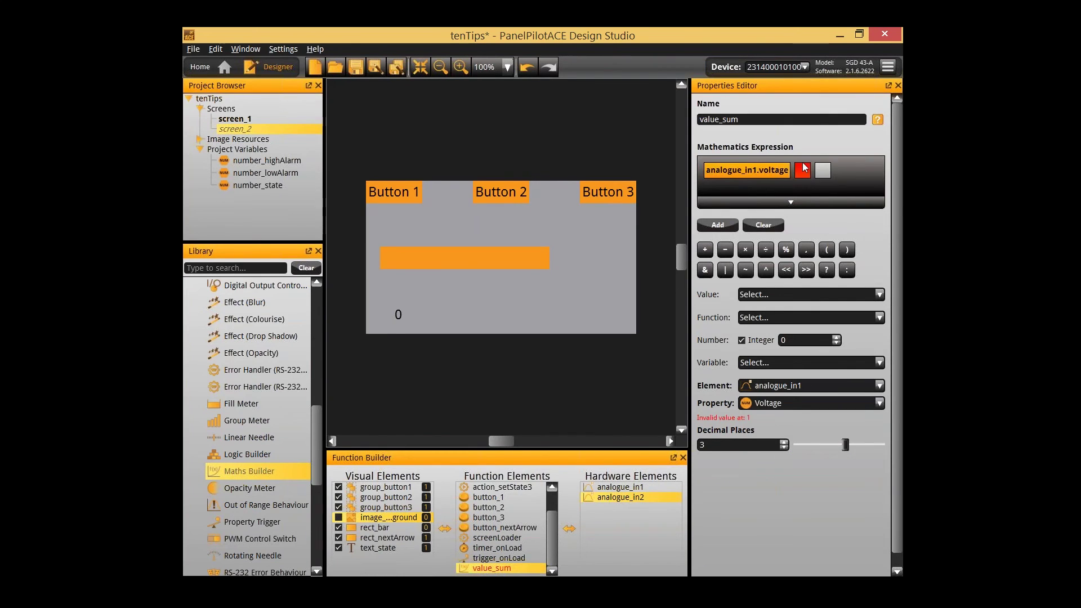
click(705, 249)
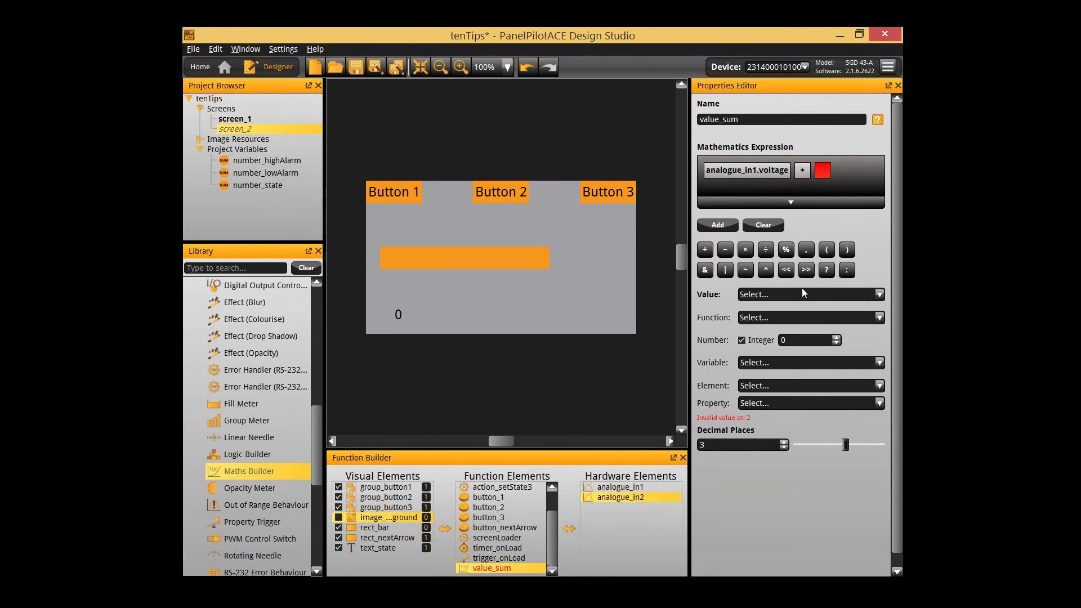
click(775, 386)
click(776, 474)
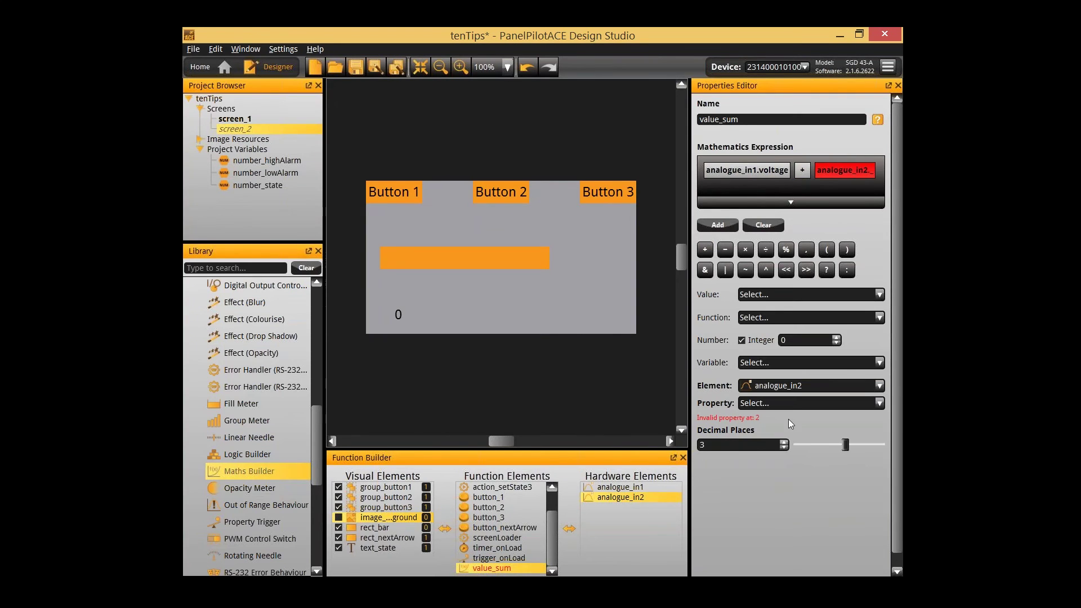
click(793, 405)
click(787, 470)
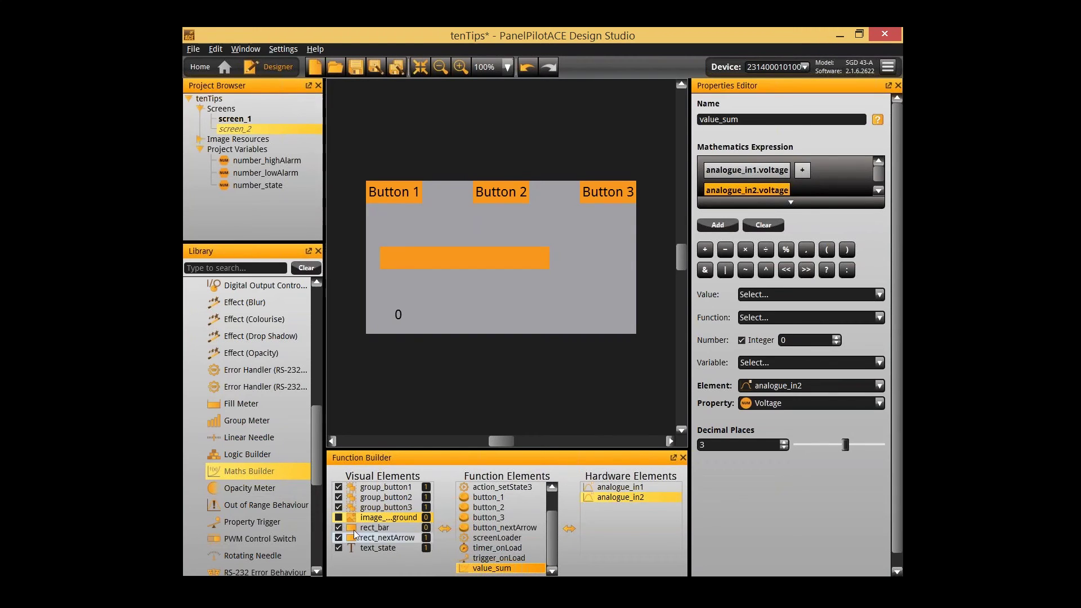
- Add a second Maths Builder function element to screen_2 and name it value_barWidth
double_click(292, 477)
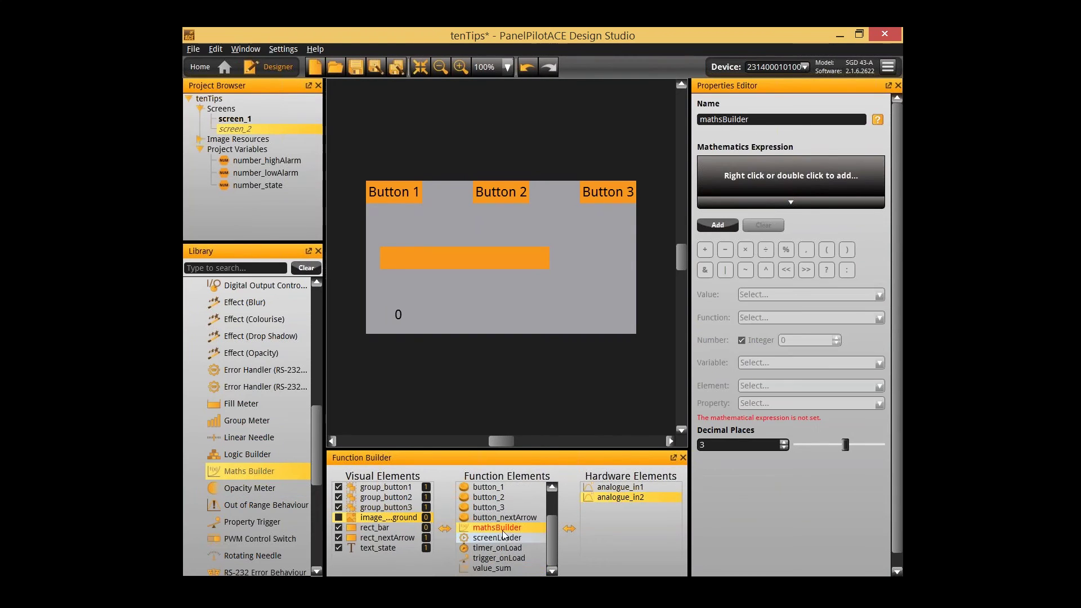
text(value_width)
key(Return)
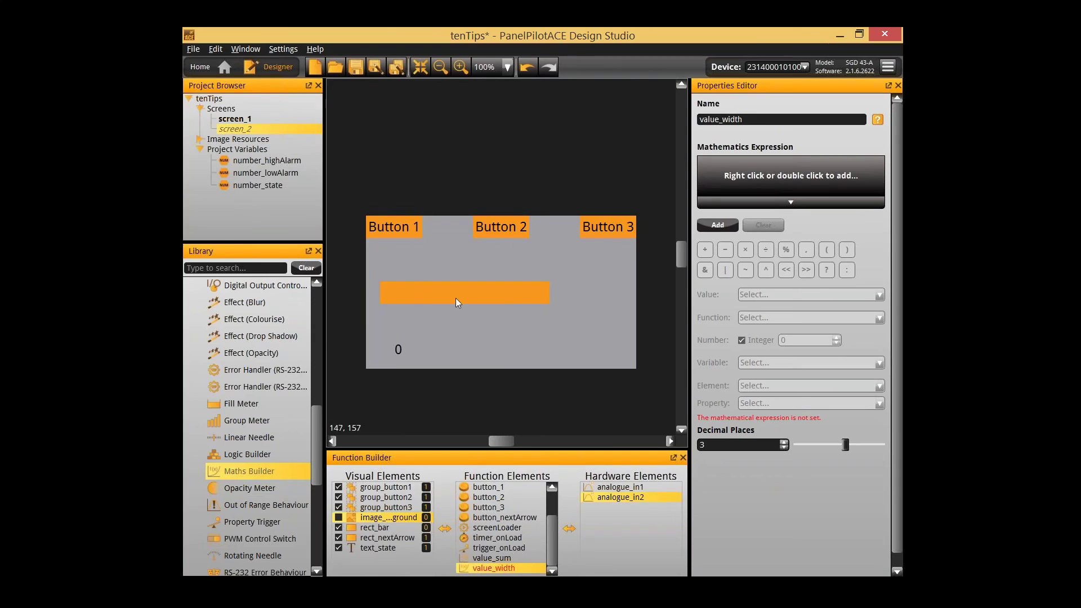
click(499, 569)
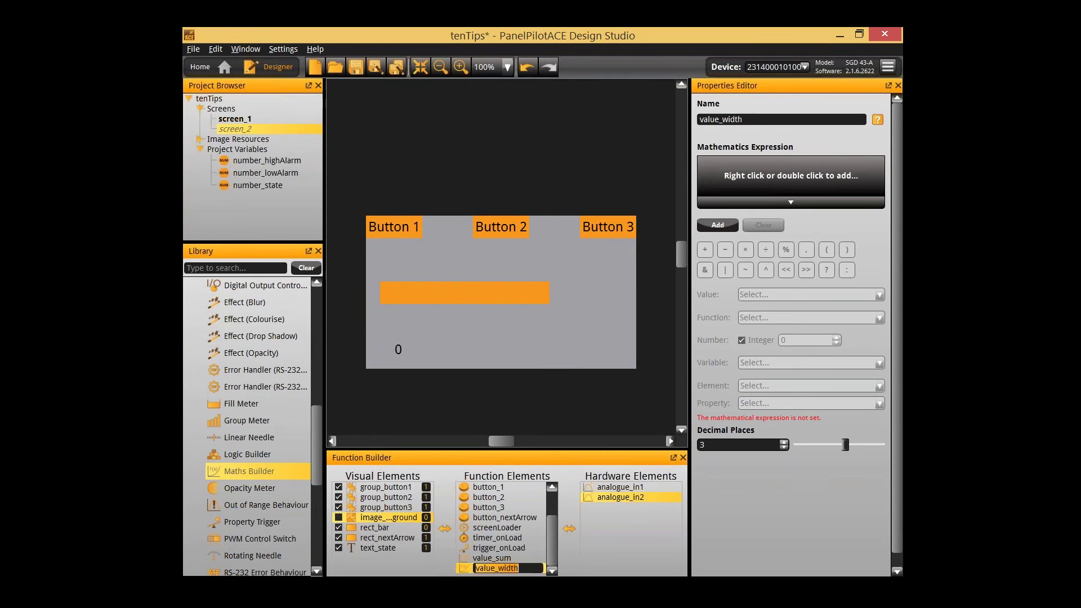
text(bar)
key(Delete)
text(W)
key(Return)
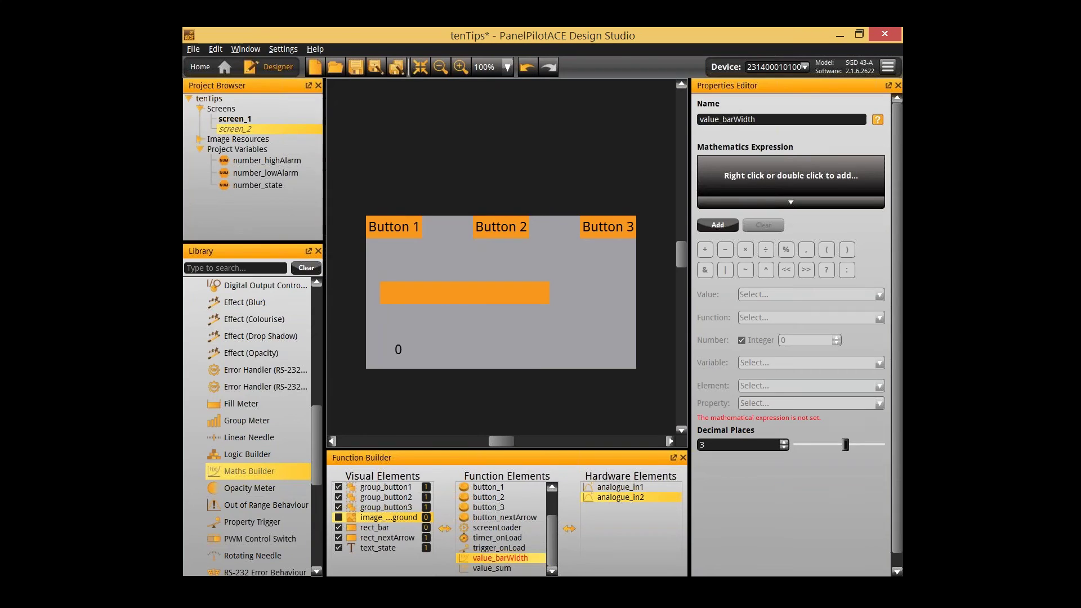
- Begin value_barWidth's expression with an opening bracket followed by the Value property of value_sum
click(417, 306)
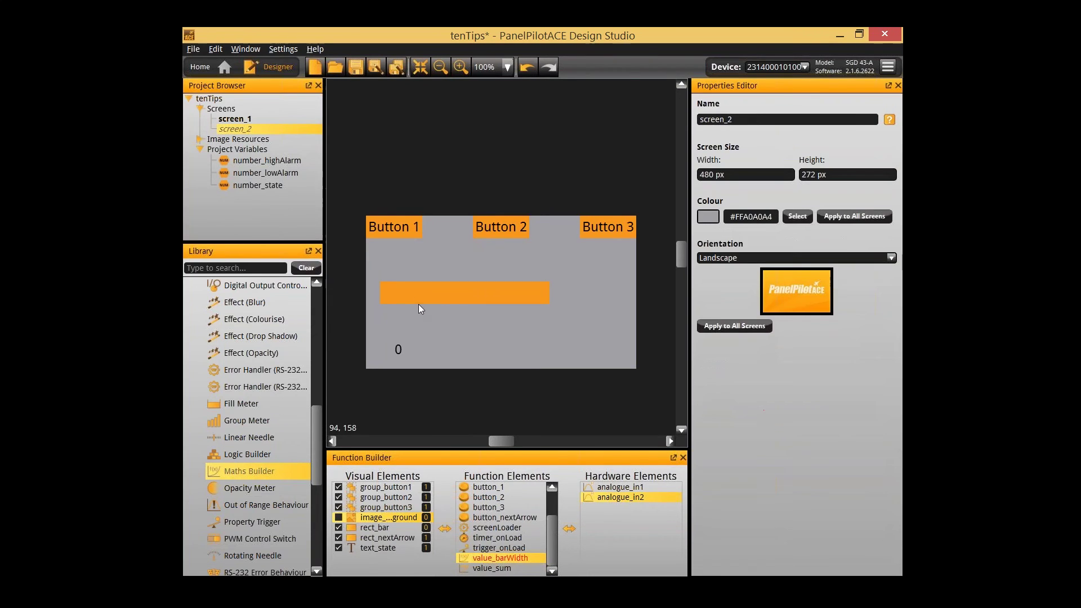
click(423, 296)
click(488, 558)
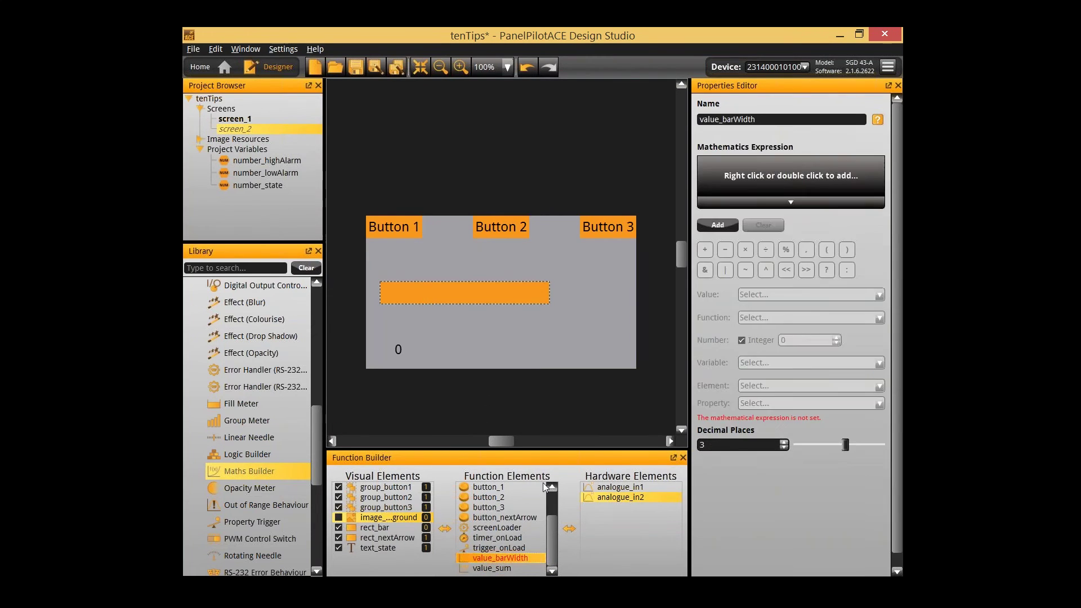
click(705, 229)
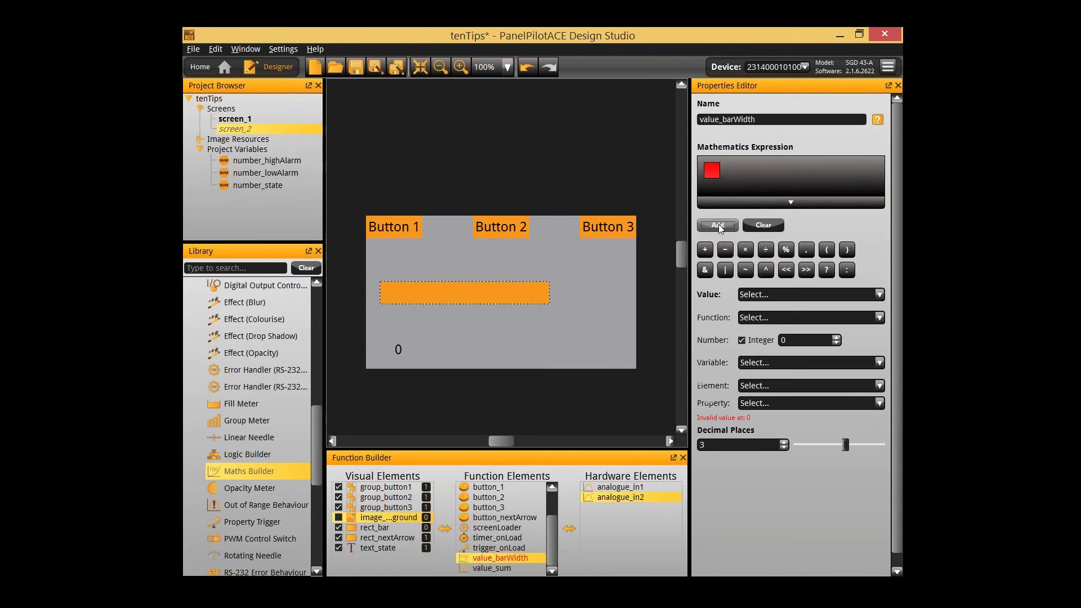
click(826, 250)
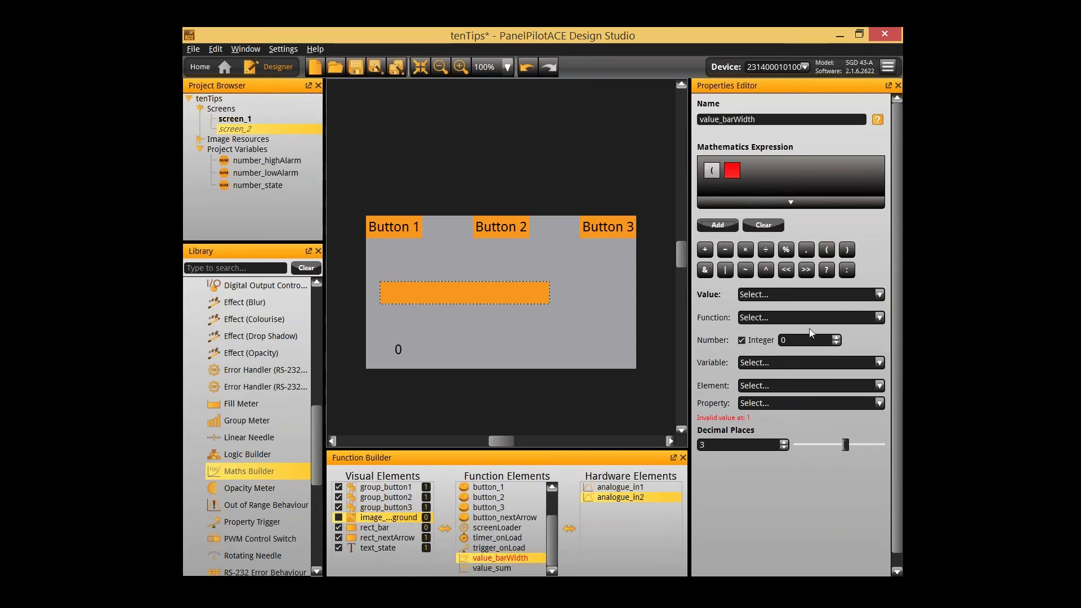
click(801, 385)
scroll(801, 464, down, 2)
scroll(801, 464, down, 2)
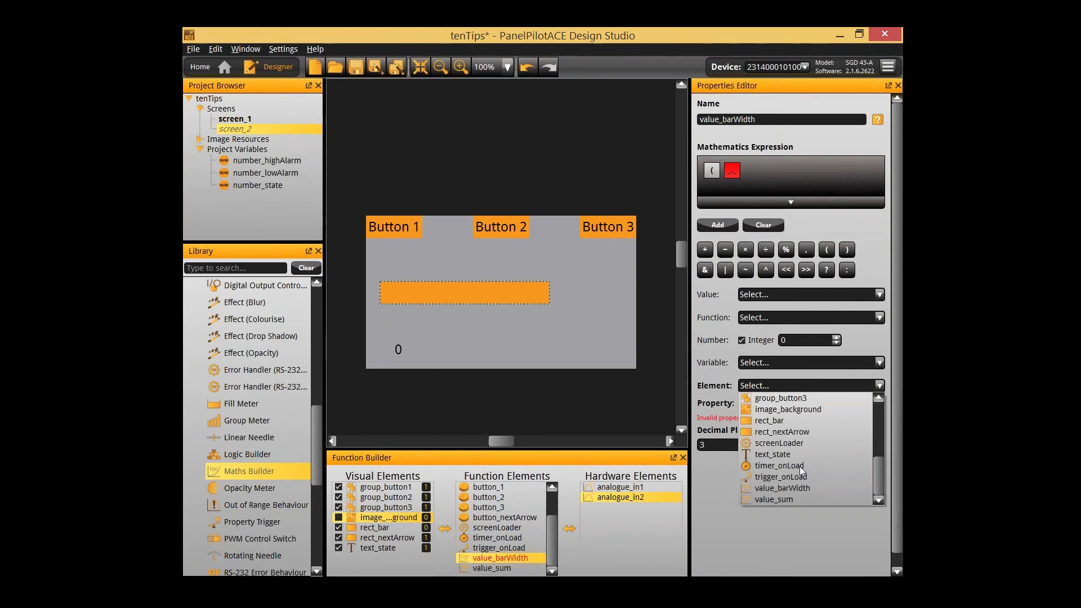
click(795, 496)
click(796, 403)
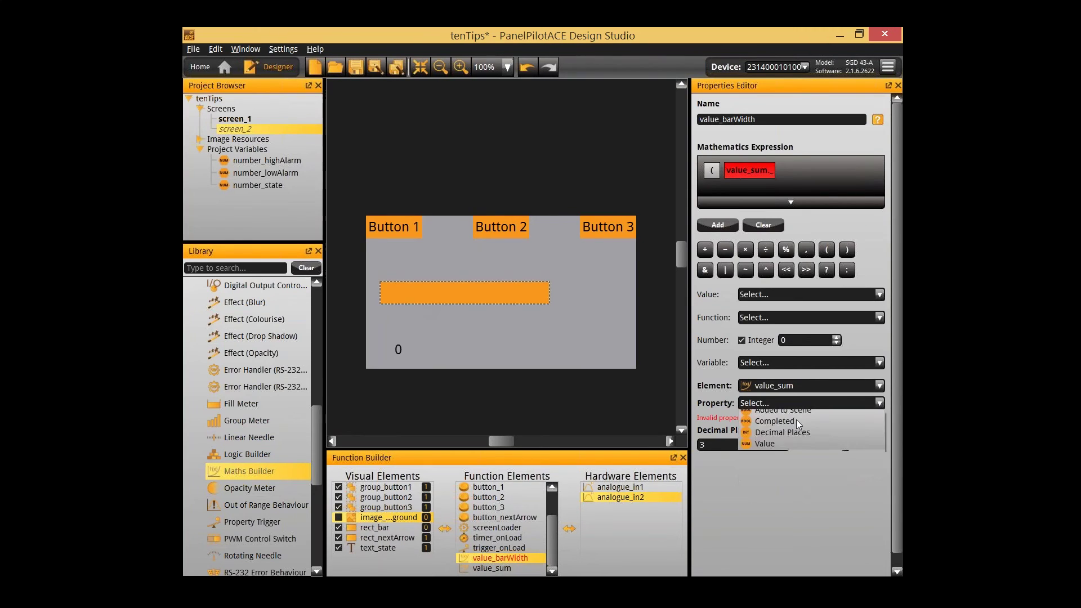
click(789, 459)
- Multiply value_sum.value by 15 in value_barWidth's expression and close the bracket
click(732, 227)
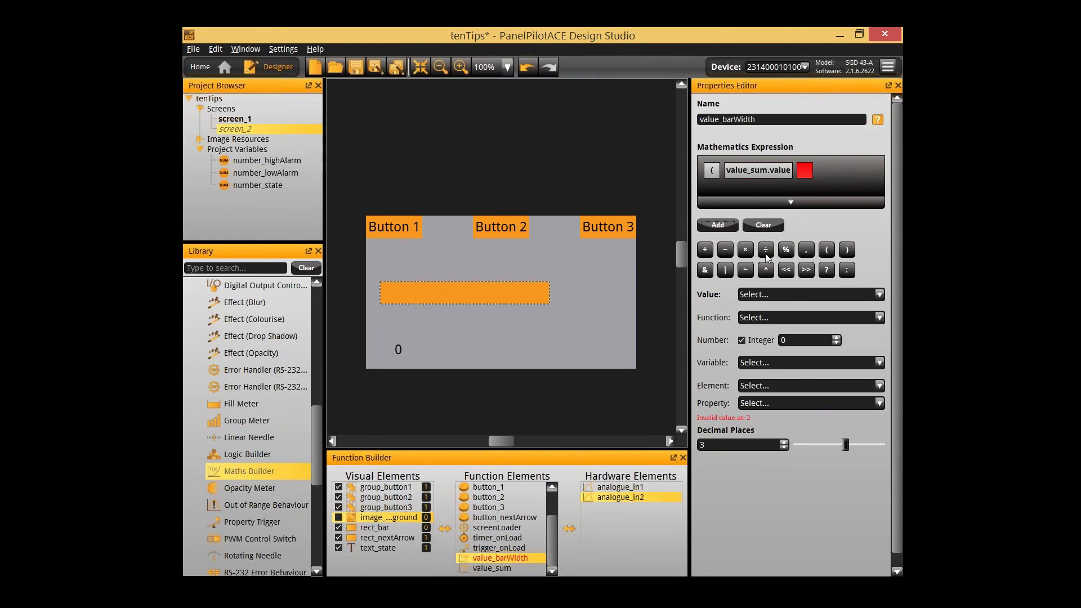
click(746, 249)
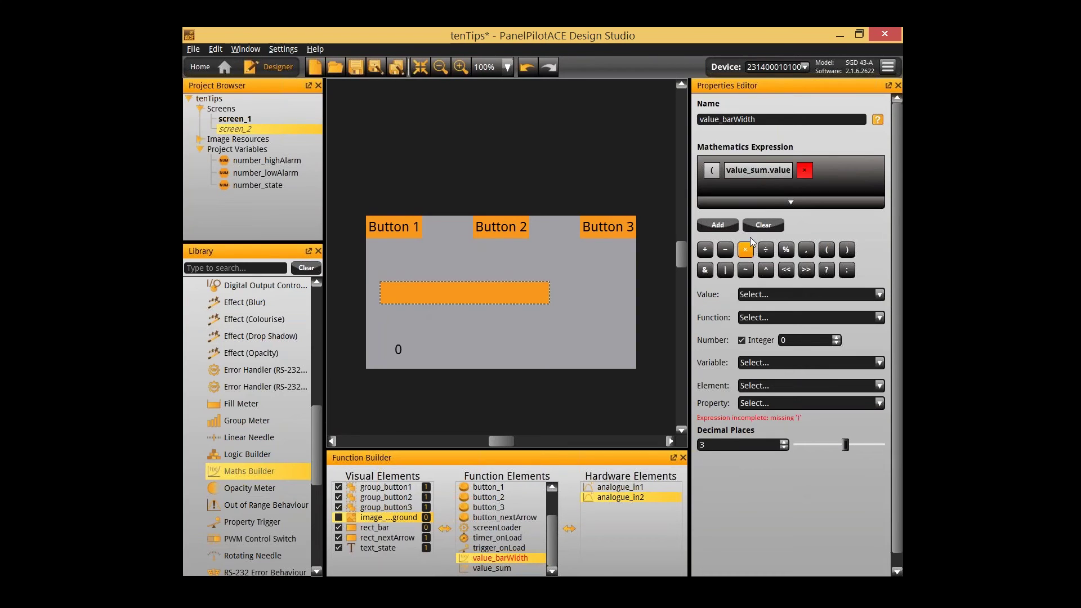
click(718, 225)
click(805, 340)
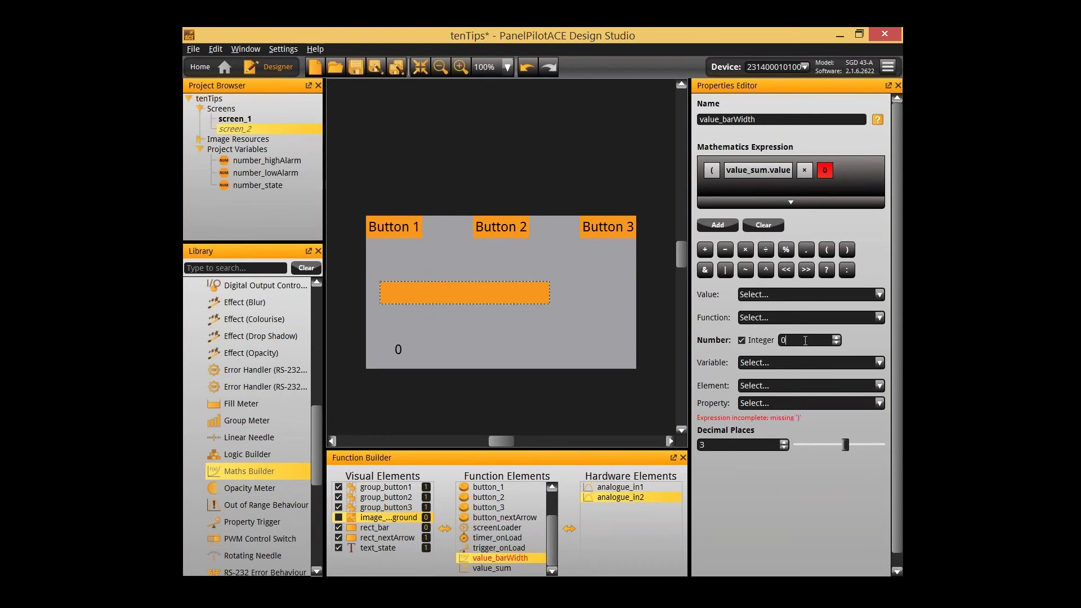
text(15)
key(Return)
click(718, 226)
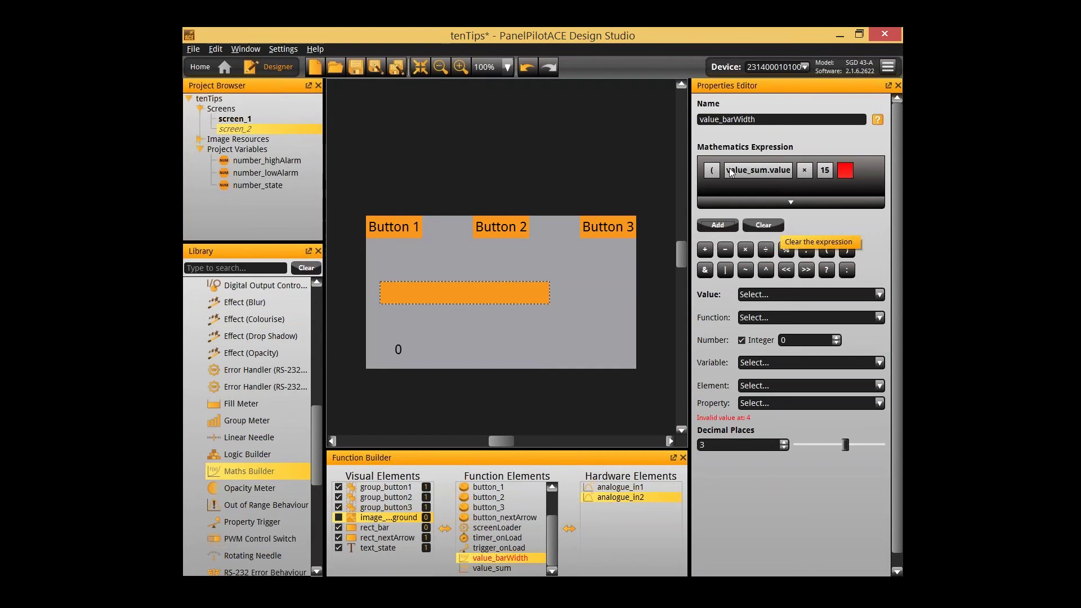
click(846, 249)
- Complete value_barWidth's expression by adding the integer 151 after the bracketed product
click(705, 250)
click(731, 225)
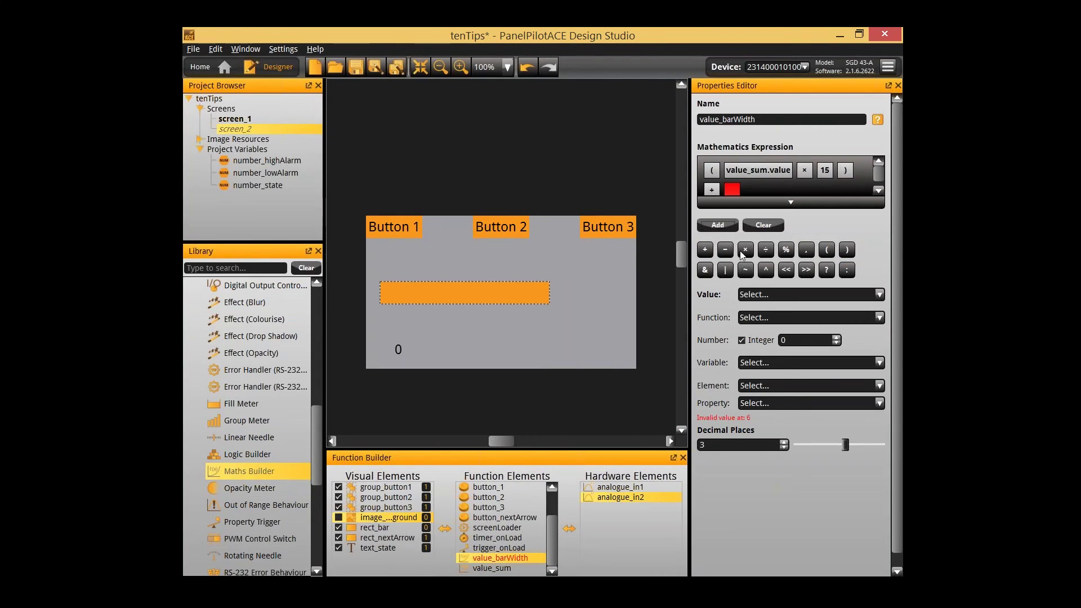
click(809, 341)
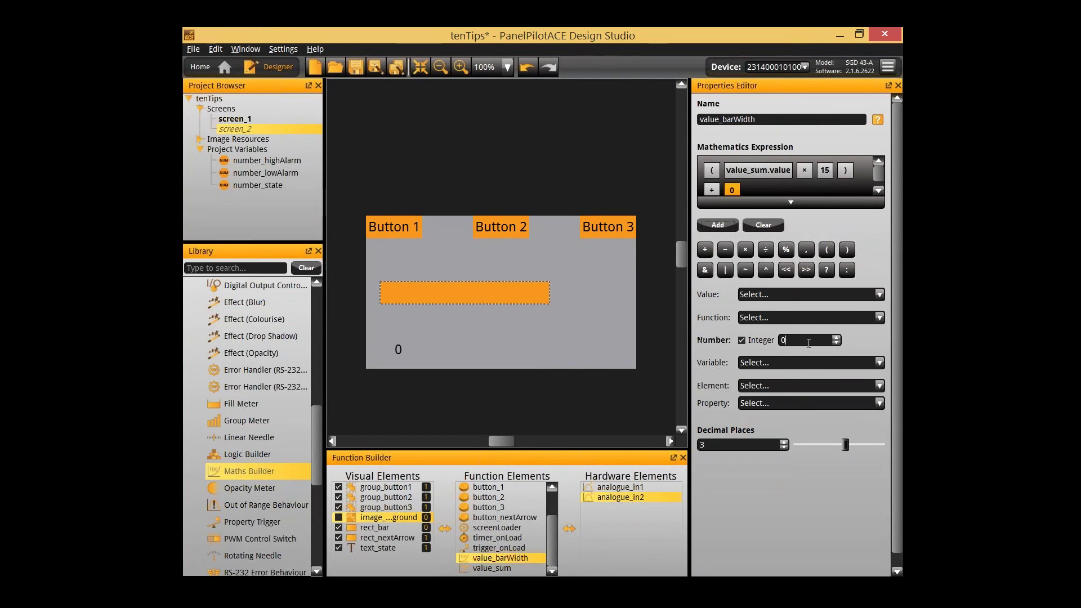
text(151)
key(Return)
click(791, 204)
click(600, 146)
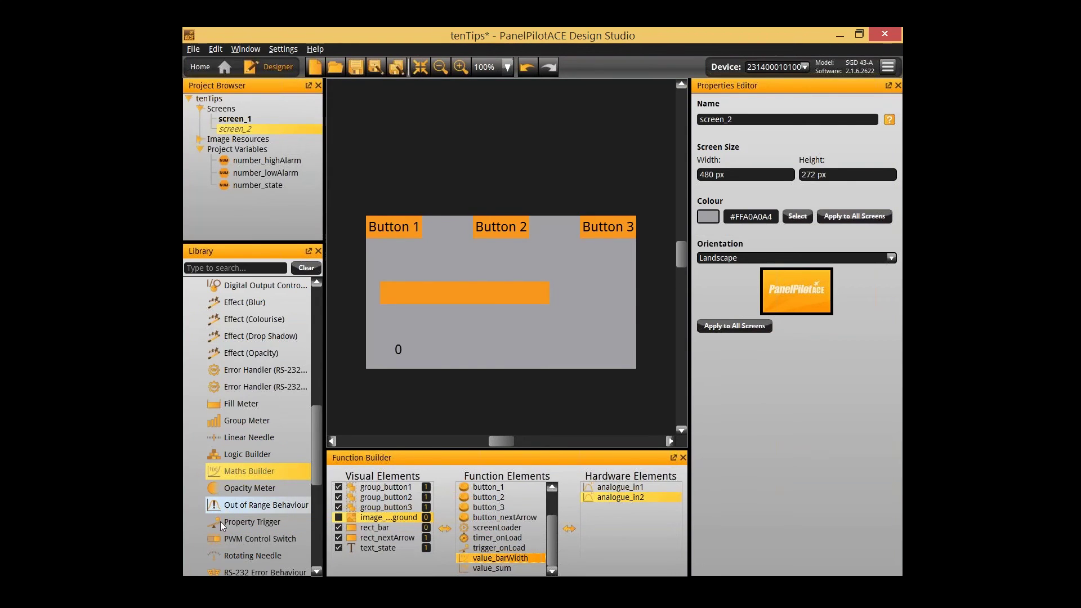
- Add a Timer function element to screen_2 and name it timer_bar
scroll(251, 500, up, 2)
scroll(252, 501, down, 3)
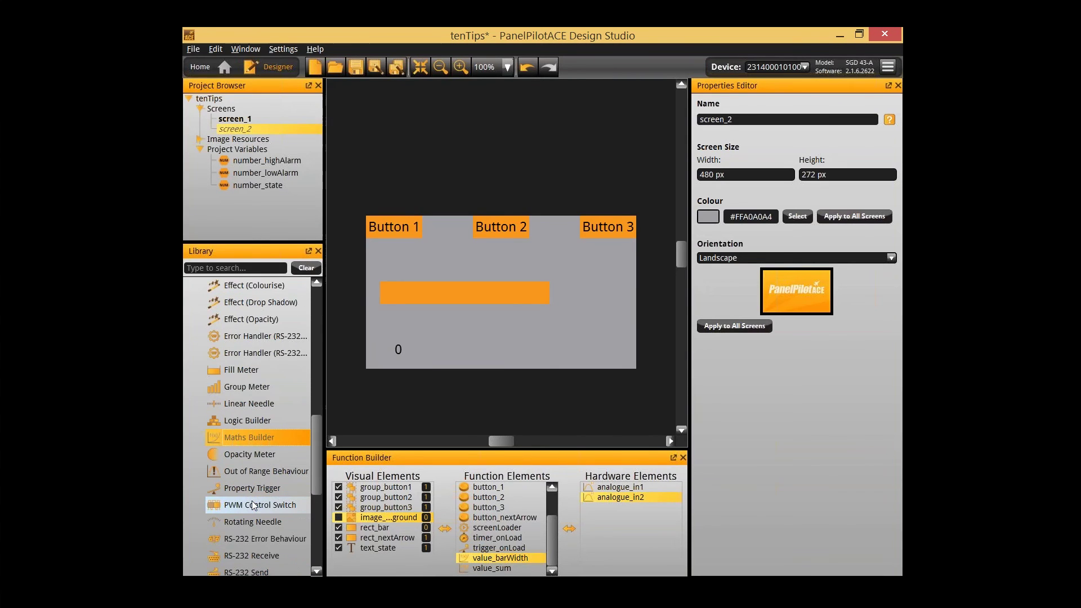
scroll(252, 499, down, 3)
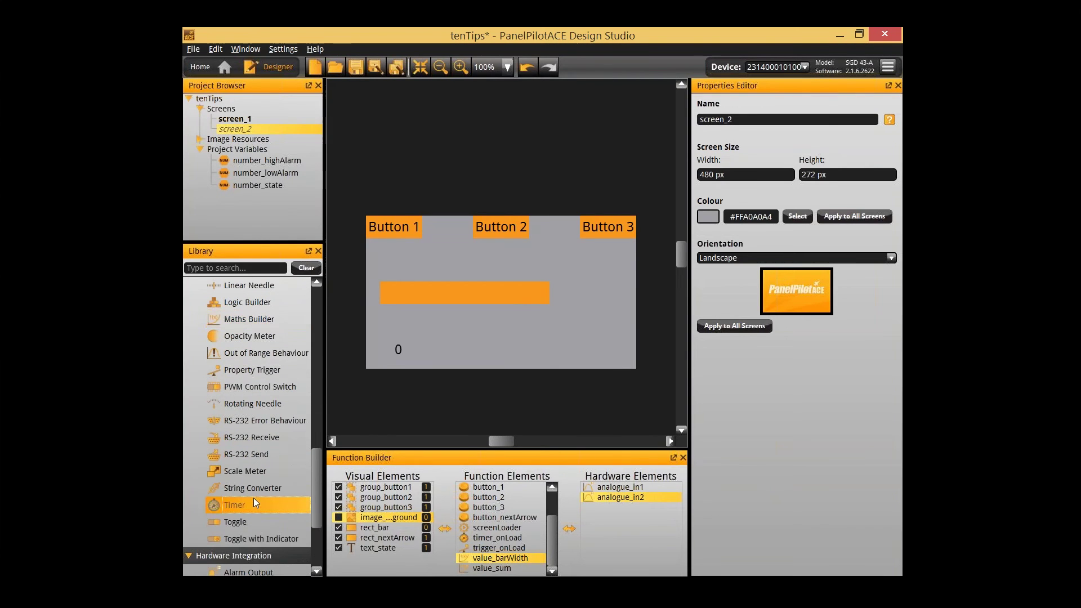
drag(254, 497, 542, 532)
click(506, 527)
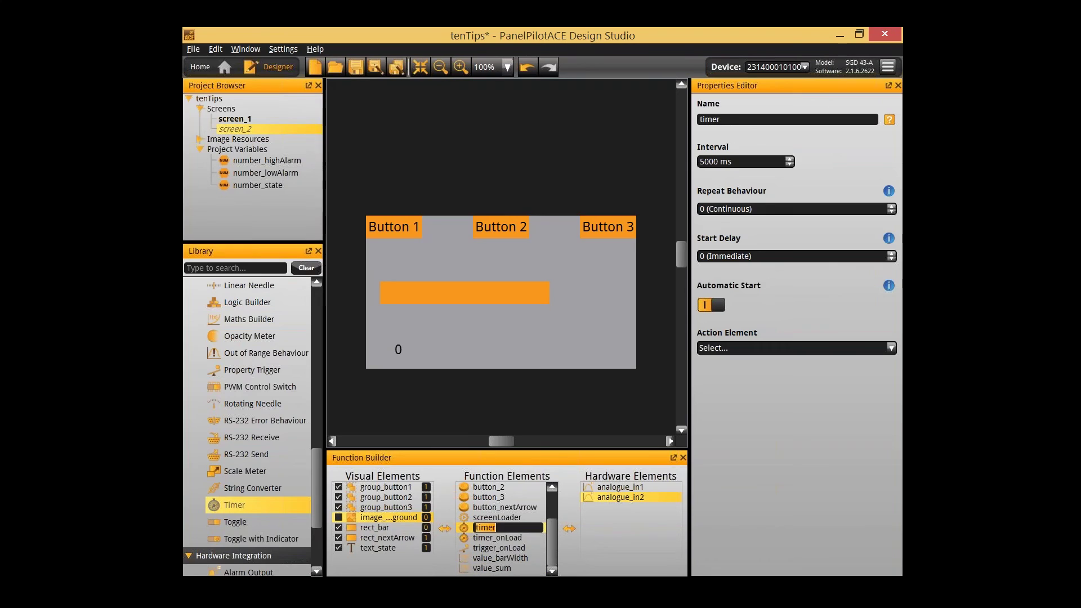
text(timer)
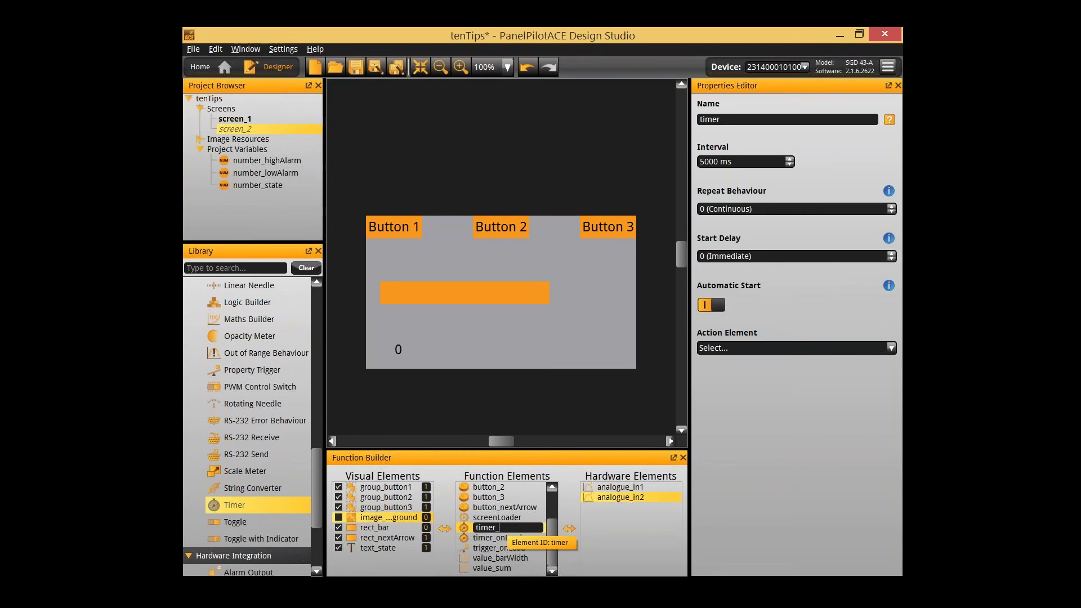
text(_bar)
key(Return)
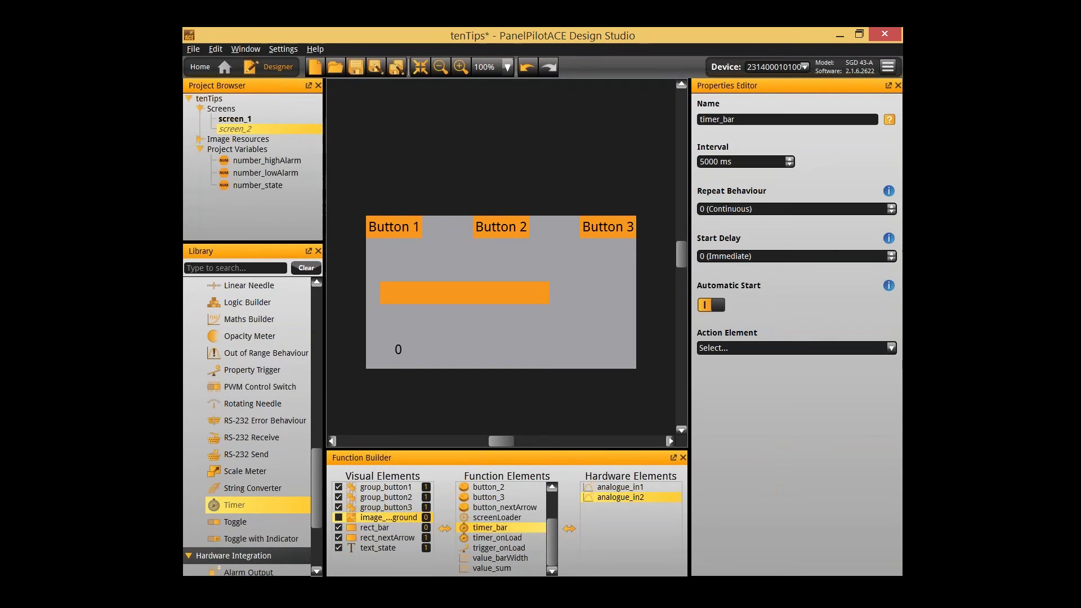
- Rename the timer as timer_barUpdate and set its interval to 500 ms
click(519, 527)
click(519, 528)
text(Update)
key(Return)
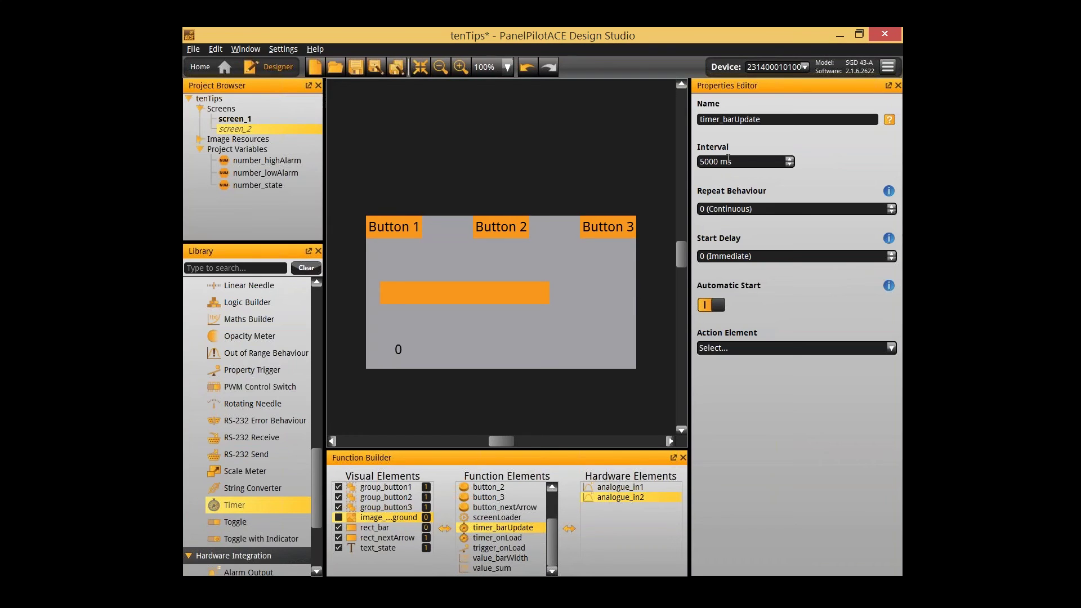
click(732, 162)
text(500)
key(Return)
- Add an Action (Set Rule) function element to screen_2 and name it action_set_barWidth
click(725, 349)
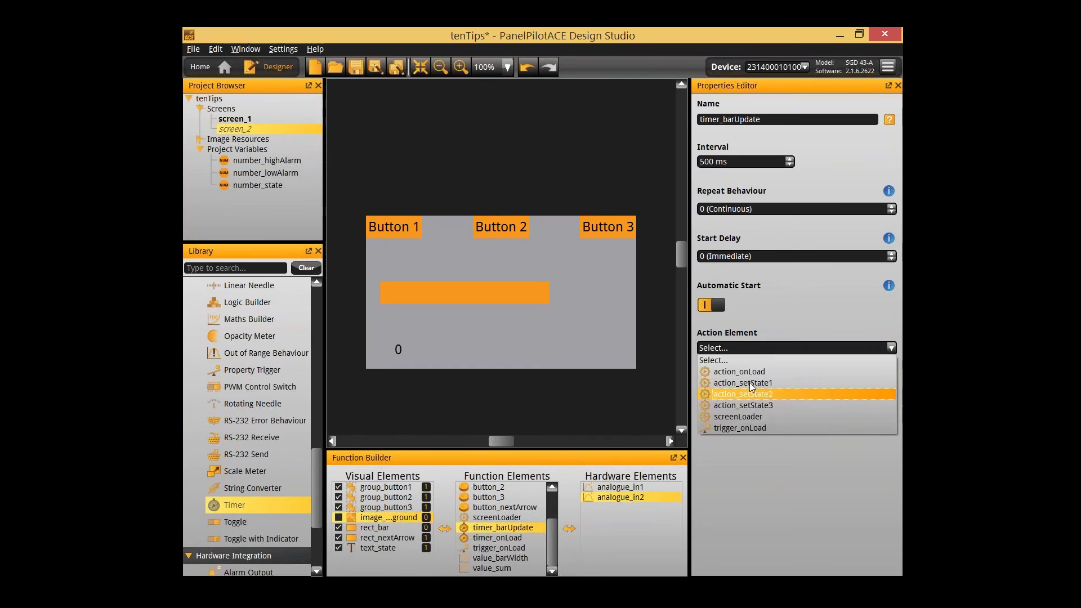
scroll(262, 380, up, 10)
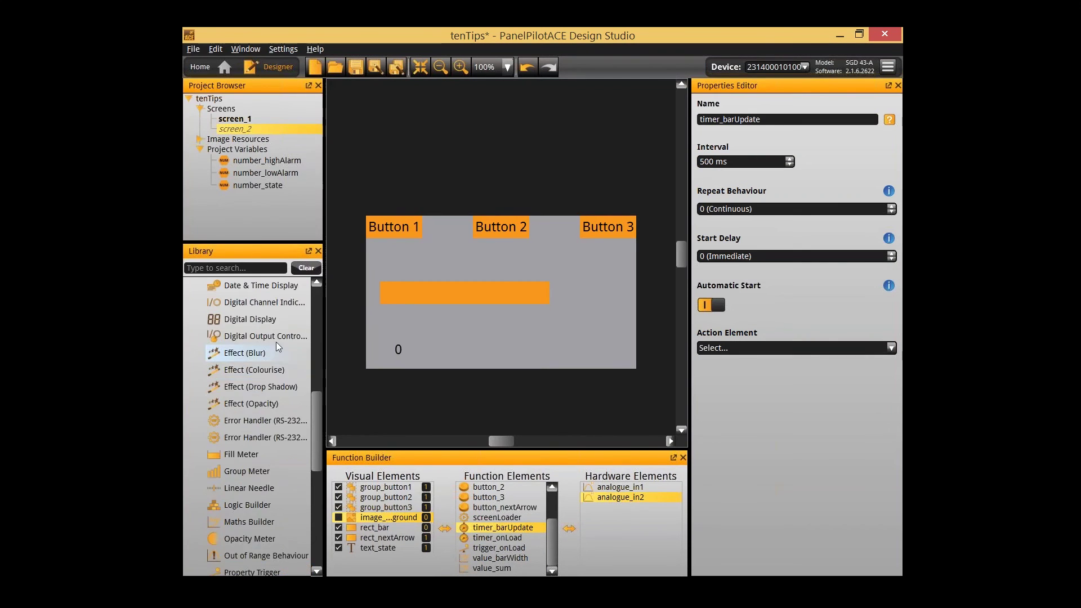
scroll(275, 357, up, 3)
drag(268, 435, 487, 517)
text(a)
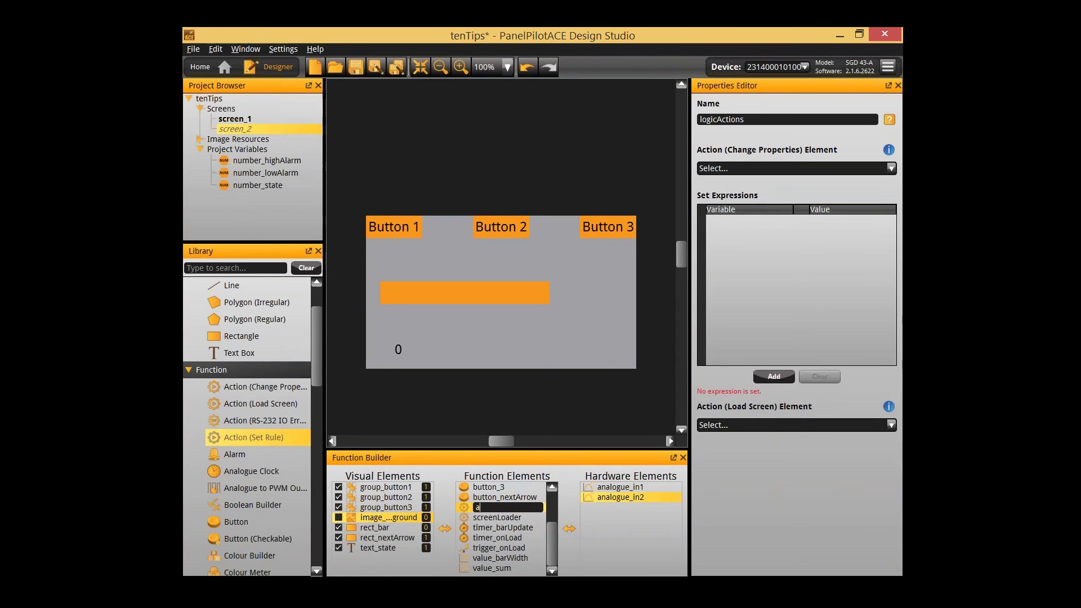
text(ction_setB)
text(barWidth)
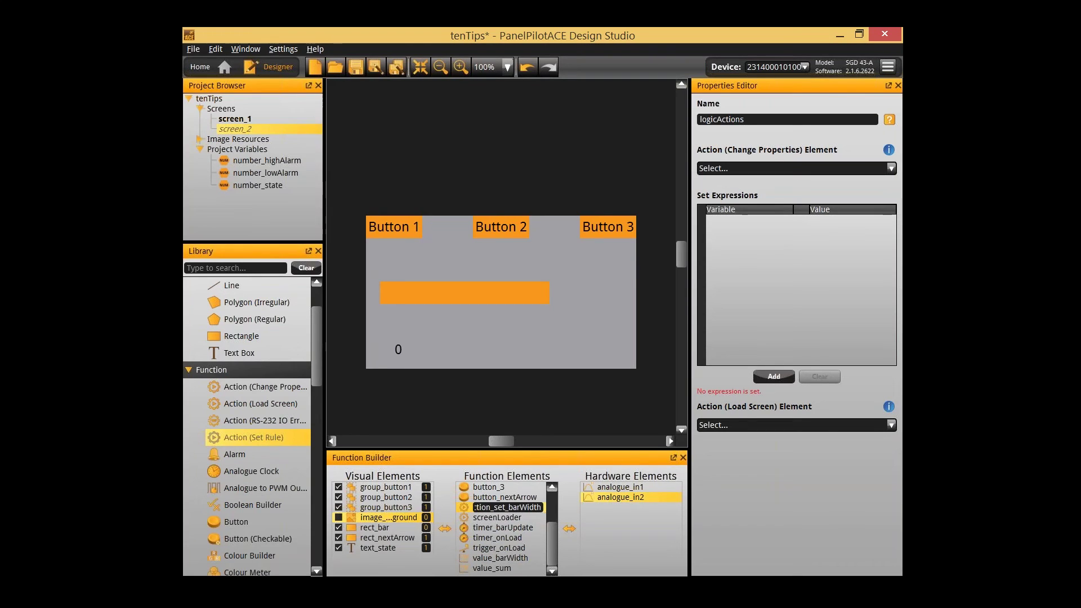
key(Return)
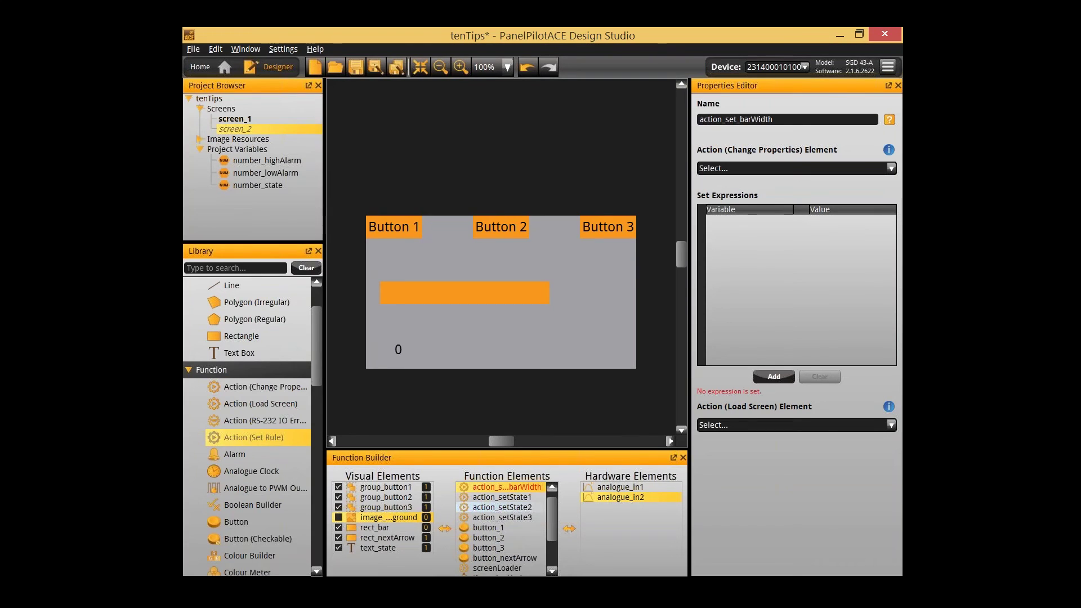
- Correct the new set rule action's name to action_setBarWidth
key(F2)
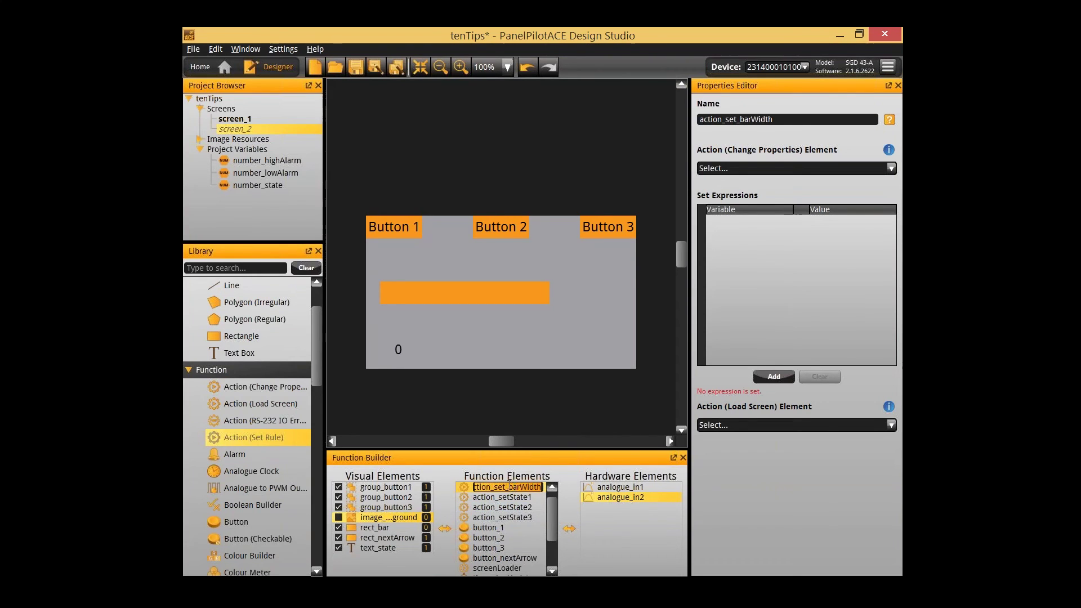
key(BackSpace)
key(Delete)
text(B)
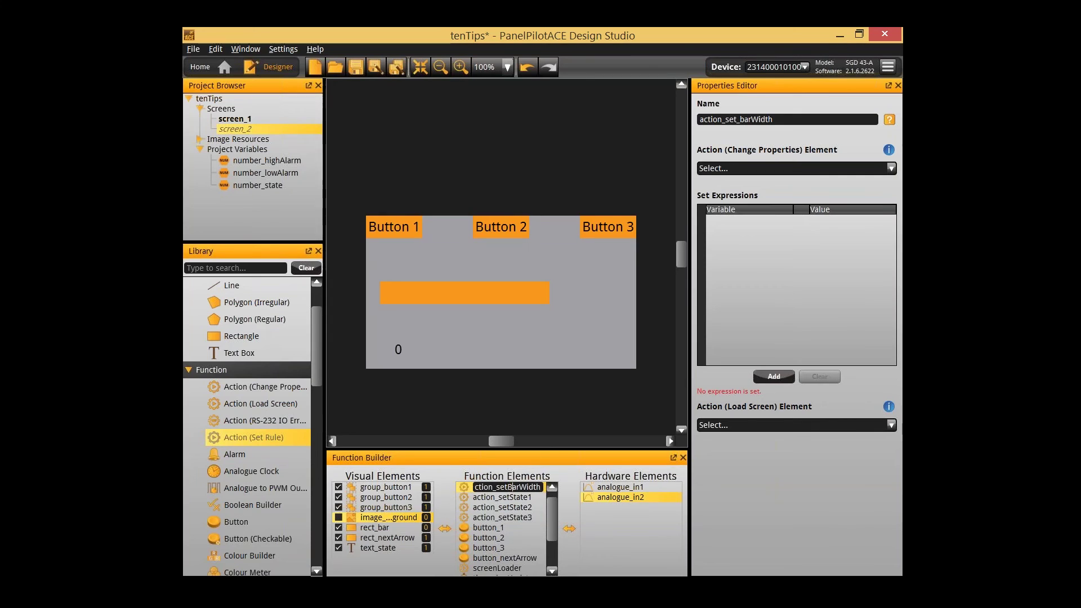
key(Return)
- Assign action_setBarWidth as the action element of timer_barUpdate
scroll(518, 541, down, 3)
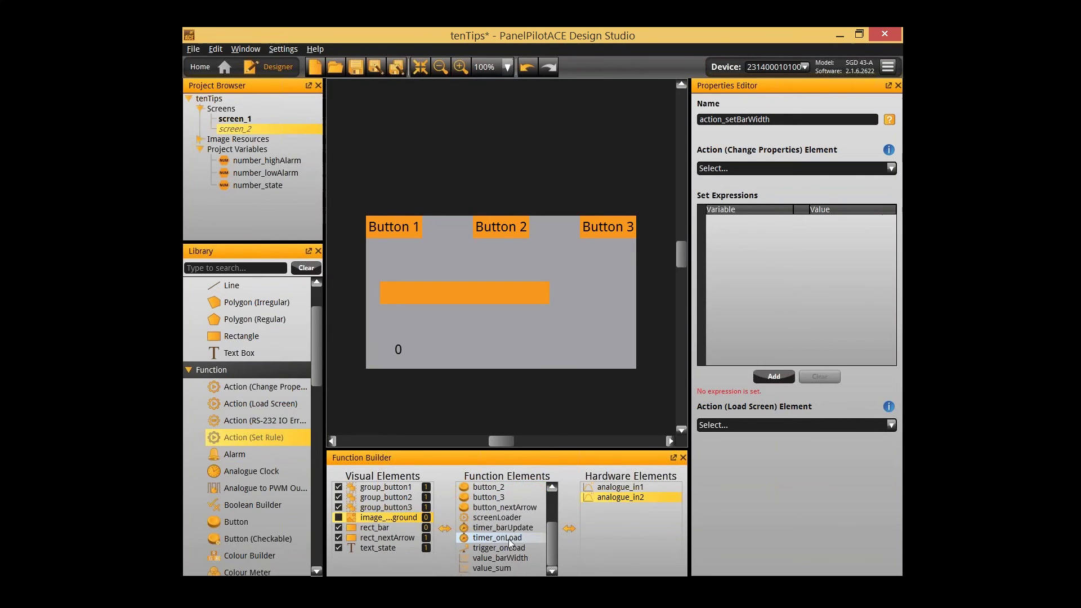
click(512, 532)
click(510, 527)
click(753, 349)
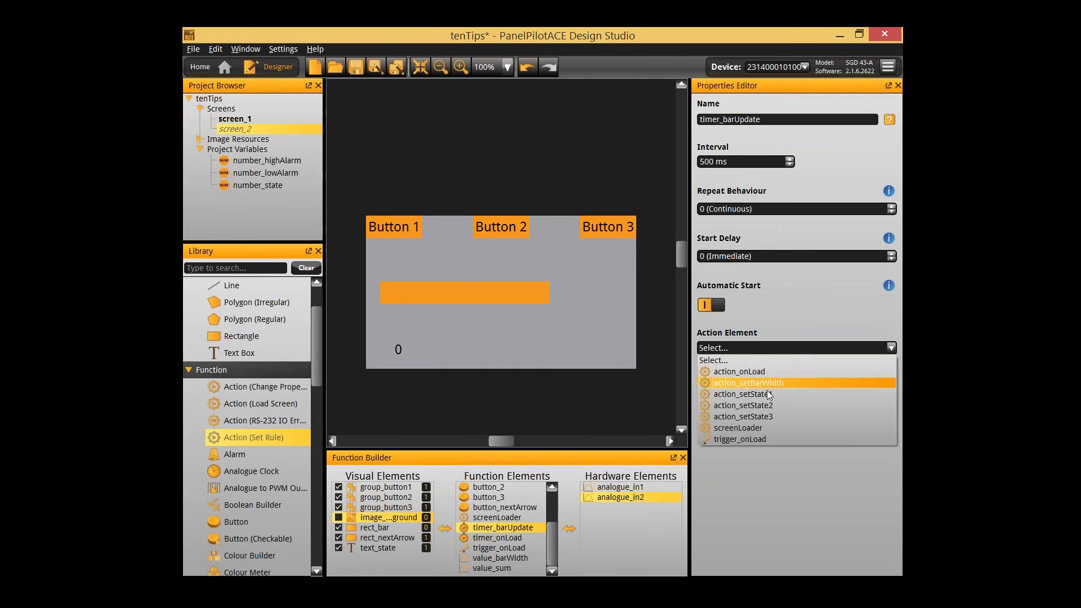
click(767, 385)
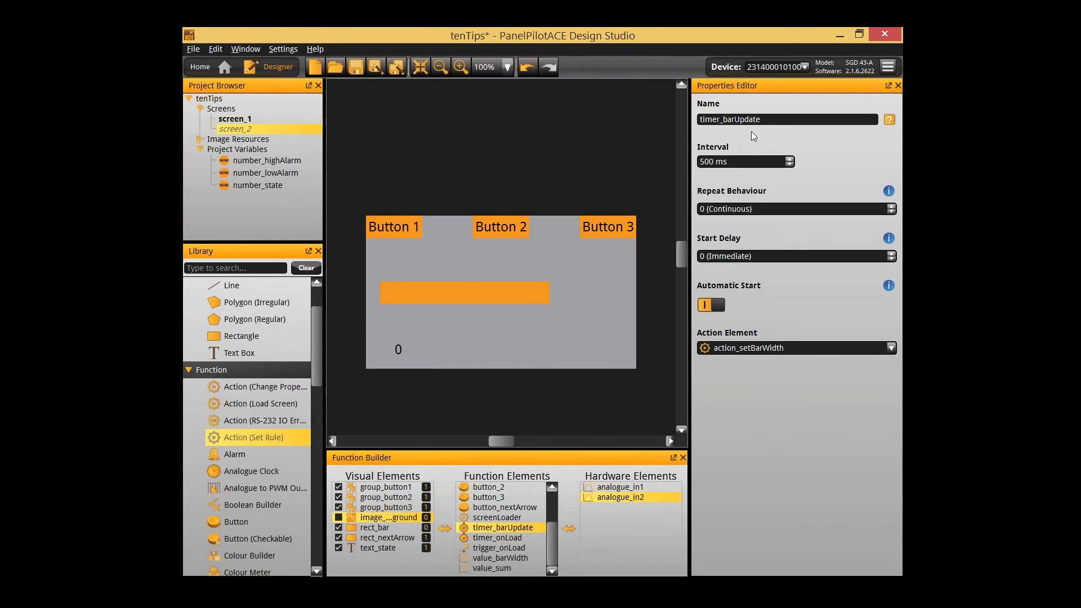
- Add a set expression to action_setBarWidth with the Width property of rect_bar as its variable
scroll(492, 505, up, 2)
click(497, 497)
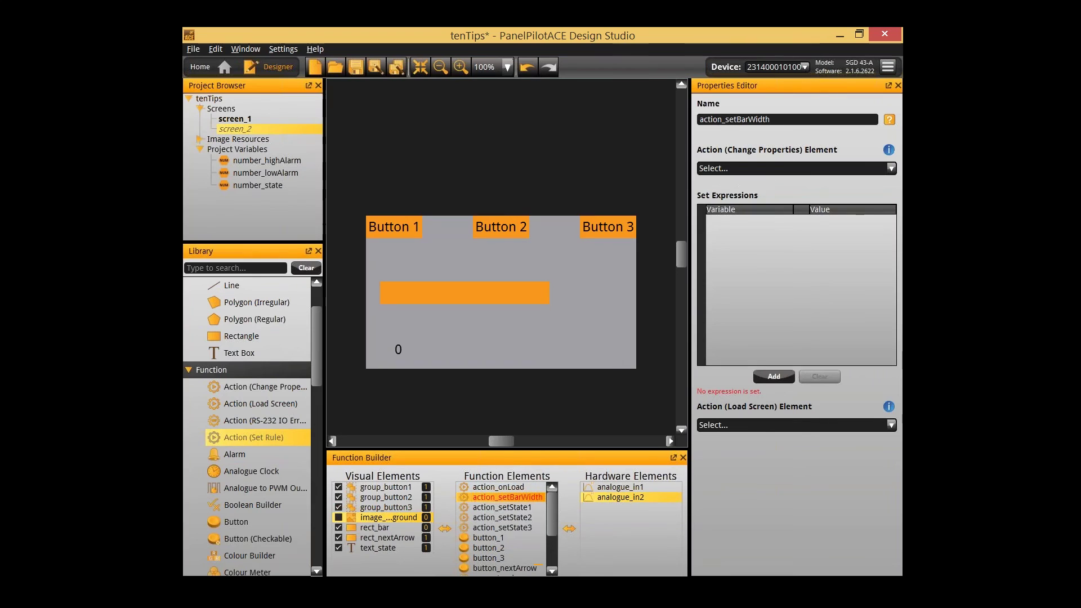
click(774, 376)
click(766, 219)
click(499, 285)
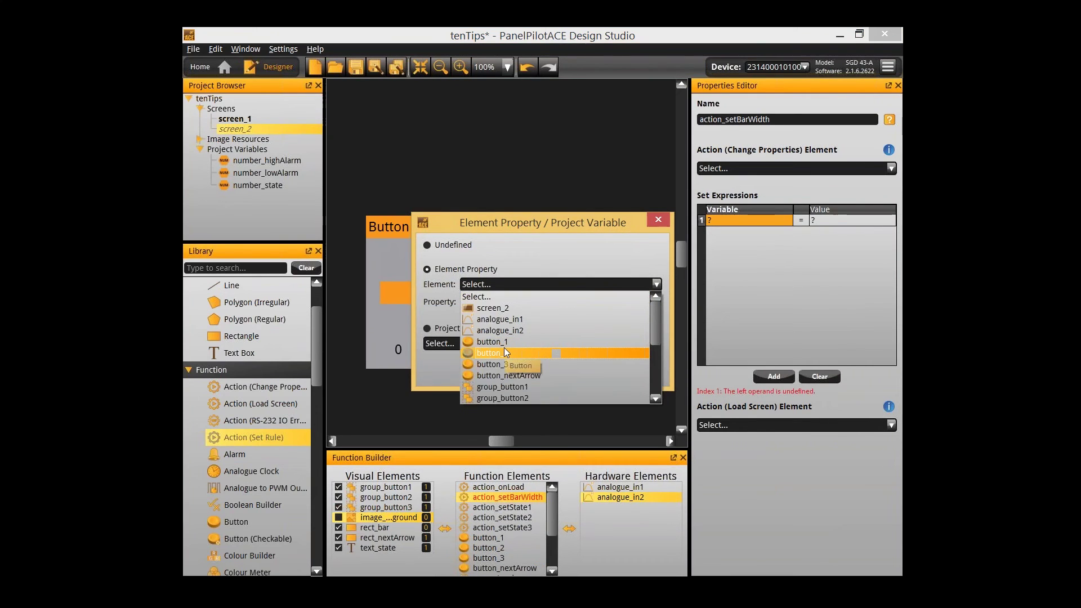
scroll(505, 372, down, 3)
scroll(505, 374, up, 3)
scroll(506, 364, down, 4)
click(499, 308)
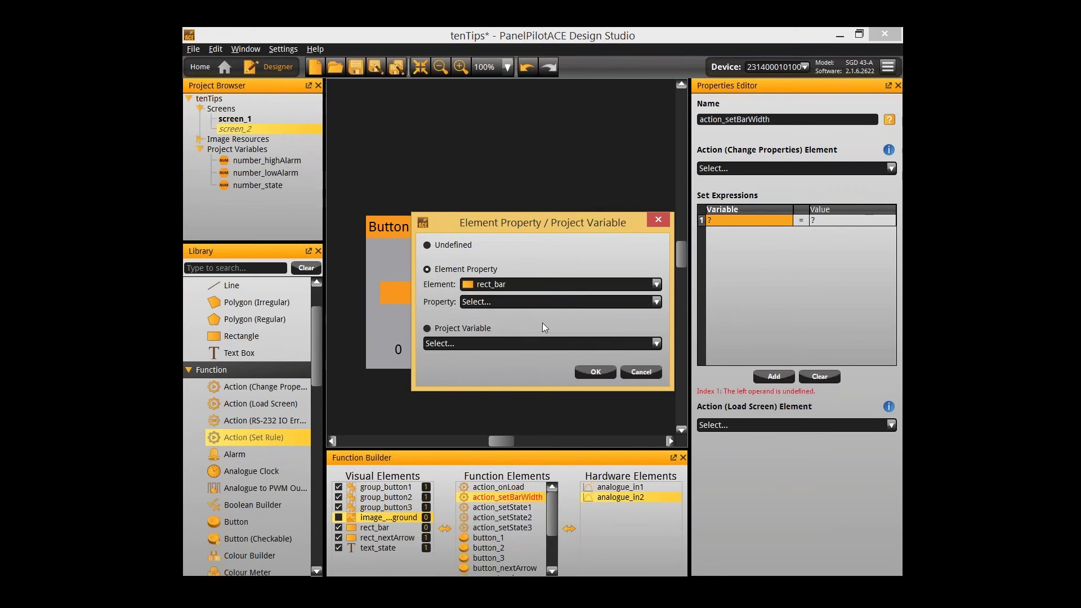
click(551, 303)
scroll(548, 364, down, 2)
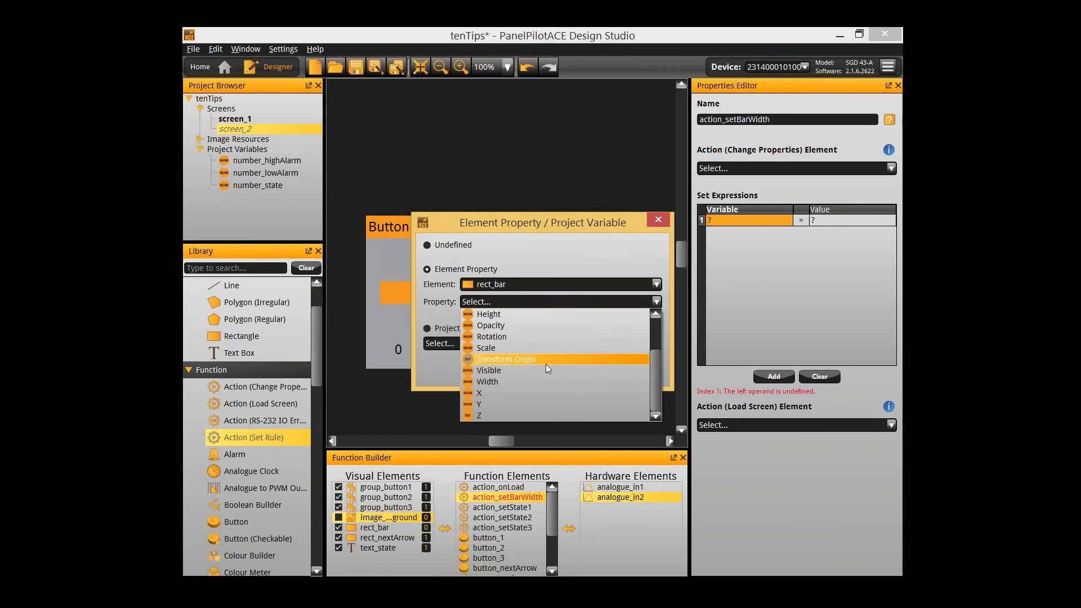
click(512, 382)
click(602, 374)
- Set the rect_bar.width expression's value to the Value property of value_barWidth
click(816, 219)
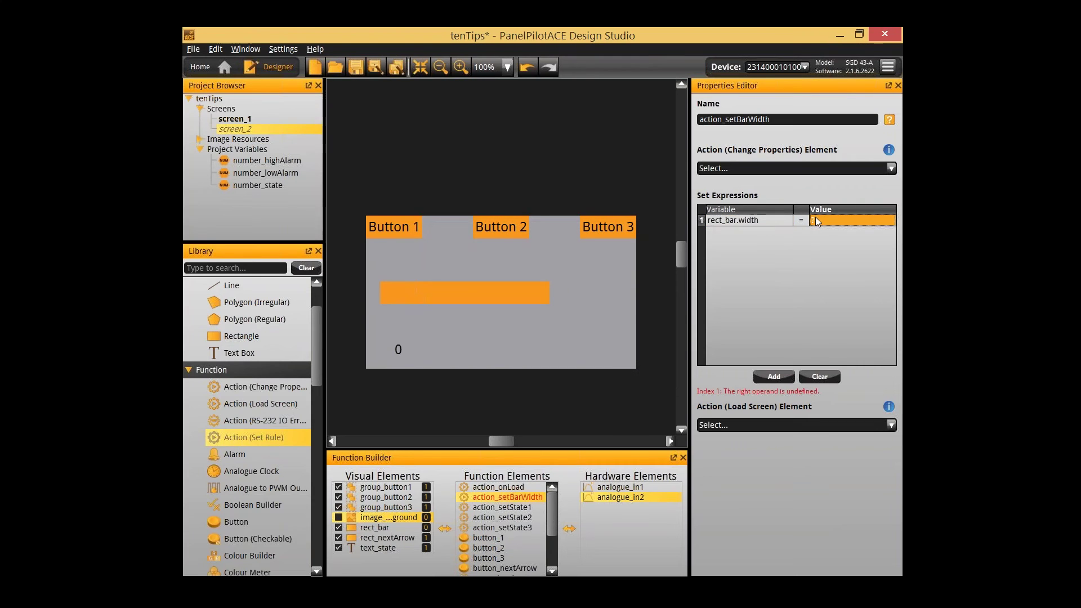
click(816, 218)
click(505, 396)
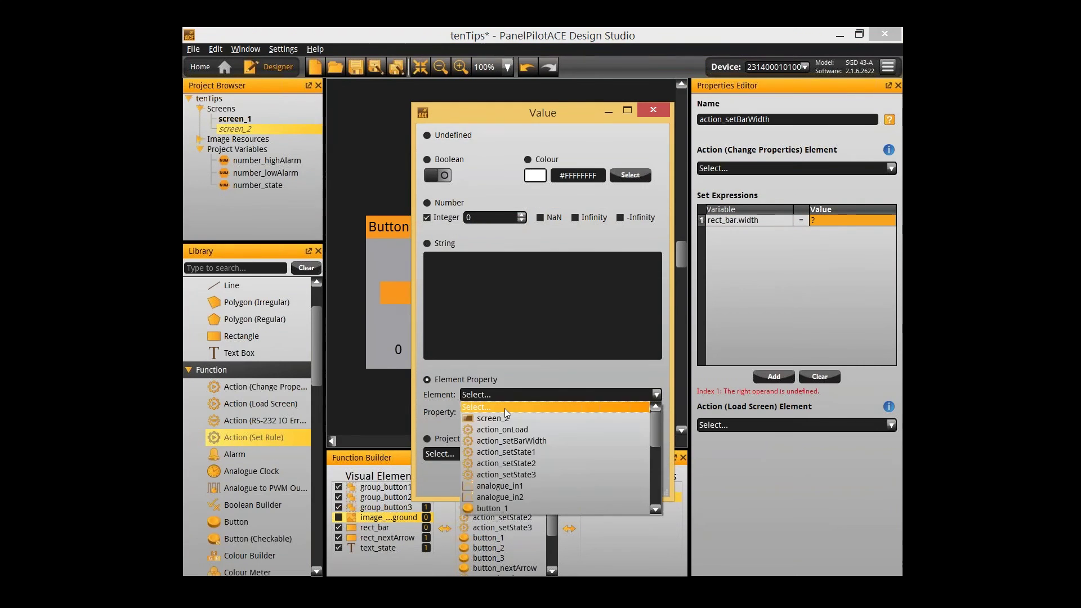
scroll(501, 478, down, 3)
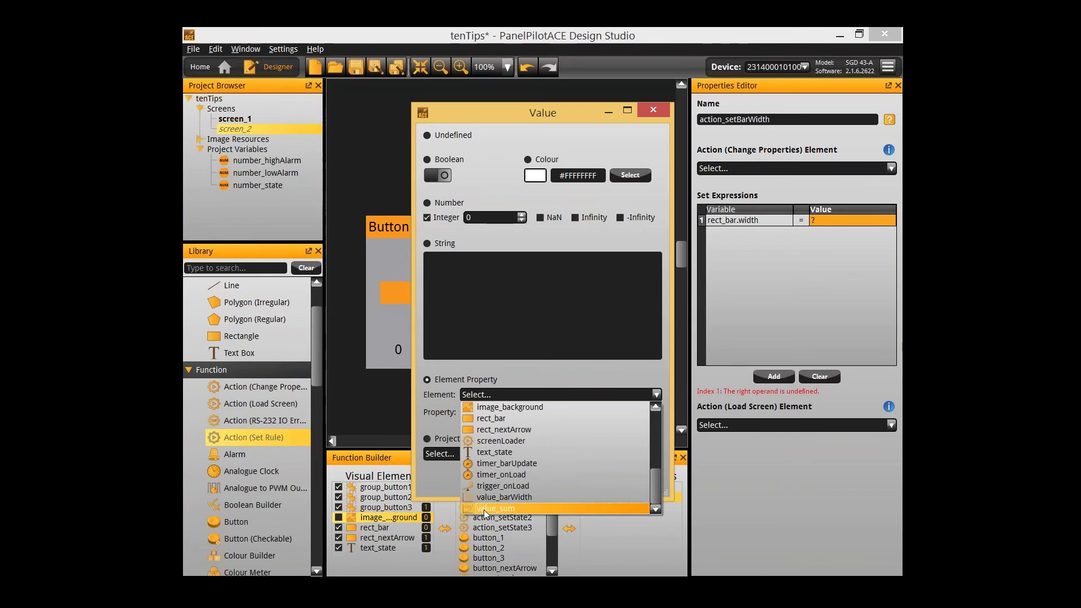
click(501, 497)
click(518, 411)
click(514, 469)
click(590, 483)
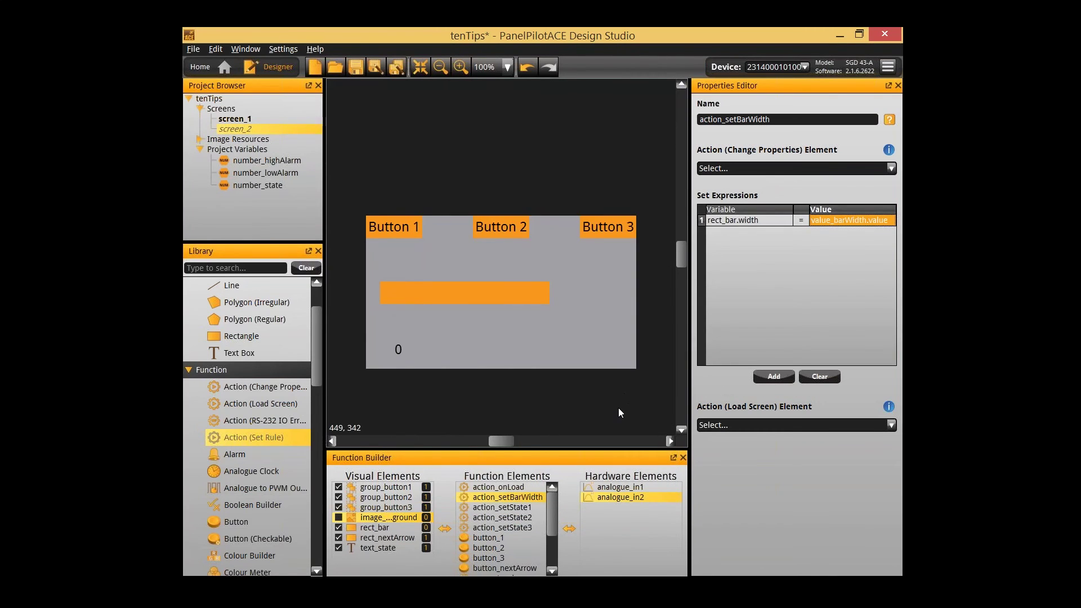
- Save the tenTips project and run screen_2 in the emulator
click(619, 413)
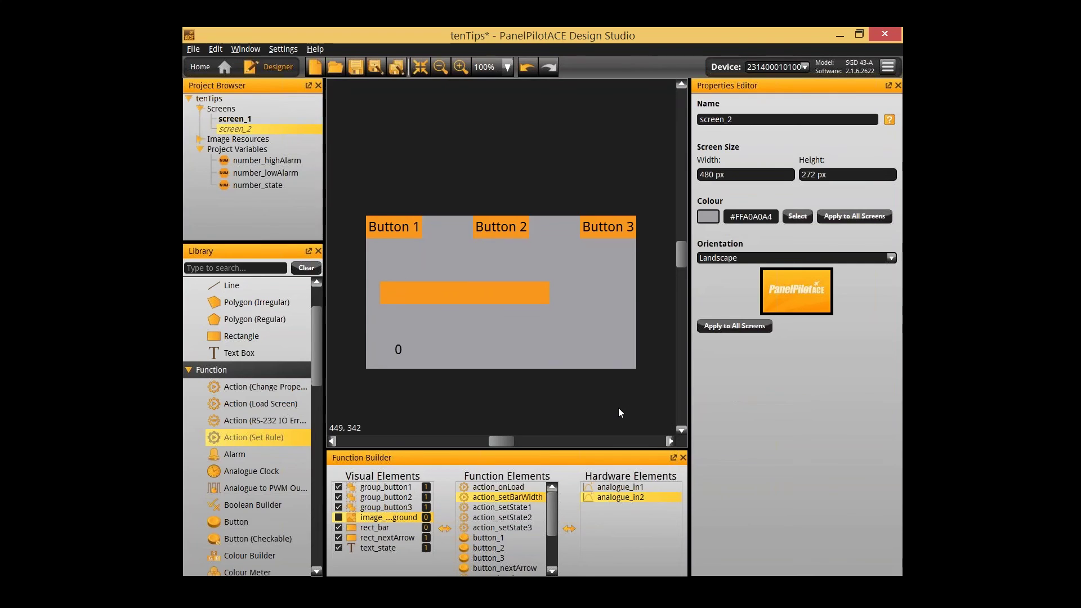
key(ctrl+s)
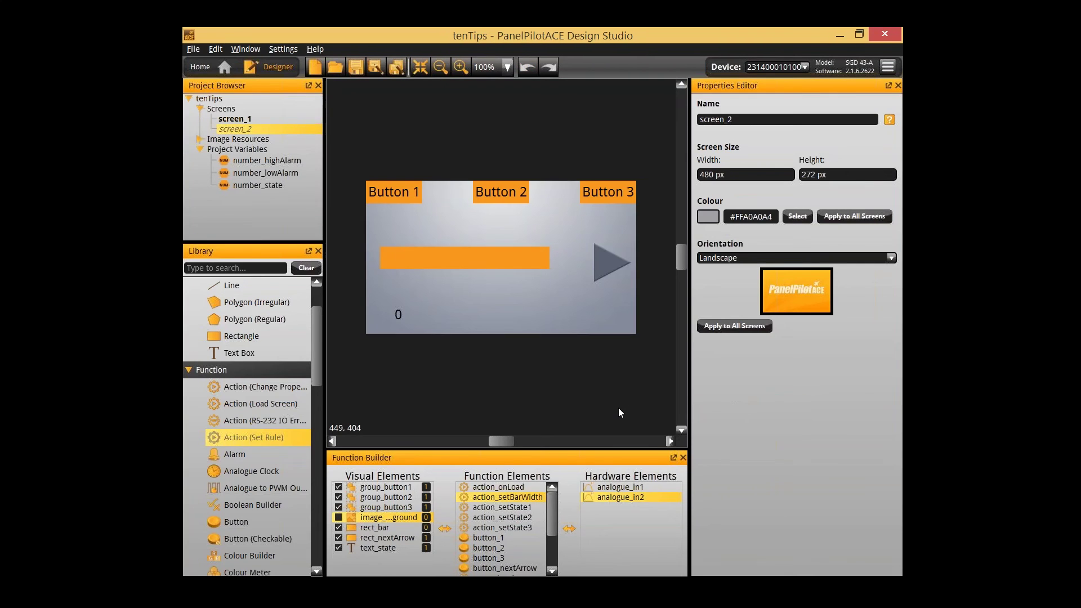
key(F5)
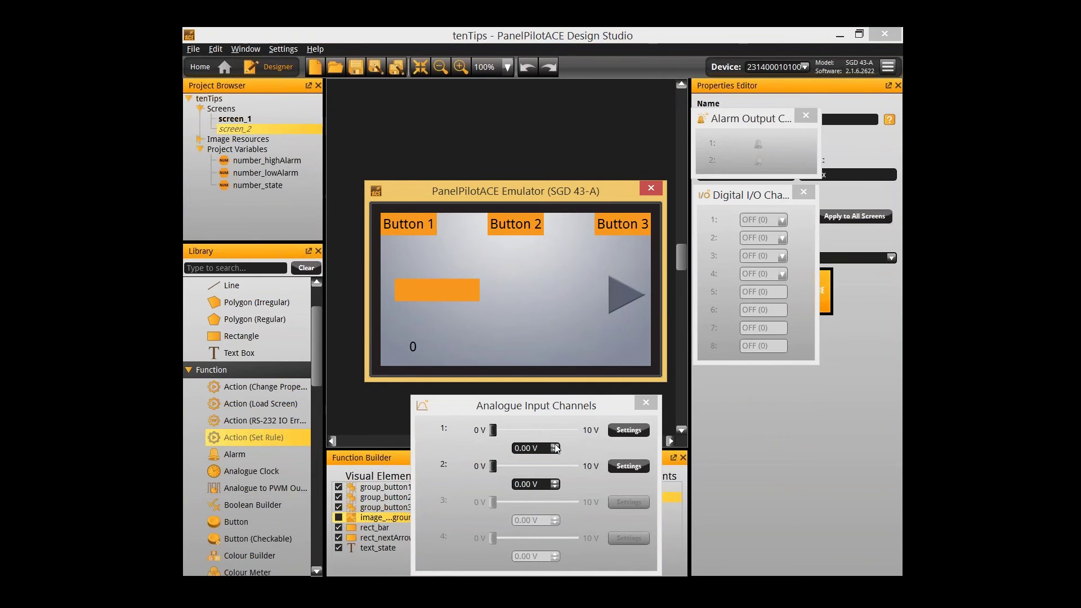
- Set the emulator's analogue input channel 1 range to a minimum of -5 V and a maximum of 5 V
click(629, 430)
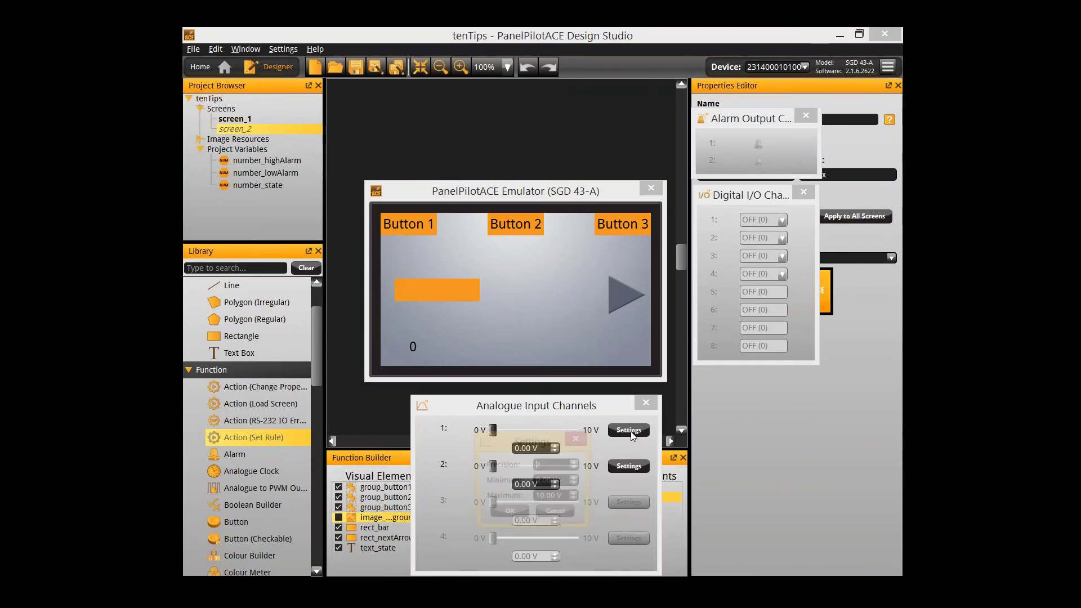
double_click(559, 482)
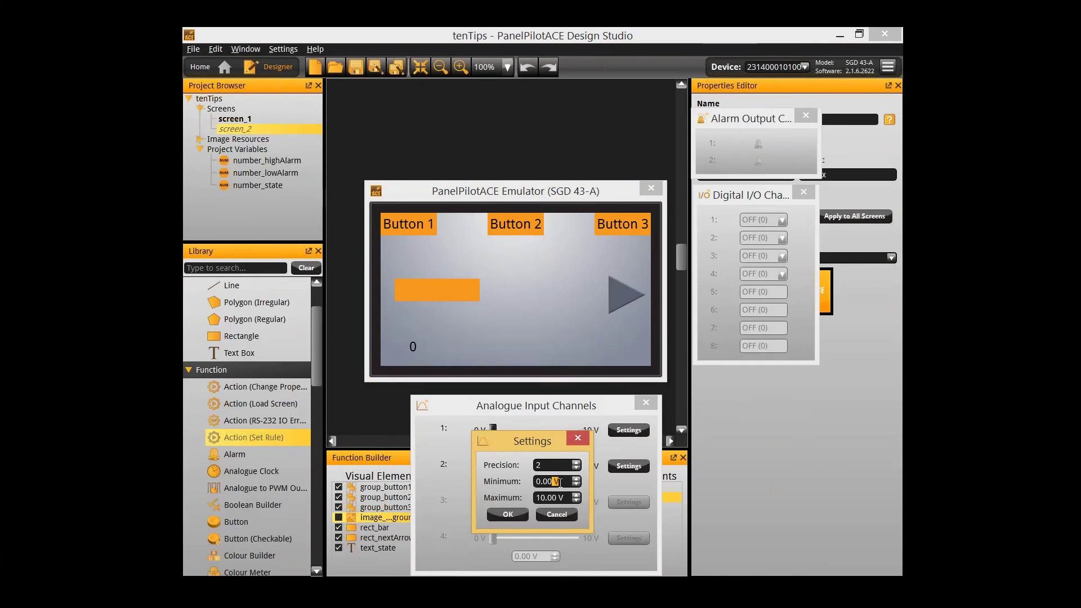
triple_click(561, 483)
text(-5)
key(Tab)
text(5)
key(Return)
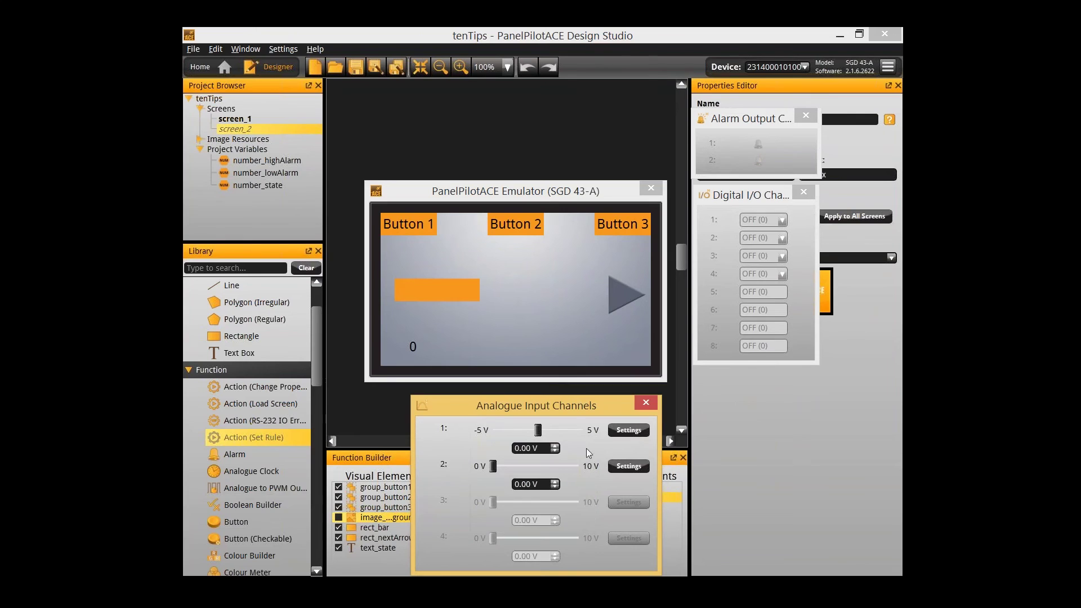
- Set the emulator's analogue input channel 2 range to a minimum of -5 V and a maximum of 5 V
click(555, 487)
click(612, 468)
triple_click(559, 482)
text(-5)
key(Tab)
text(5)
key(Return)
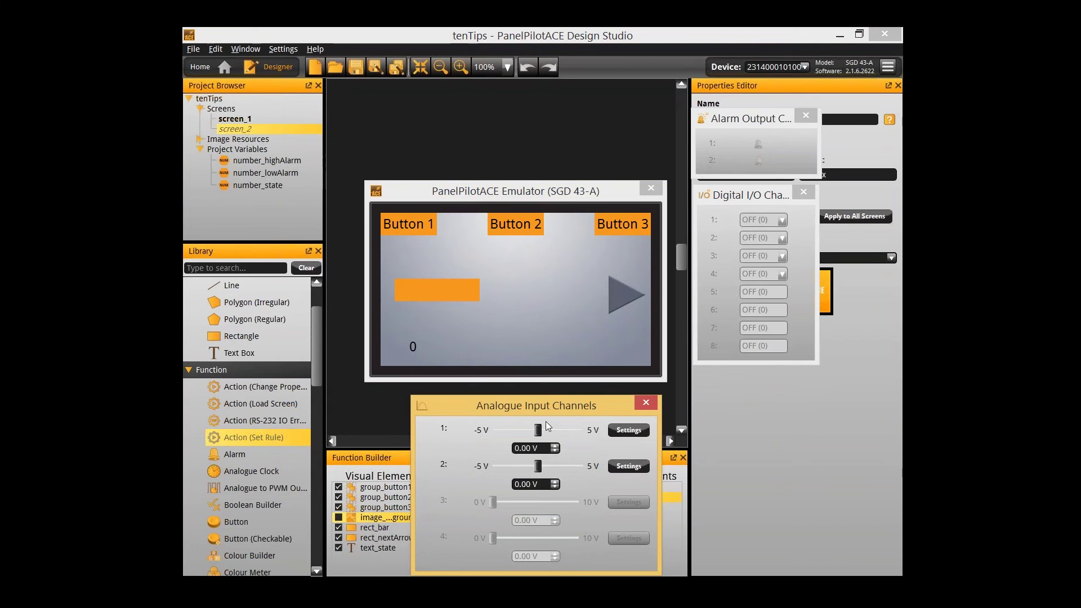
- Test the bar by lowering both analogue inputs to -5 V and raising both to 5 V, and close the emulator
drag(537, 429, 378, 445)
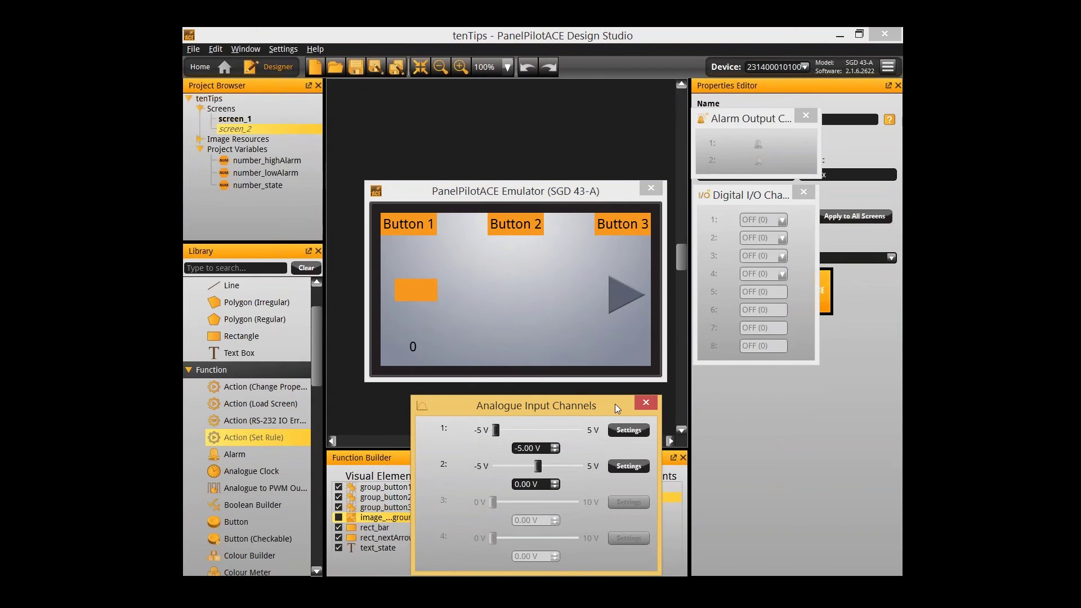
drag(538, 466, 440, 451)
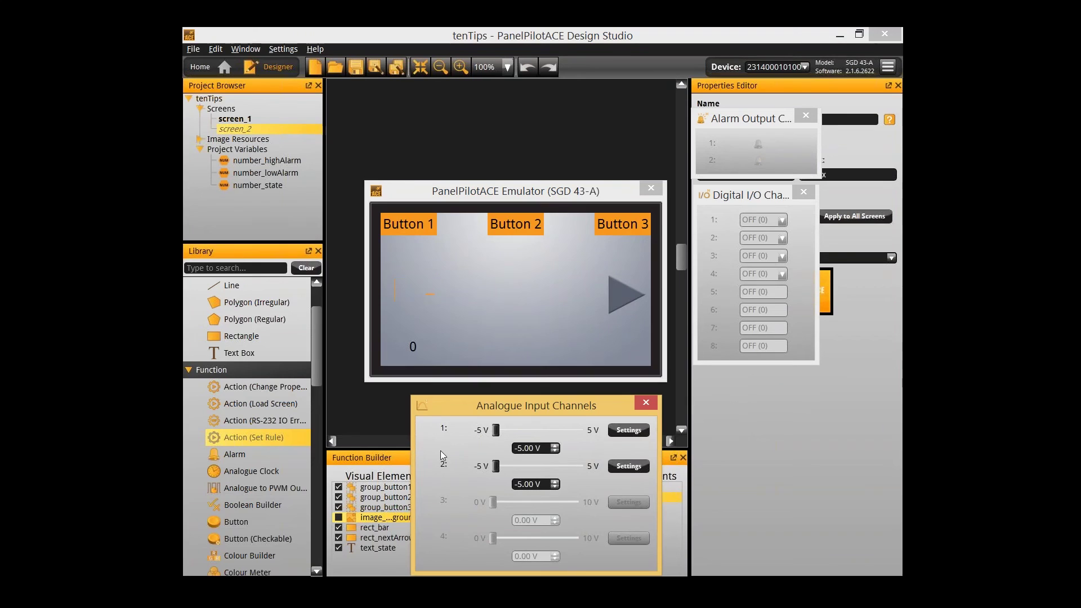
drag(497, 465, 588, 463)
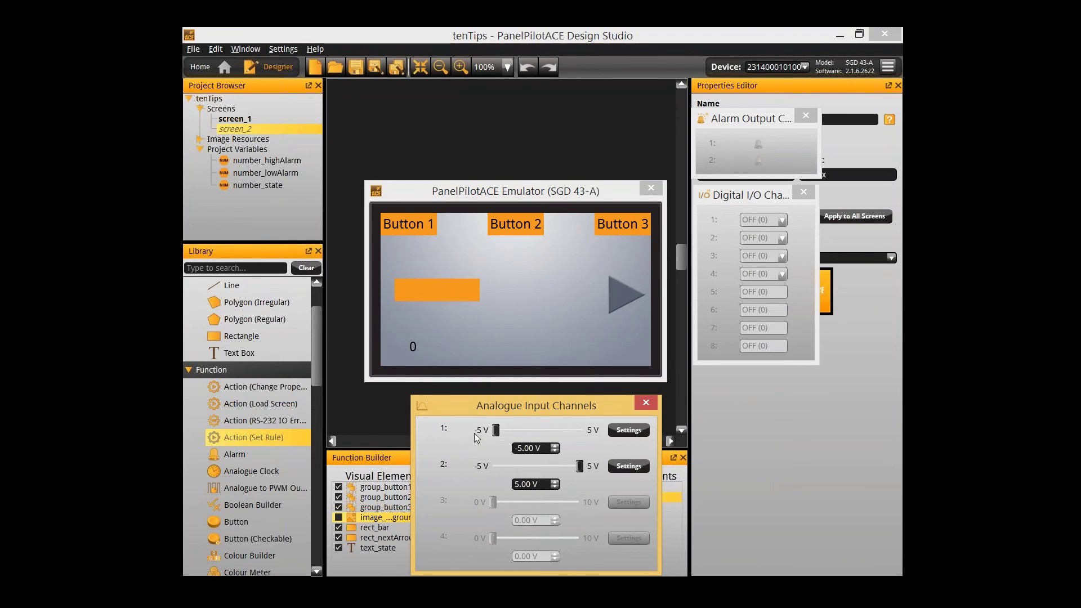
drag(496, 431, 579, 432)
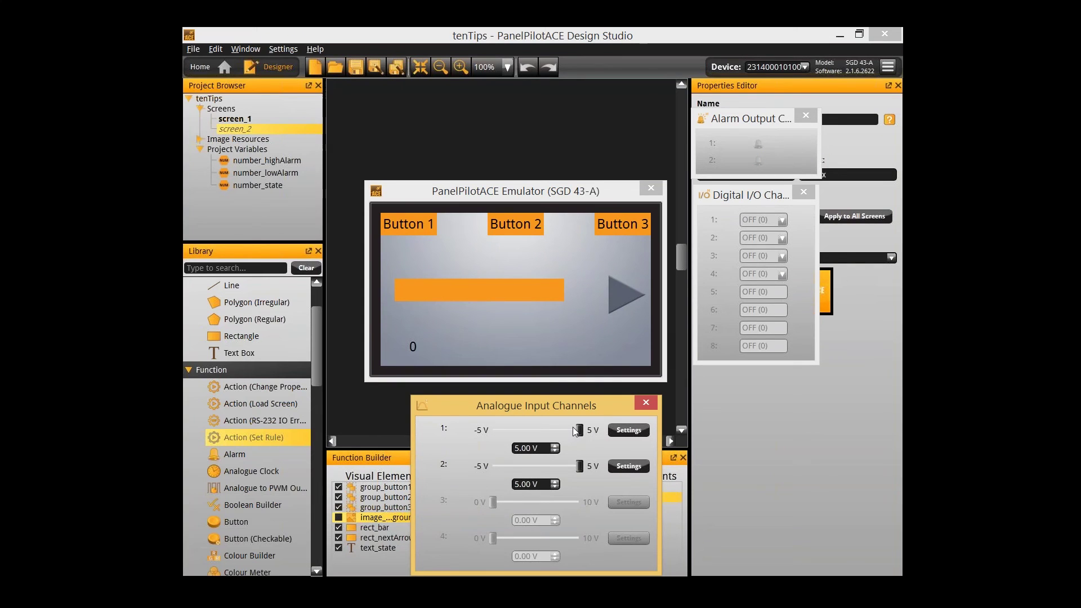
click(651, 189)
- Set the interval of timer_barUpdate to 100 ms
scroll(518, 529, down, 1)
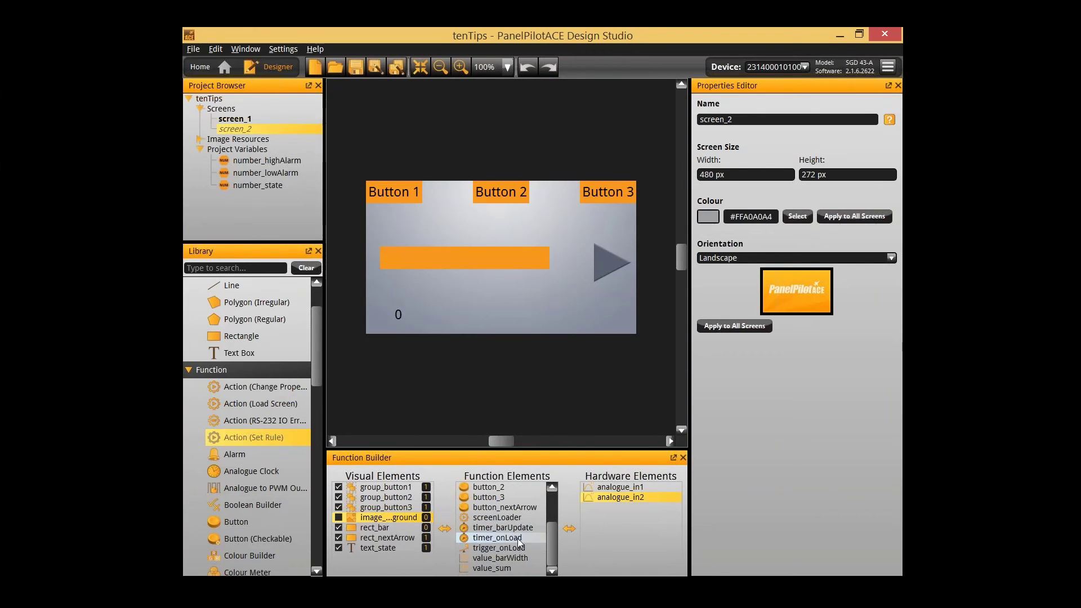
click(521, 528)
click(757, 161)
key(ctrl+a)
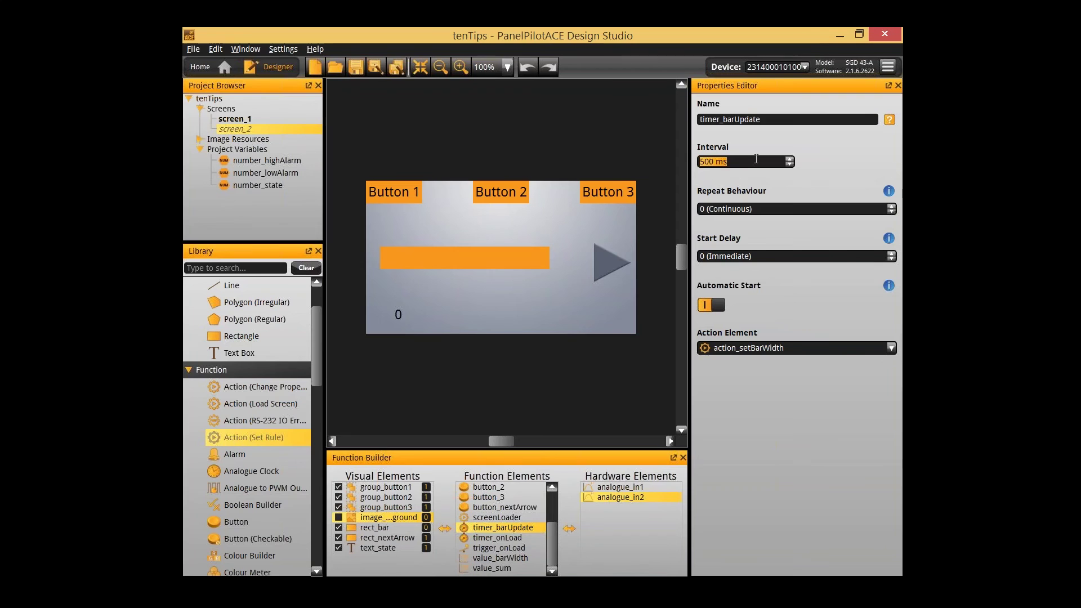
text(100)
key(Return)
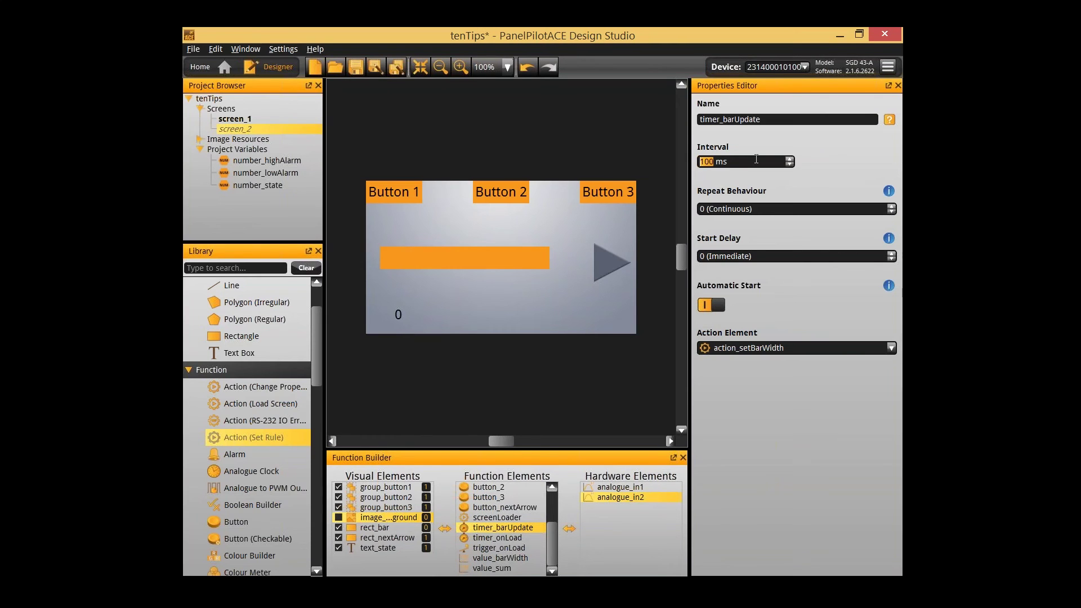
- Test the bar's update rate in the emulator by raising analogue input 1 to about 5 V, and close the emulator
click(395, 132)
key(F5)
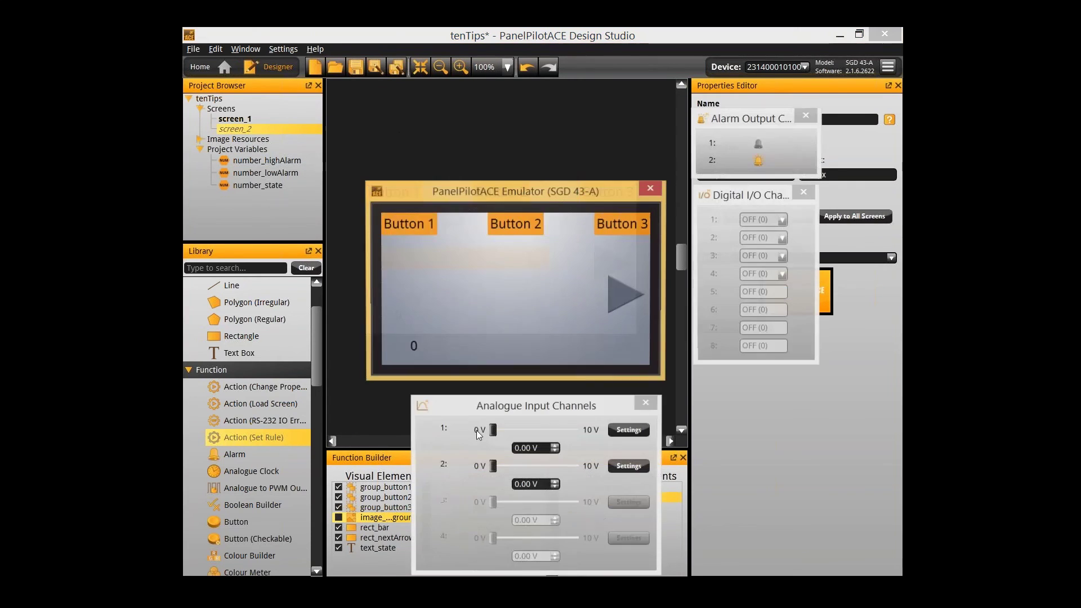
mouse_move(494, 430)
mouse_down()
mouse_move(545, 431)
mouse_move(494, 429)
mouse_up()
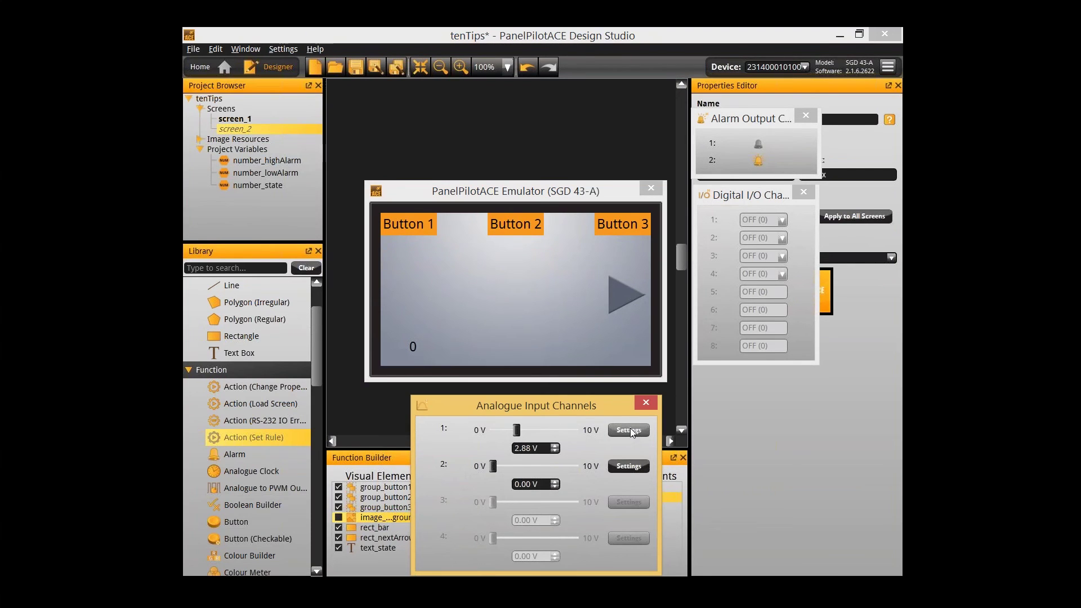
click(639, 229)
mouse_move(516, 430)
mouse_down()
mouse_move(532, 429)
mouse_move(502, 423)
mouse_move(545, 423)
mouse_move(536, 423)
mouse_up()
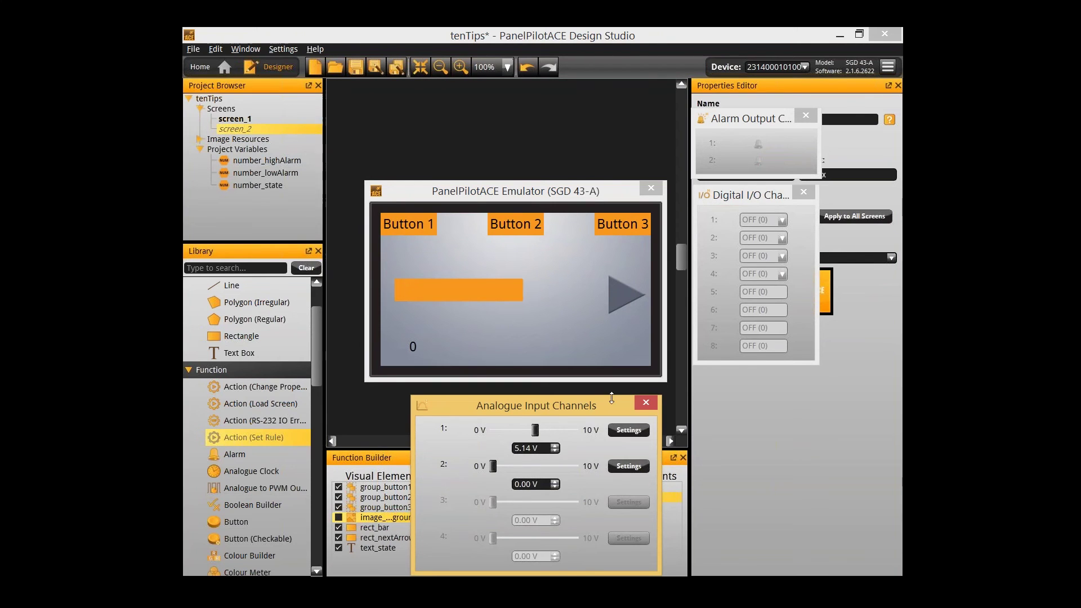
click(647, 406)
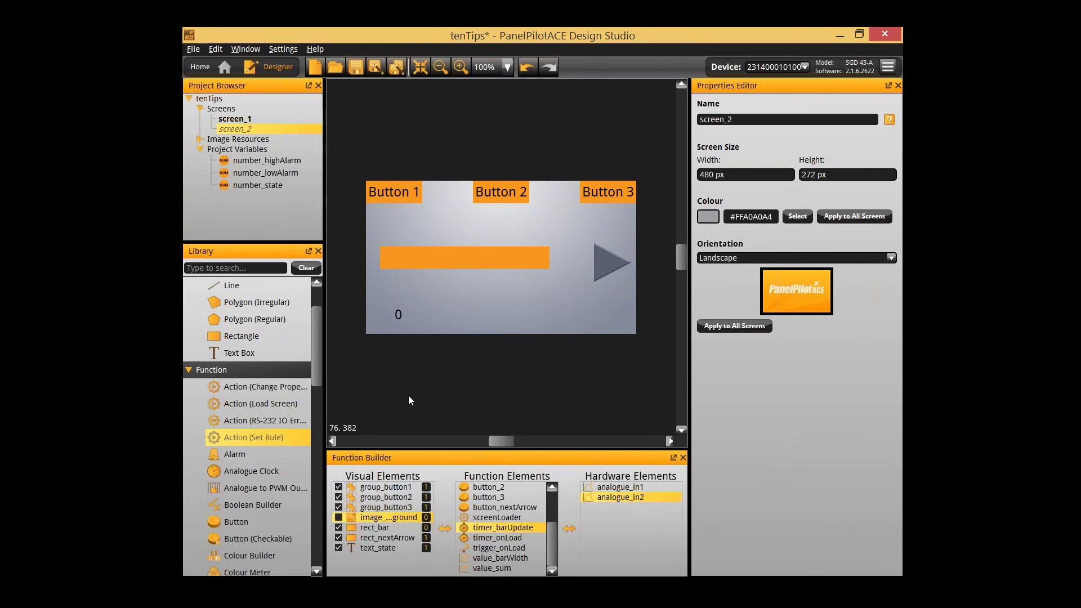
- Add an RS-232 Receive and an RS-232 Send function element to screen_2
scroll(296, 517, down, 7)
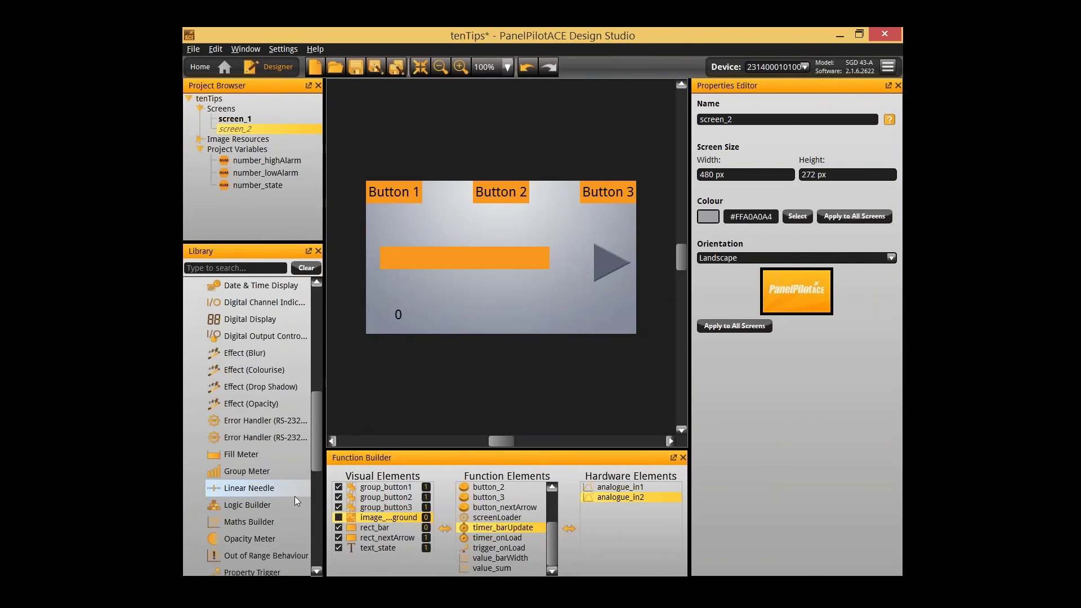
scroll(286, 519, down, 6)
scroll(285, 515, up, 2)
scroll(285, 515, up, 1)
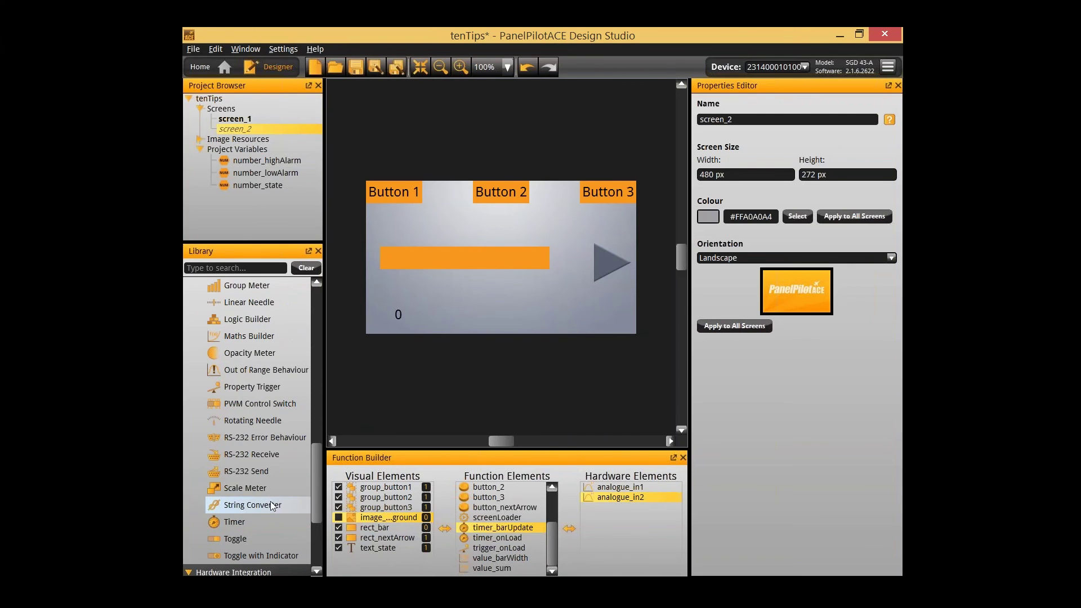
double_click(271, 471)
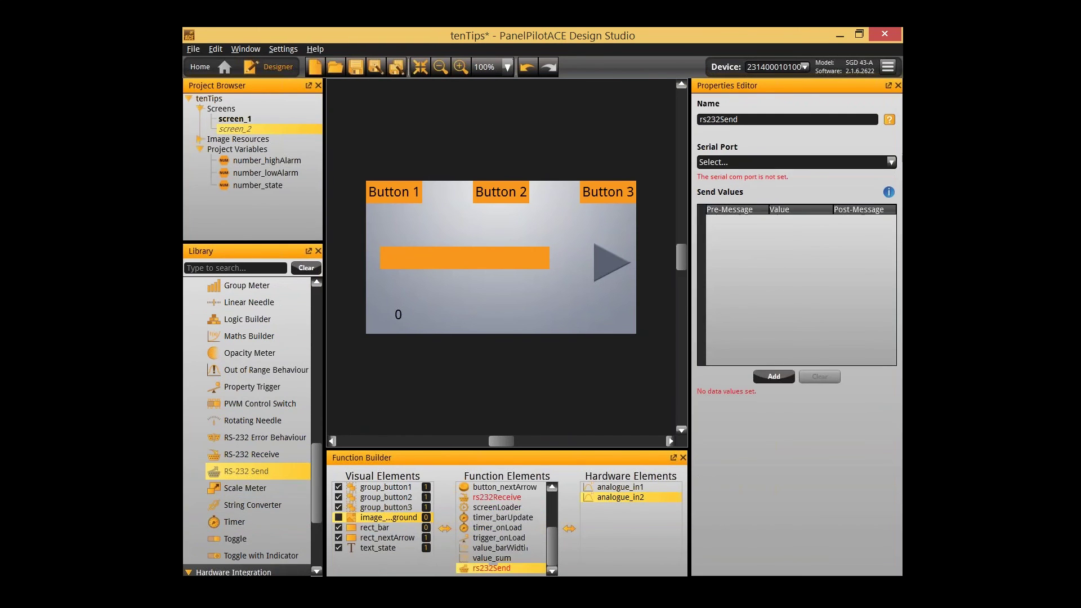
- Add a Serial COM Port hardware element to screen_2
scroll(262, 481, down, 3)
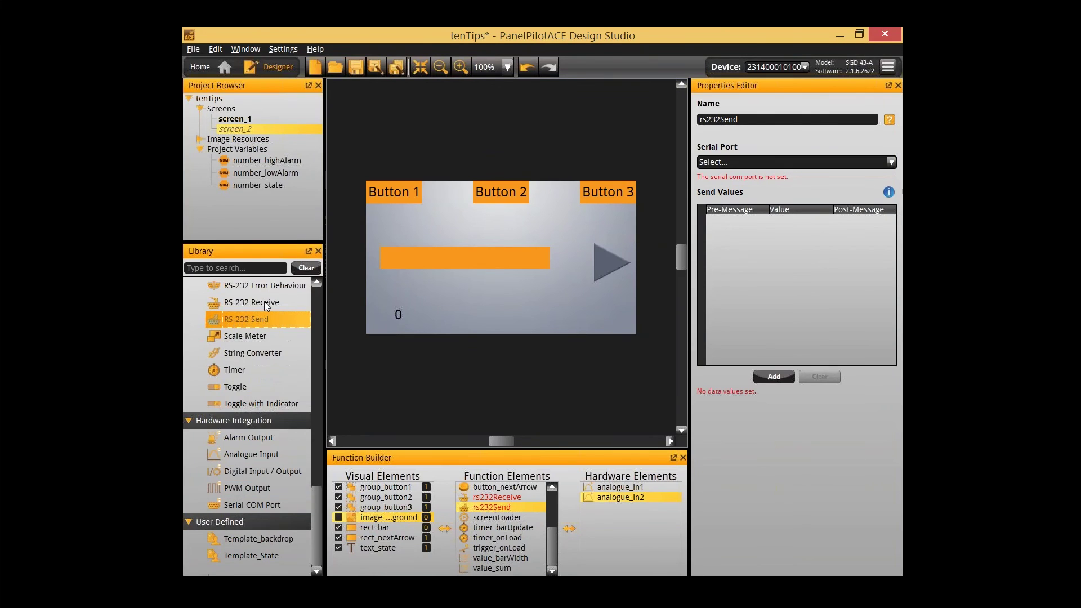
scroll(265, 307, up, 1)
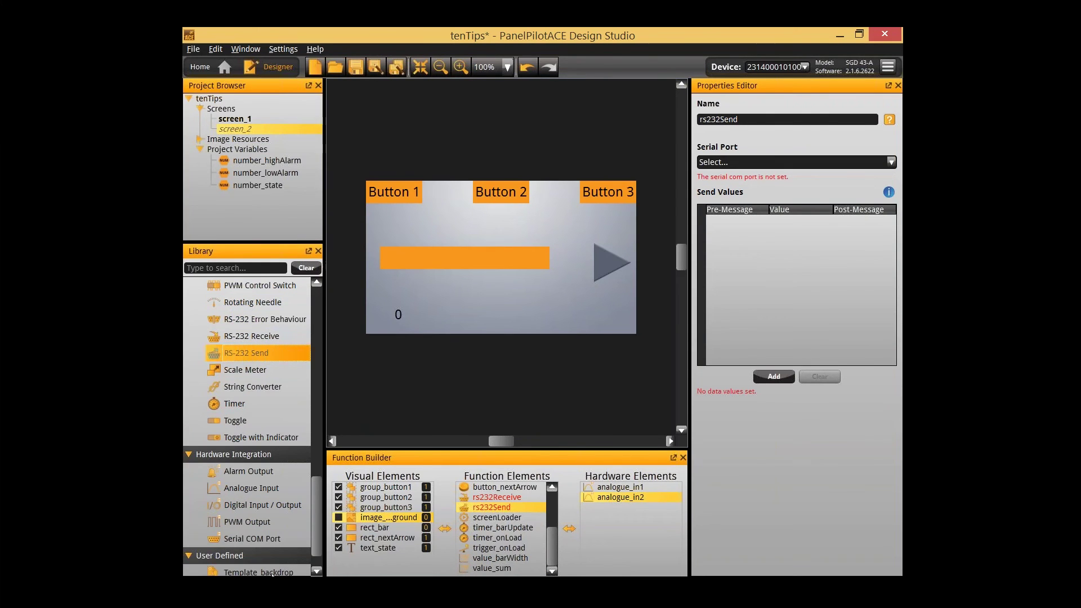
double_click(304, 538)
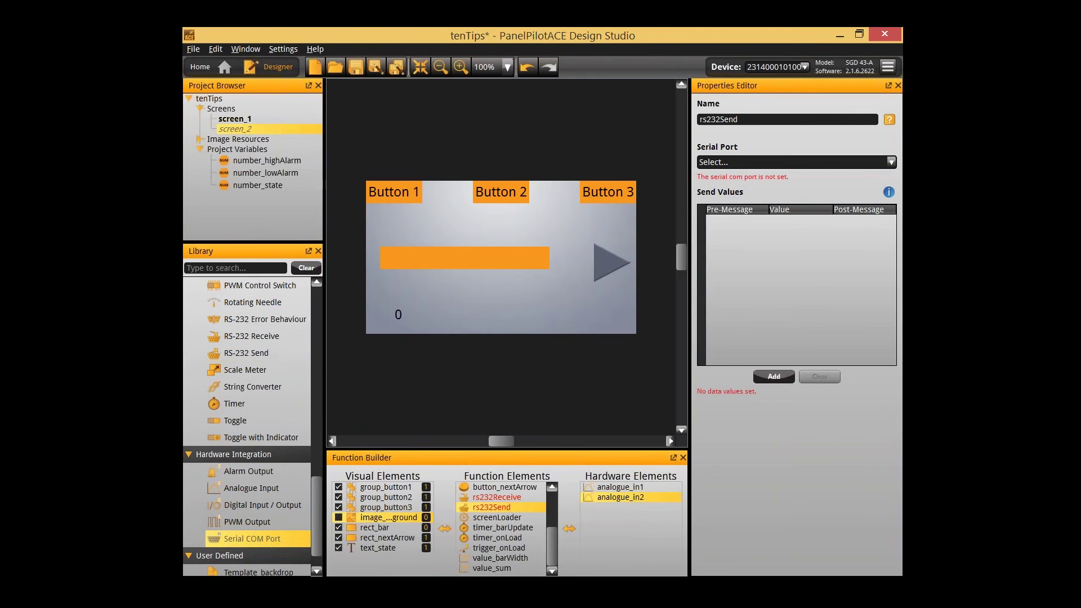
scroll(248, 491, up, 3)
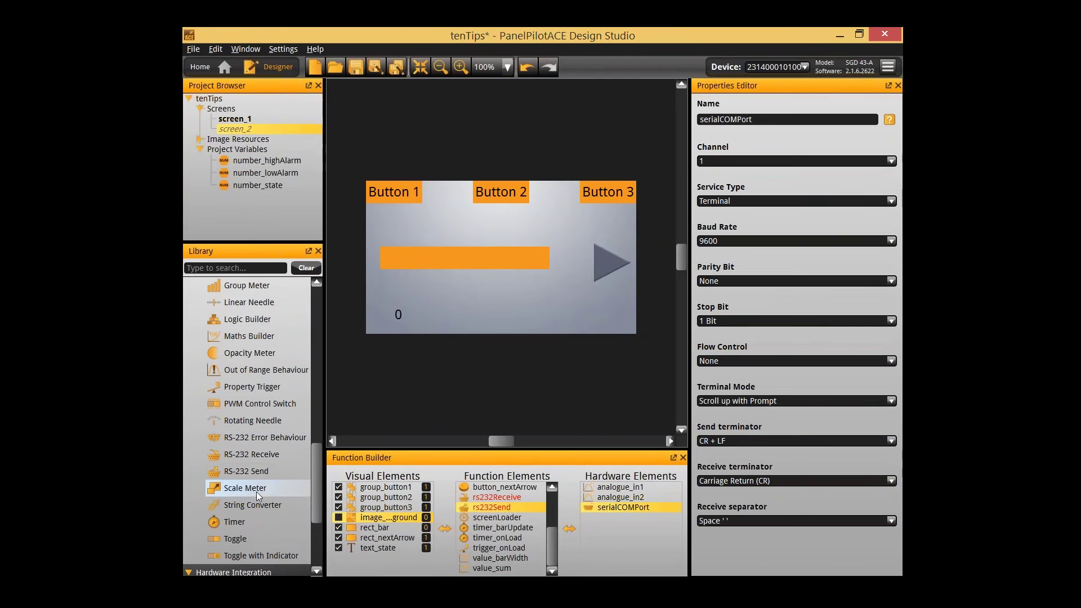
scroll(248, 485, down, 3)
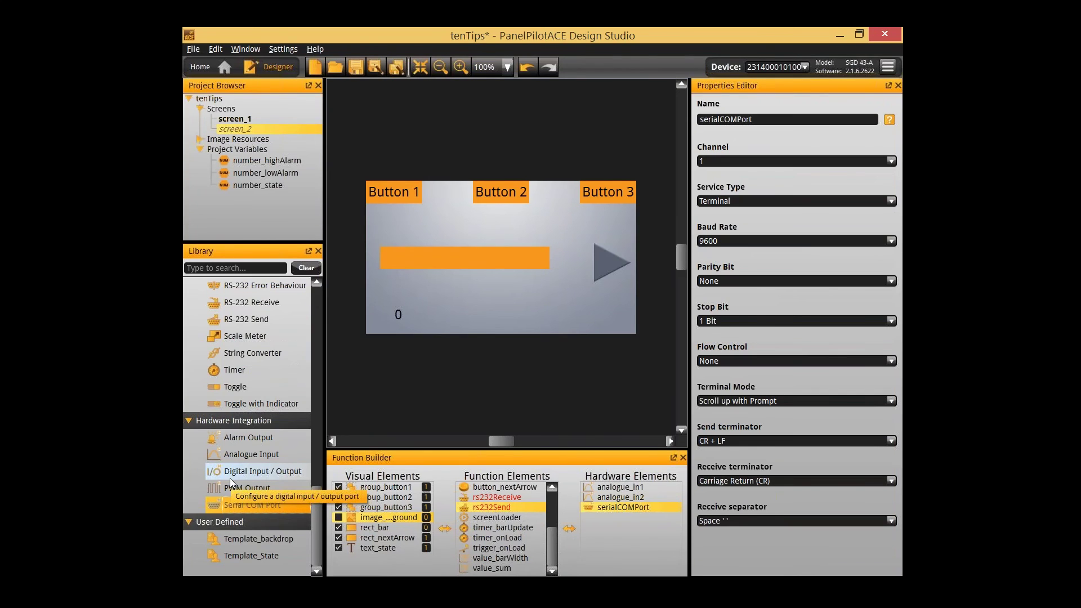
- Review the service type and baud rate options of serialCOMPort
click(614, 516)
click(601, 511)
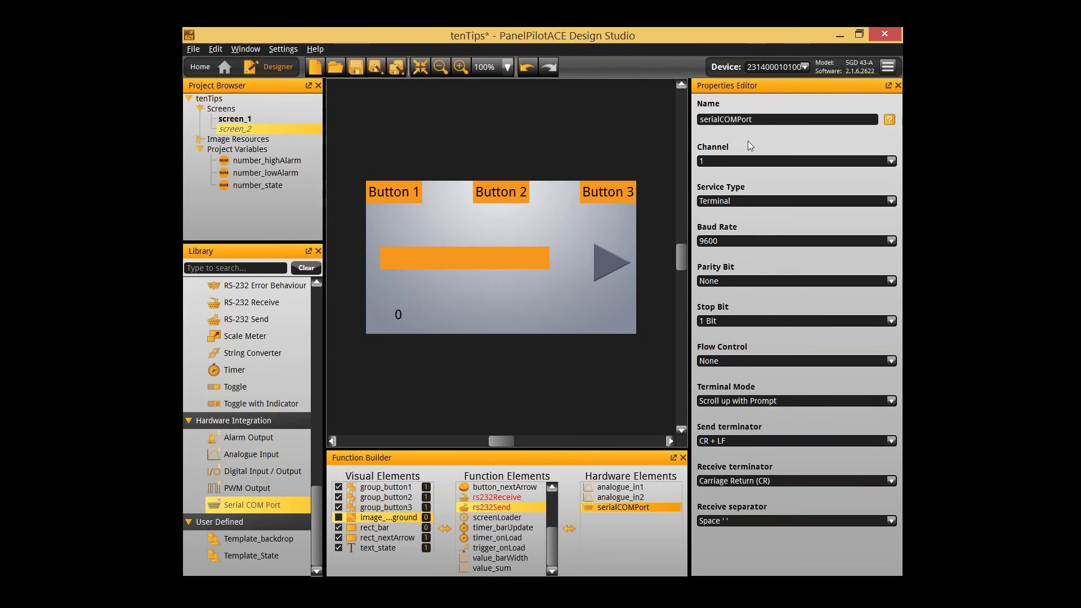
click(770, 201)
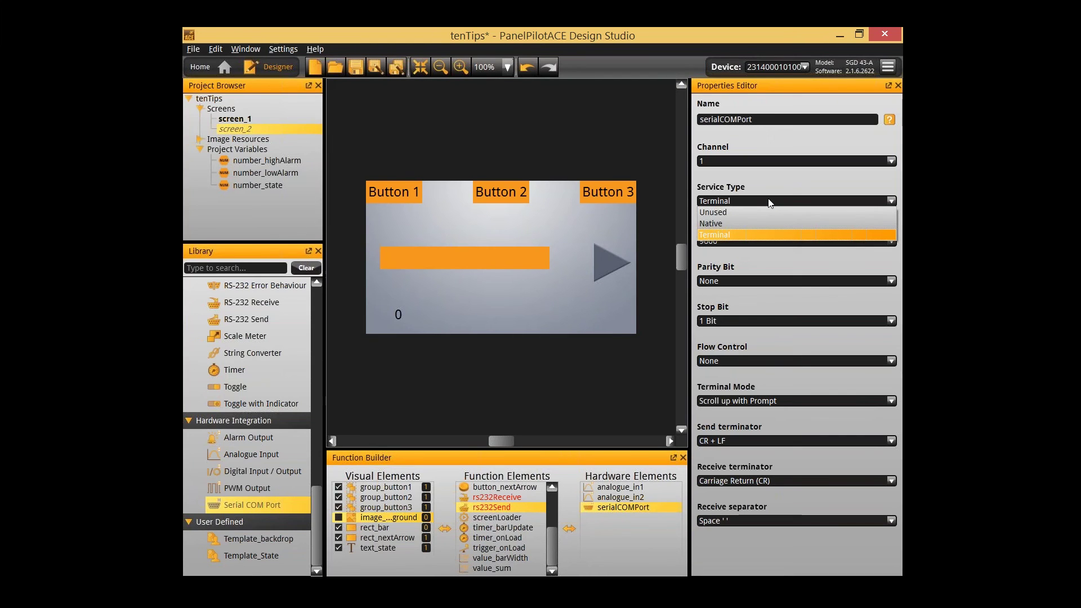
click(770, 201)
click(757, 241)
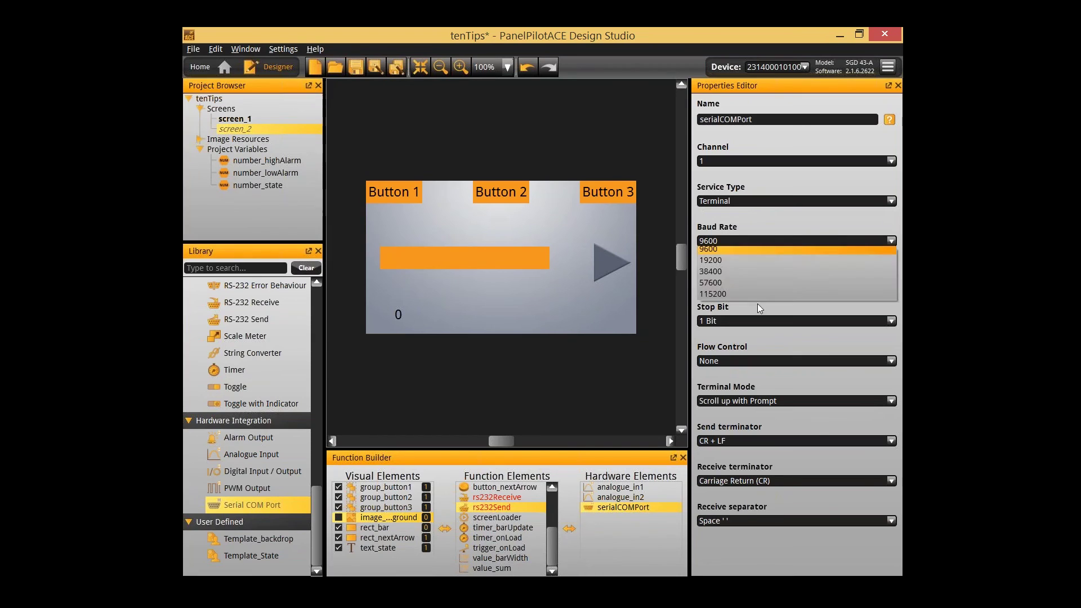
click(761, 285)
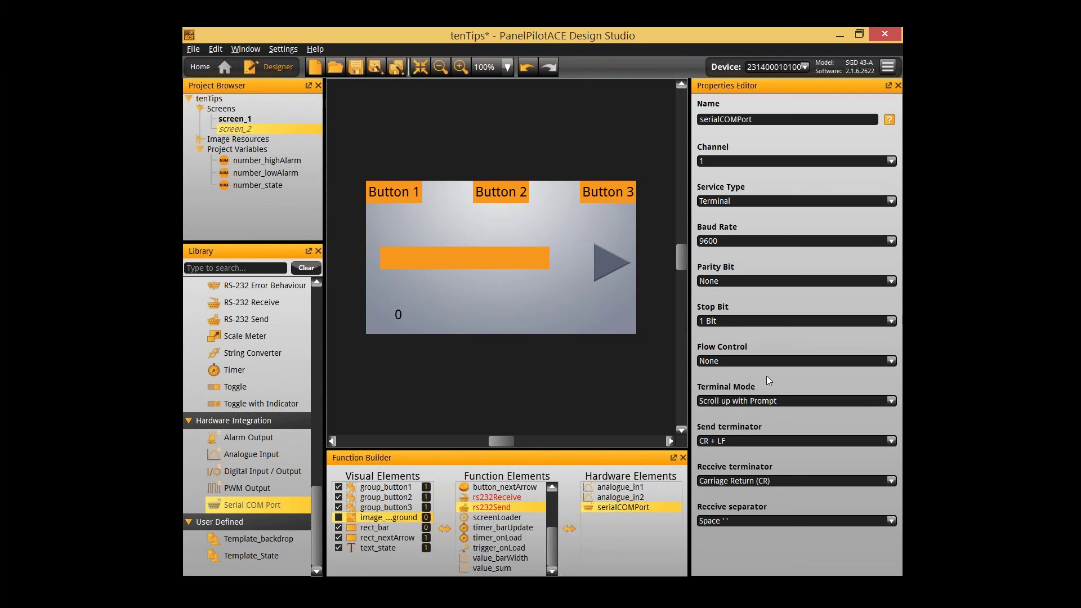
- Set the terminal mode of serialCOMPort to Multiple Raw Data
click(740, 400)
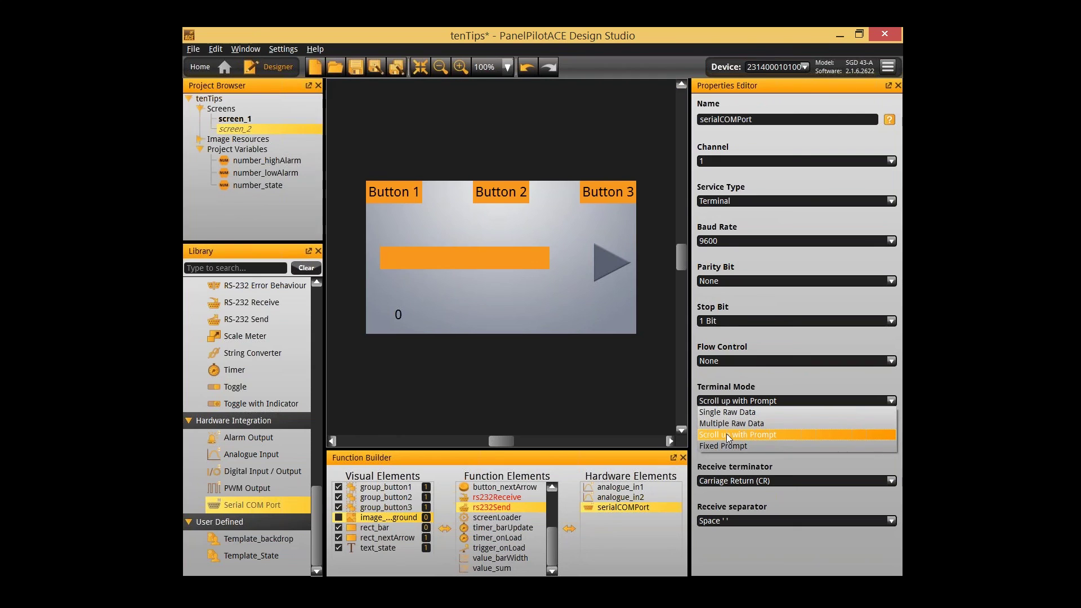
click(791, 401)
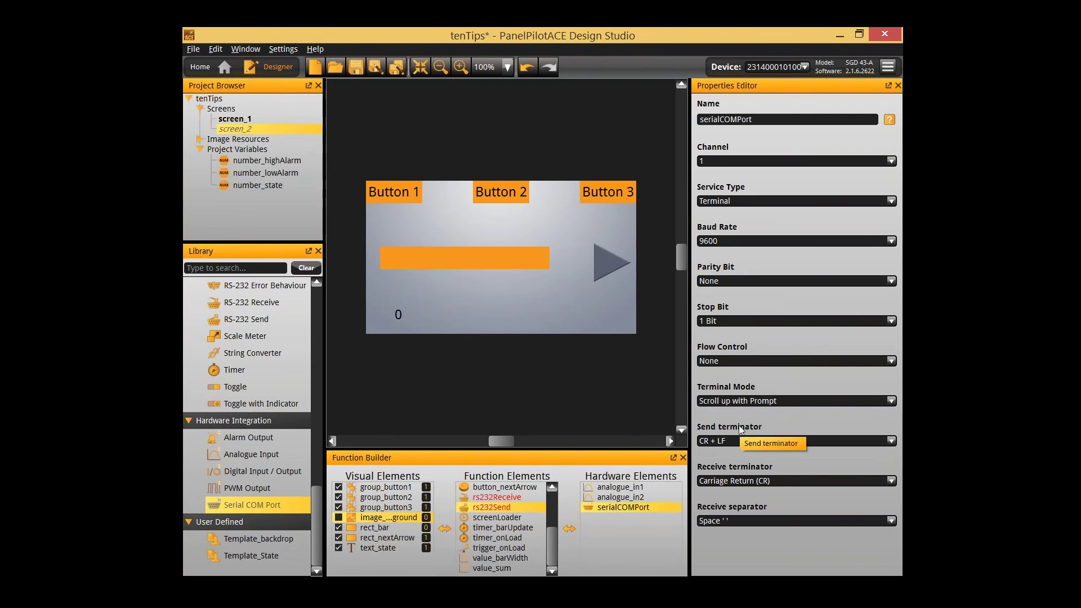
click(745, 403)
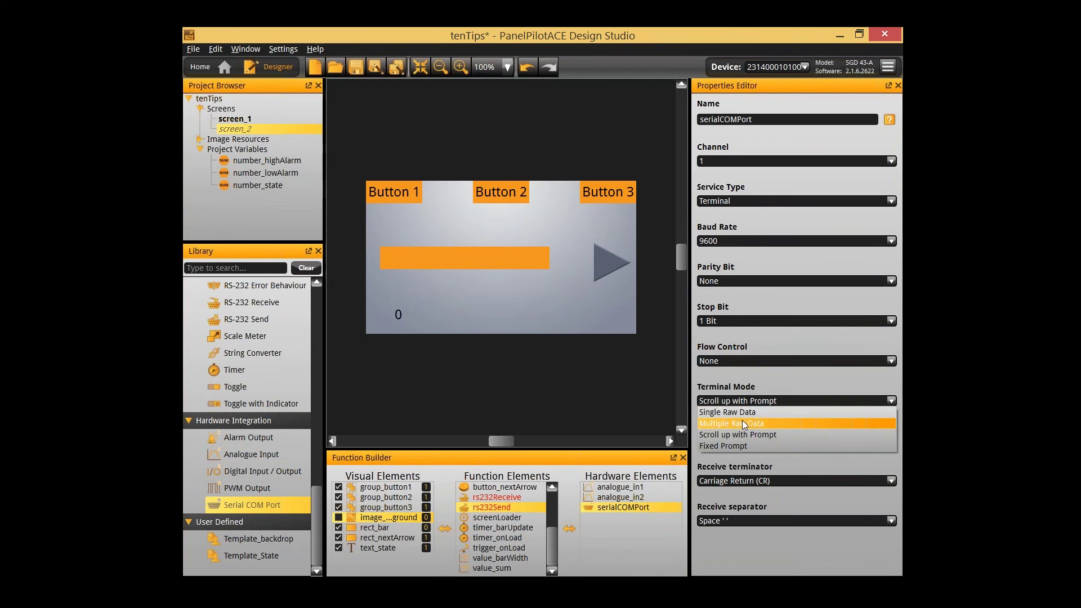
click(743, 421)
scroll(782, 403, down, 1)
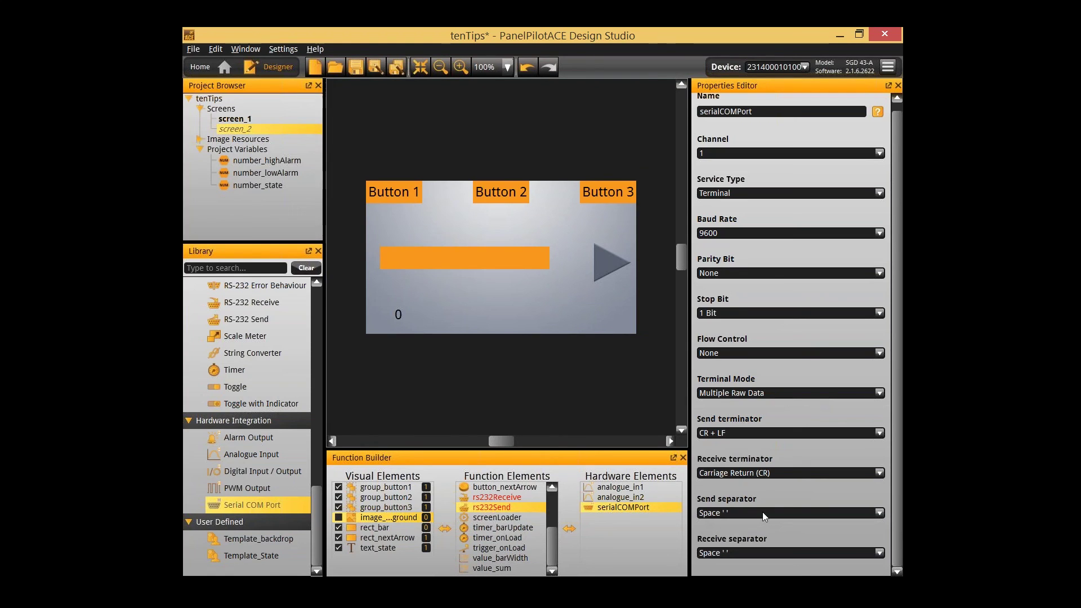
- Assign serialCOMPort as the serial port of both rs232Receive and rs232Send
click(519, 498)
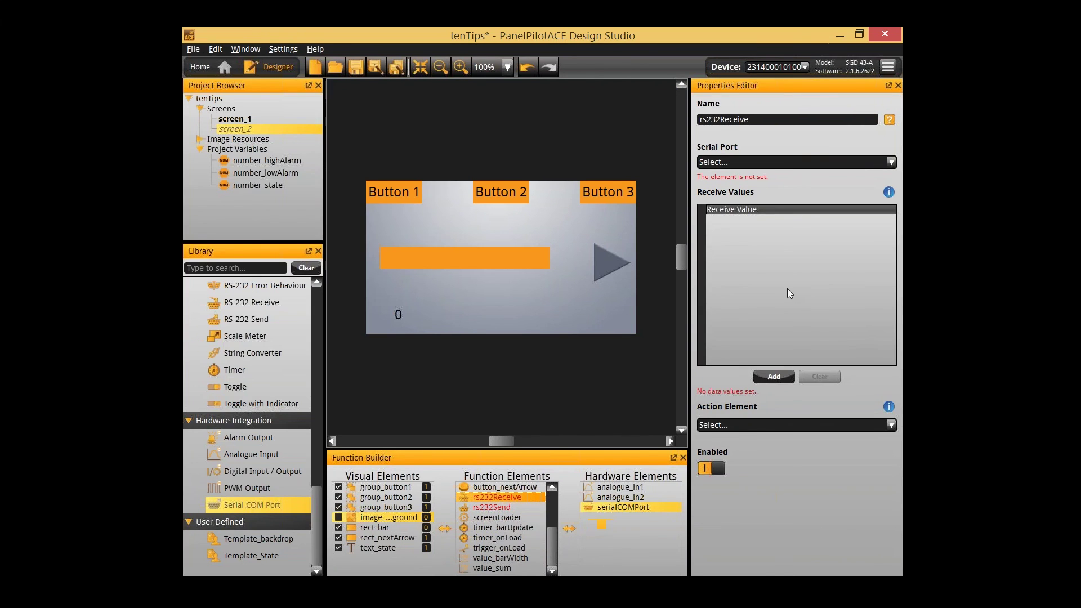
click(767, 162)
click(762, 174)
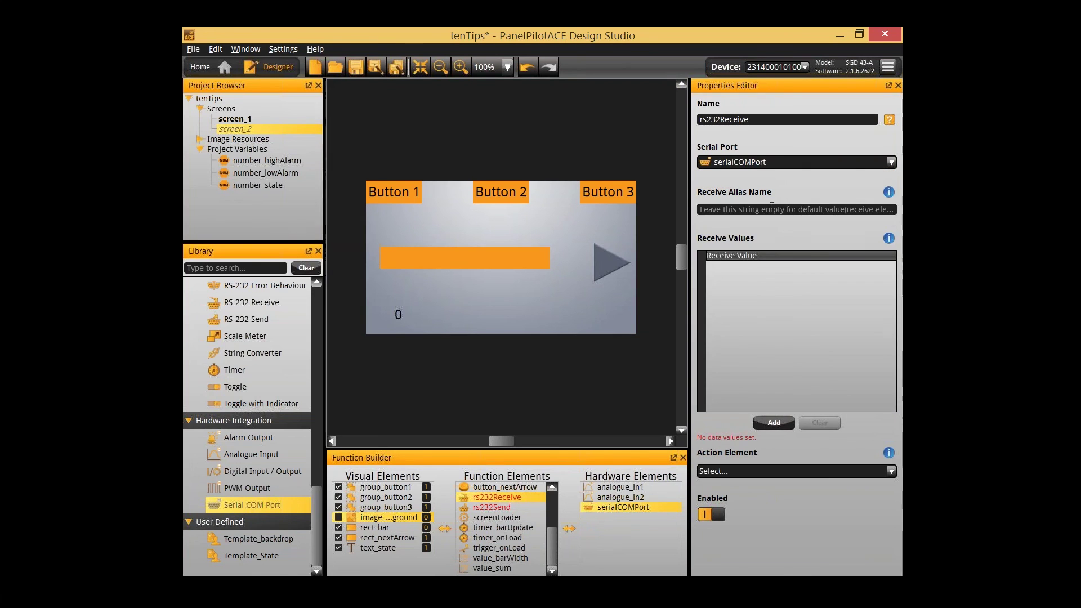
click(529, 508)
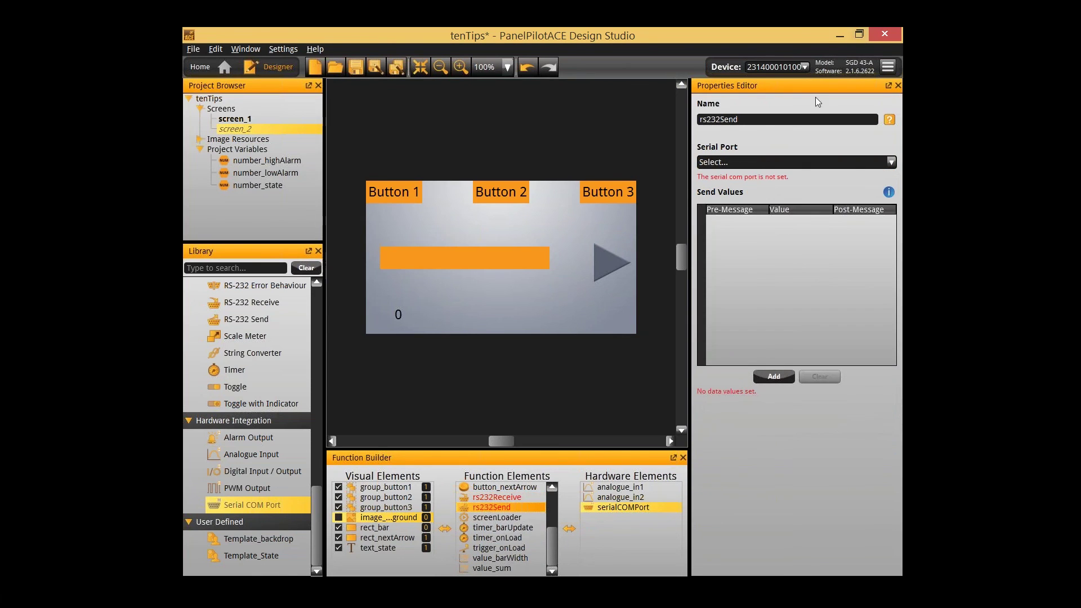
click(765, 163)
click(763, 180)
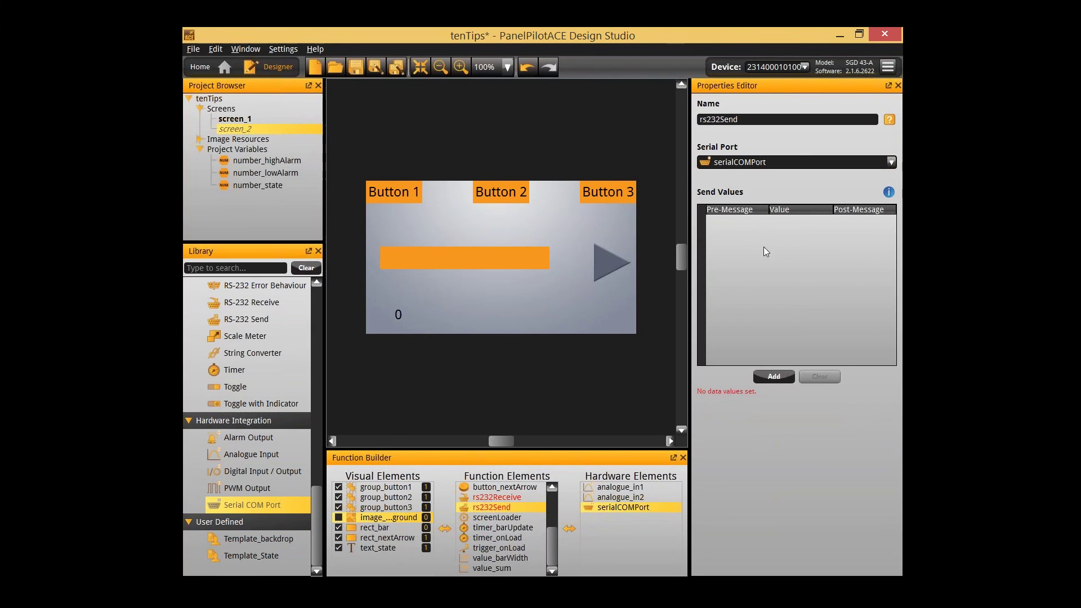
- Add three empty send value rows to rs232Send and select the first row's pre-message
click(816, 256)
click(802, 269)
click(799, 307)
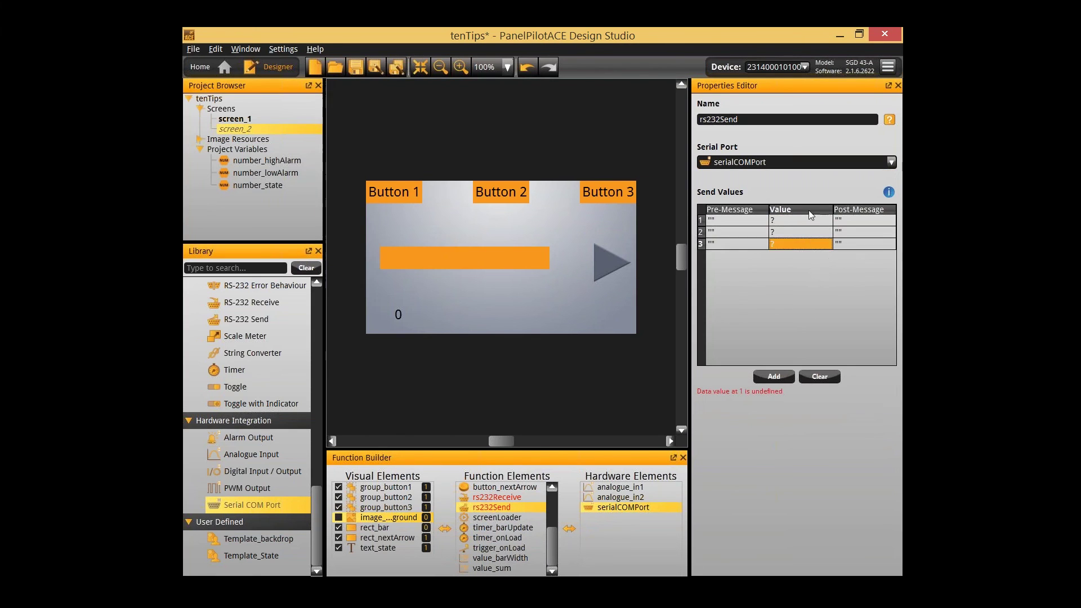
click(803, 220)
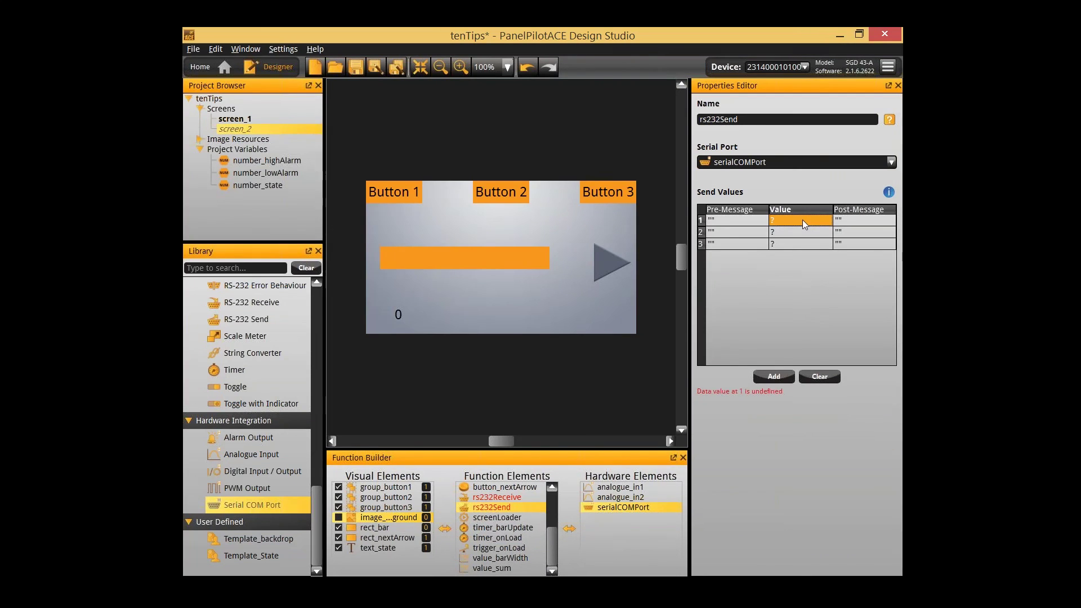
click(741, 221)
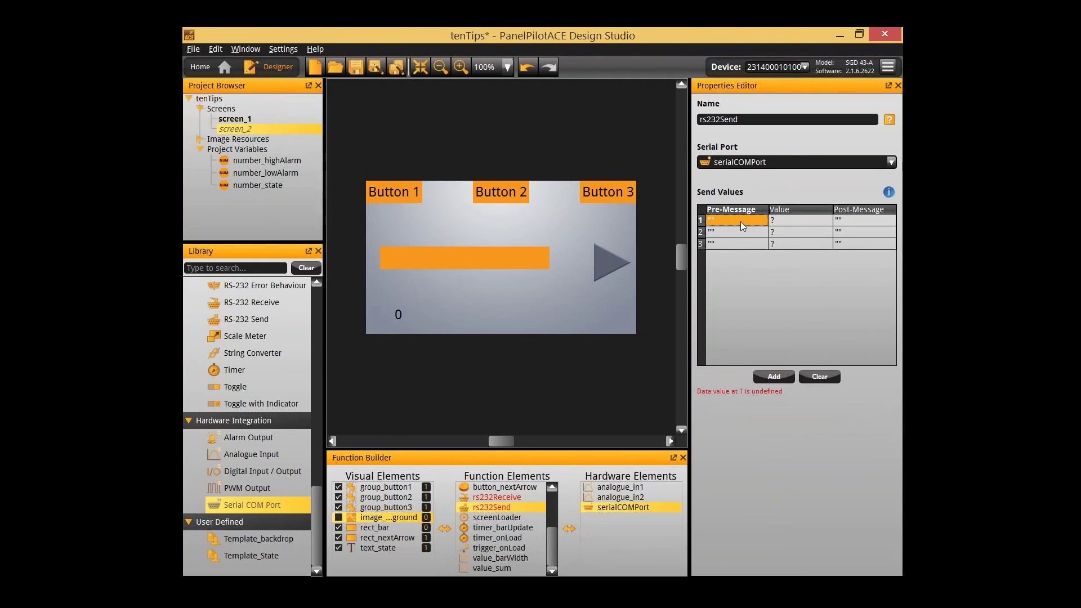
- Examine the name and receive alias name settings of rs232Receive
click(498, 497)
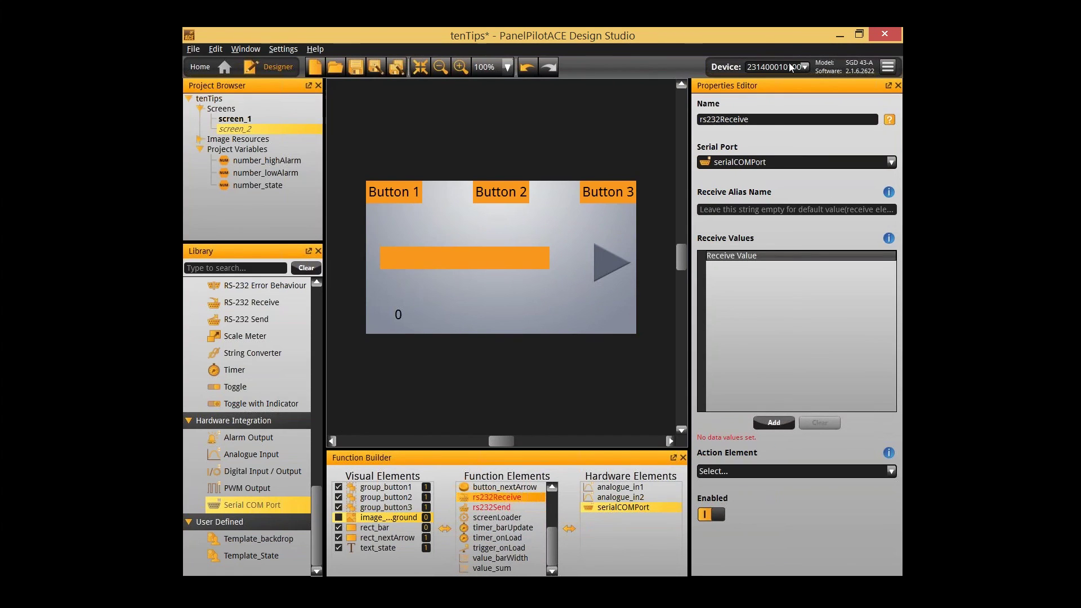
click(785, 209)
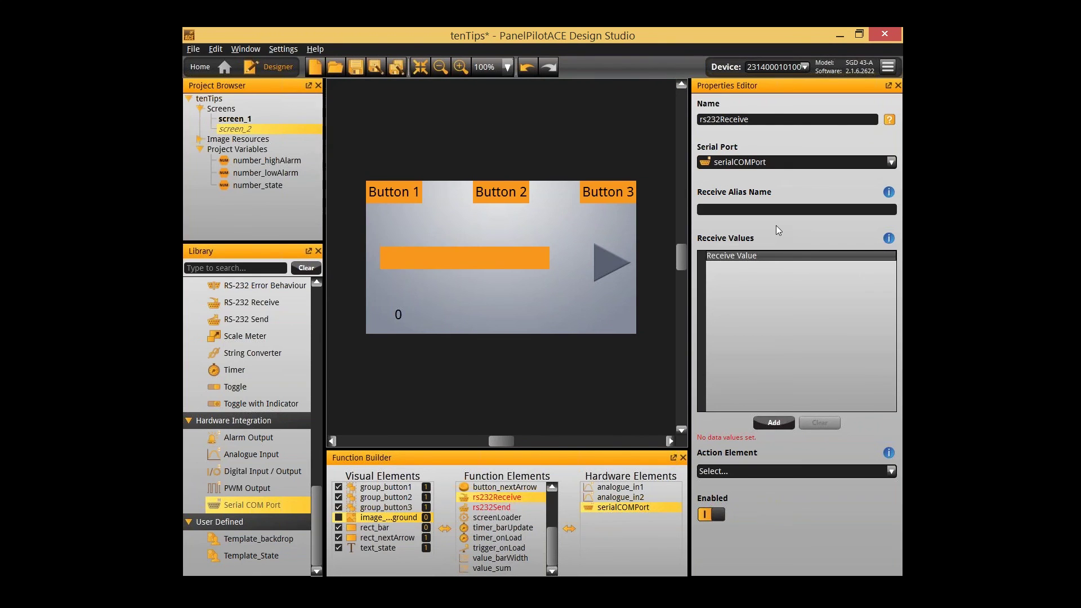
click(773, 119)
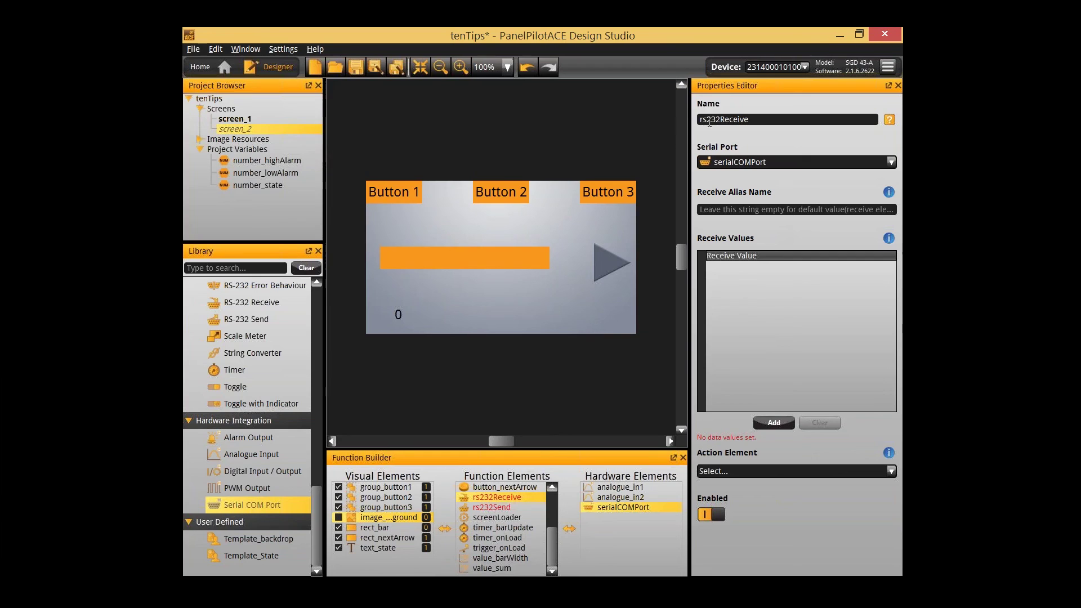
click(733, 208)
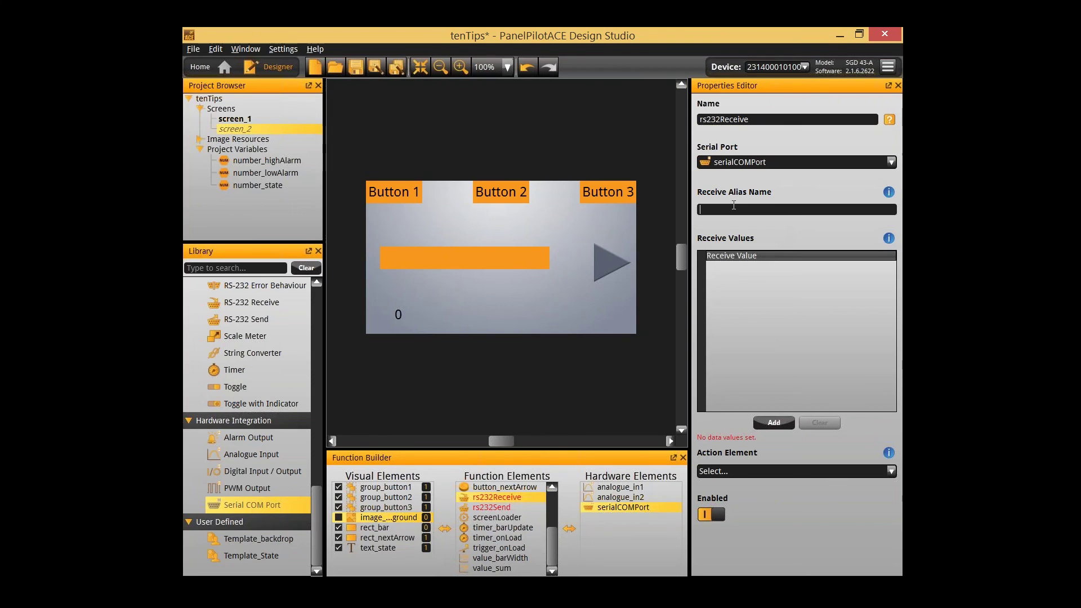
click(769, 120)
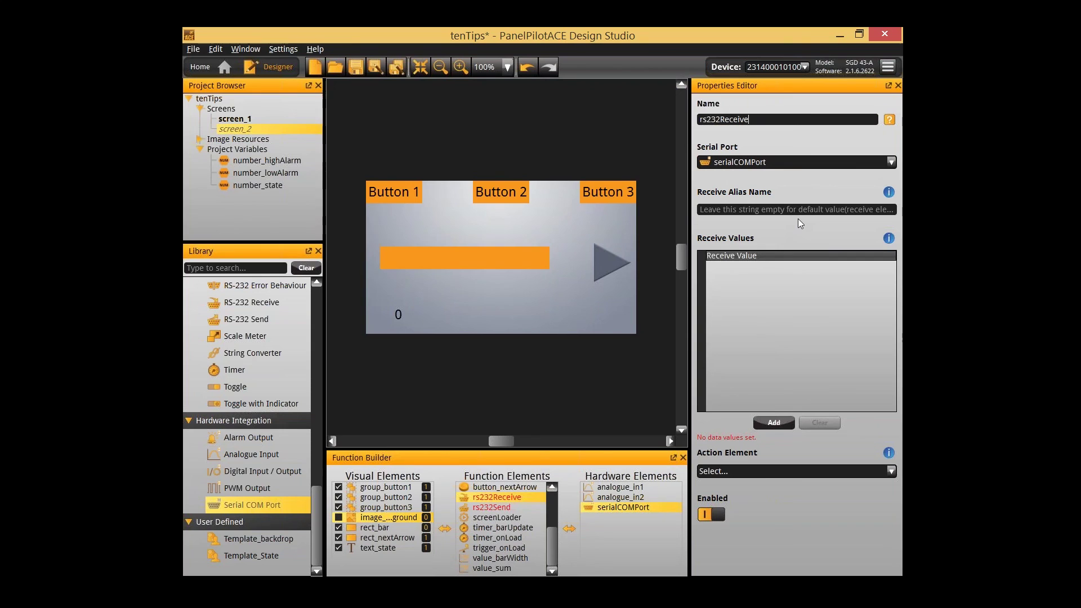
- Add one empty receive value row to rs232Receive, and leave the element
double_click(765, 281)
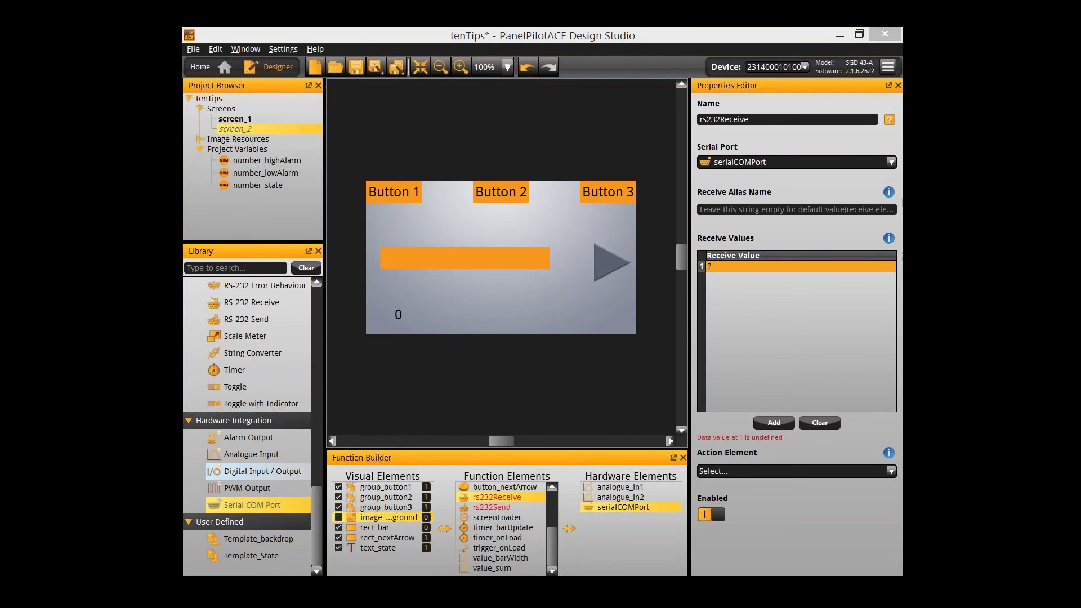
click(532, 374)
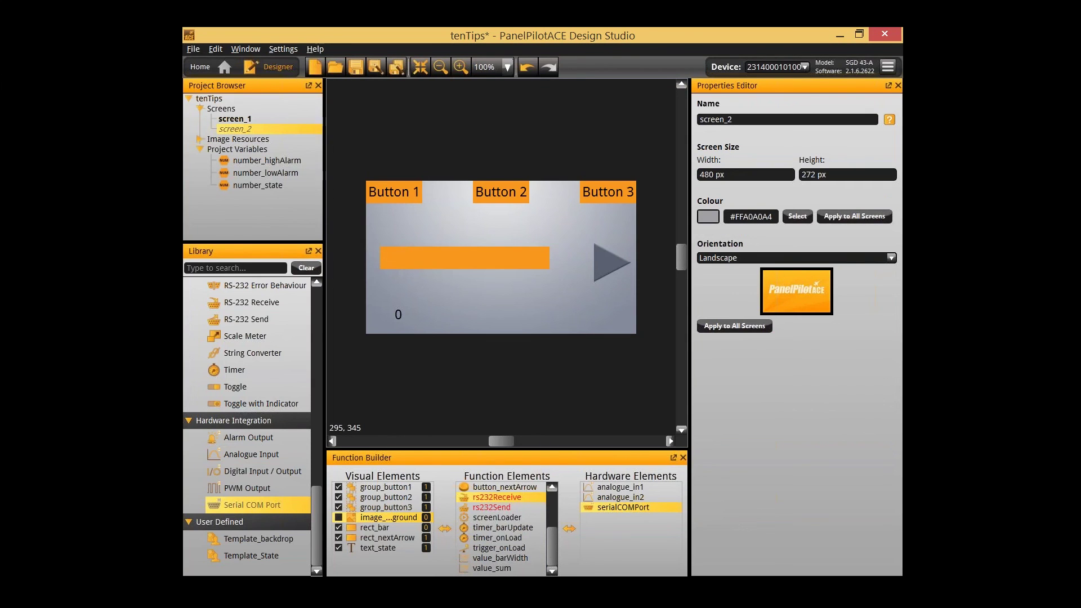
click(397, 518)
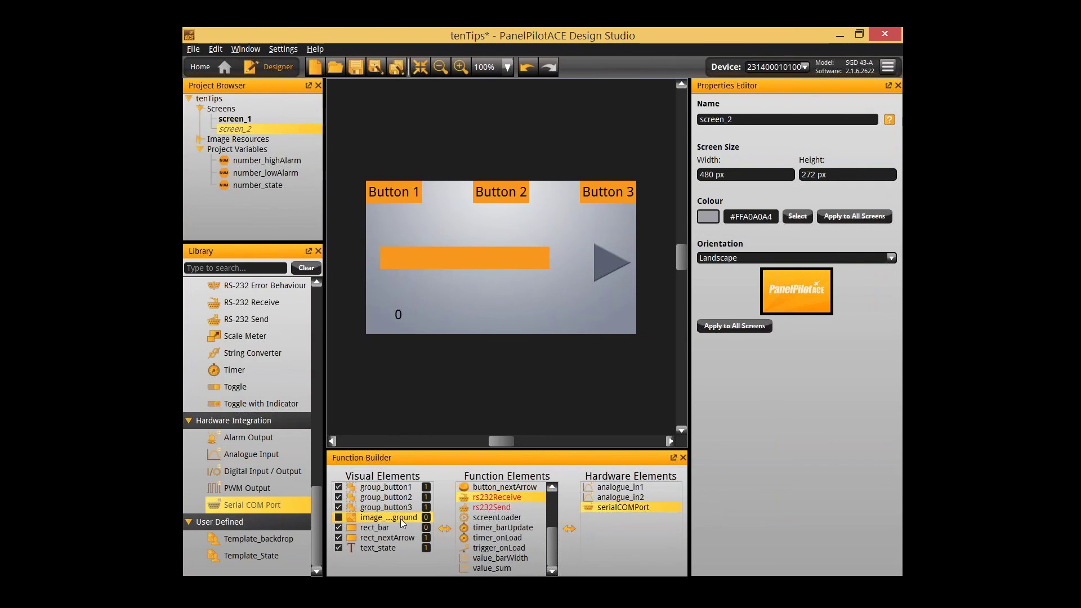
- Delete rs232Receive, rs232Send and serialCOMPort from screen_2
click(614, 509)
click(610, 531)
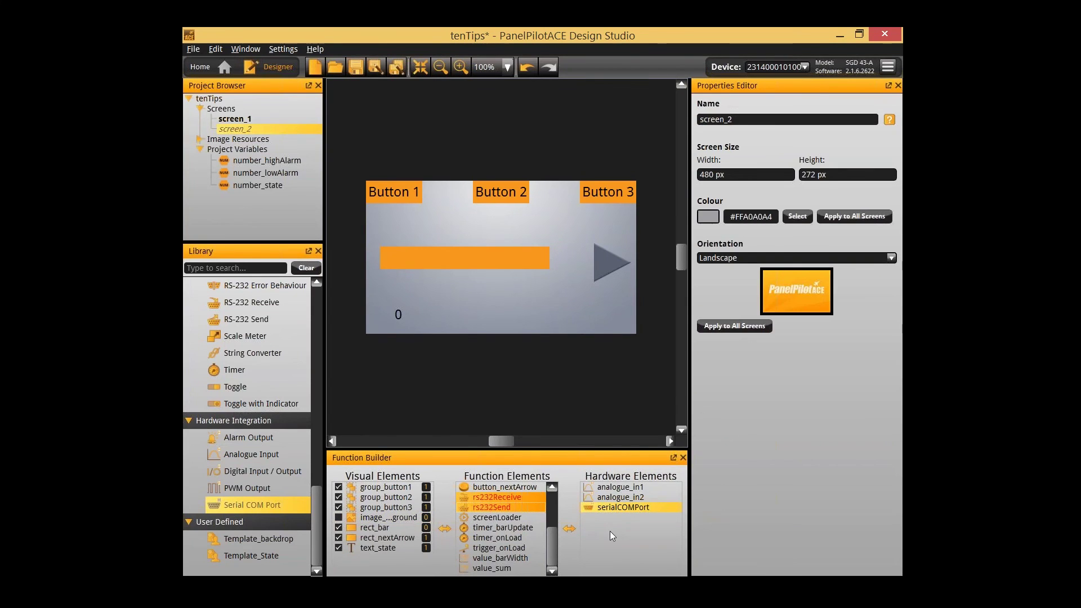
click(610, 508)
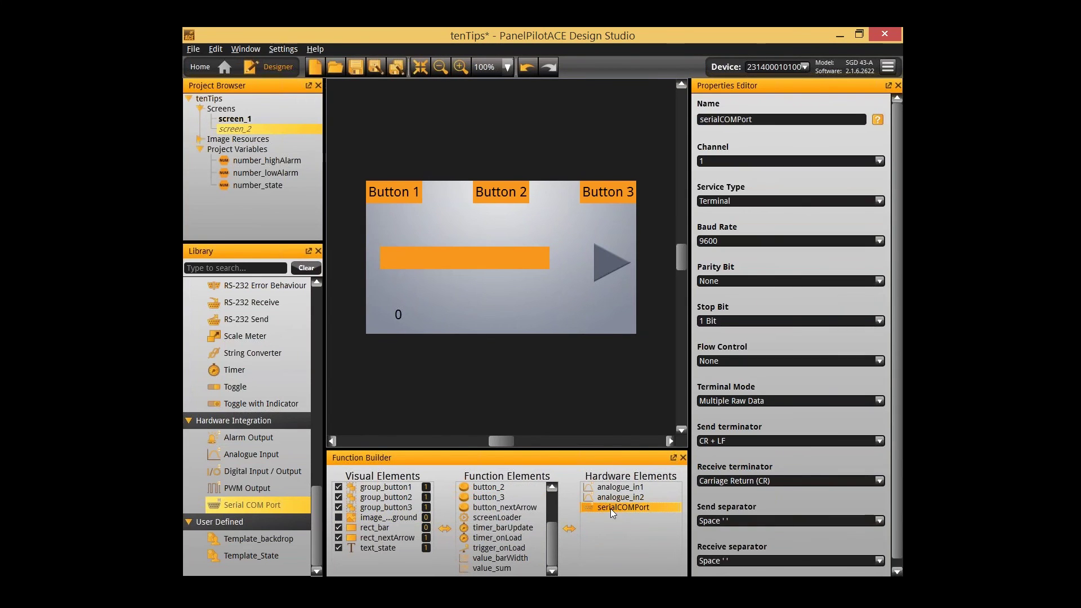
key(Delete)
- Show element relationships for hardware elements and trace the links of analogue_in1 on screen_2
scroll(505, 545, up, 2)
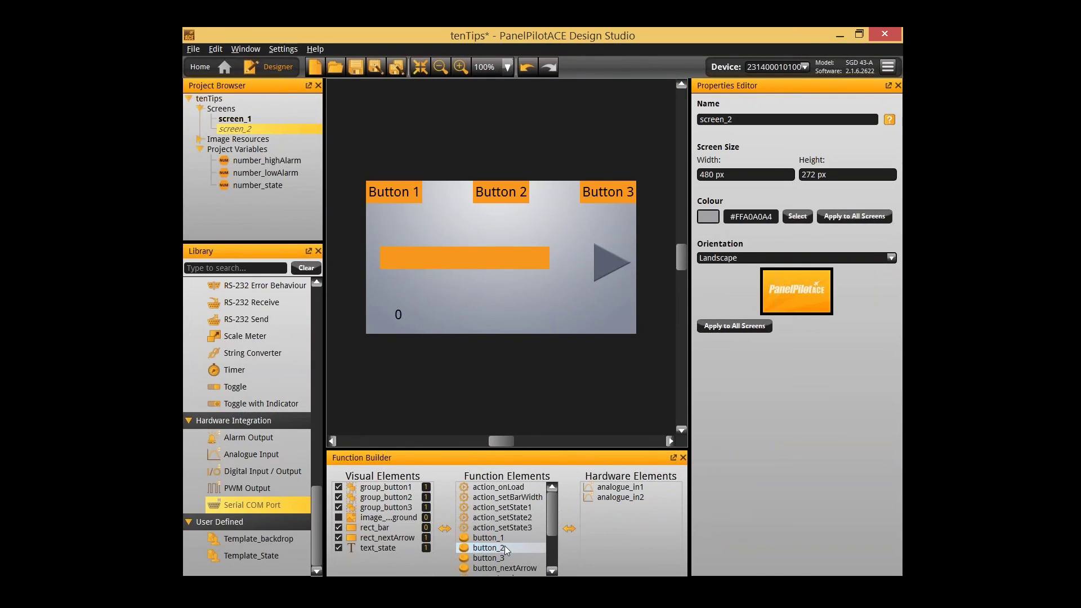
right_click(502, 478)
mouse_move(522, 491)
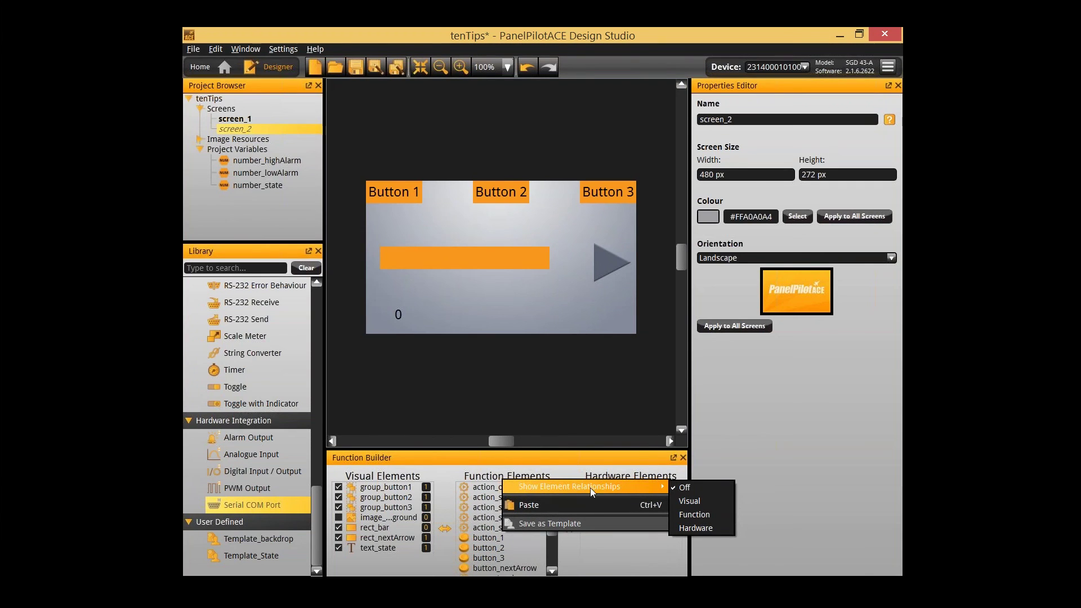
click(703, 529)
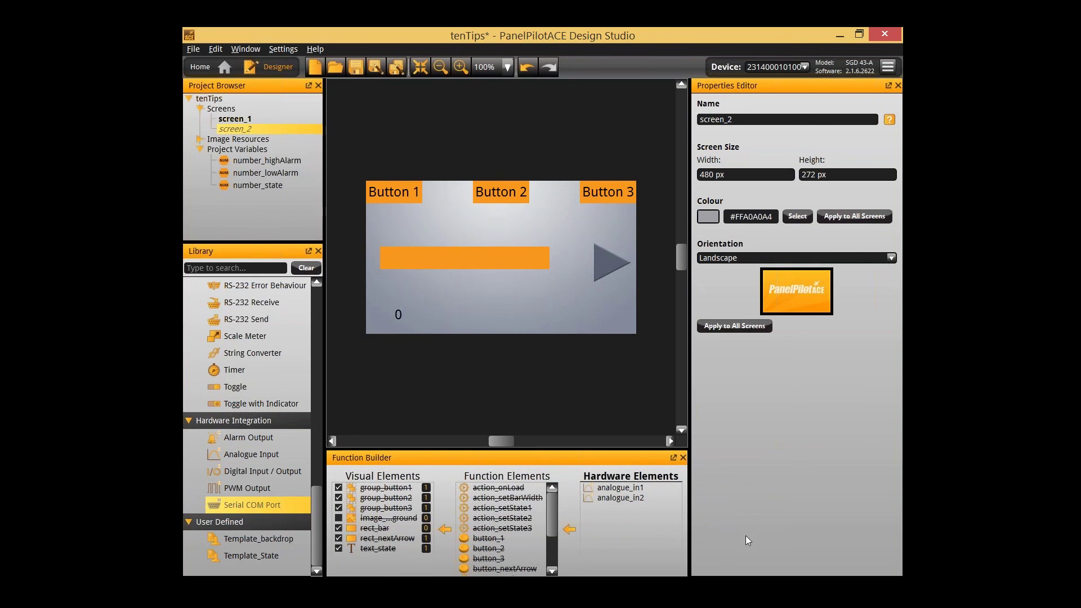
click(641, 490)
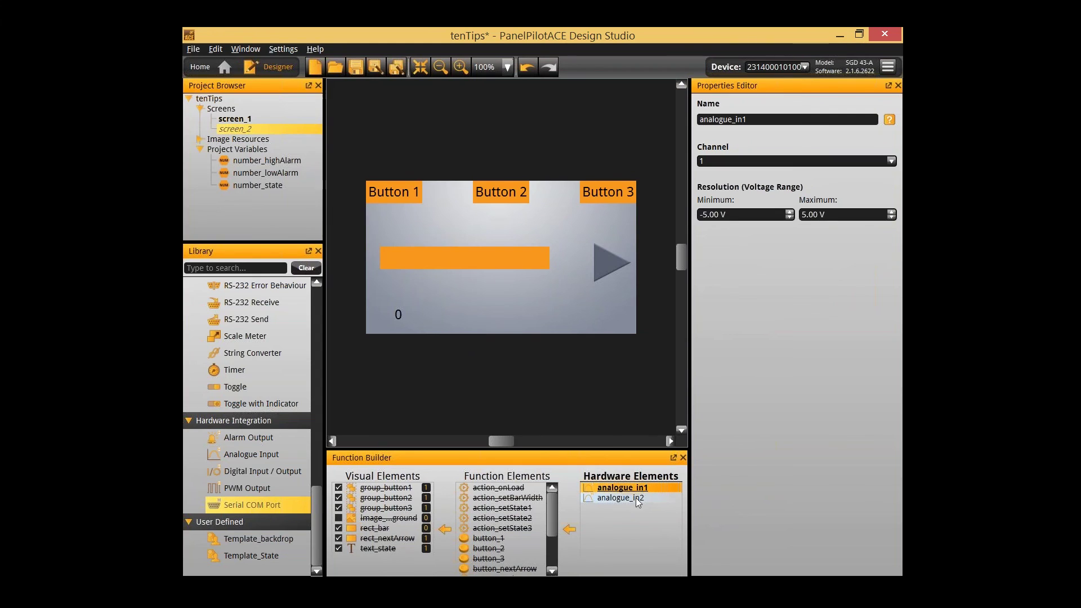
- Open screen_1 and examine which of its function elements are related to alarm_high
click(235, 119)
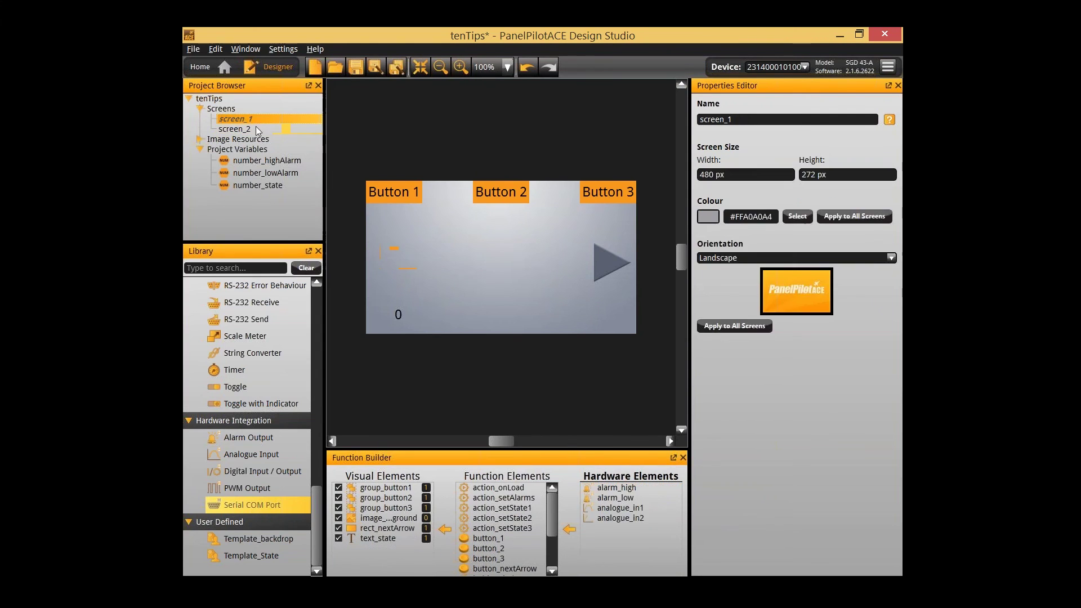
click(617, 489)
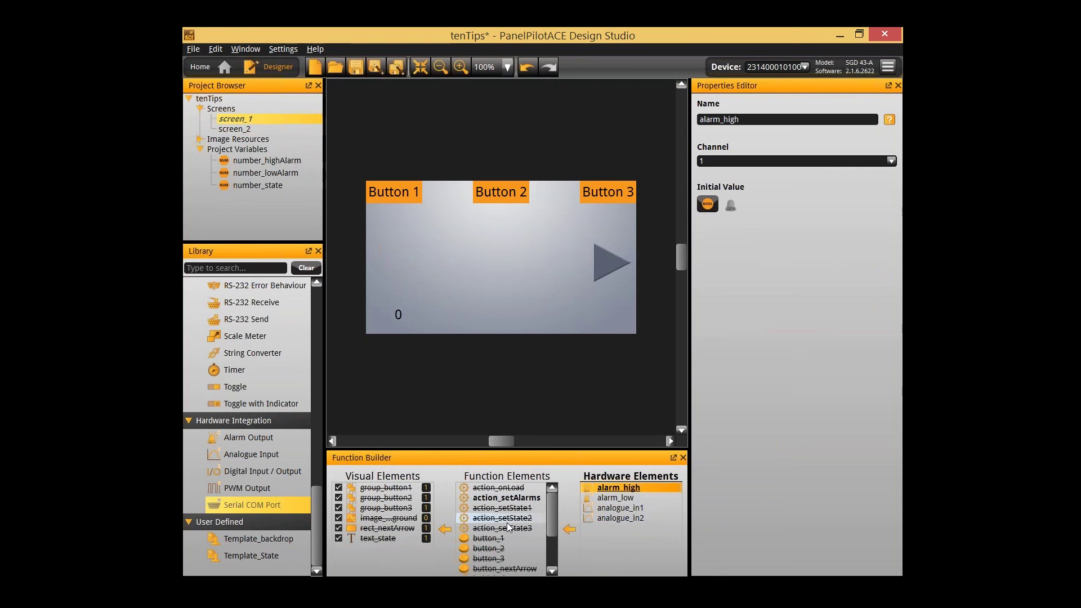
scroll(508, 528, down, 2)
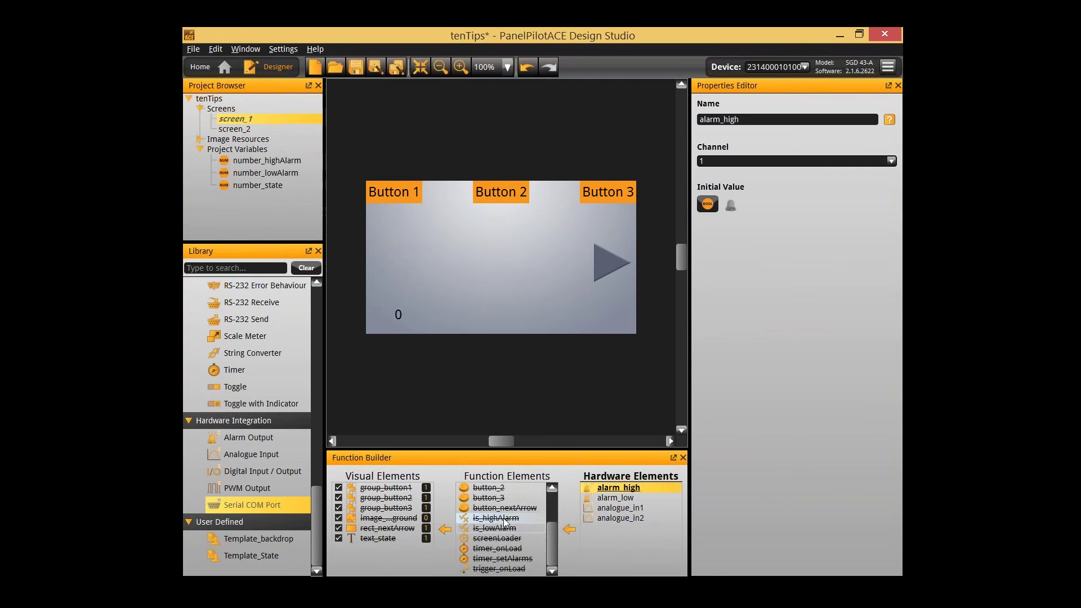
scroll(505, 523, up, 2)
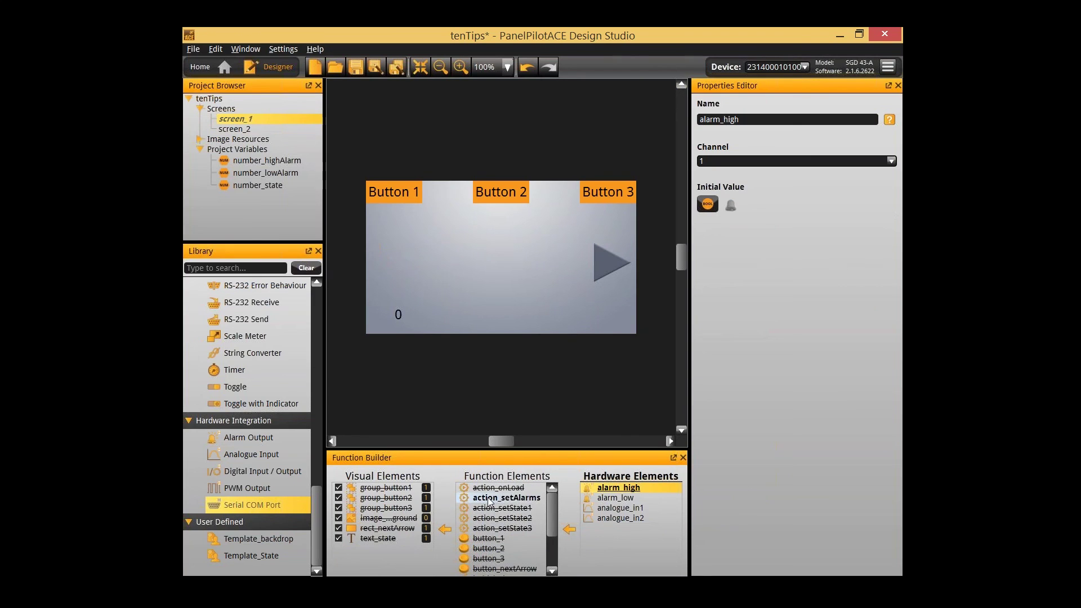
- Change the relationship view to function elements and examine what action_setAlarms is linked to
click(537, 501)
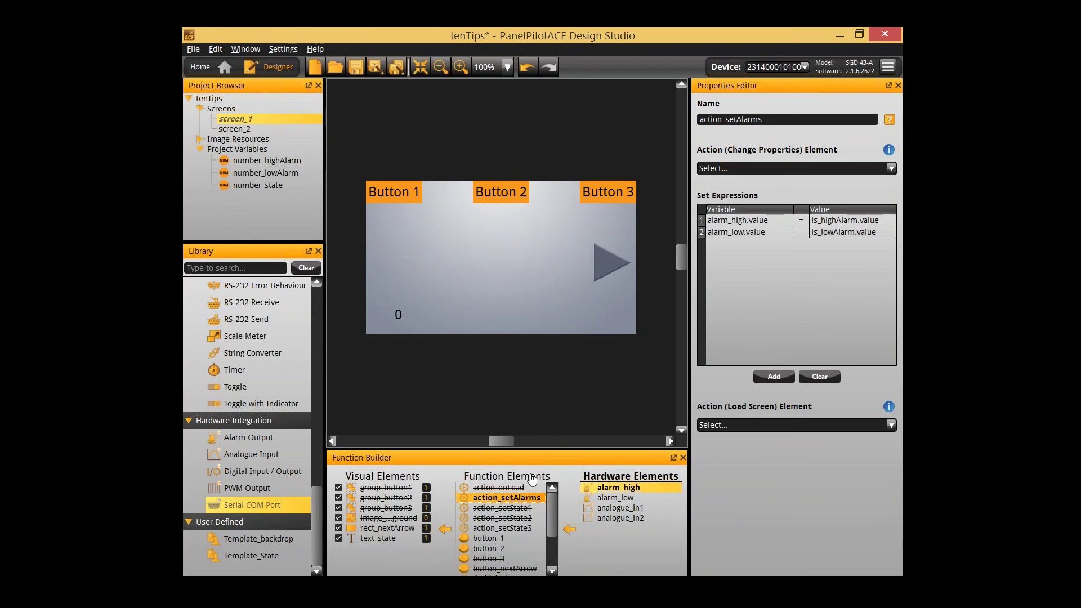
click(537, 501)
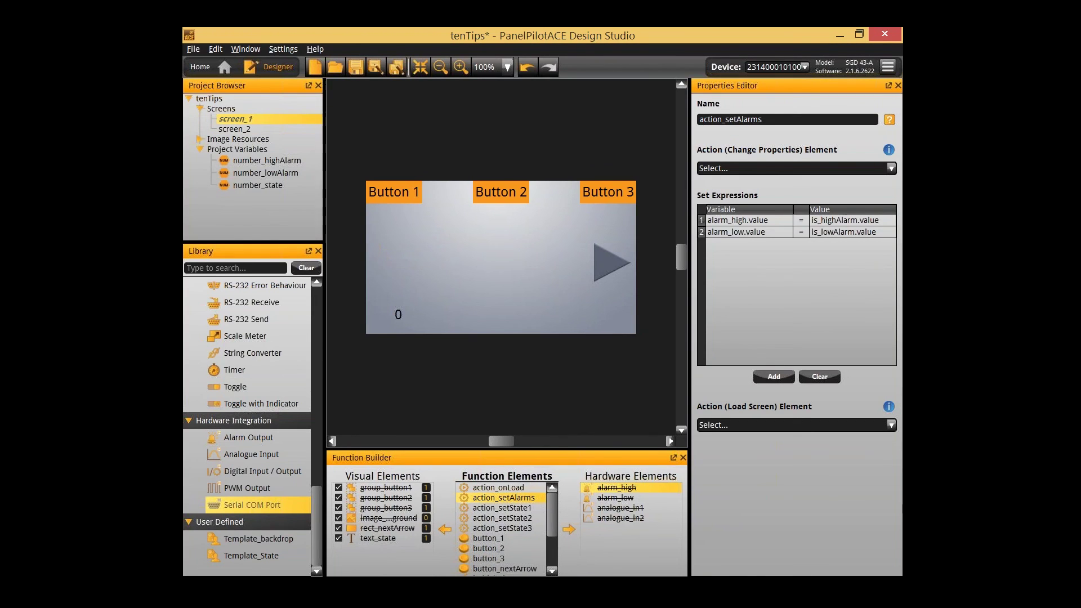
click(522, 497)
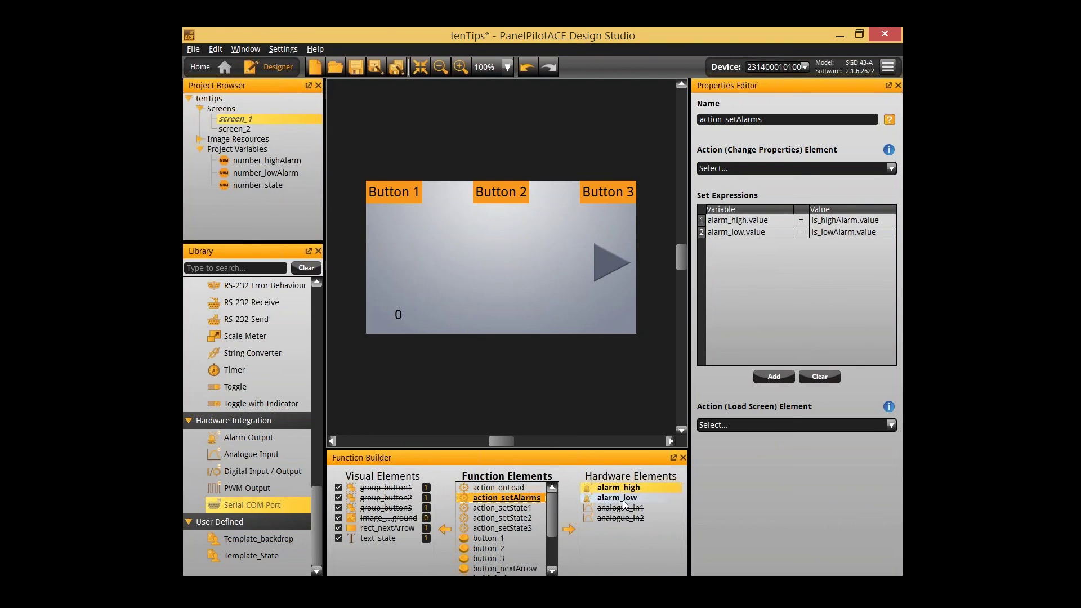
scroll(543, 528, down, 2)
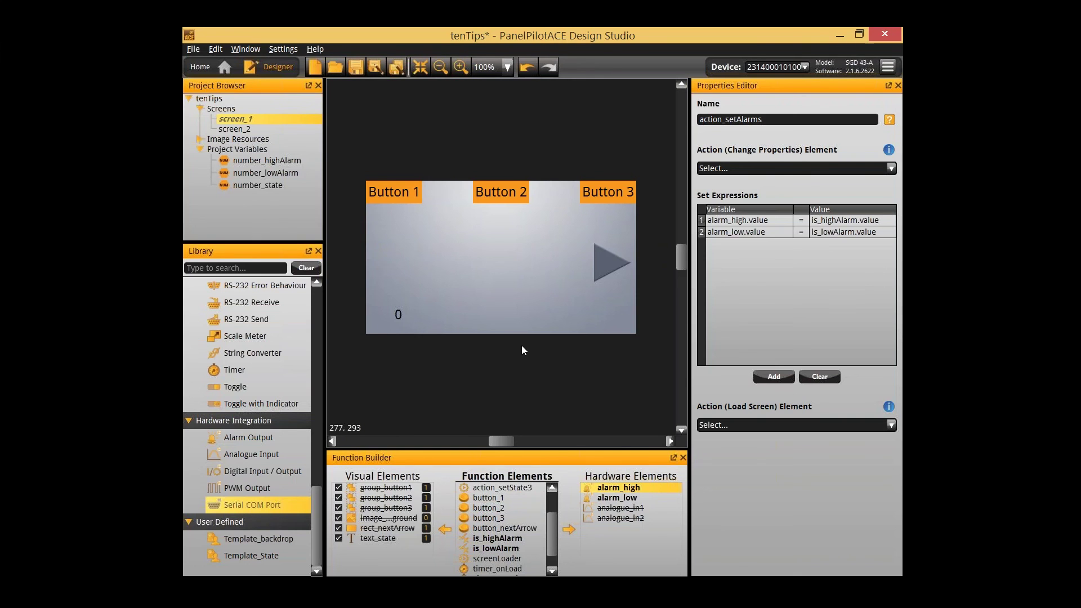
click(467, 116)
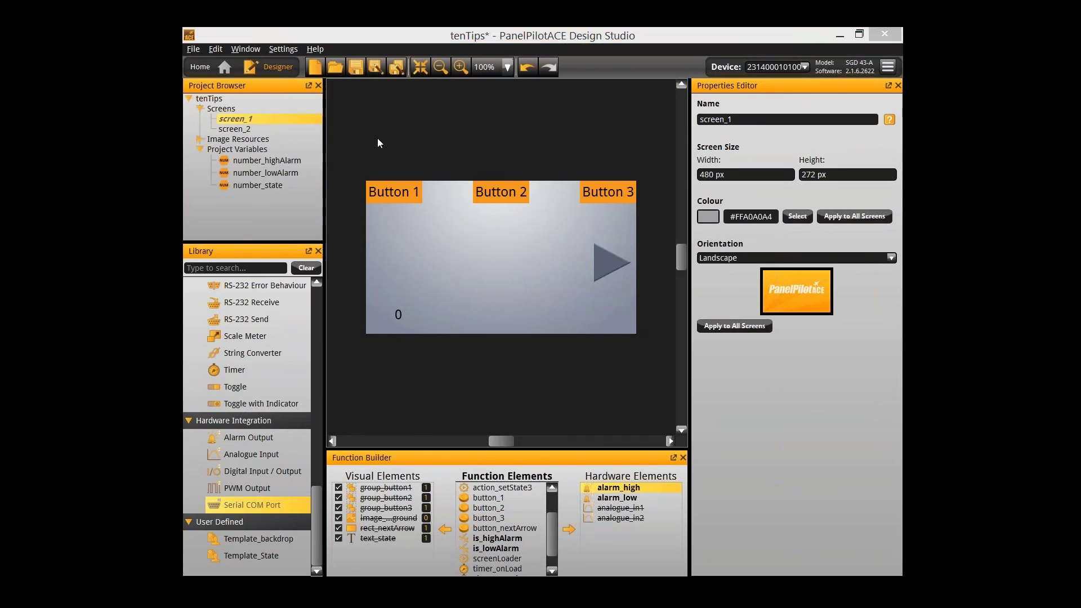
- Open the connected device's configuration and toggle the Set Device Name option on and back off
click(889, 67)
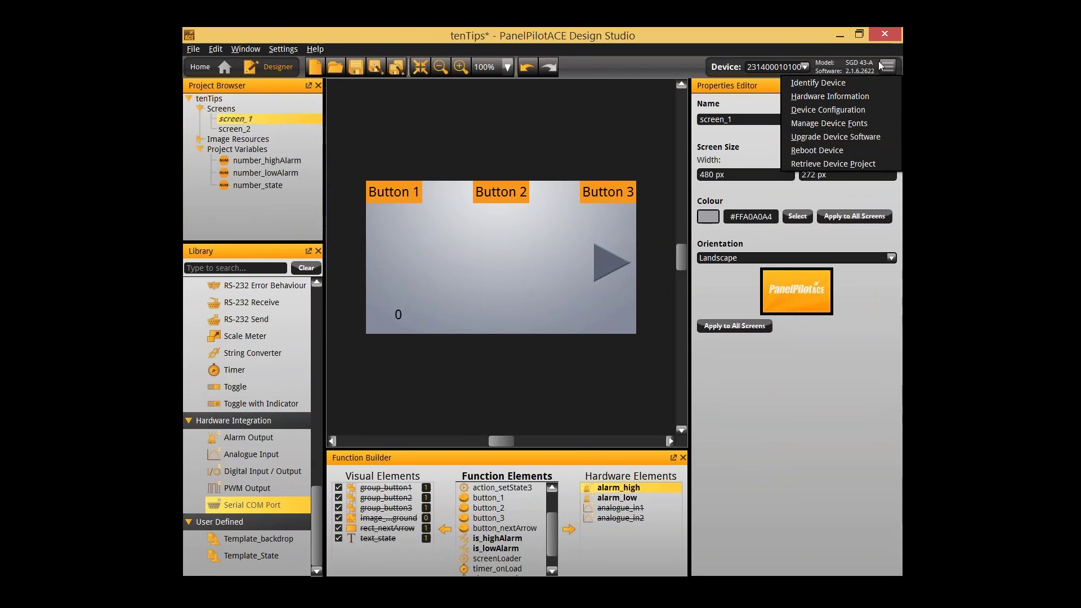
click(702, 61)
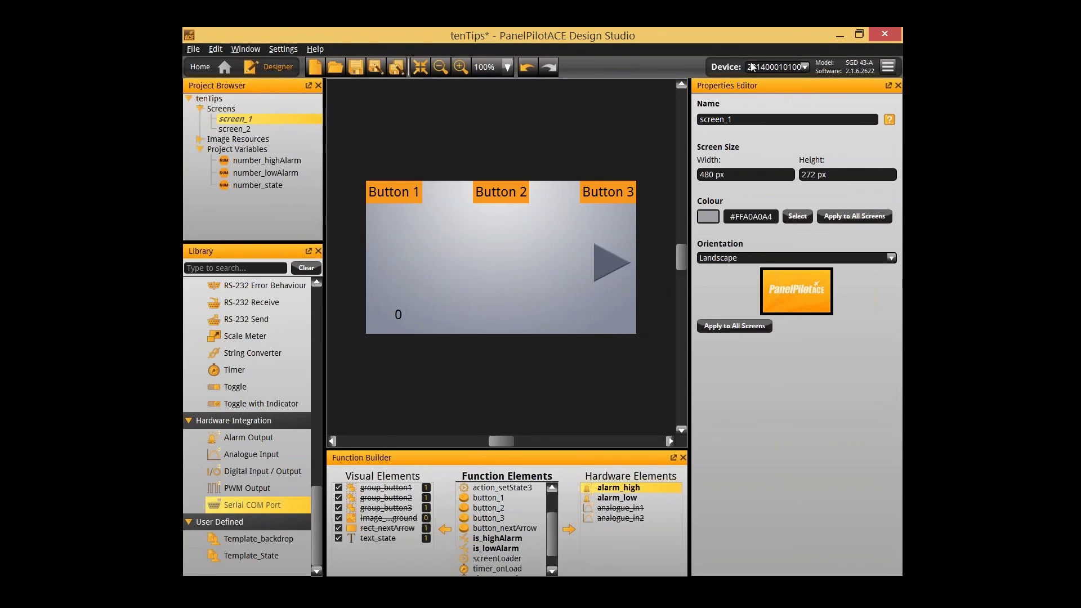
click(883, 66)
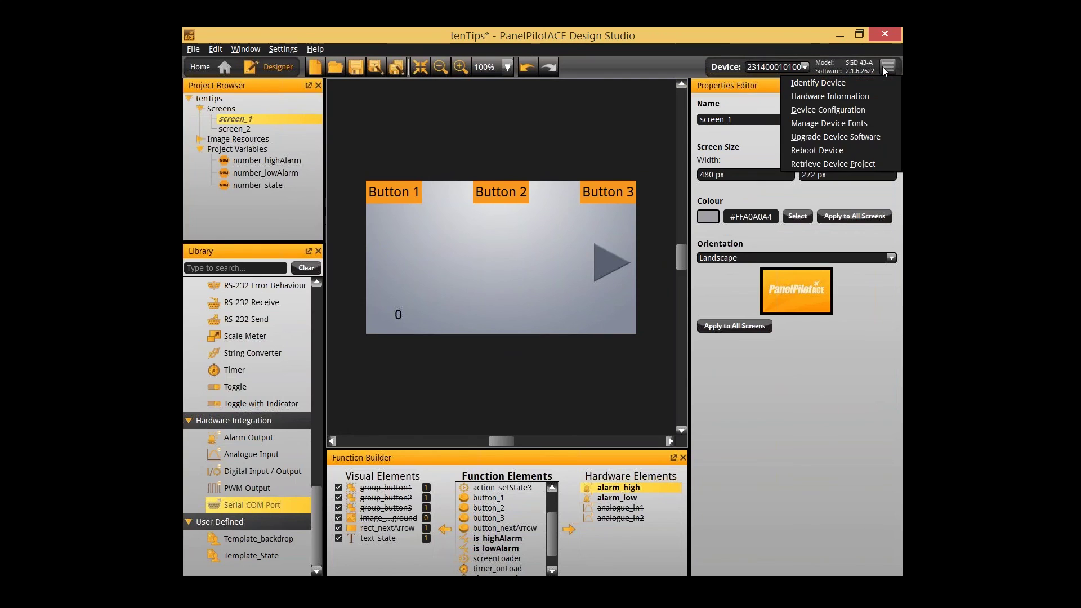
click(844, 107)
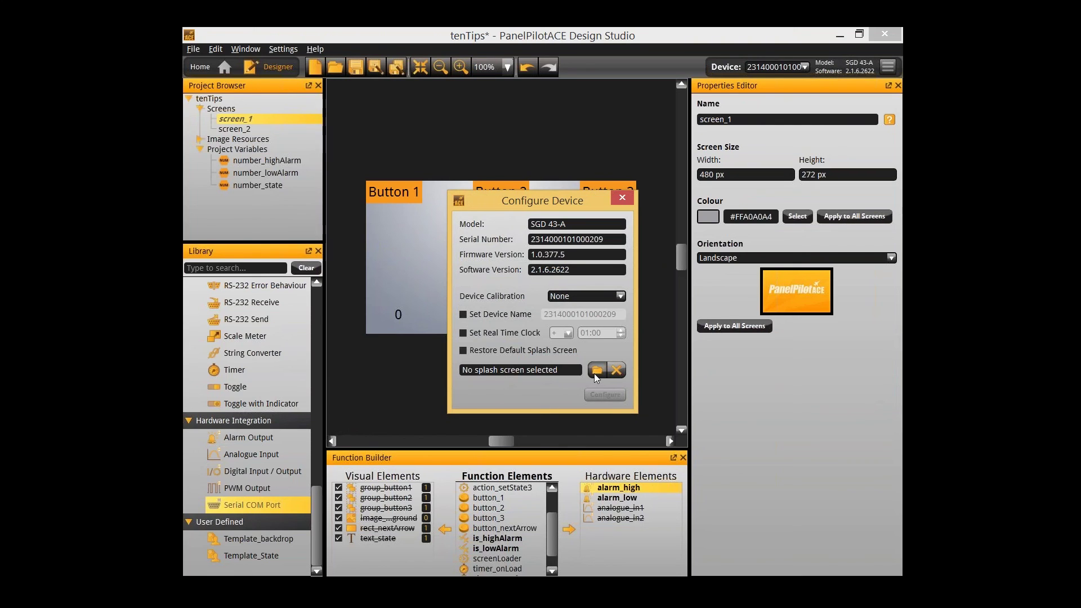
click(463, 315)
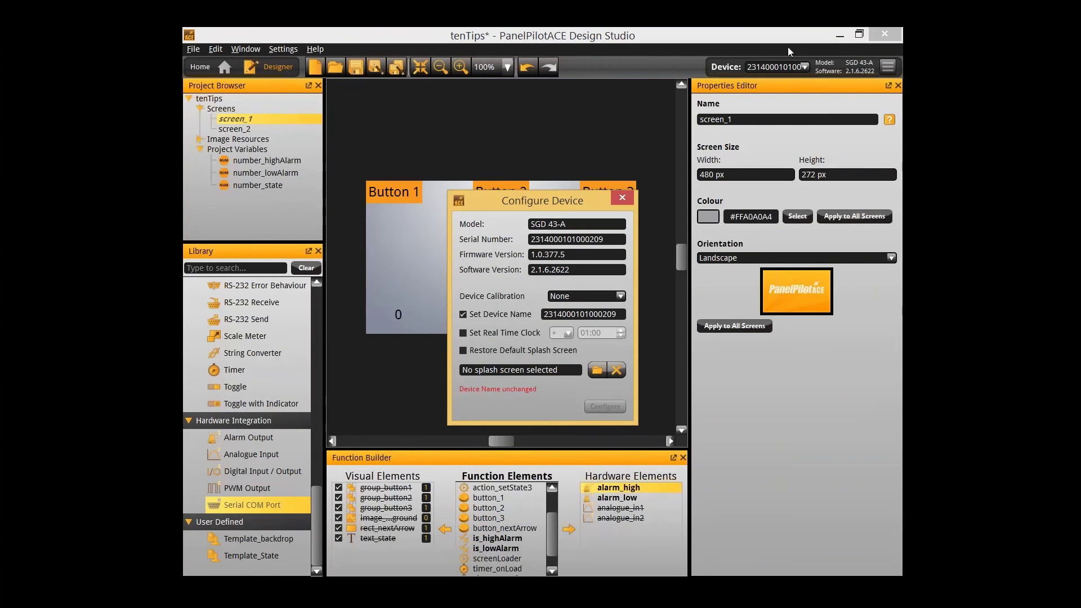
click(474, 316)
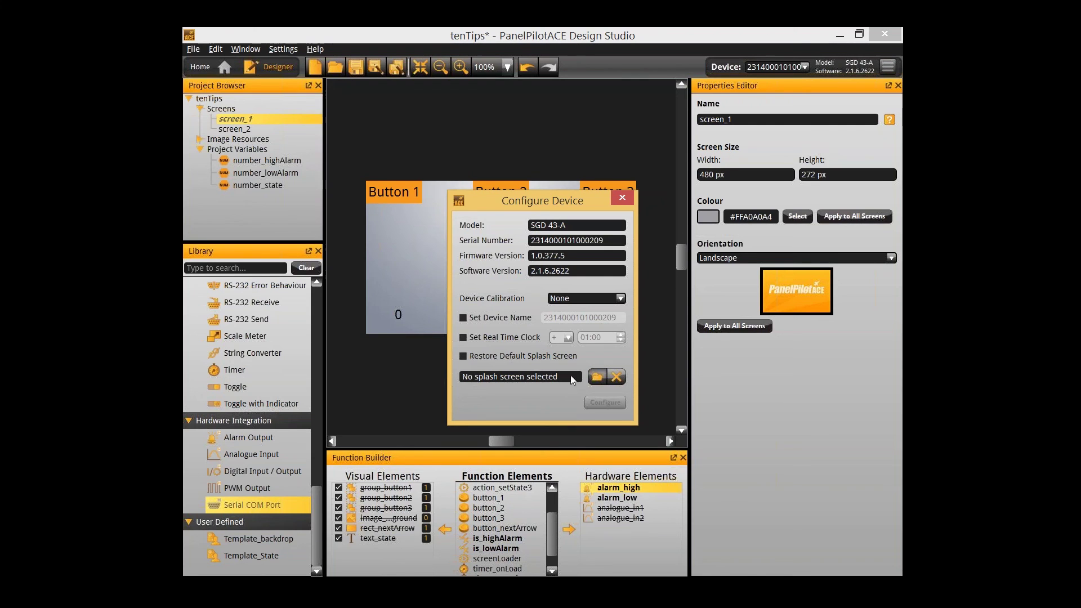
- Start choosing a custom splash screen image and open the WIN_APPS\DTP folder on the X: drive
click(596, 376)
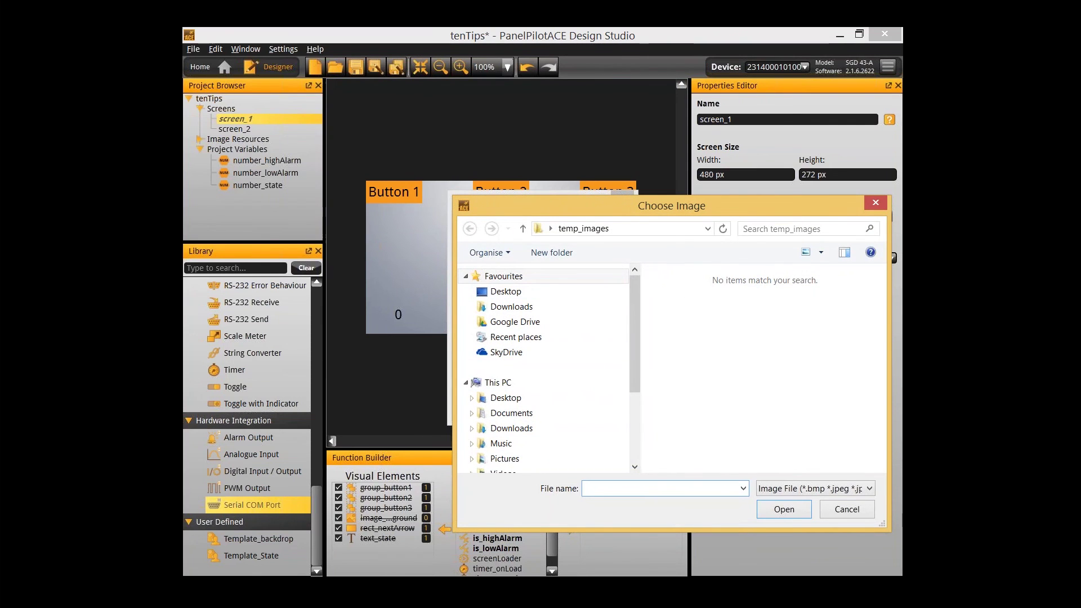
drag(637, 374, 633, 469)
scroll(573, 437, up, 1)
click(570, 423)
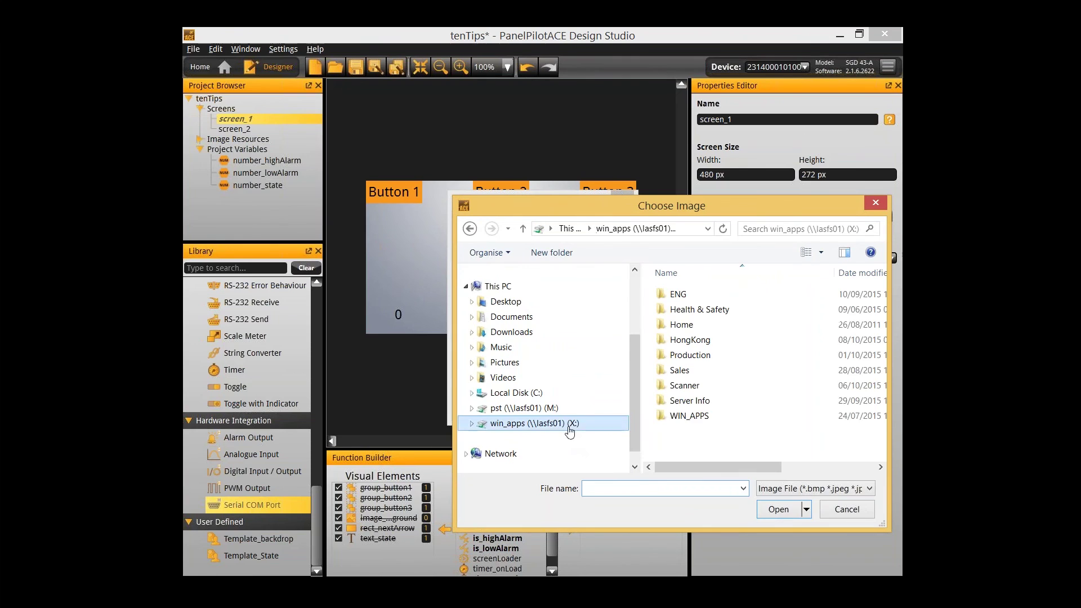
double_click(707, 416)
text(dtp)
key(Return)
- Look through the subfolders and image files of the DTP folder for a usable splash screen image
text(temp)
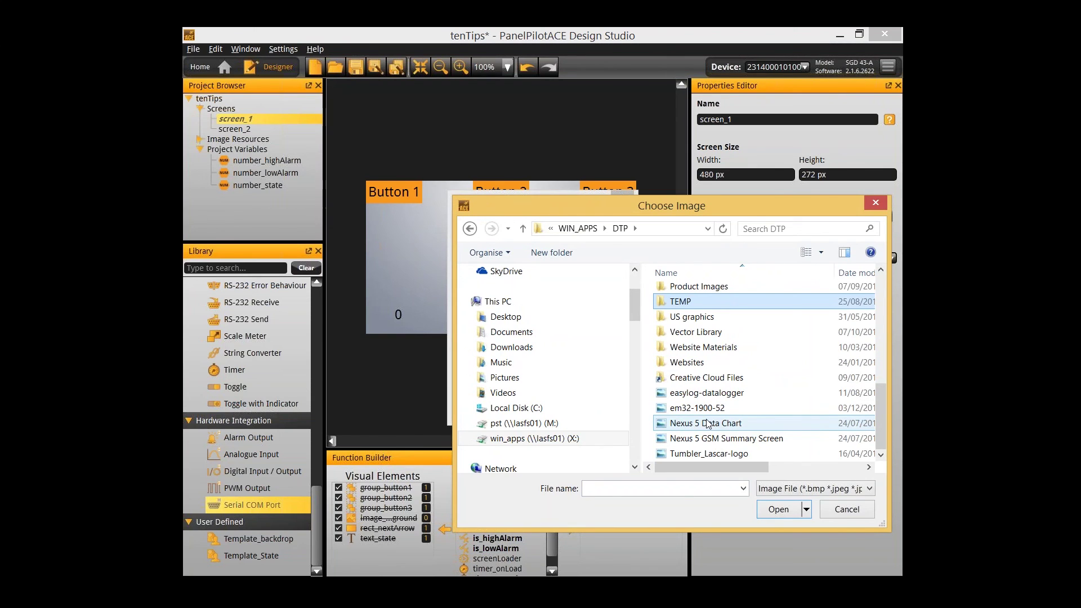
text(tu)
scroll(708, 399, up, 6)
scroll(711, 388, down, 2)
scroll(712, 385, down, 1)
scroll(712, 385, down, 1)
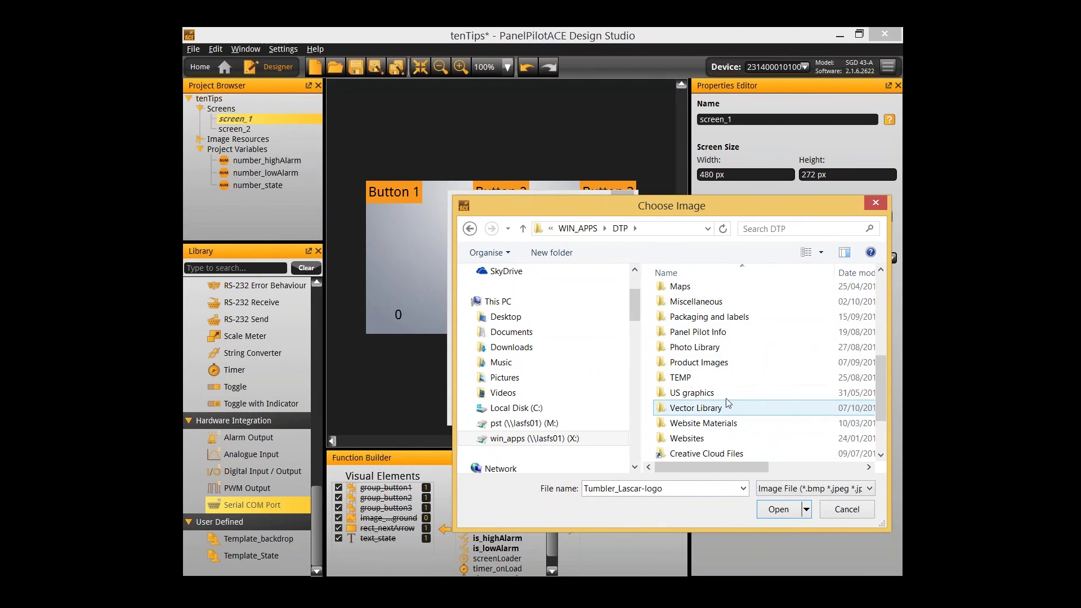
scroll(728, 400, up, 3)
scroll(729, 400, up, 2)
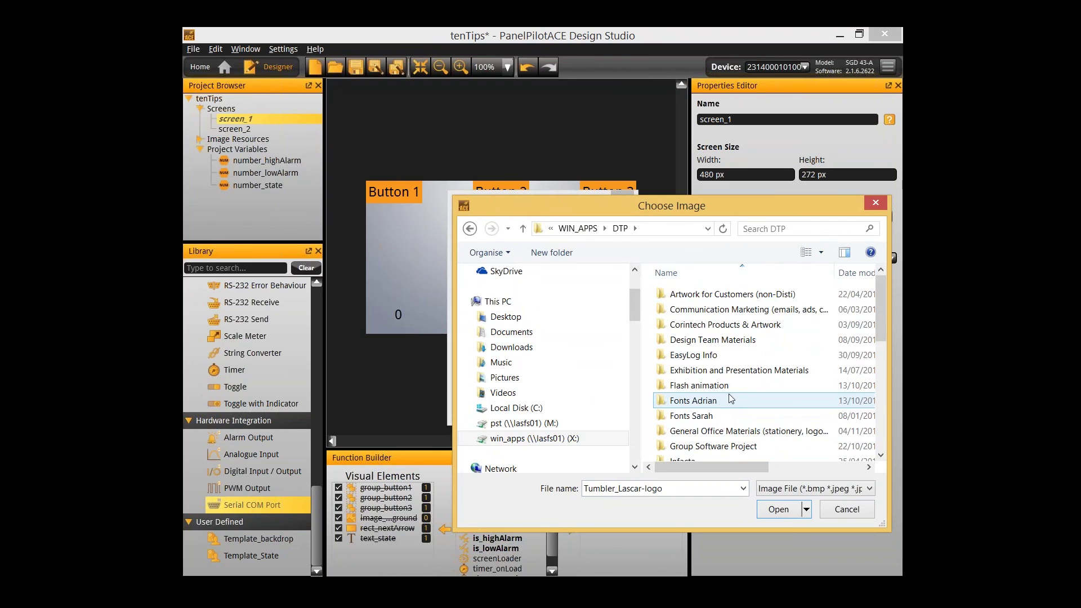
scroll(730, 391, down, 3)
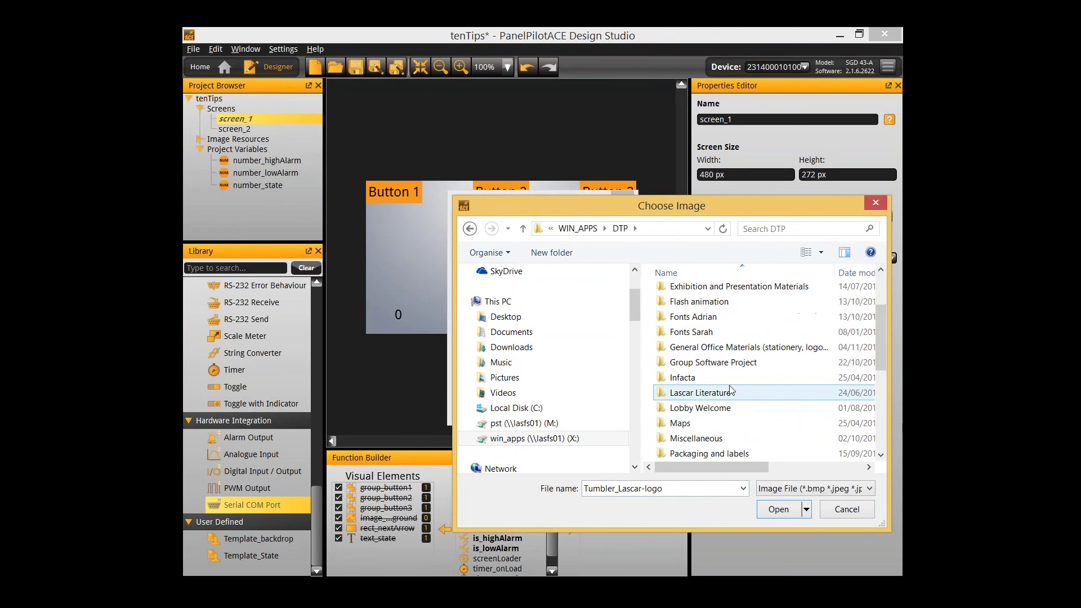
scroll(579, 297, down, 4)
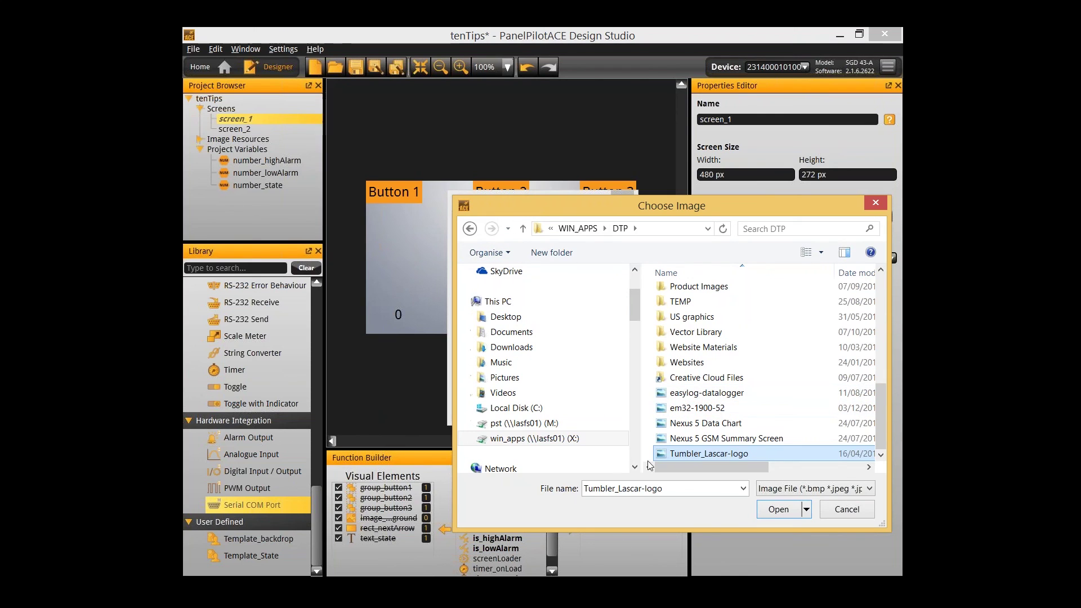
drag(742, 465, 649, 480)
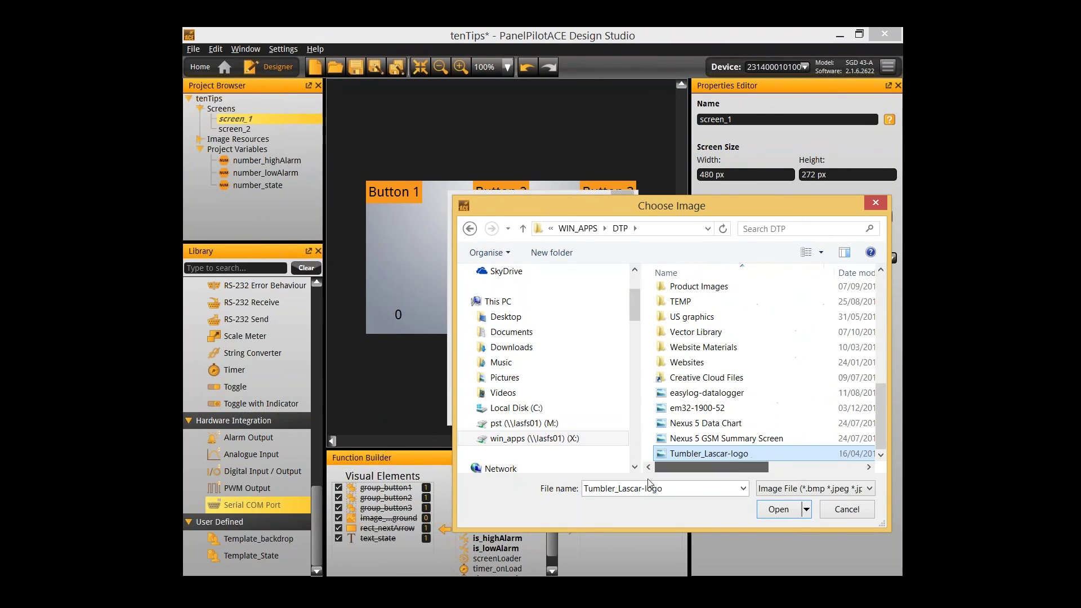
- Use easylog-datalogger as the splash screen image, accept its scaling to 480x272, and apply the configuration to the device
click(705, 393)
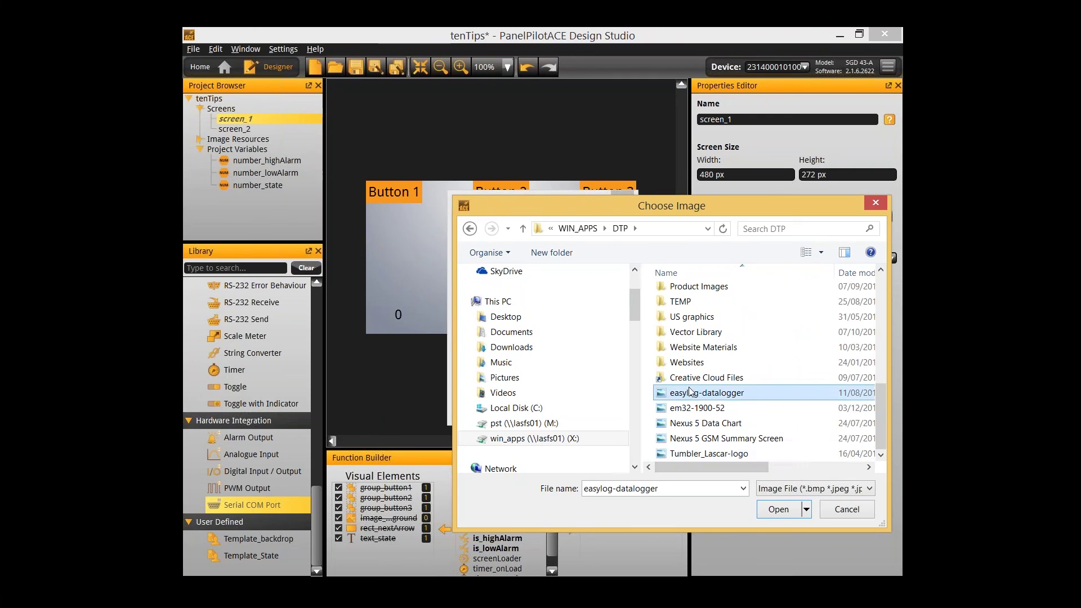
click(777, 511)
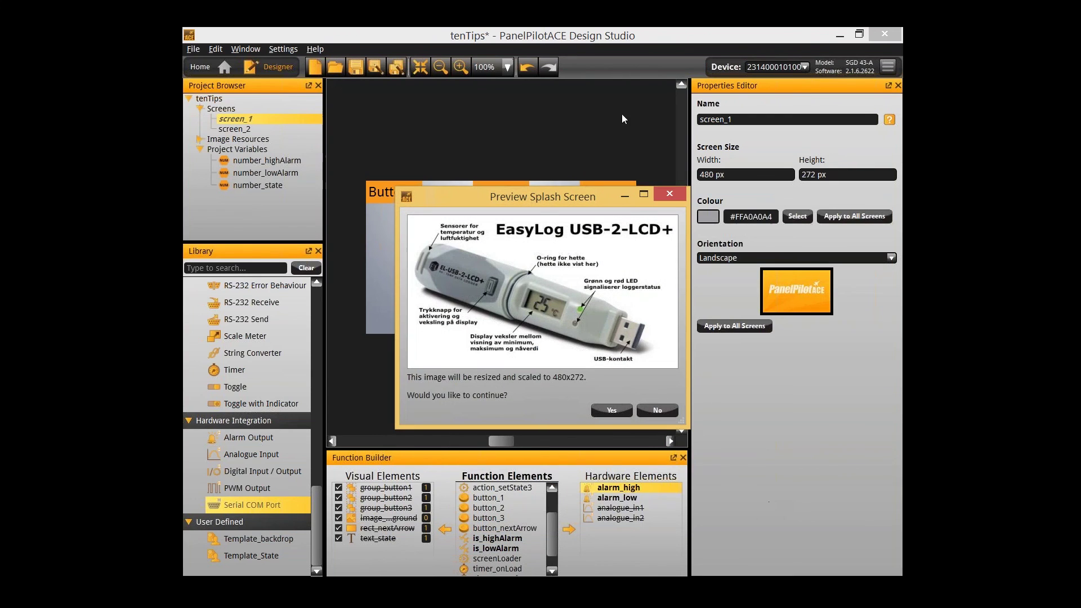
drag(532, 195, 530, 163)
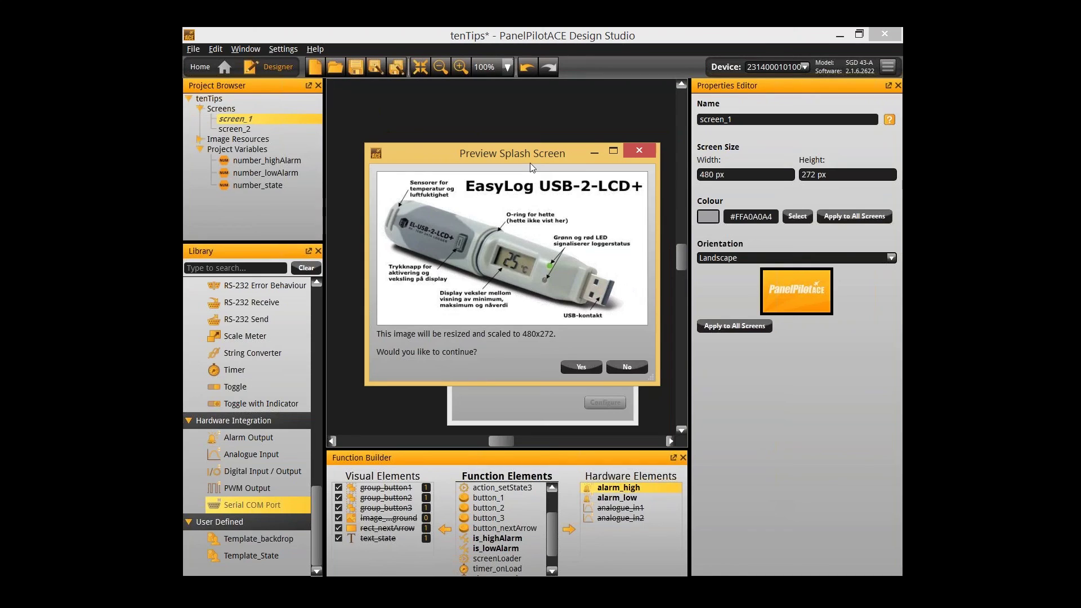
click(582, 366)
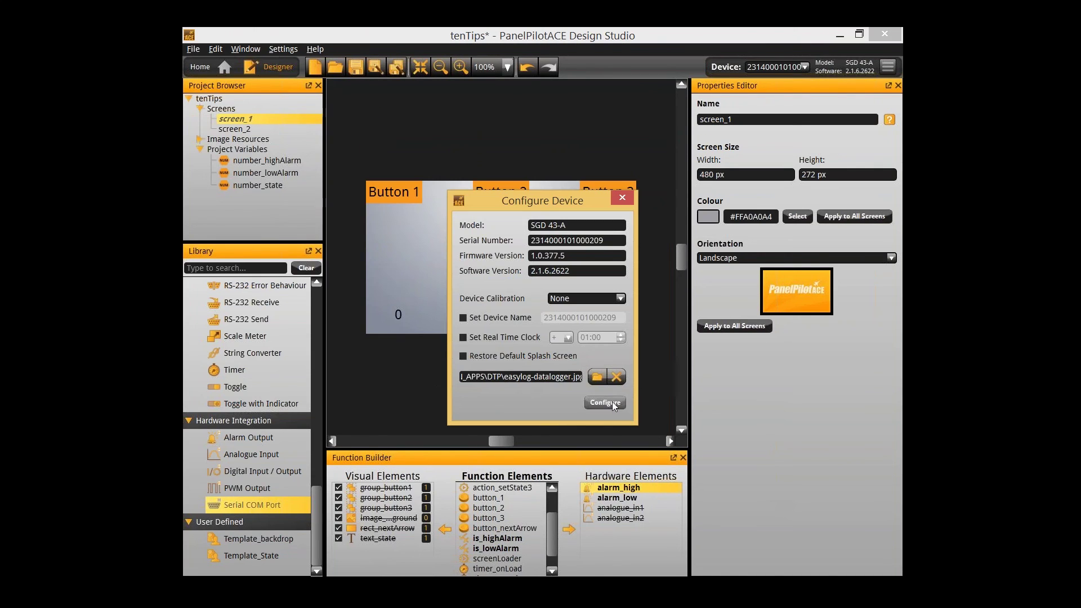
click(613, 402)
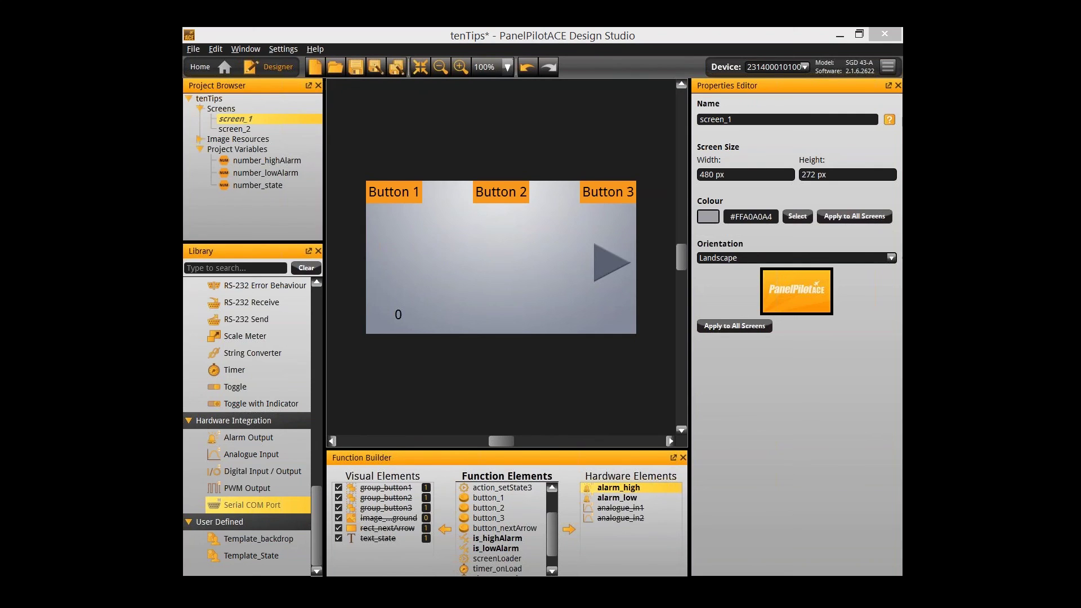
- Reboot the connected device and accept the confirmation
click(888, 66)
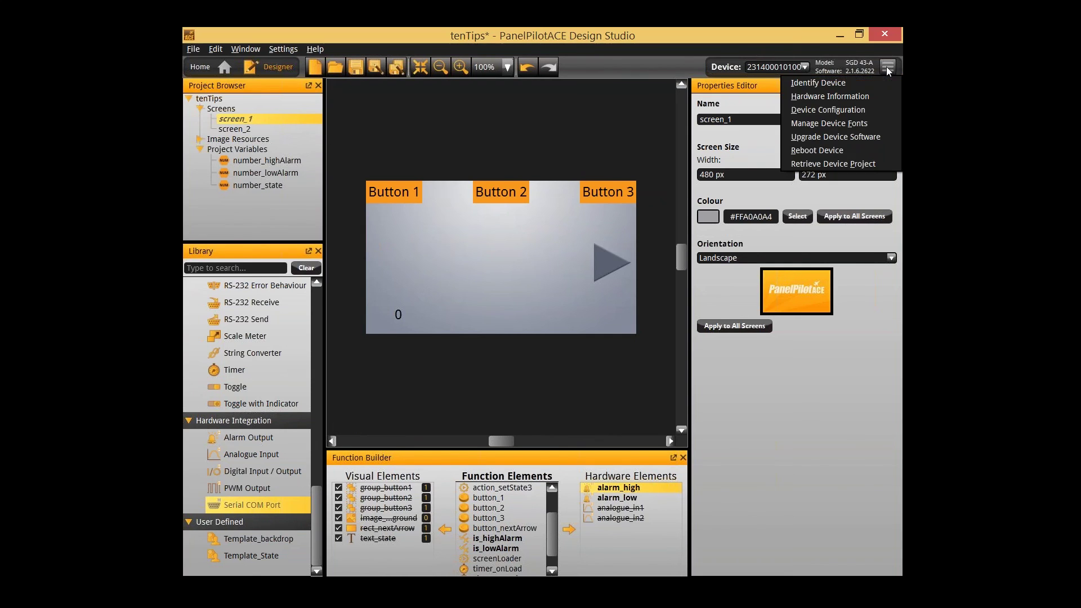
click(848, 150)
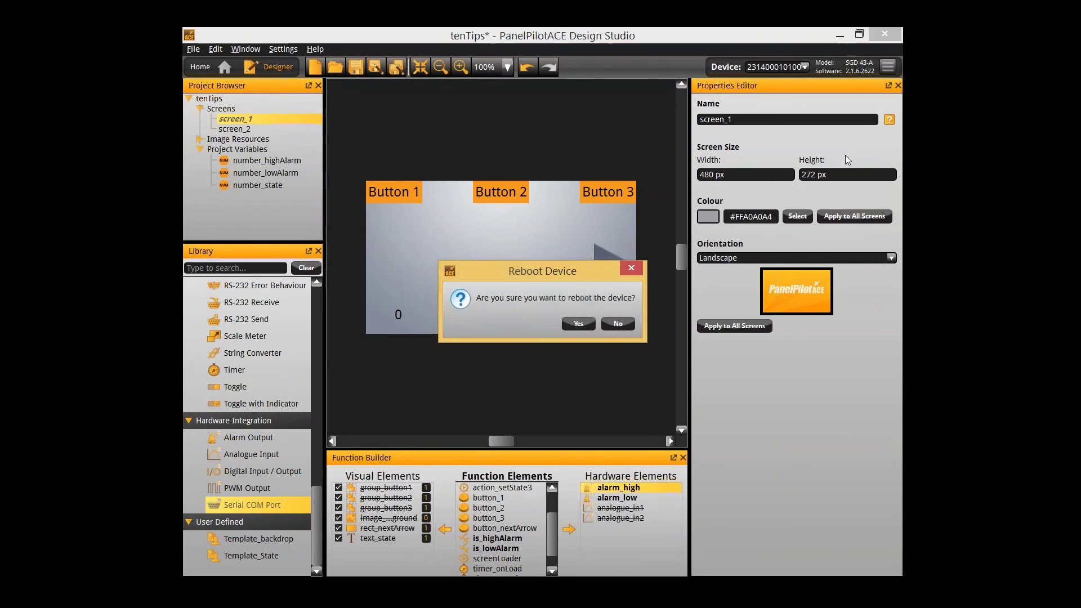
click(580, 328)
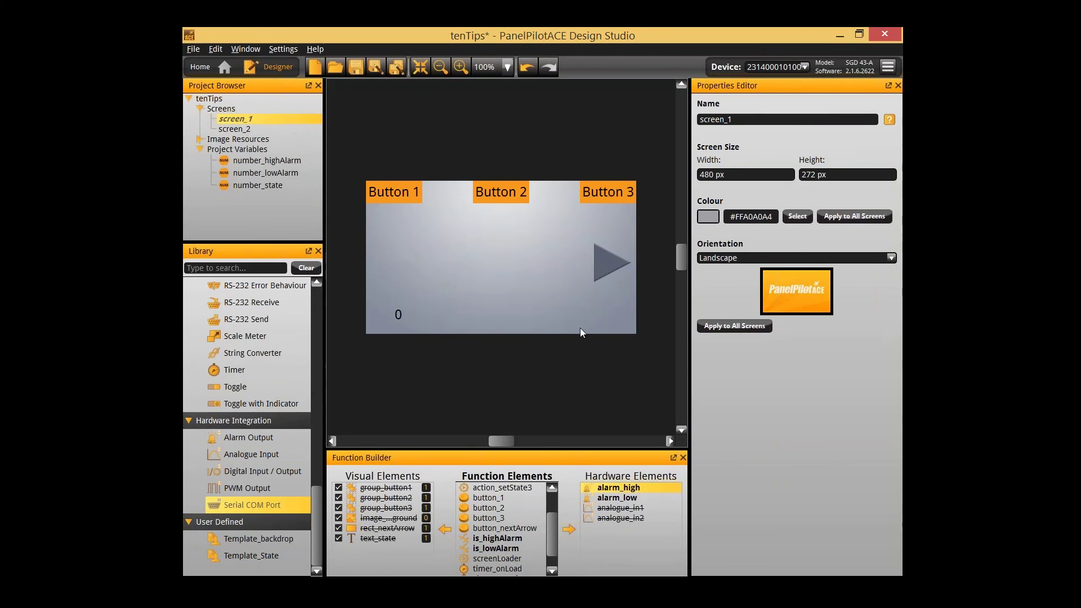